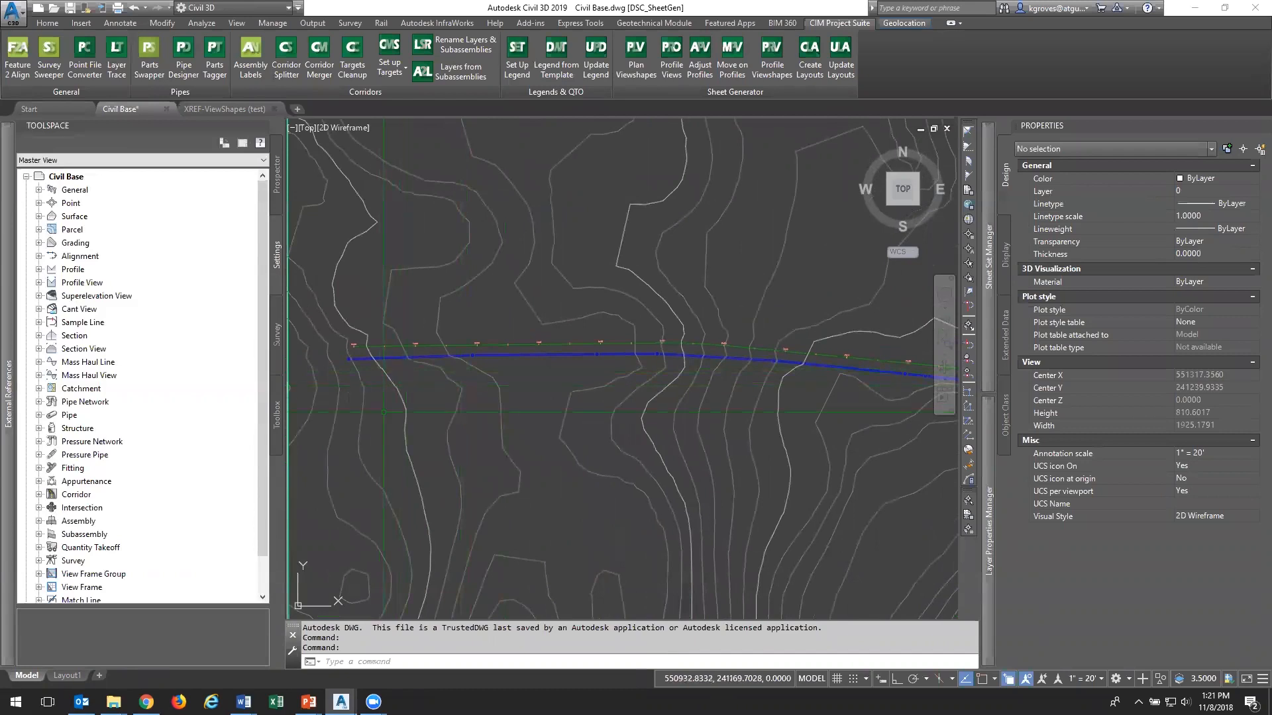
# Examine the contour surface and the alignment crossing it in the Civil Base drawing
pyautogui.scroll(-4, 351, 363)
pyautogui.scroll(-6, 384, 383)
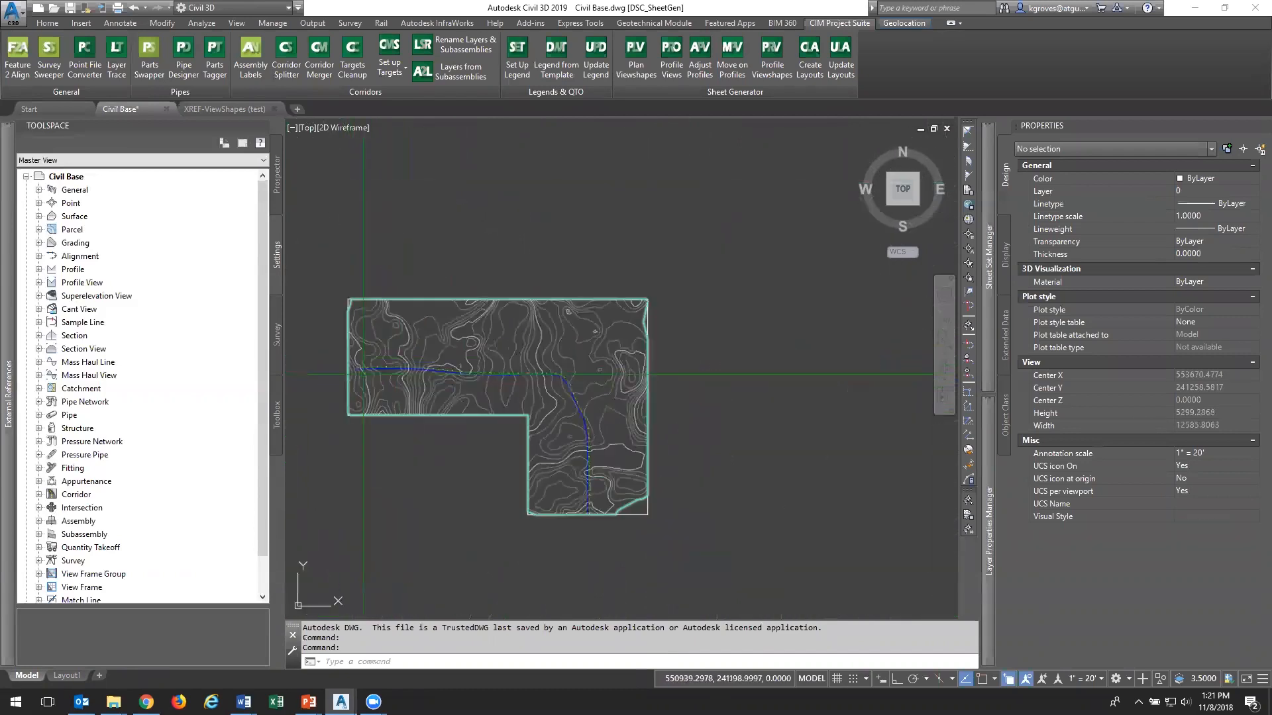
pyautogui.click(549, 360)
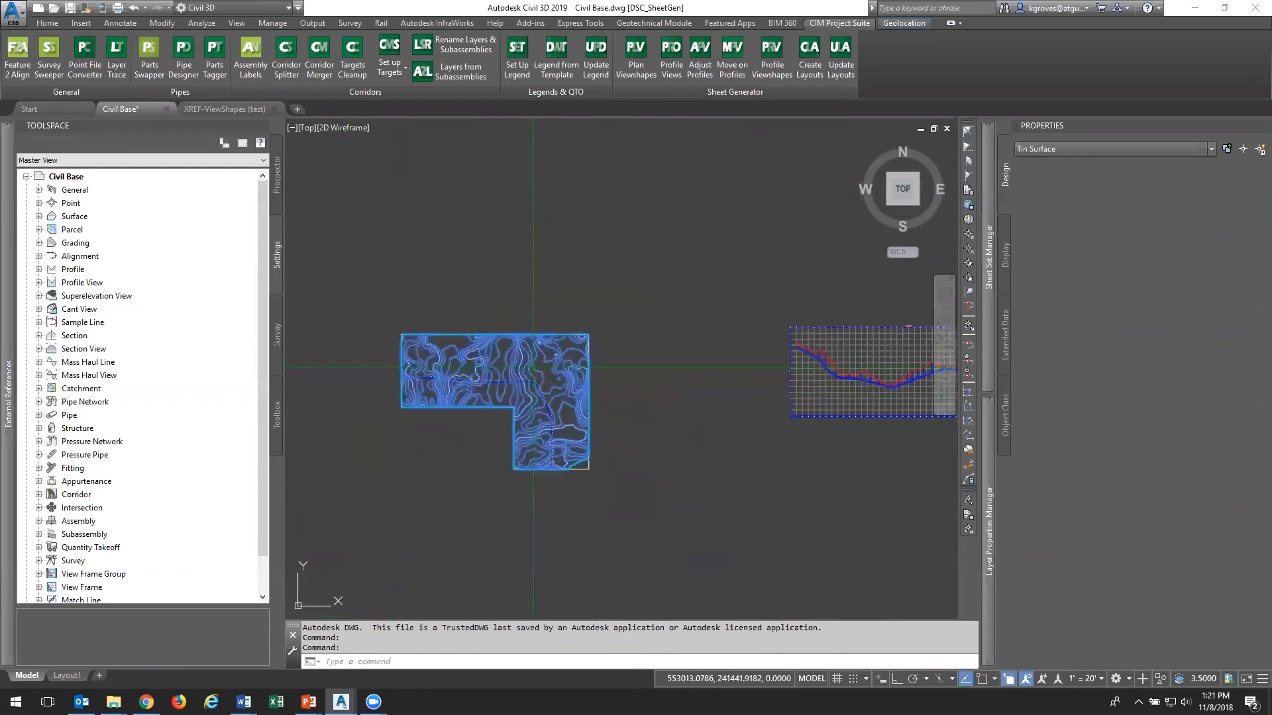
pyautogui.press('Escape')
pyautogui.scroll(12, 488, 391)
pyautogui.scroll(-11, 472, 383)
pyautogui.scroll(10, 469, 383)
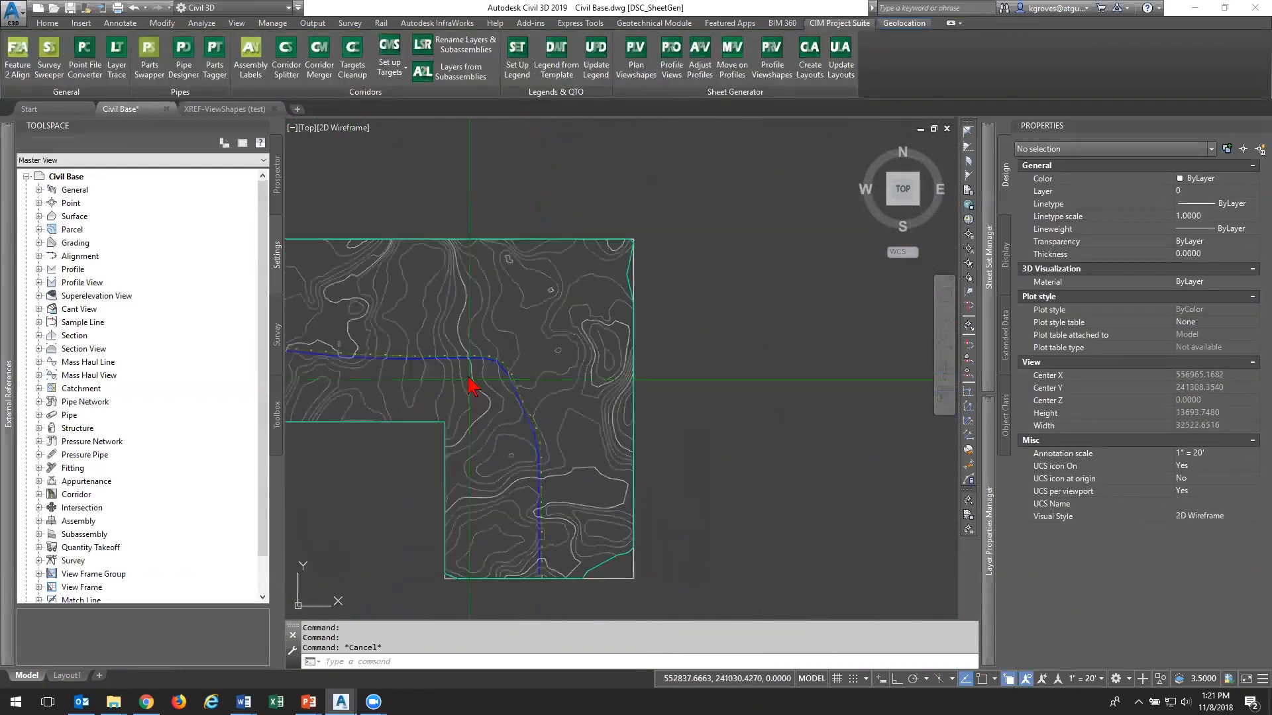
# Inspect the profile view beside the plan, including its pipe network and the EG Drop Surface profile
pyautogui.scroll(-6, 462, 346)
pyautogui.scroll(-6, 753, 372)
pyautogui.moveTo(751, 372); pyautogui.dragTo(331, 352, button='middle')
pyautogui.scroll(6, 617, 347)
pyautogui.moveTo(823, 364); pyautogui.dragTo(594, 364, button='middle')
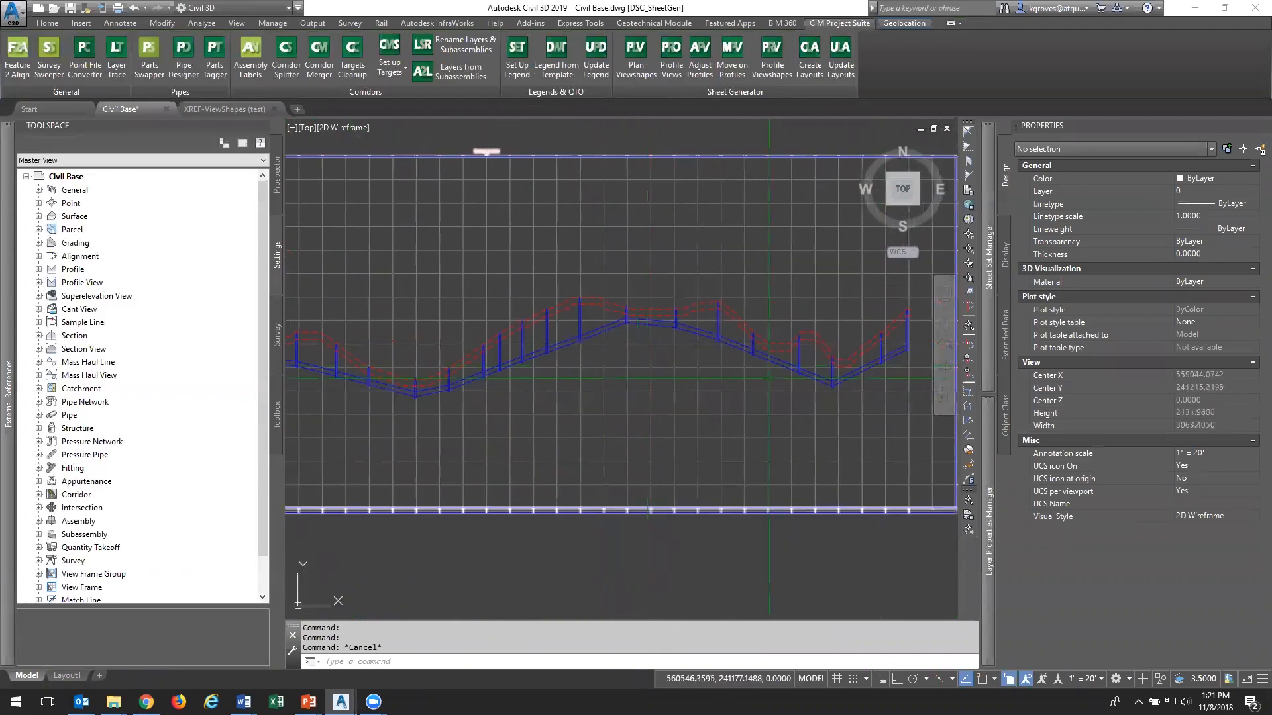
pyautogui.moveTo(396, 373)
pyautogui.mouseDown(button='middle')
pyautogui.moveTo(724, 372)
pyautogui.moveTo(835, 386)
pyautogui.mouseUp(button='middle')
pyautogui.scroll(6, 534, 257)
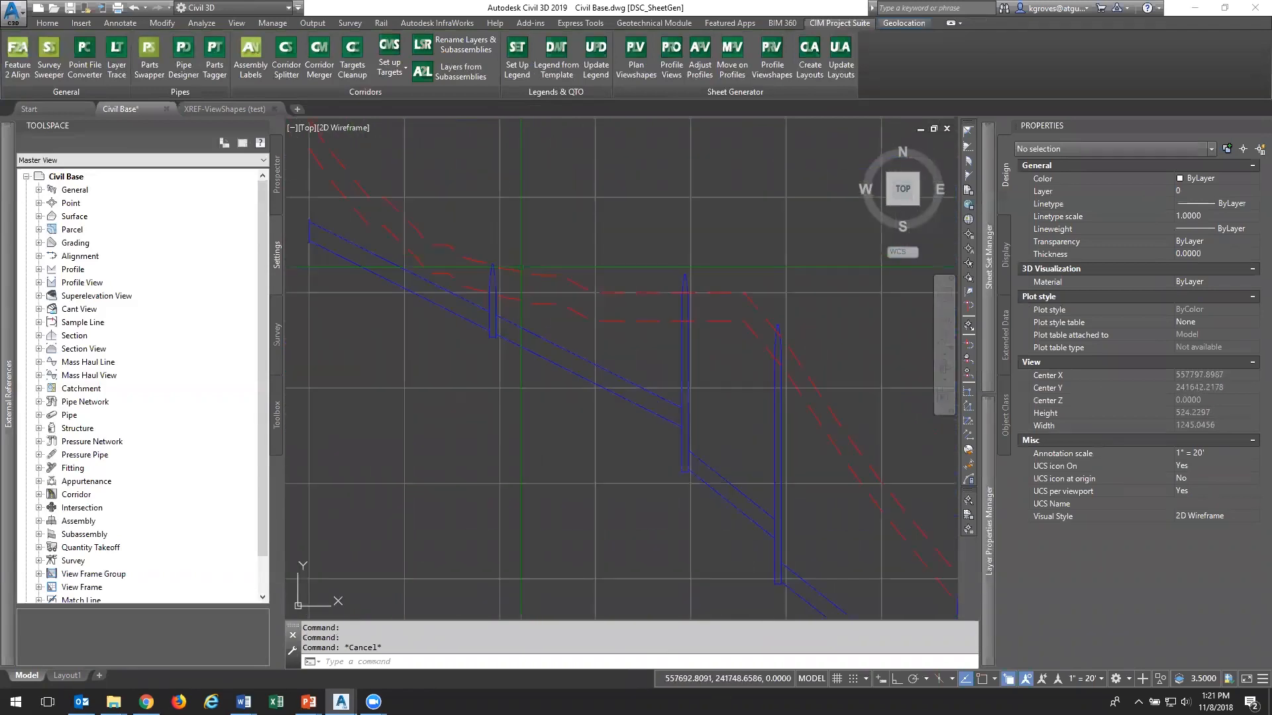
pyautogui.click(539, 304)
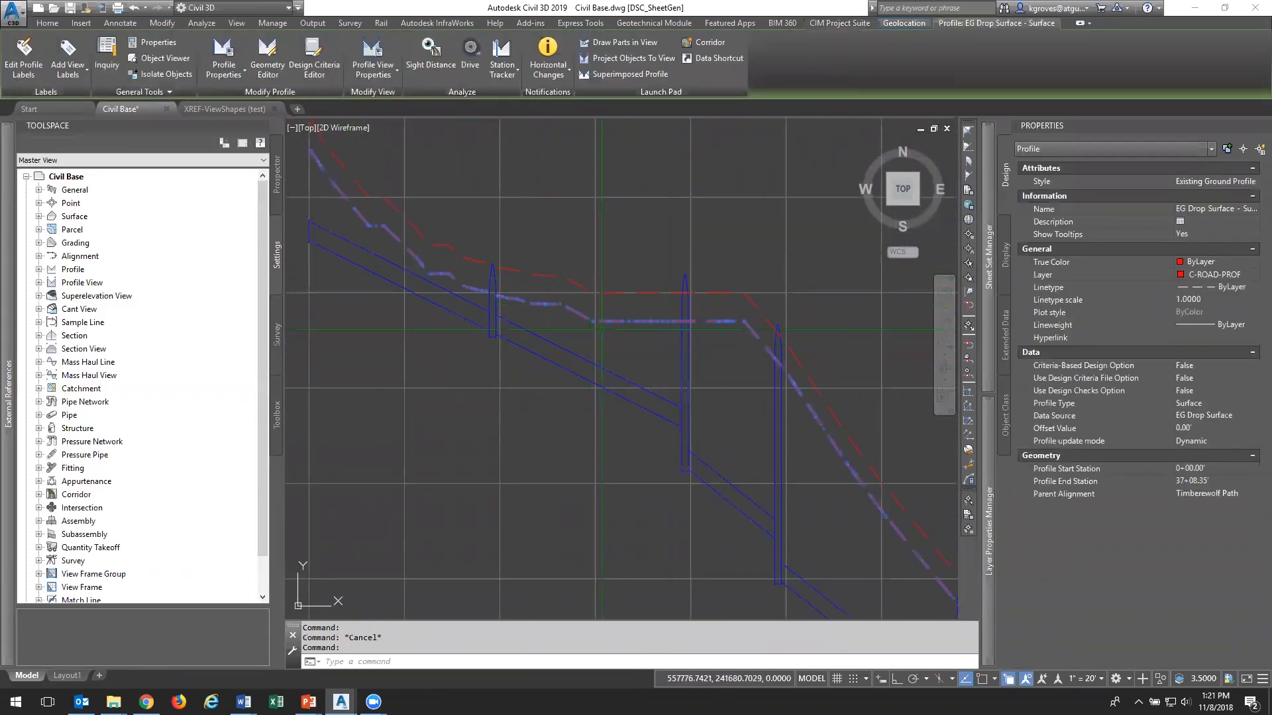
pyautogui.scroll(-6, 707, 361)
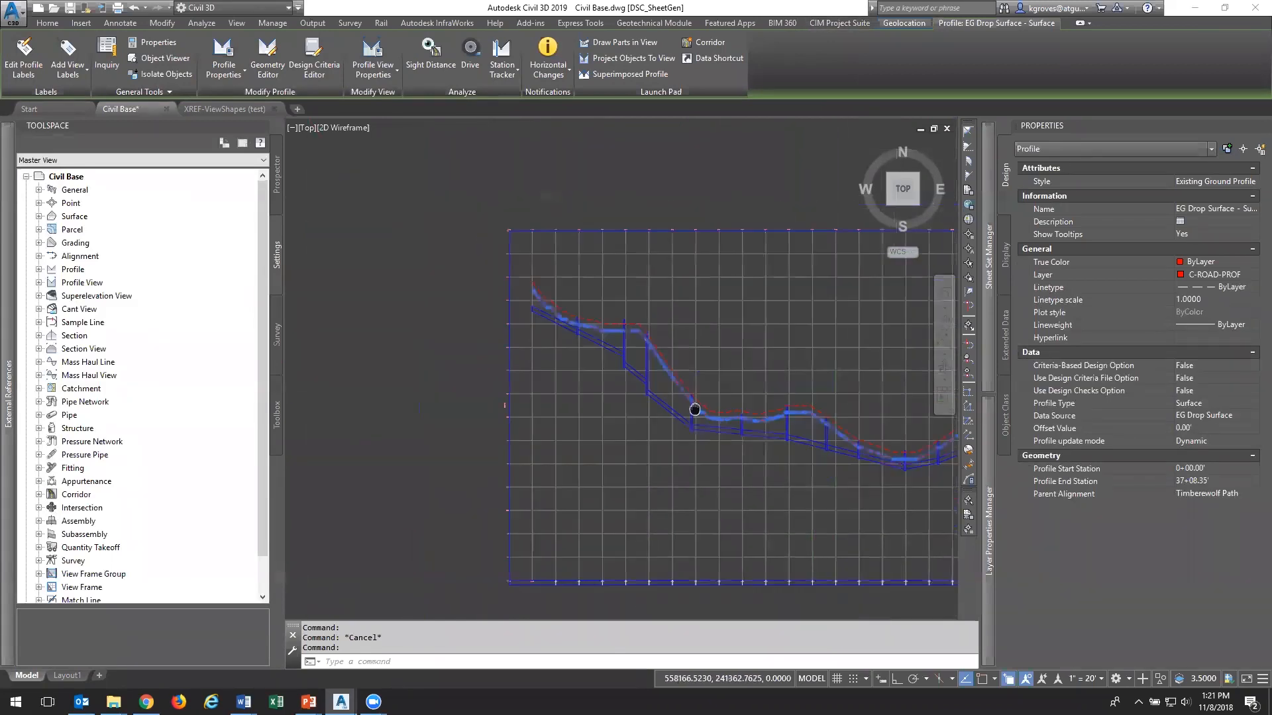
pyautogui.press('Escape')
pyautogui.scroll(-3, 676, 375)
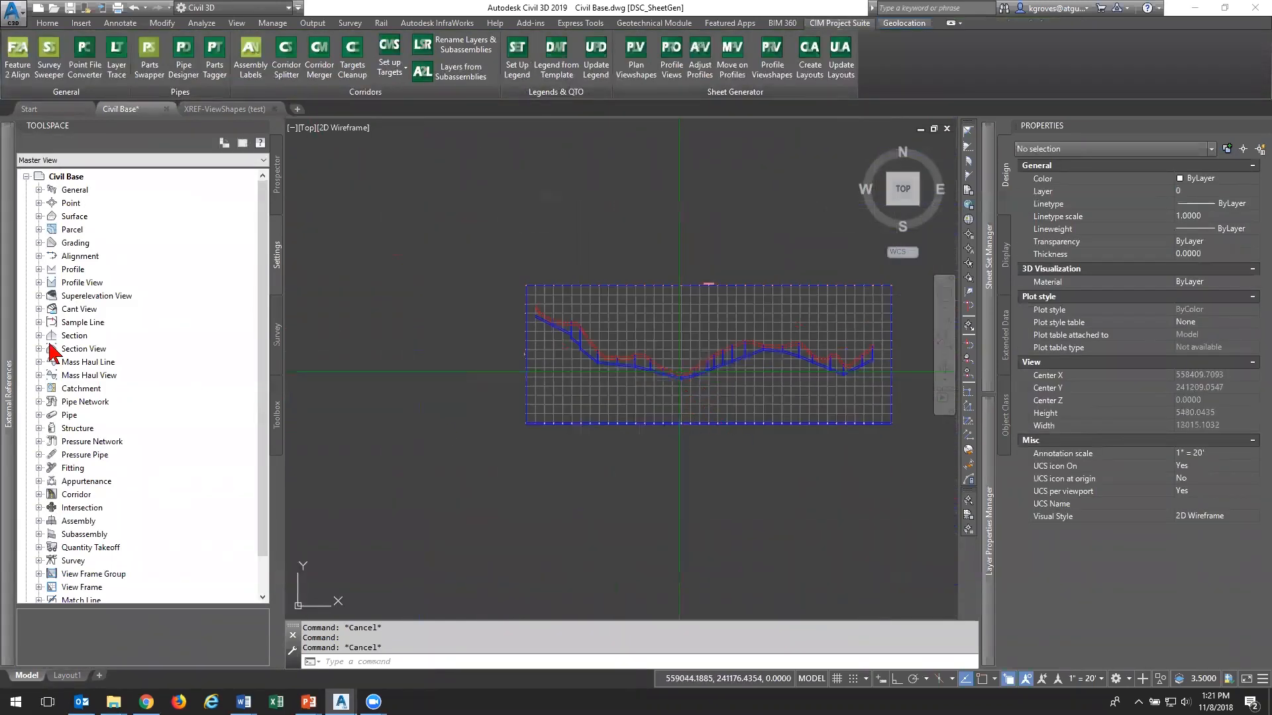
pyautogui.scroll(-4, 515, 416)
pyautogui.moveTo(473, 427); pyautogui.dragTo(515, 416, button='middle')
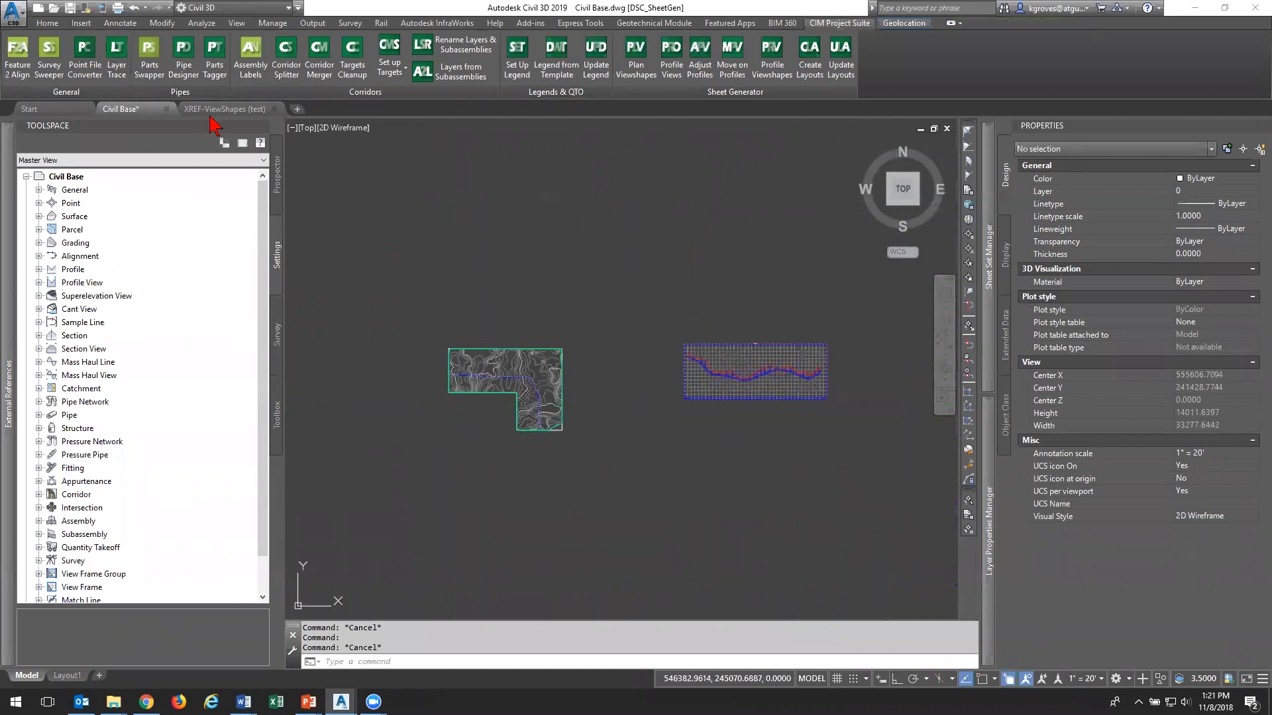
# Switch to the XREF-ViewShapes (test) drawing to examine its view shapes and match lines
pyautogui.click(227, 108)
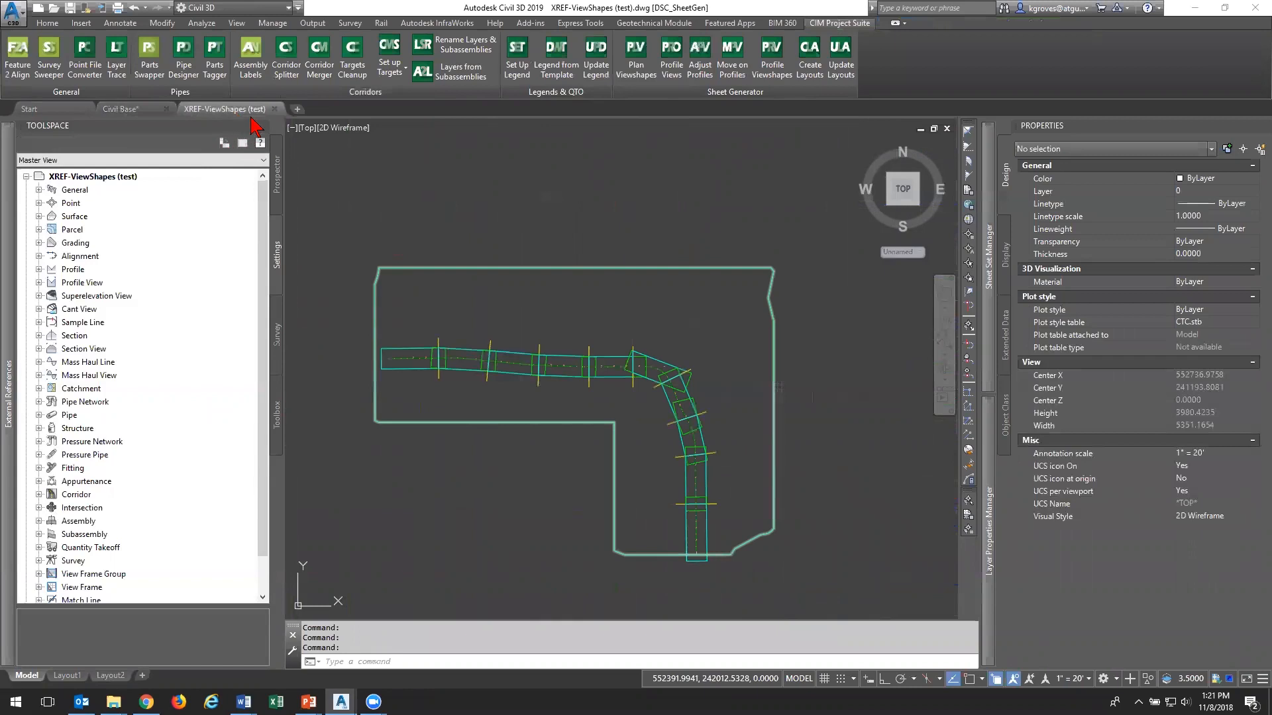
pyautogui.moveTo(226, 119)
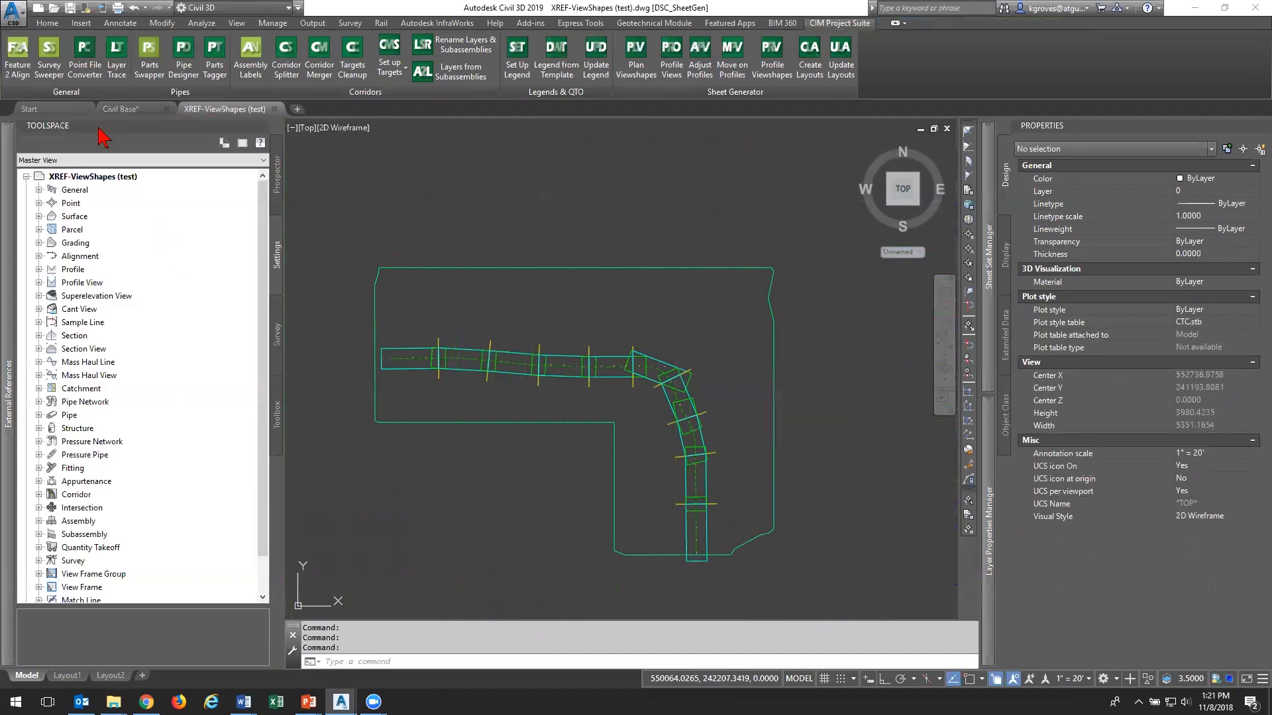
pyautogui.click(13, 12)
pyautogui.click(33, 147)
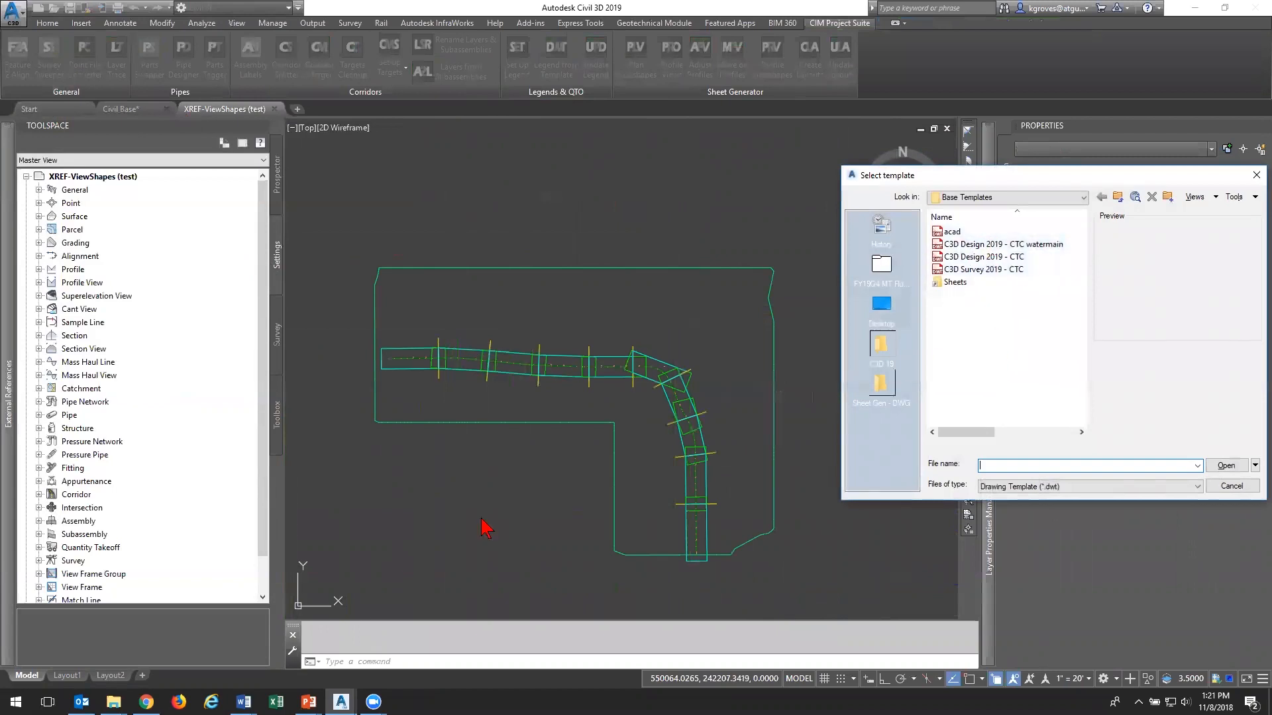
pyautogui.press('Escape')
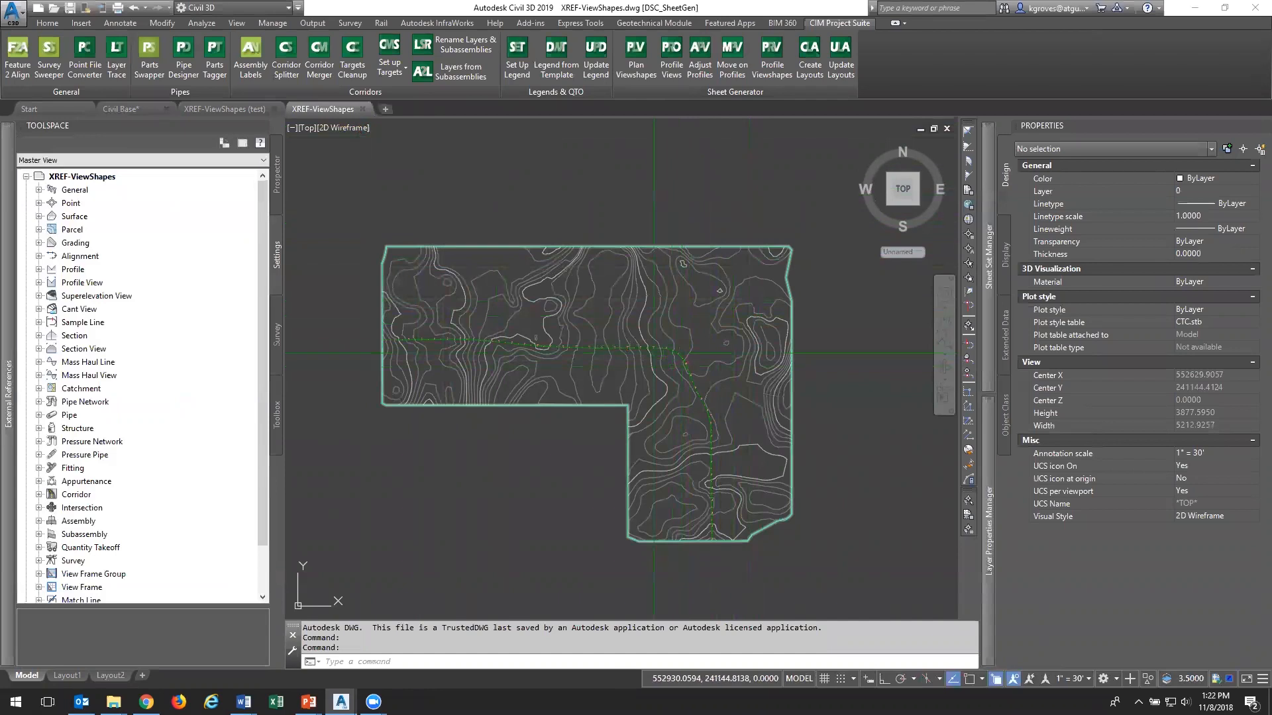
# Inspect the contour surface in the XREF-ViewShapes drawing and locate its EG entry in the drawing's surface list
pyautogui.click(653, 324)
pyautogui.click(642, 317)
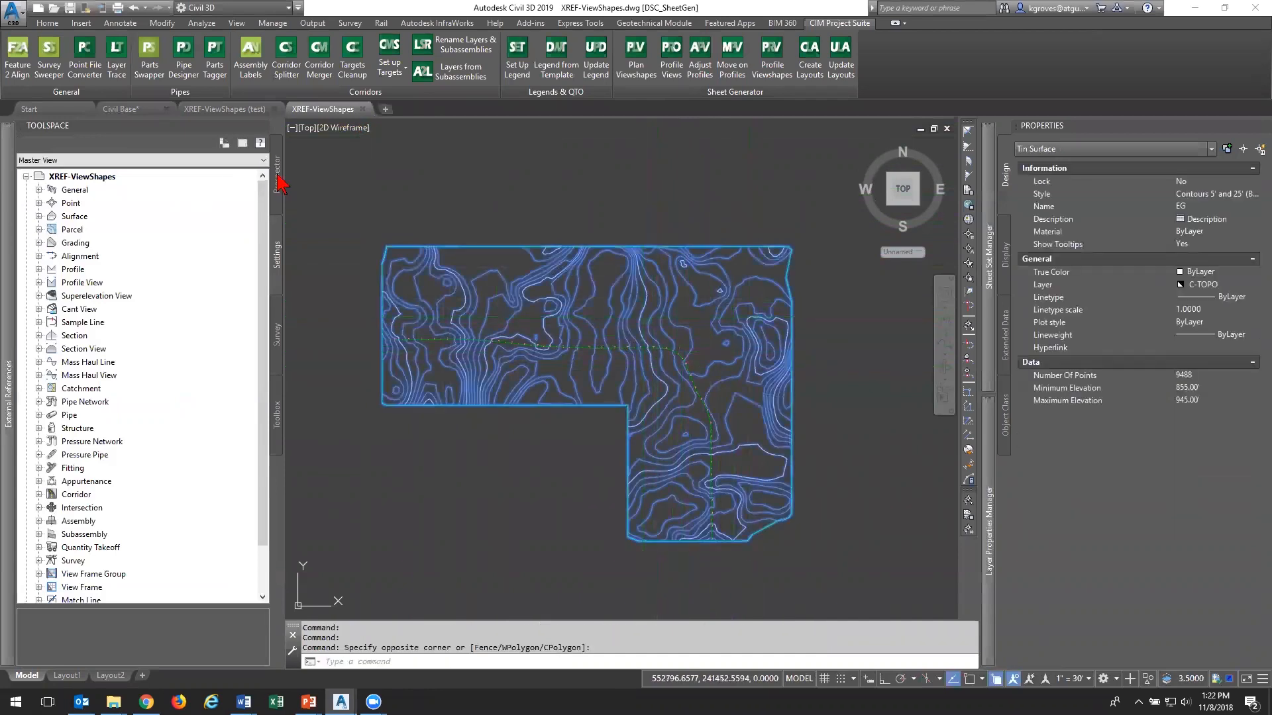
pyautogui.click(277, 175)
pyautogui.click(38, 217)
pyautogui.click(91, 230)
pyautogui.press('Escape')
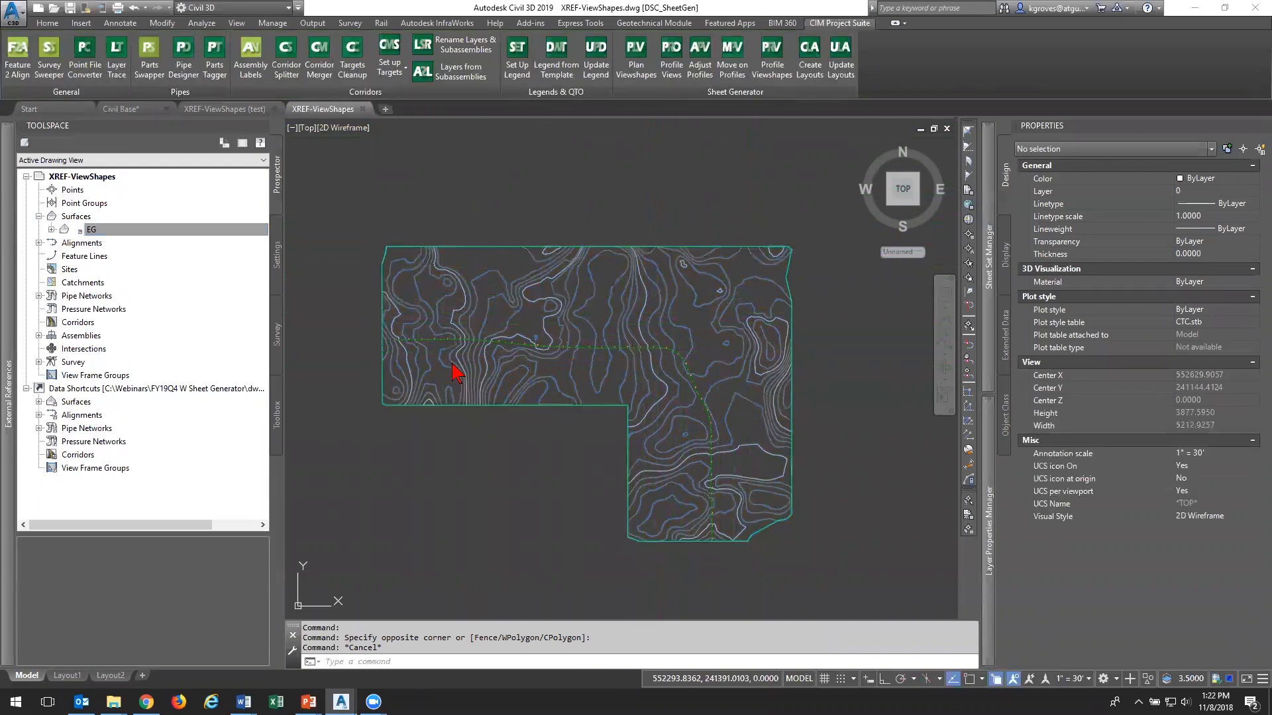
pyautogui.scroll(2, 454, 366)
pyautogui.scroll(-2, 452, 363)
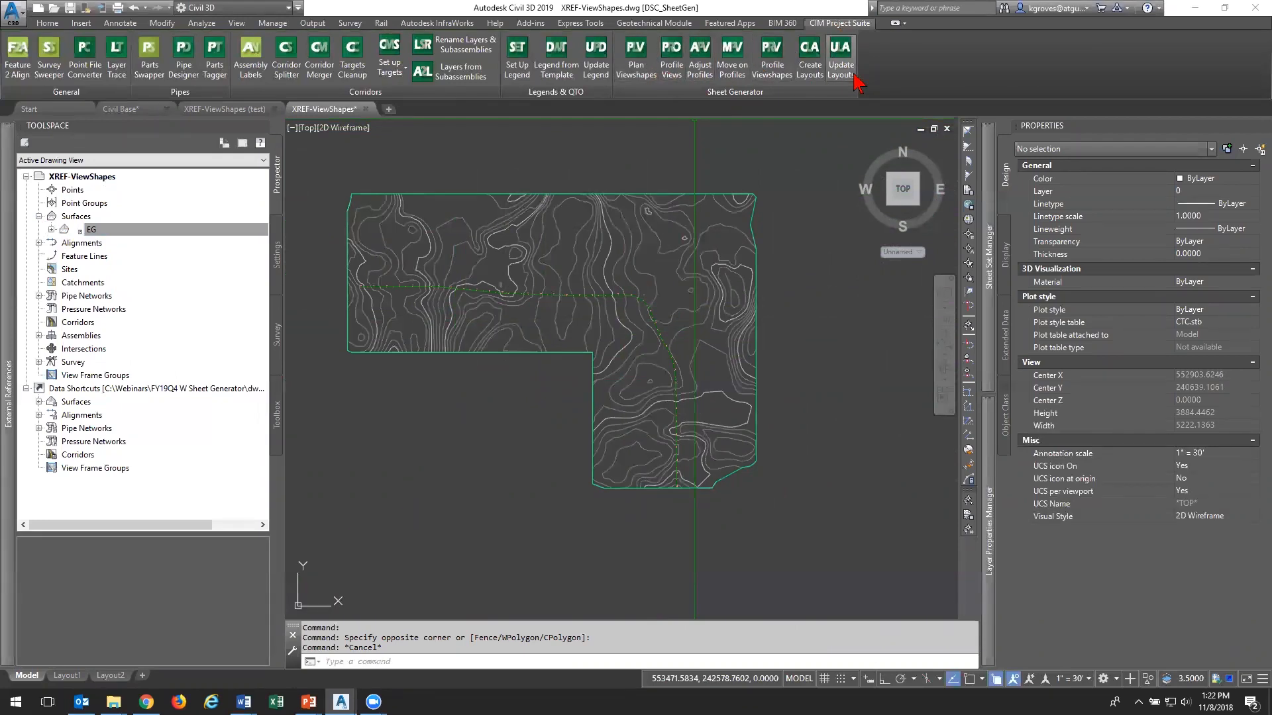
pyautogui.click(637, 73)
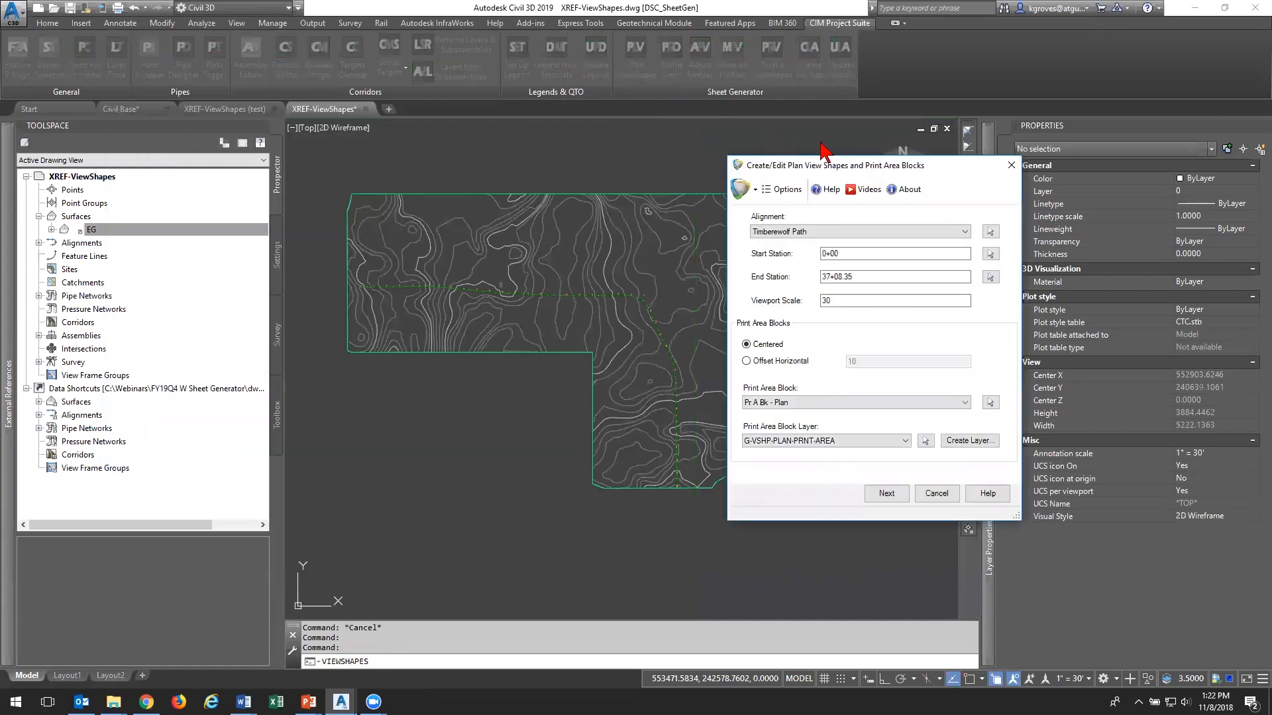
pyautogui.moveTo(819, 169); pyautogui.dragTo(590, 123)
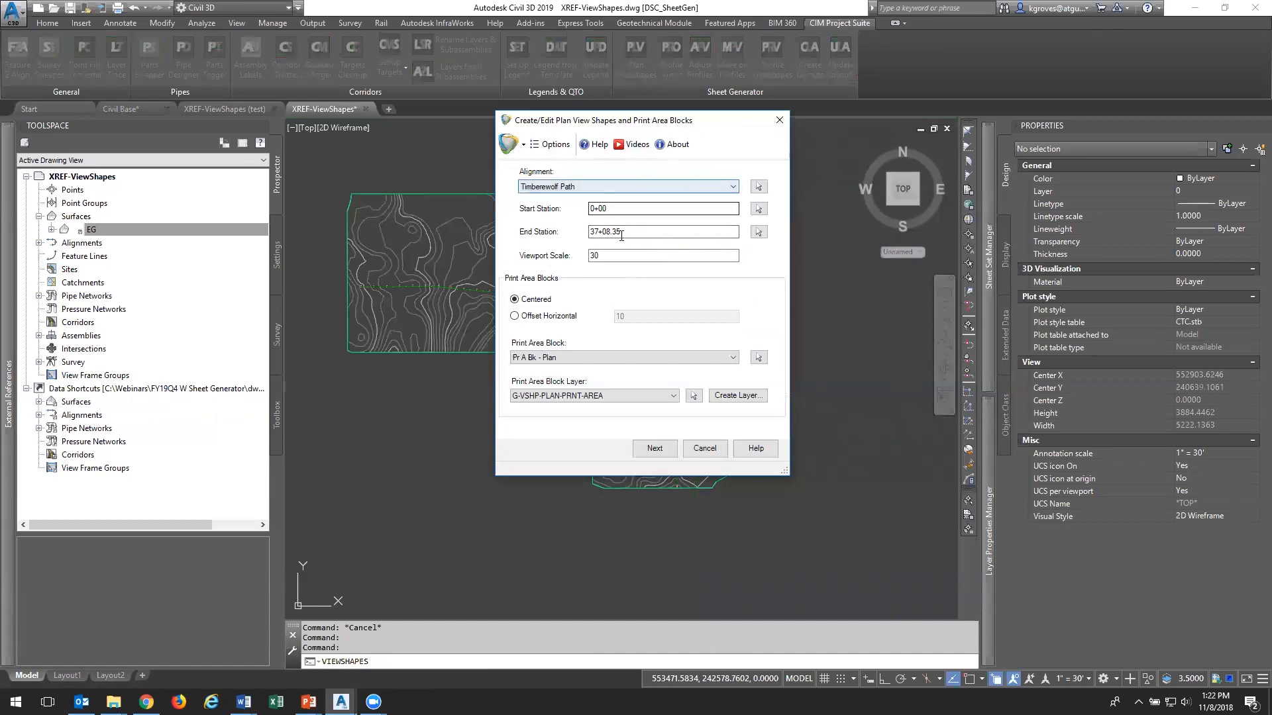
pyautogui.click(640, 259)
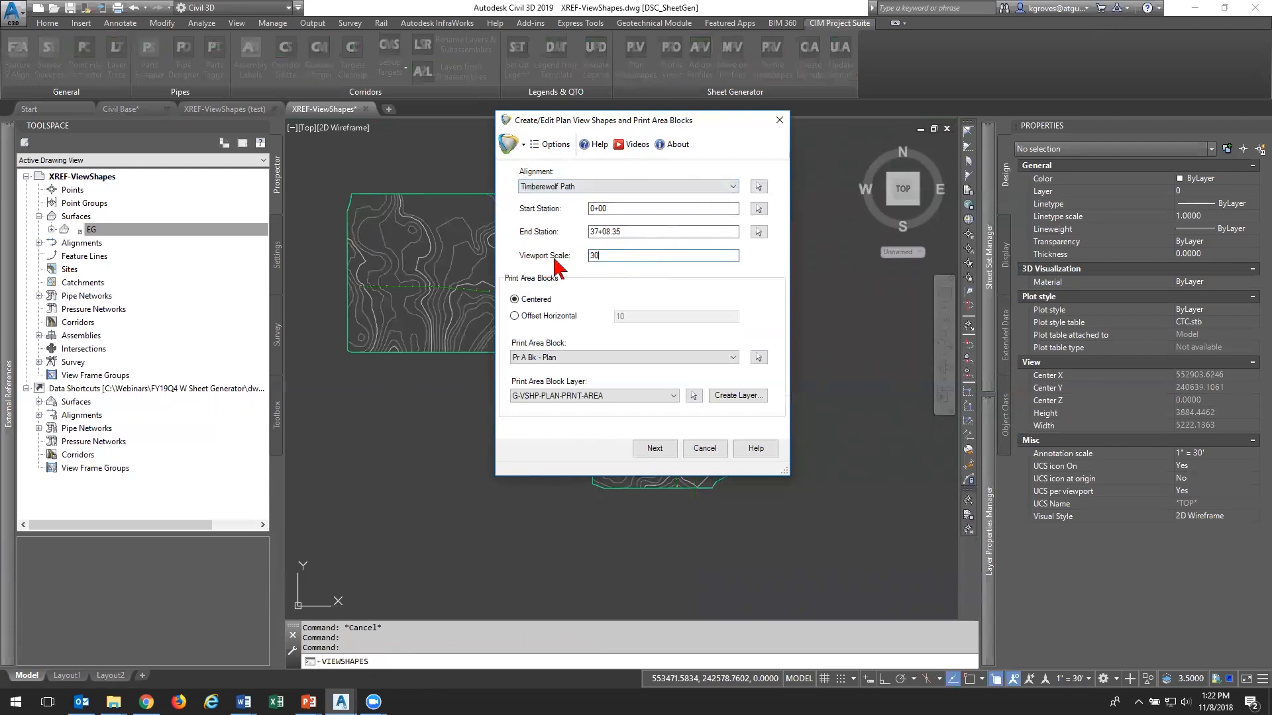
pyautogui.press('Return')
# Set the annotation scale to 1" = 20' and open the plan view shape creation settings
pyautogui.click(1088, 680)
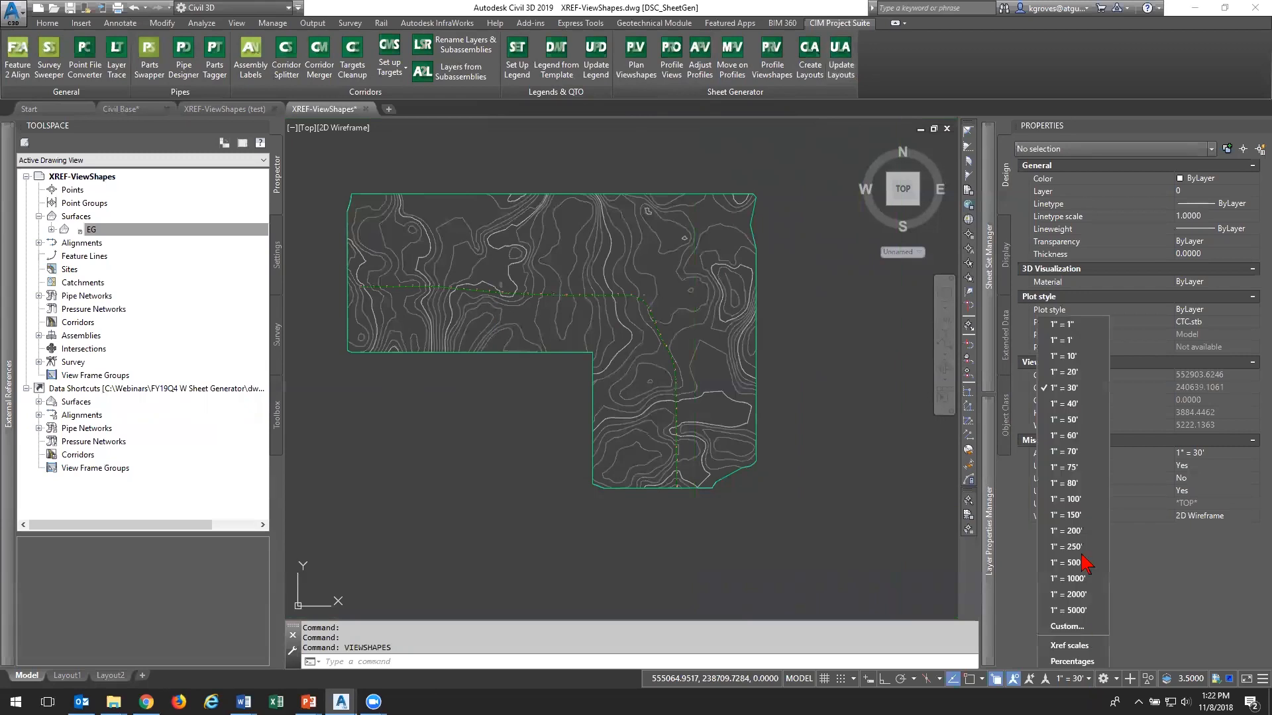
pyautogui.click(1089, 376)
pyautogui.click(634, 60)
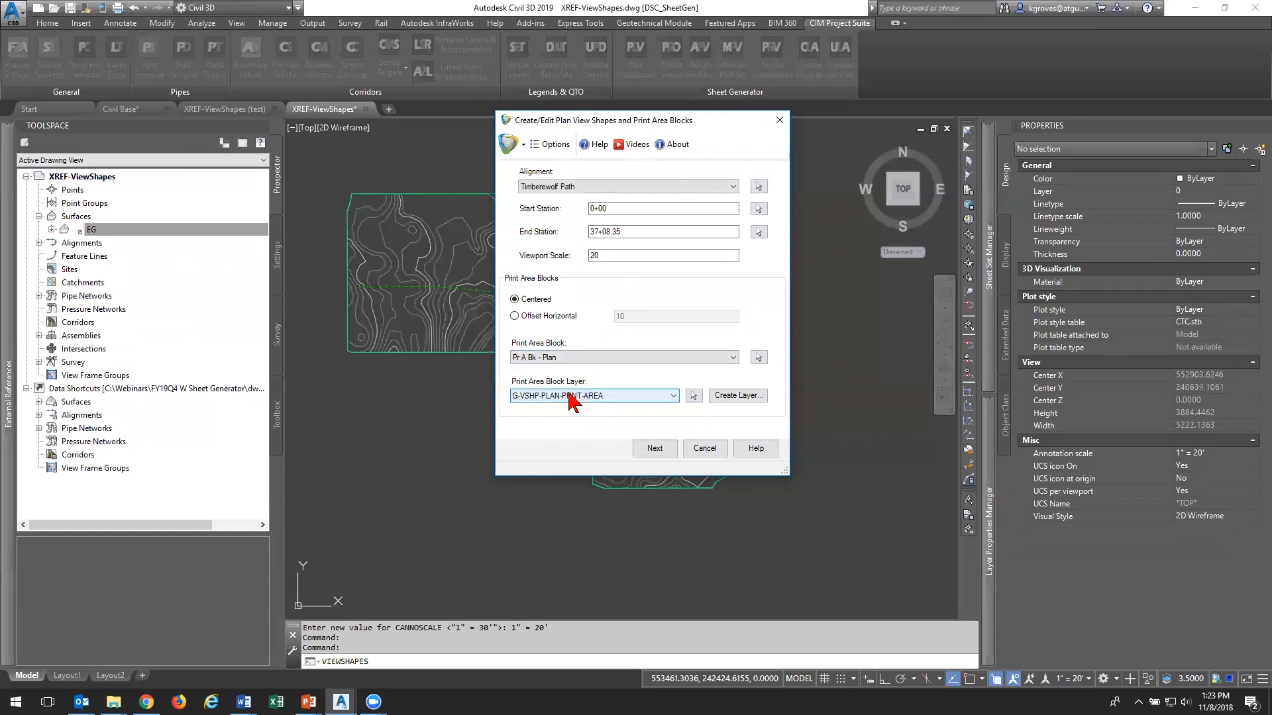
# Use the Pr A Bk - Plan print area block on layer G-VSHP-PLAN-PRNT-AREA and continue to the match line settings
pyautogui.click(589, 359)
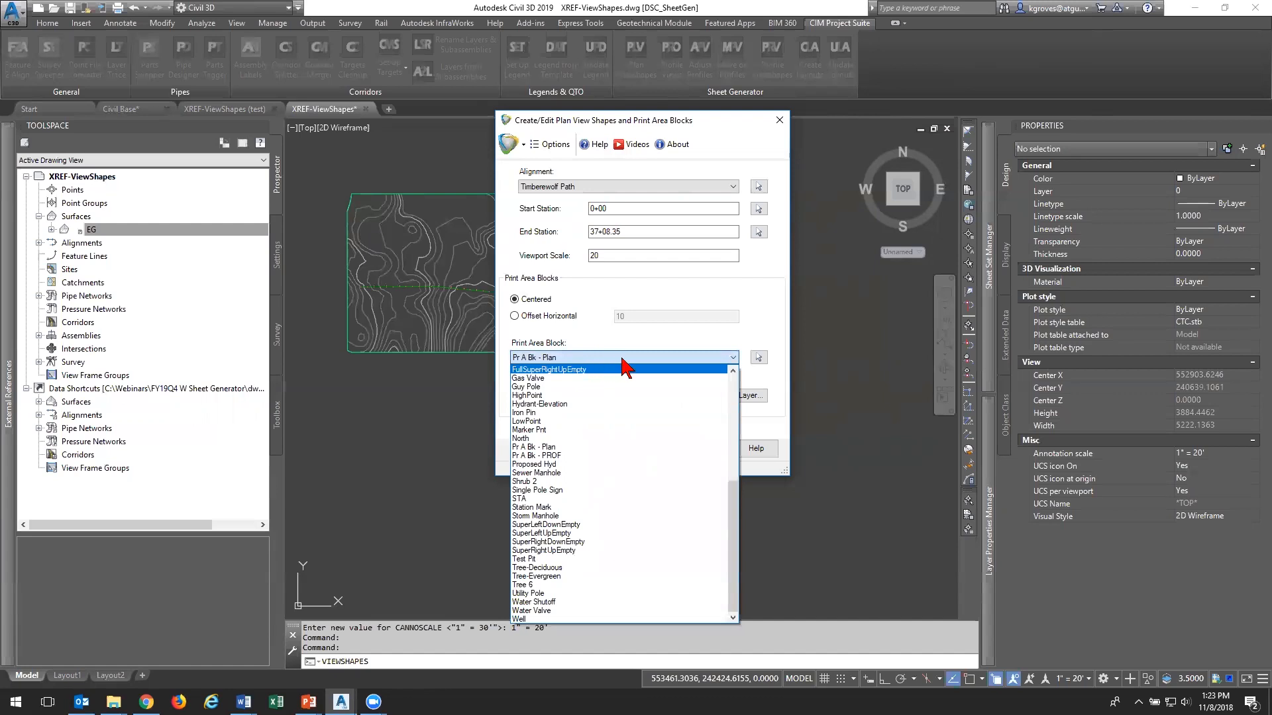
pyautogui.click(590, 448)
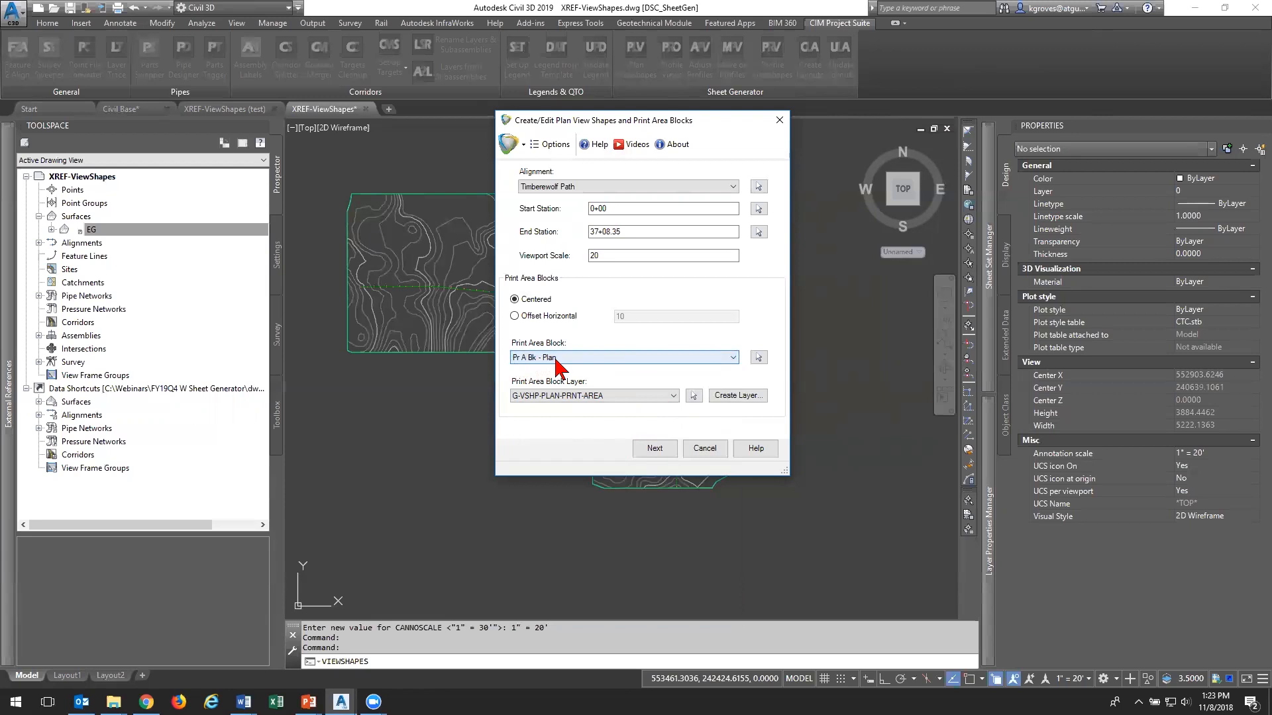
pyautogui.click(639, 399)
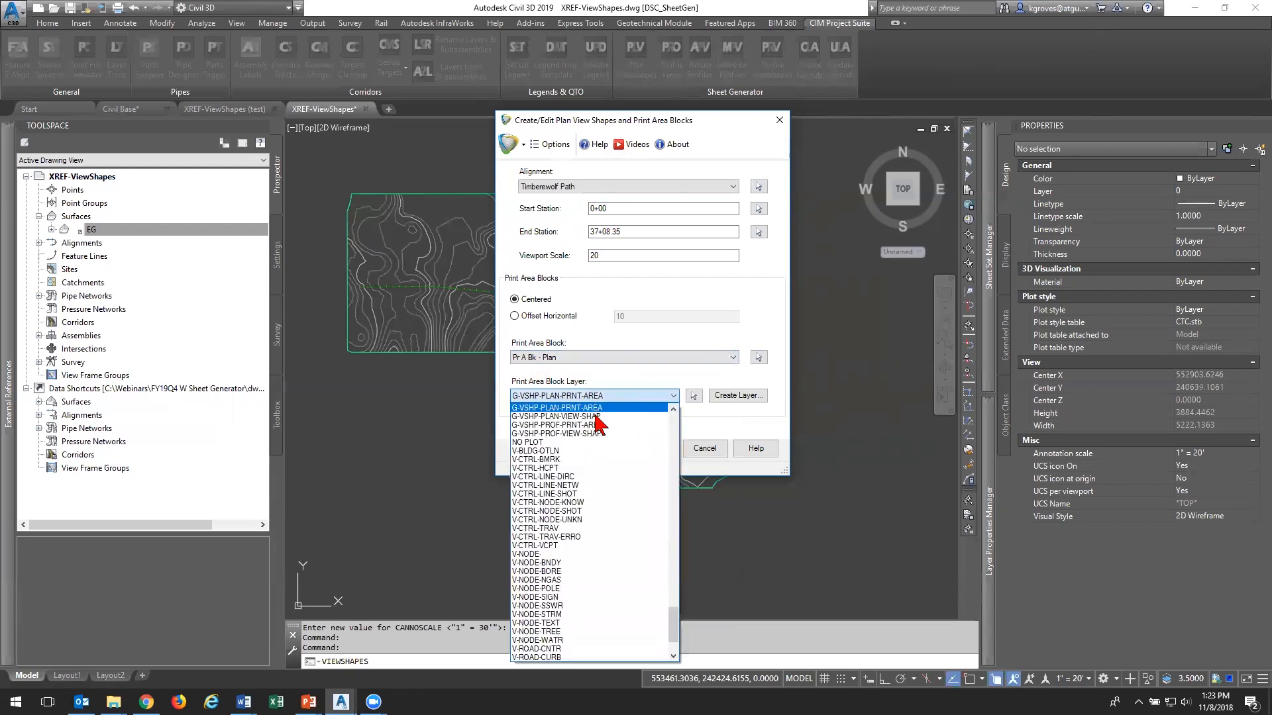
pyautogui.click(615, 395)
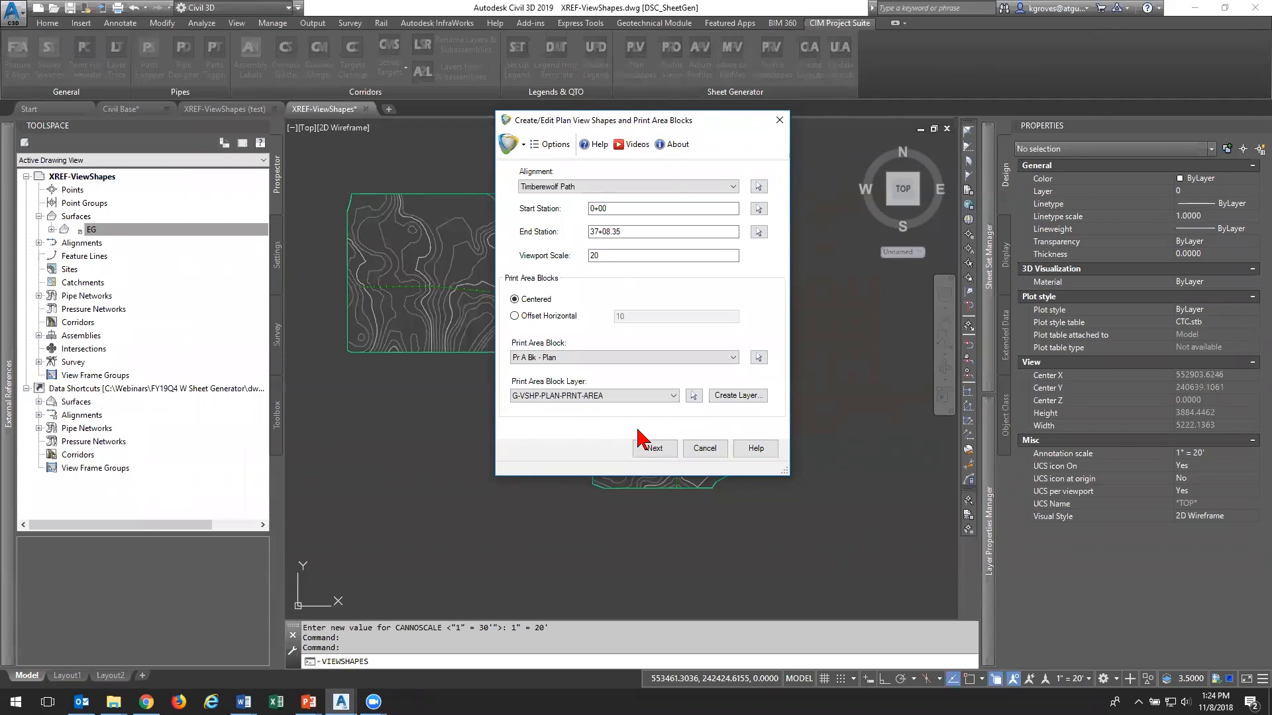
pyautogui.click(531, 400)
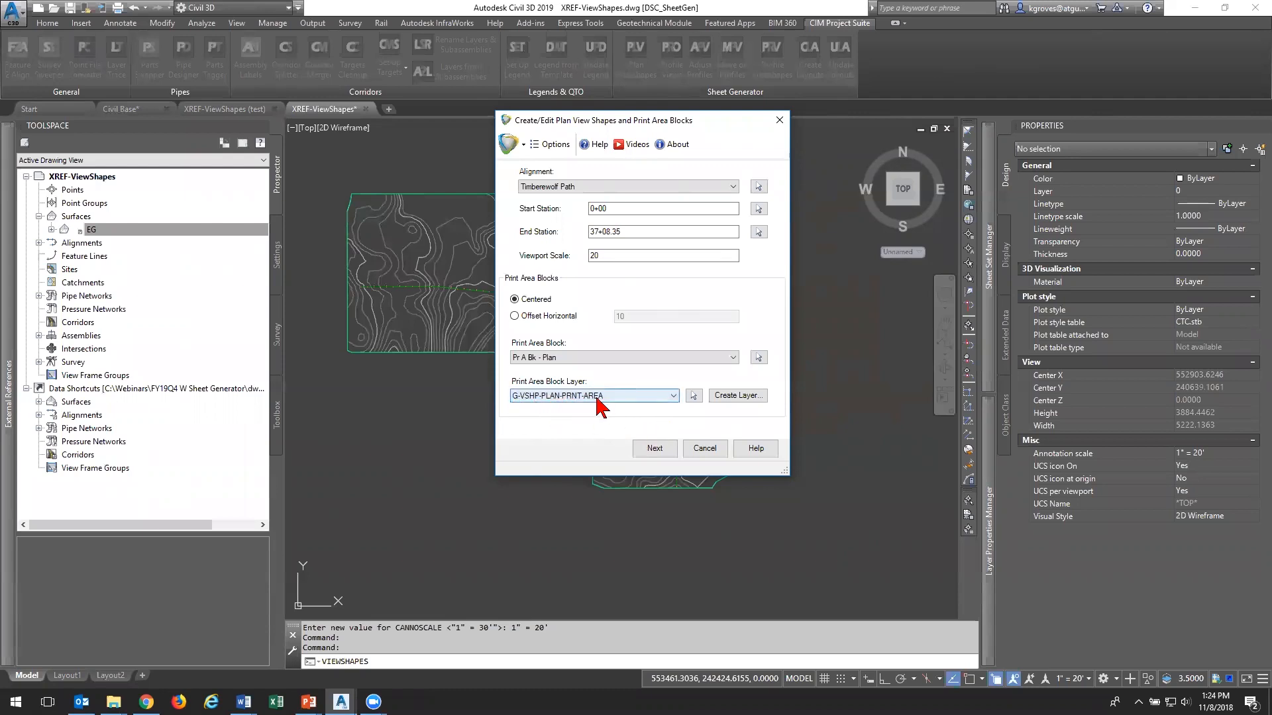
pyautogui.click(671, 451)
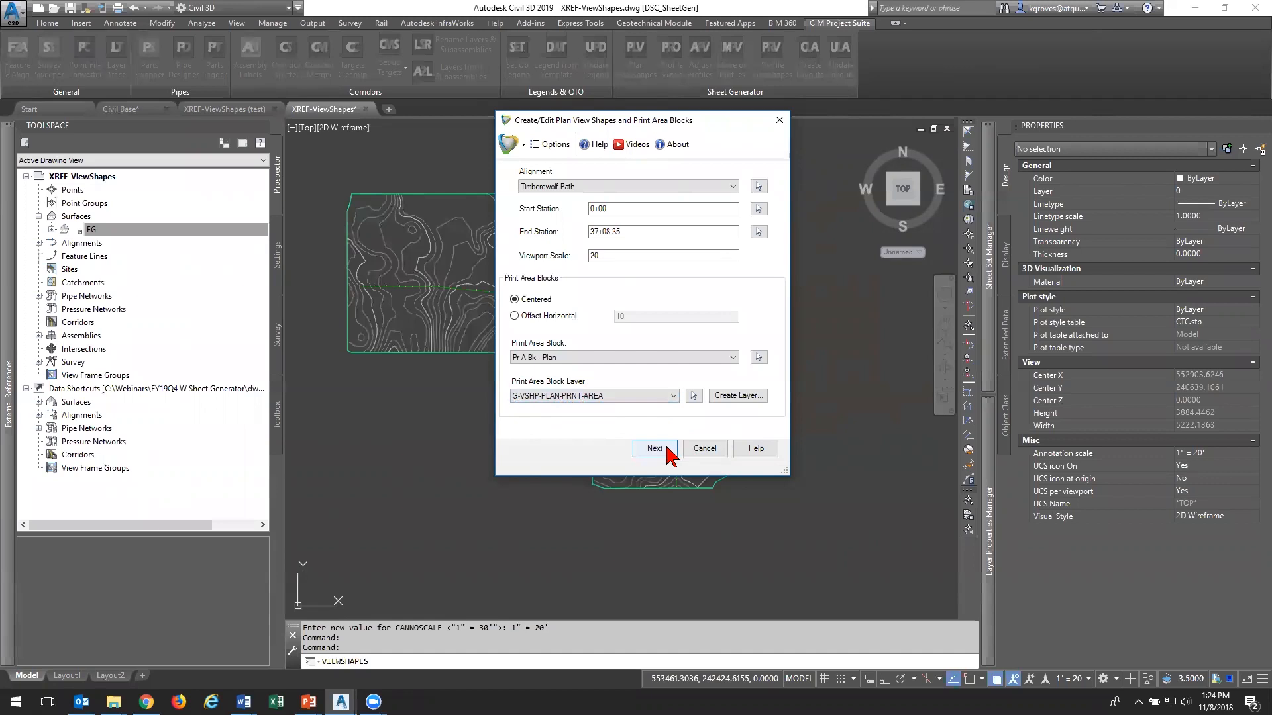
pyautogui.click(661, 448)
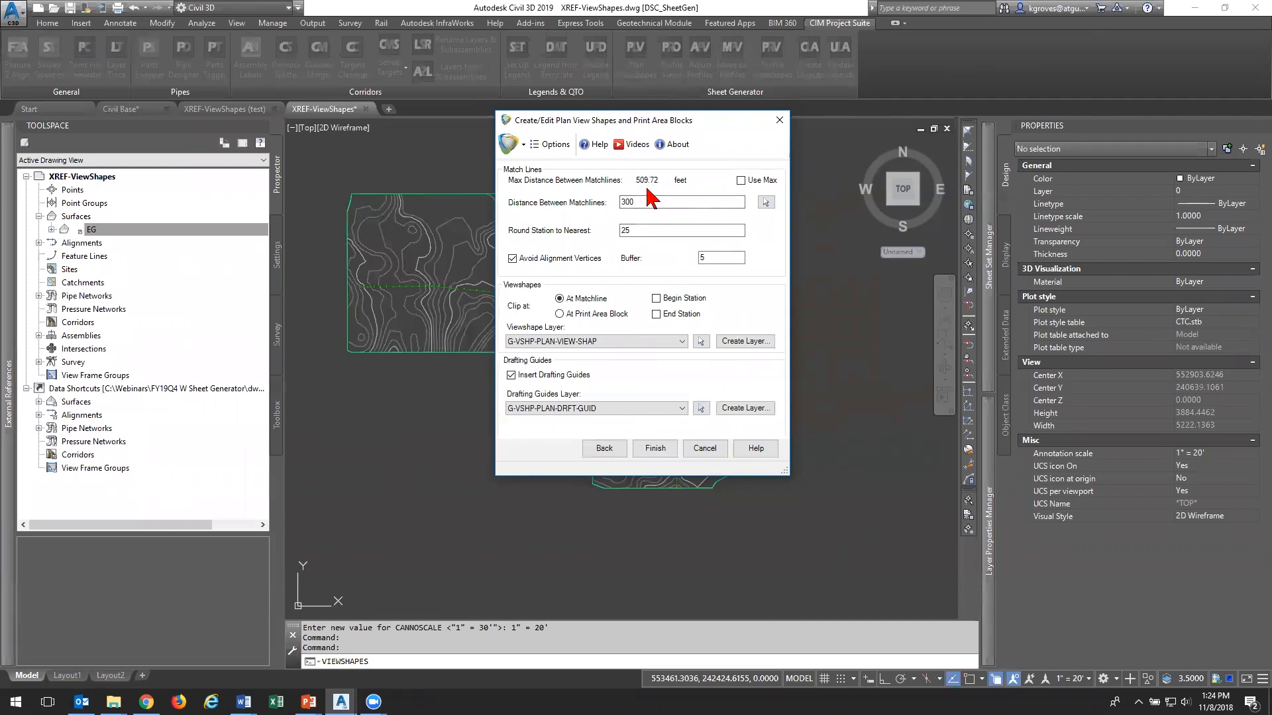
# Set the distance between match lines to 400 and round stations to the nearest 100
pyautogui.doubleClick(652, 202)
pyautogui.write('400')
pyautogui.press('Tab')
# Keep the view shapes on layer G-VSHP-PLAN-VIEW-SHAP and generate them along the Timberewolf Path alignment
pyautogui.click(593, 341)
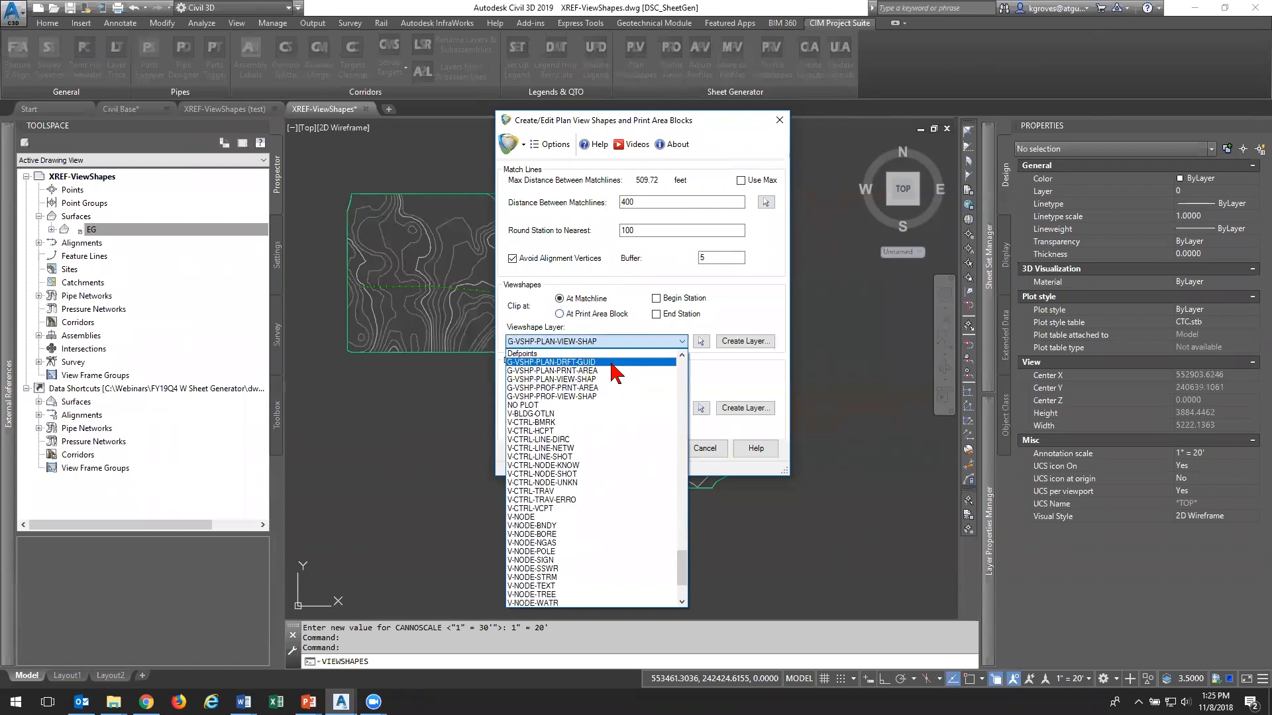
pyautogui.click(627, 342)
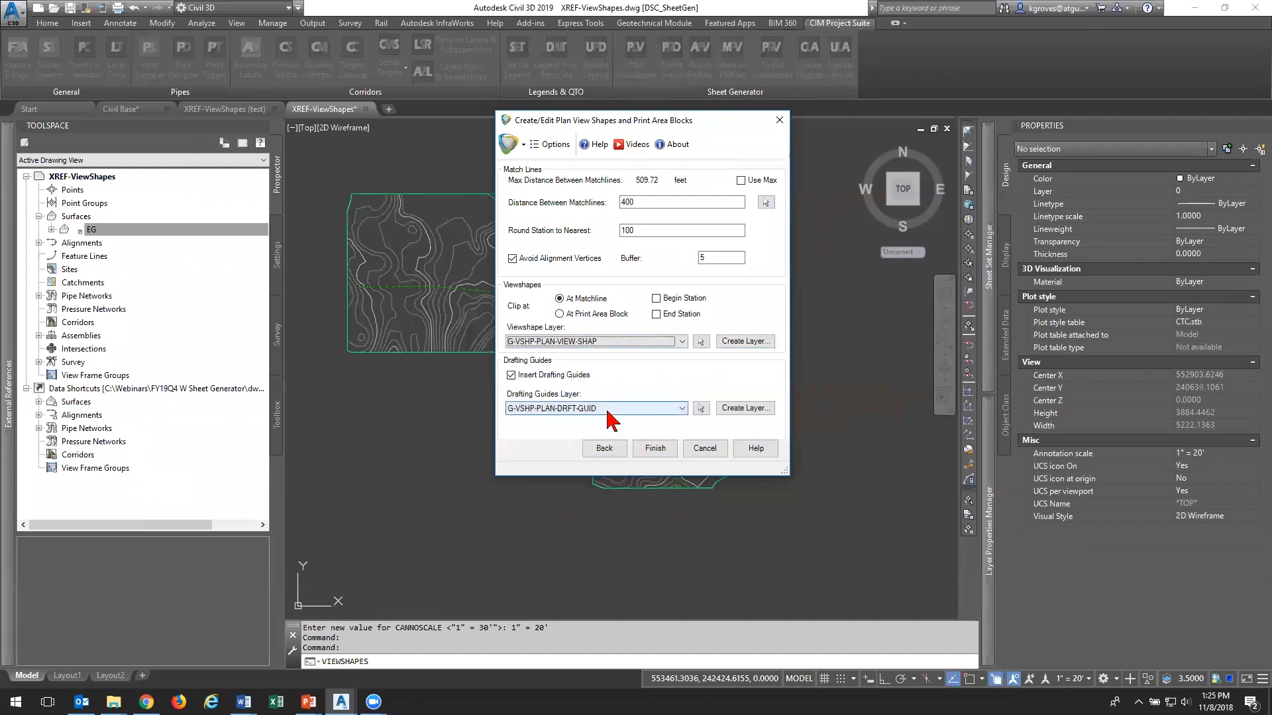
pyautogui.click(655, 449)
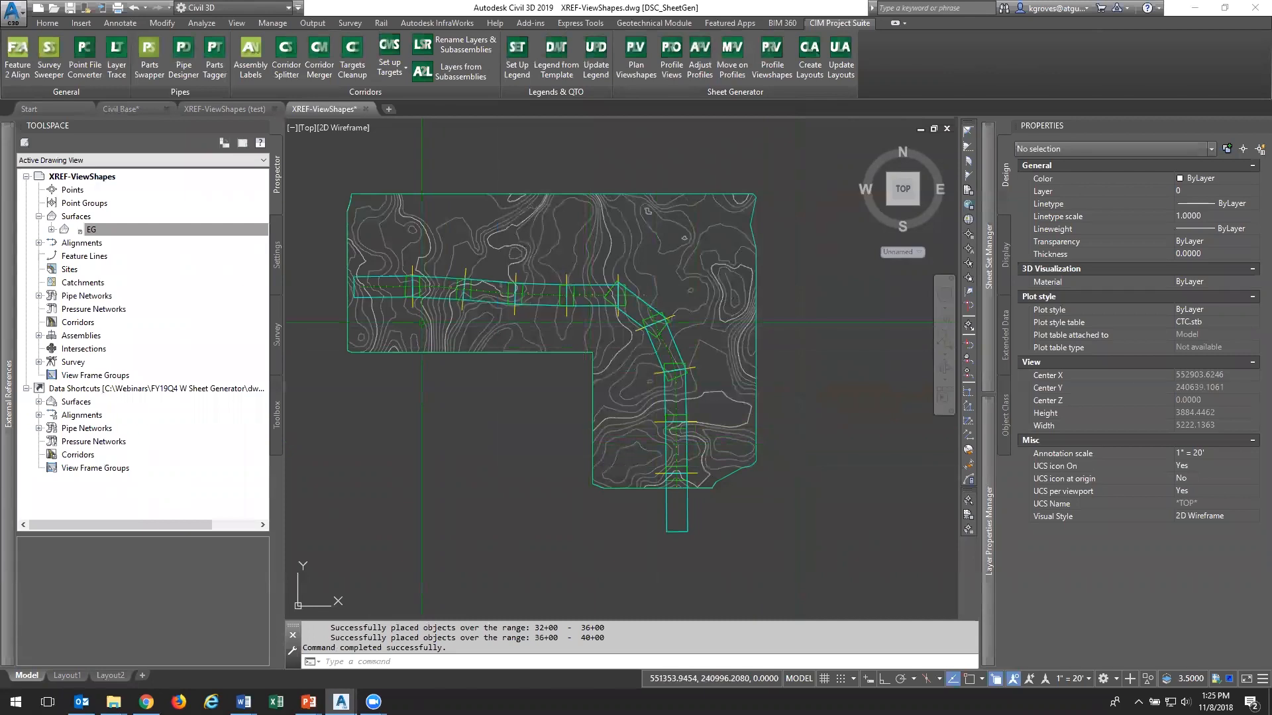
# Review the generated shapes along the Timberewolf Path alignment, checking the properties of the southernmost view shape and match line
pyautogui.scroll(6, 383, 288)
pyautogui.moveTo(507, 319)
pyautogui.mouseDown(button='middle')
pyautogui.moveTo(570, 360)
pyautogui.moveTo(647, 360)
pyautogui.mouseUp(button='middle')
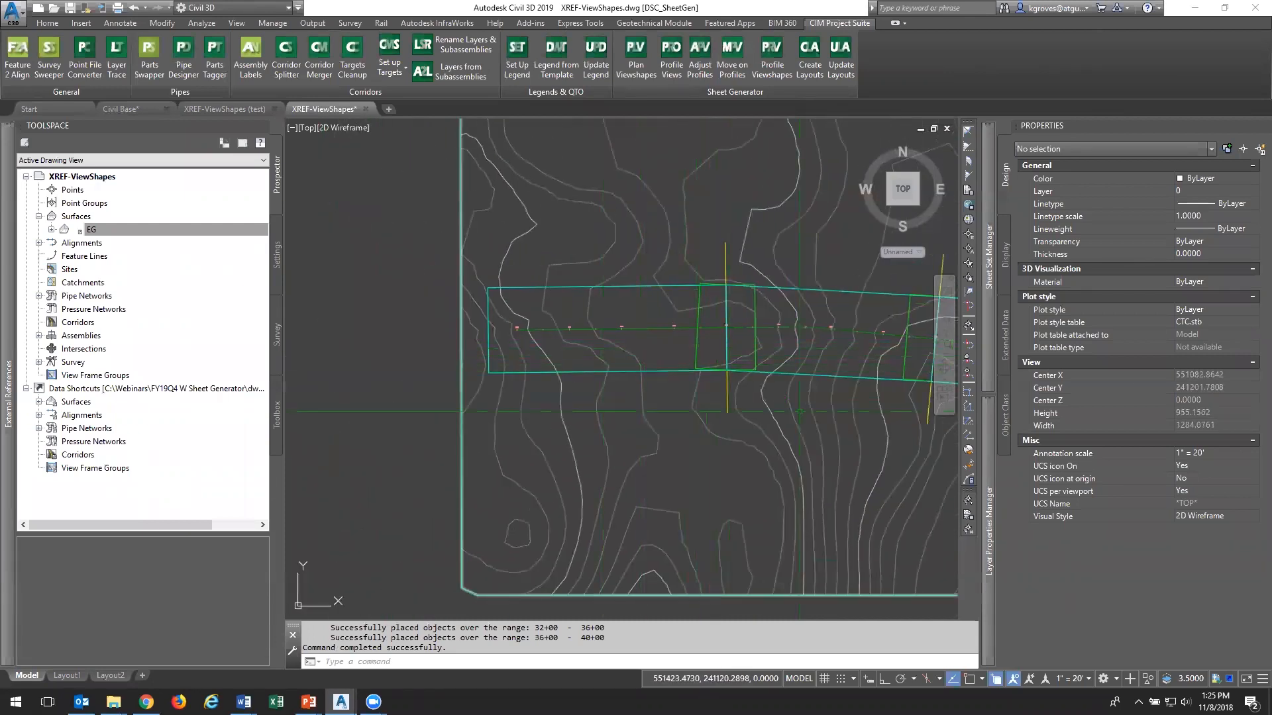
pyautogui.moveTo(825, 433); pyautogui.dragTo(569, 358, button='middle')
pyautogui.scroll(-4, 715, 399)
pyautogui.moveTo(761, 403); pyautogui.dragTo(535, 363, button='middle')
pyautogui.moveTo(775, 421); pyautogui.dragTo(676, 358, button='middle')
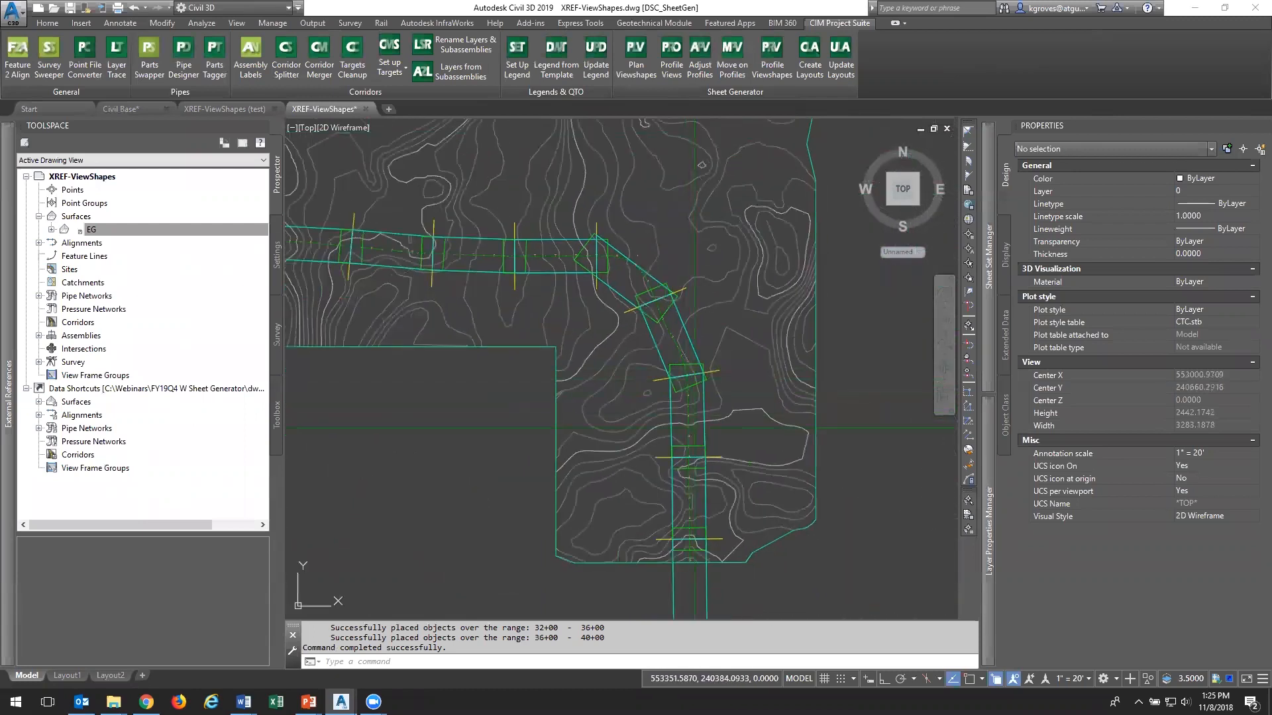
pyautogui.moveTo(726, 491); pyautogui.dragTo(713, 339, button='middle')
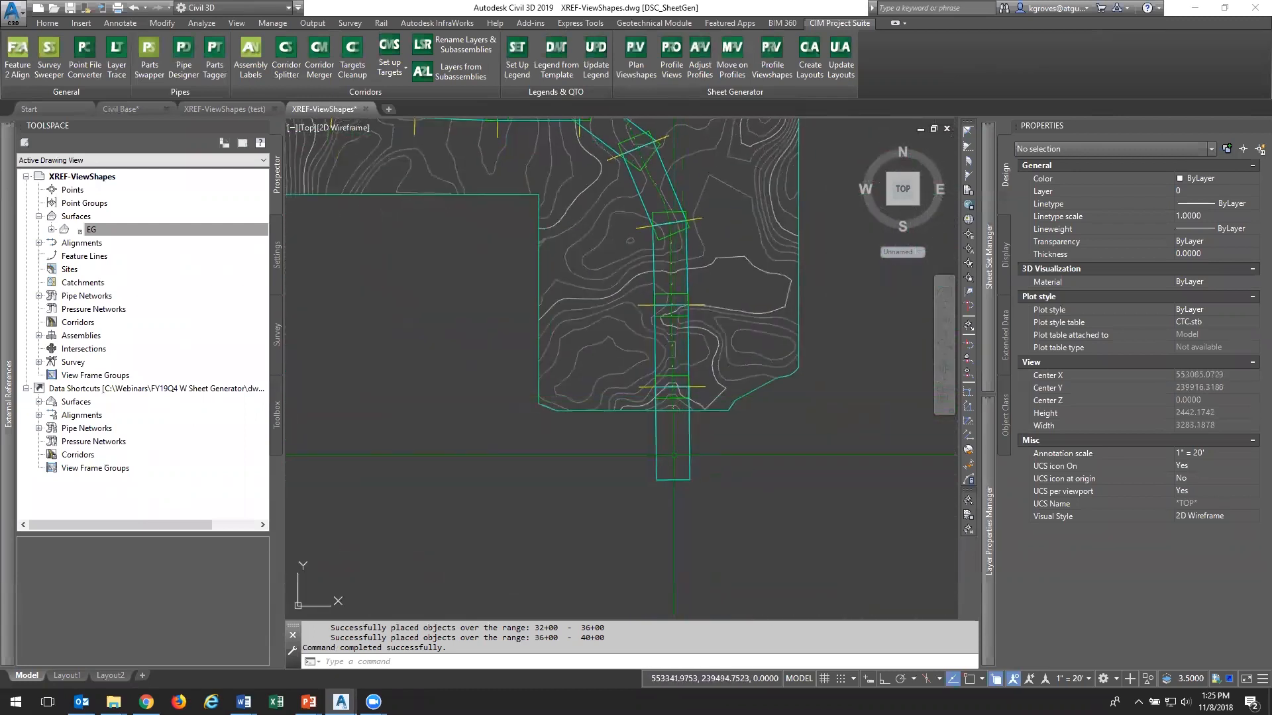
pyautogui.click(671, 469)
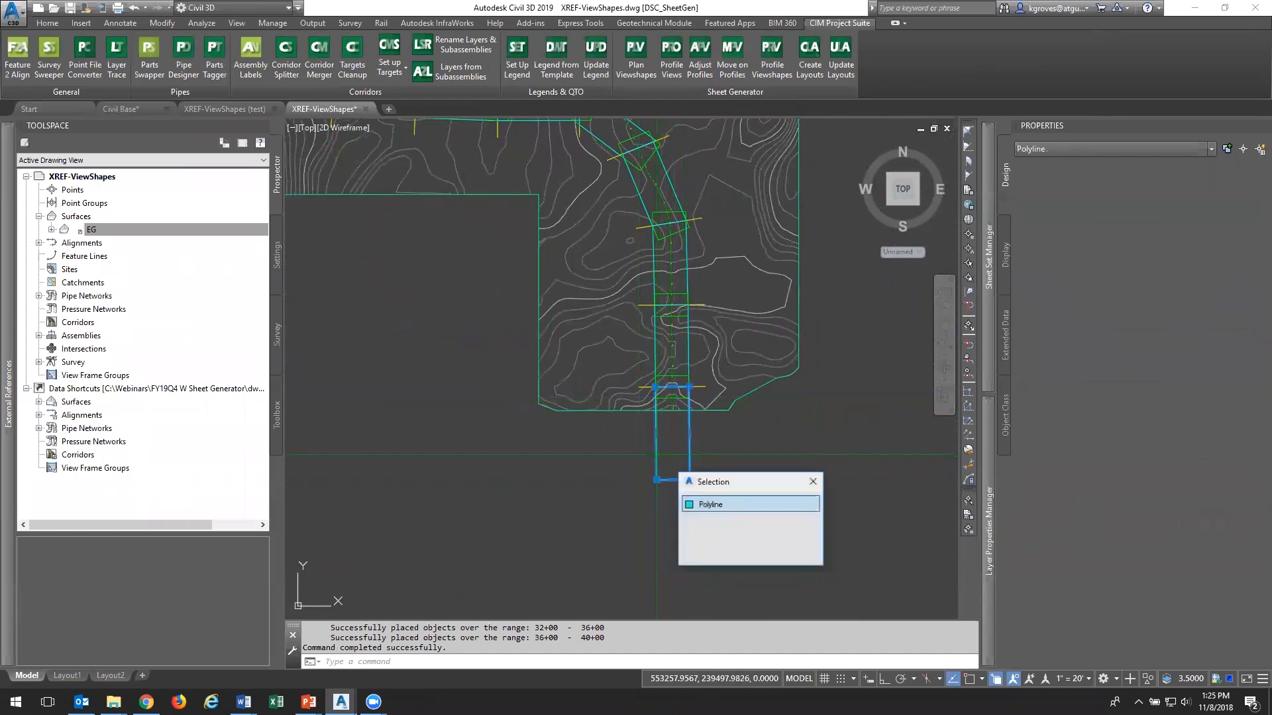
pyautogui.click(705, 505)
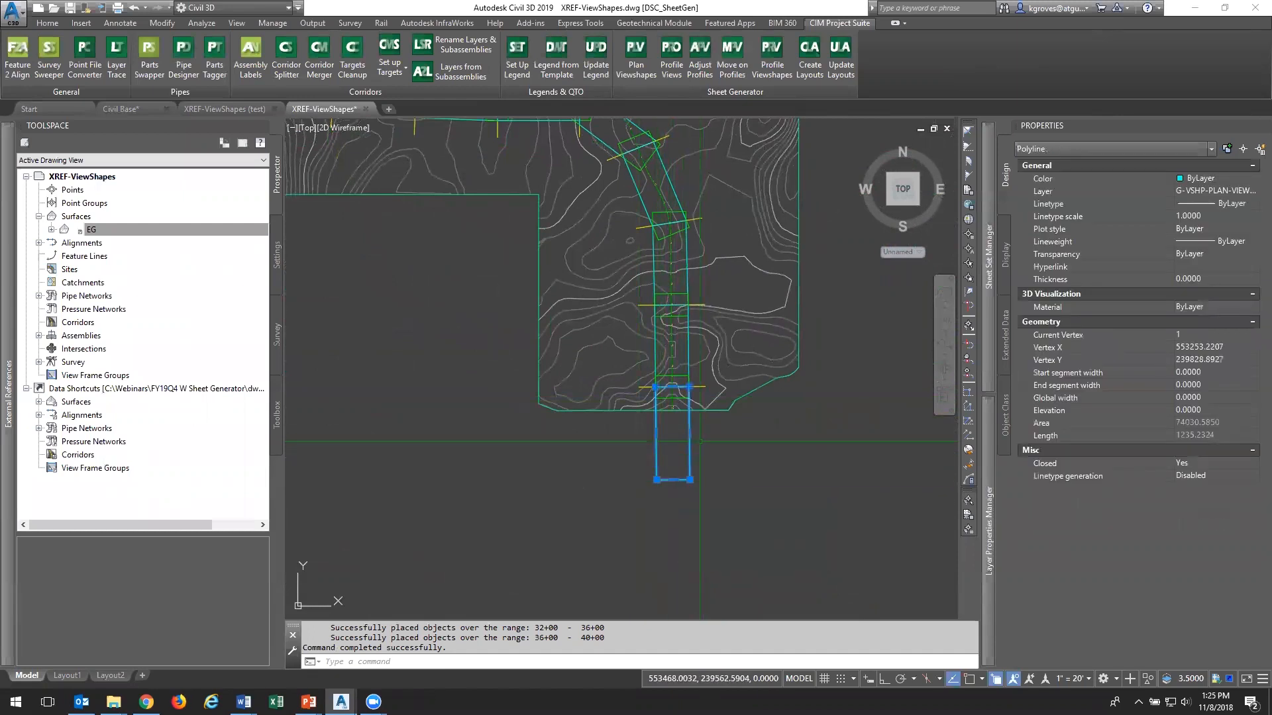
pyautogui.press('Escape')
pyautogui.click(699, 387)
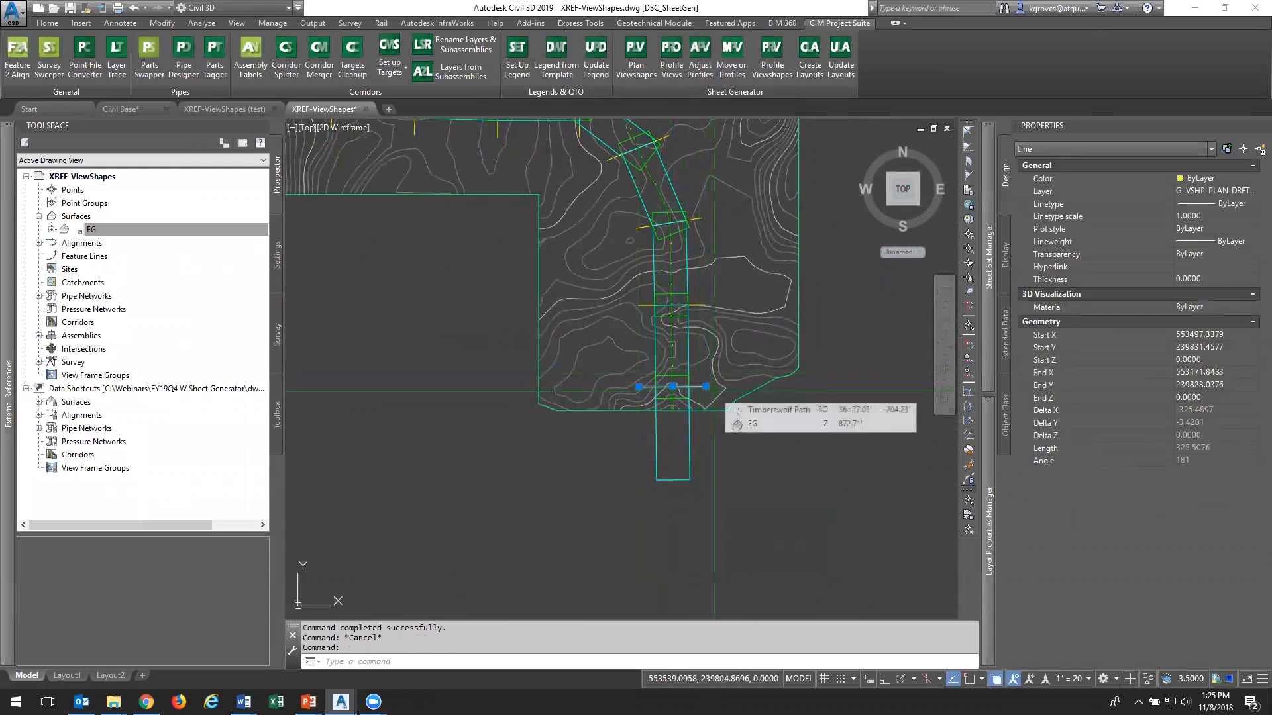
pyautogui.press('Escape')
# Examine the view shapes meeting at the first match line near the alignment's west end
pyautogui.moveTo(601, 192); pyautogui.dragTo(746, 358, button='middle')
pyautogui.scroll(5, 359, 268)
pyautogui.moveTo(375, 263); pyautogui.dragTo(568, 346, button='middle')
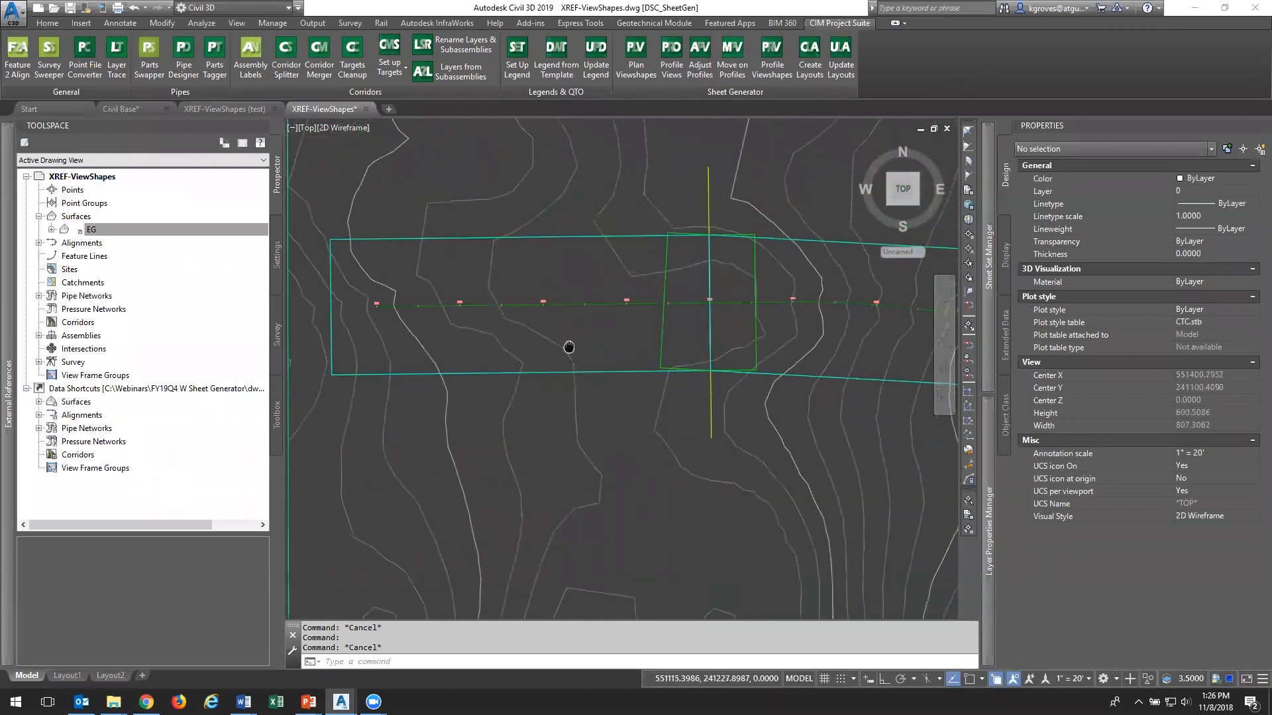
pyautogui.click(714, 249)
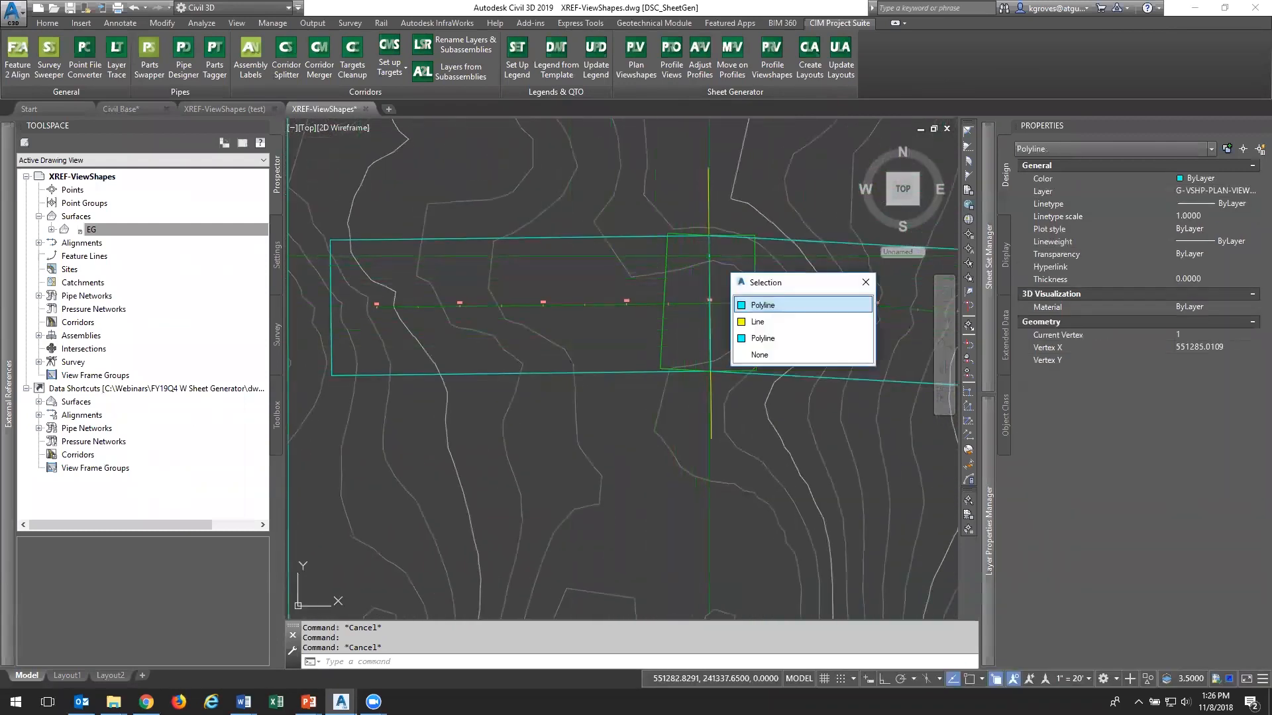
pyautogui.click(743, 330)
pyautogui.press('Escape')
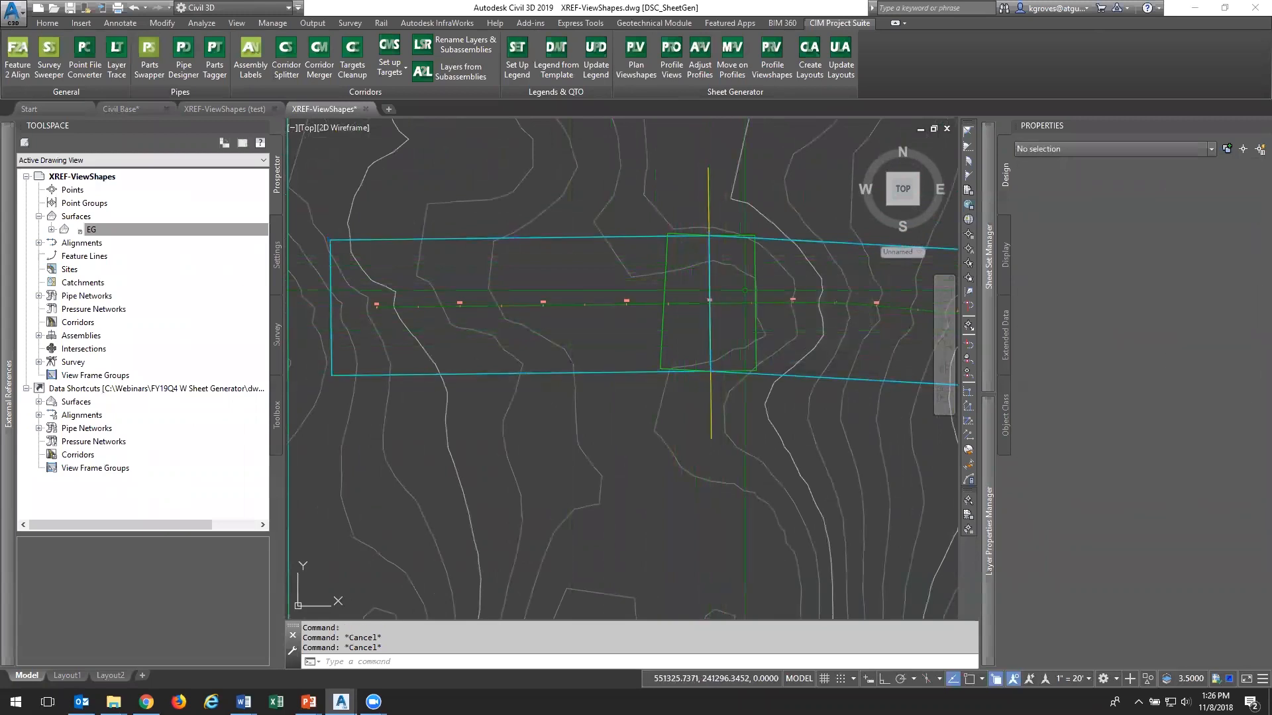
pyautogui.click(757, 280)
pyautogui.press('Escape')
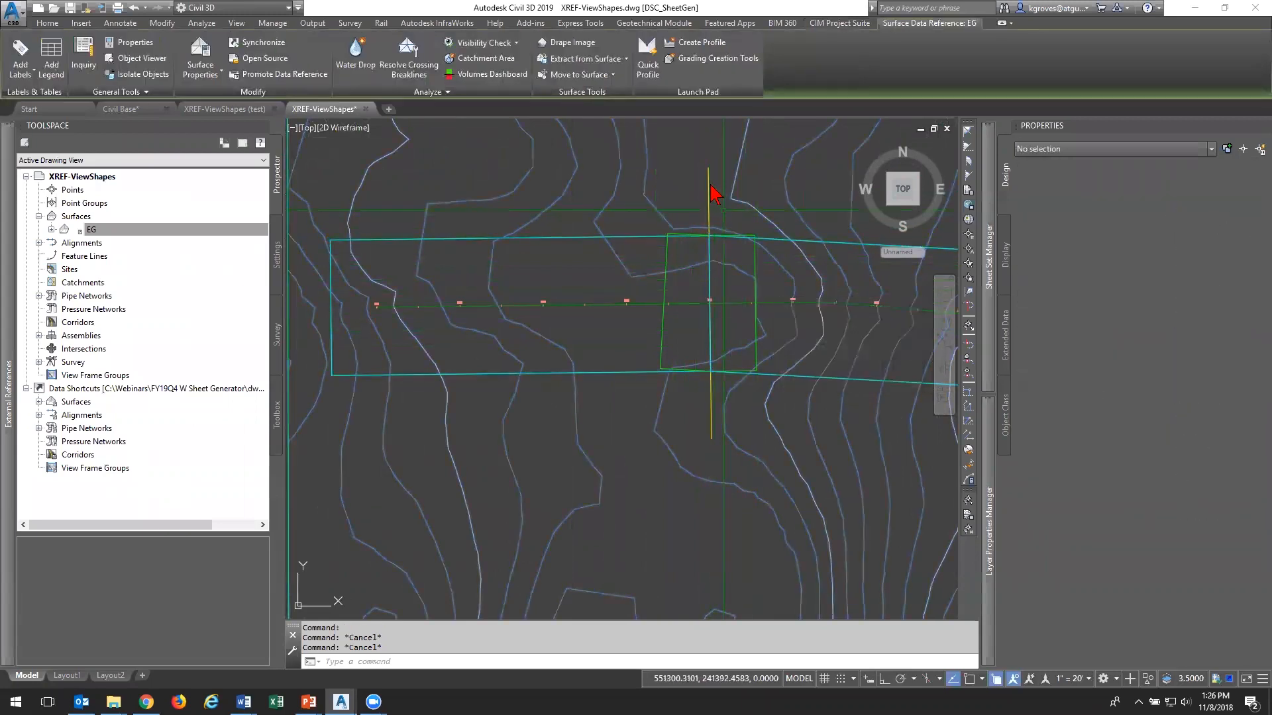
# Inspect the first match line and the second sheet's print area block, following the block to its far end
pyautogui.click(713, 164)
pyautogui.click(692, 191)
pyautogui.press('Escape')
pyautogui.click(678, 256)
pyautogui.click(650, 249)
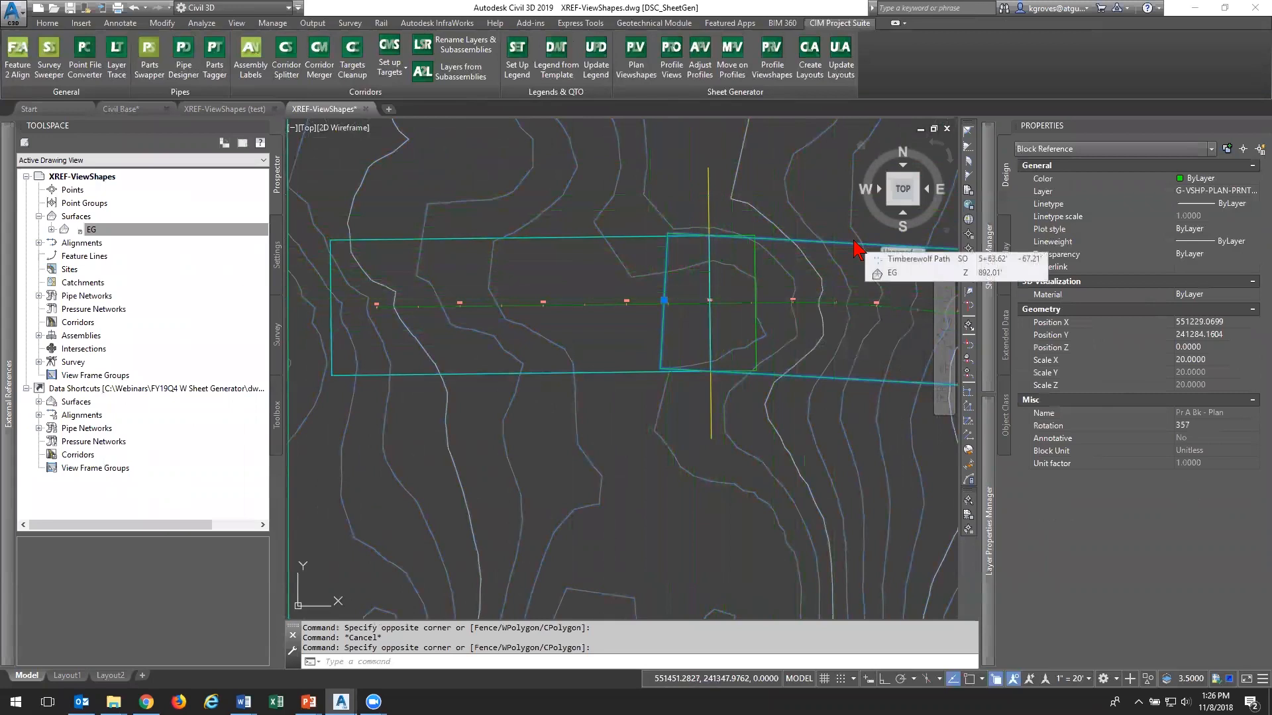
pyautogui.moveTo(752, 287); pyautogui.dragTo(488, 290, button='middle')
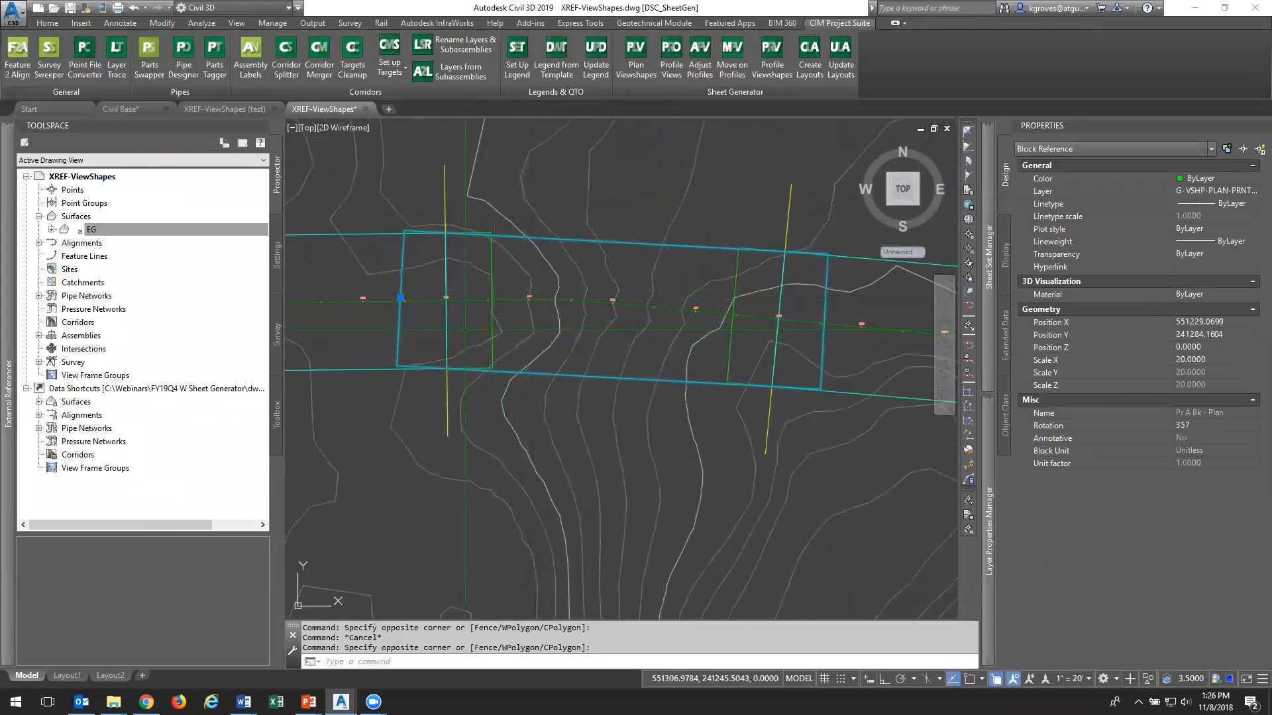
pyautogui.press('Escape')
# Select the westernmost view shape and examine where its end edge crosses the alignment's station labels
pyautogui.moveTo(462, 329); pyautogui.dragTo(718, 365, button='middle')
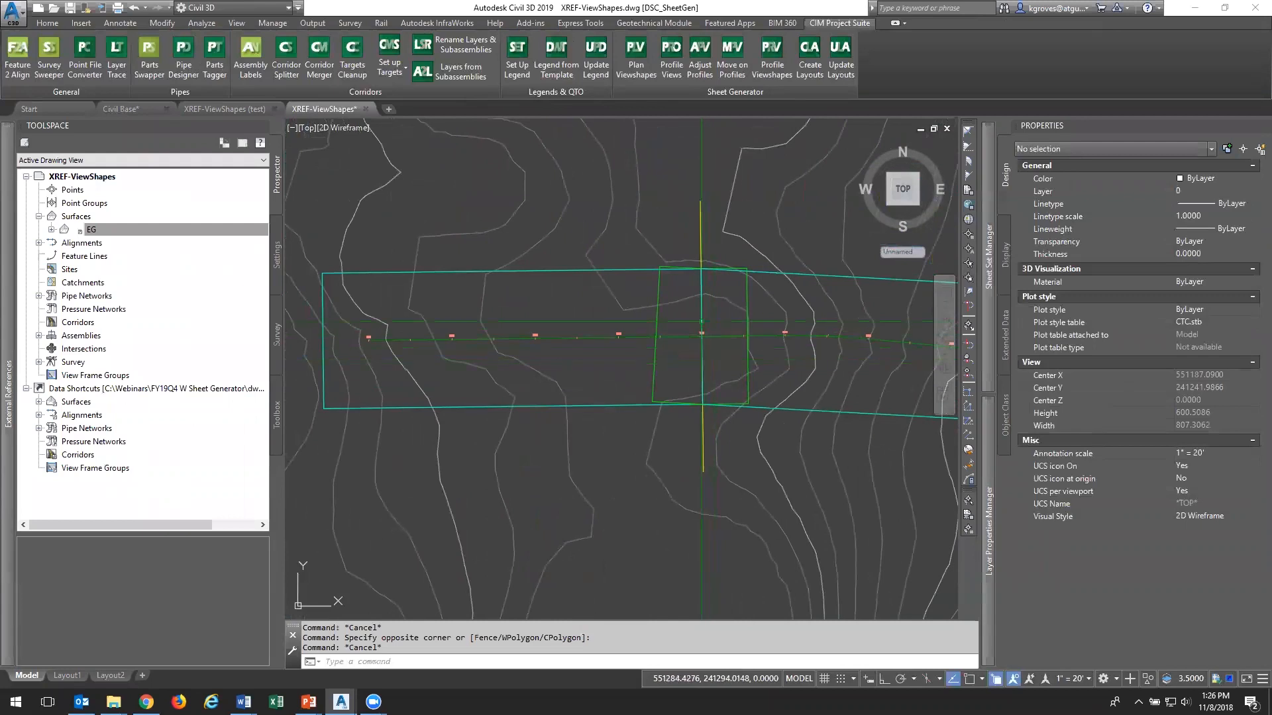
pyautogui.click(700, 320)
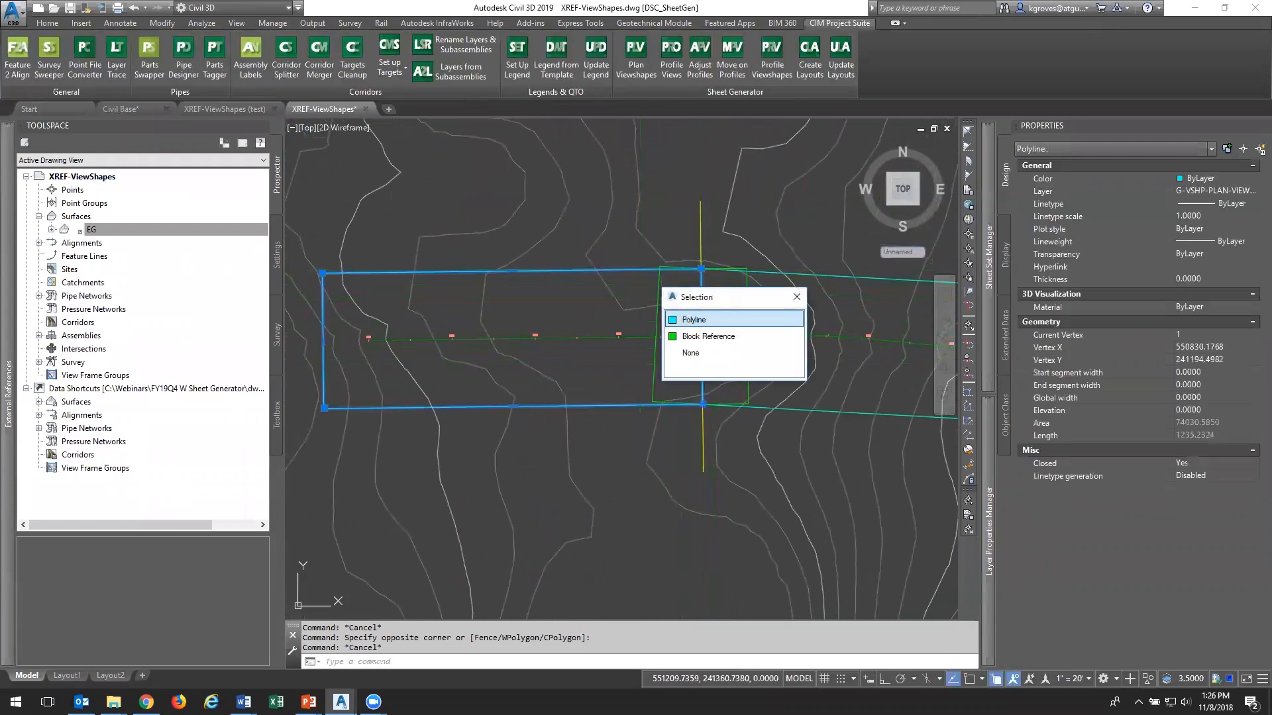
pyautogui.click(685, 318)
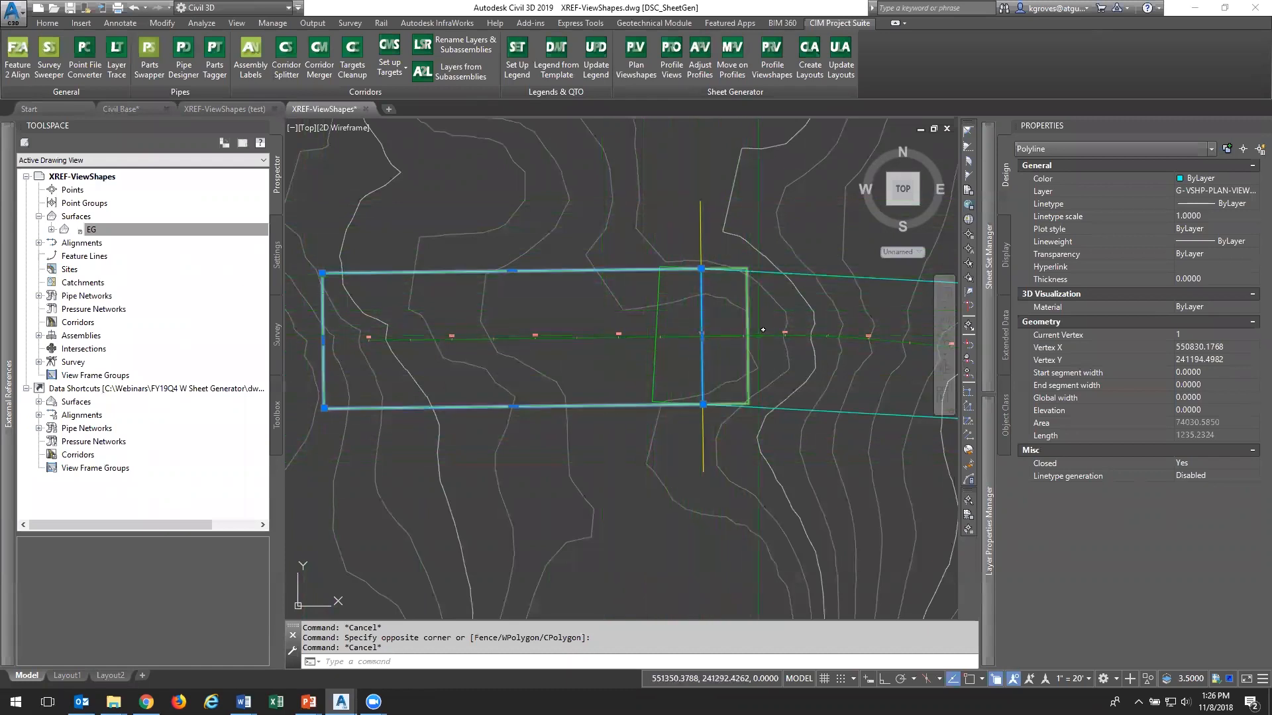
pyautogui.scroll(5, 702, 336)
pyautogui.scroll(2, 731, 330)
pyautogui.moveTo(720, 369); pyautogui.dragTo(547, 348, button='middle')
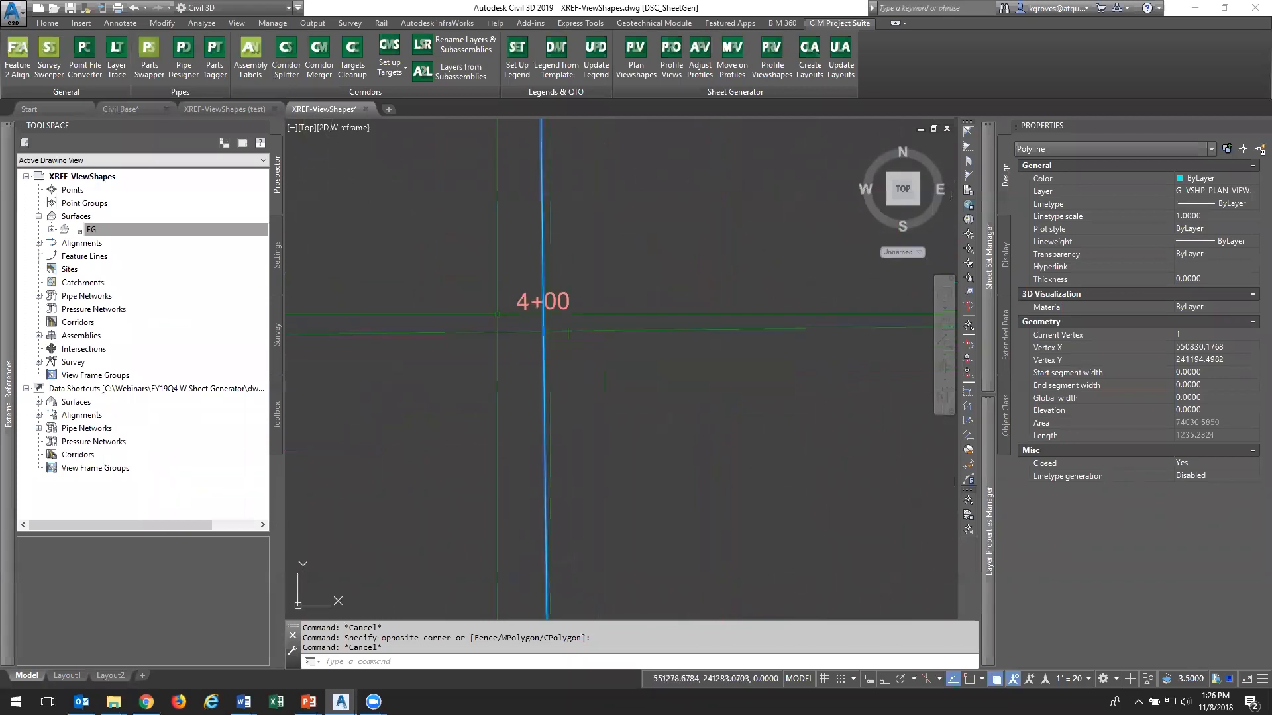
pyautogui.scroll(-7, 502, 321)
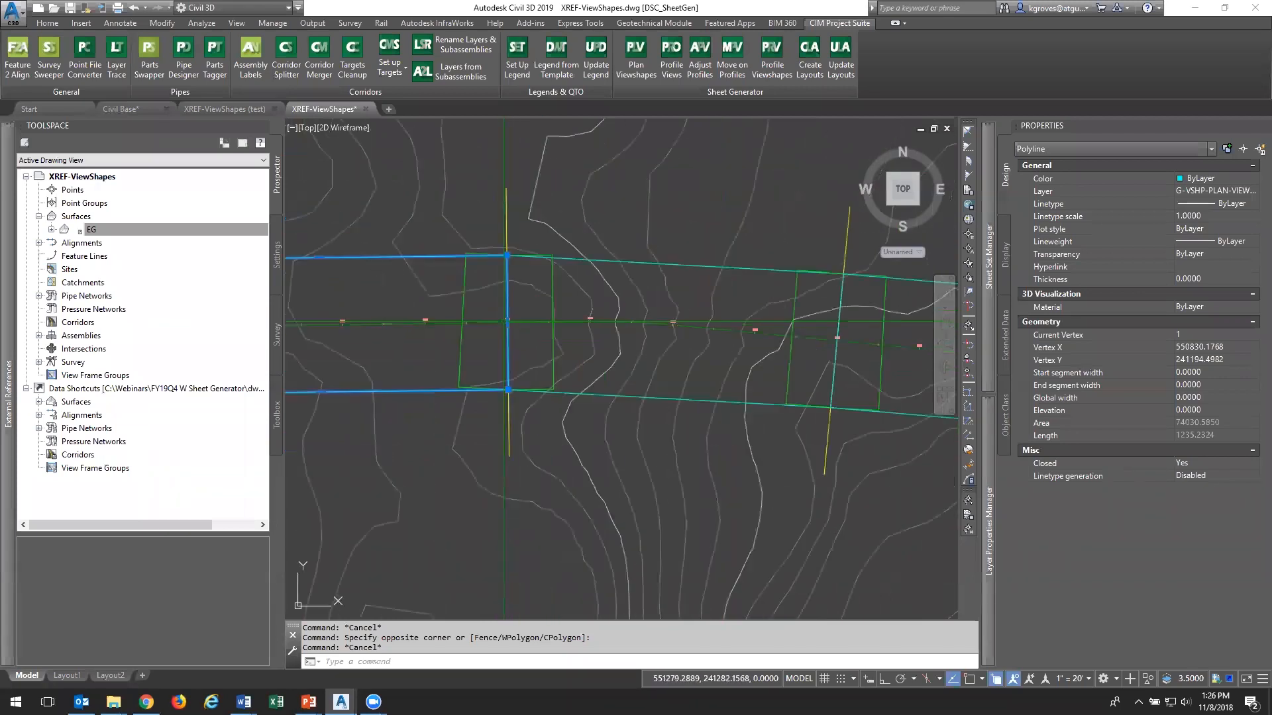
# Select the view shapes on both sides of the second match line to examine their shared edge
pyautogui.scroll(5, 708, 320)
pyautogui.scroll(-4, 708, 320)
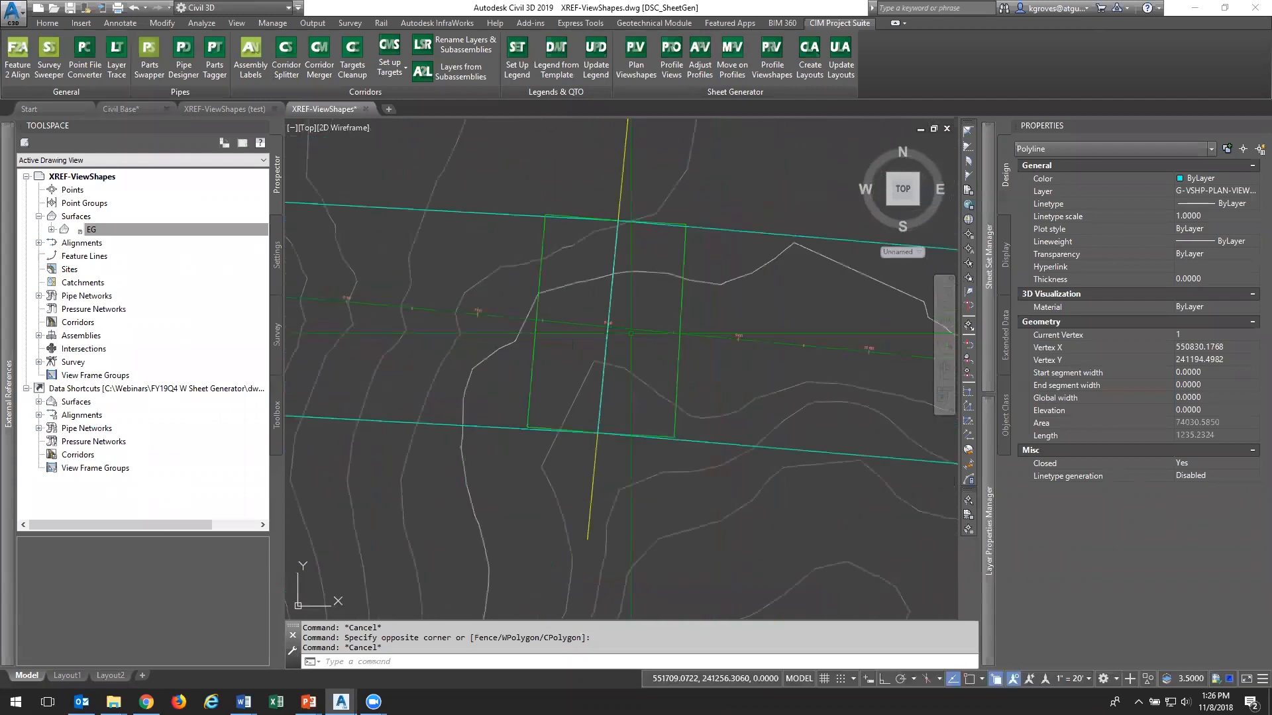
pyautogui.click(750, 234)
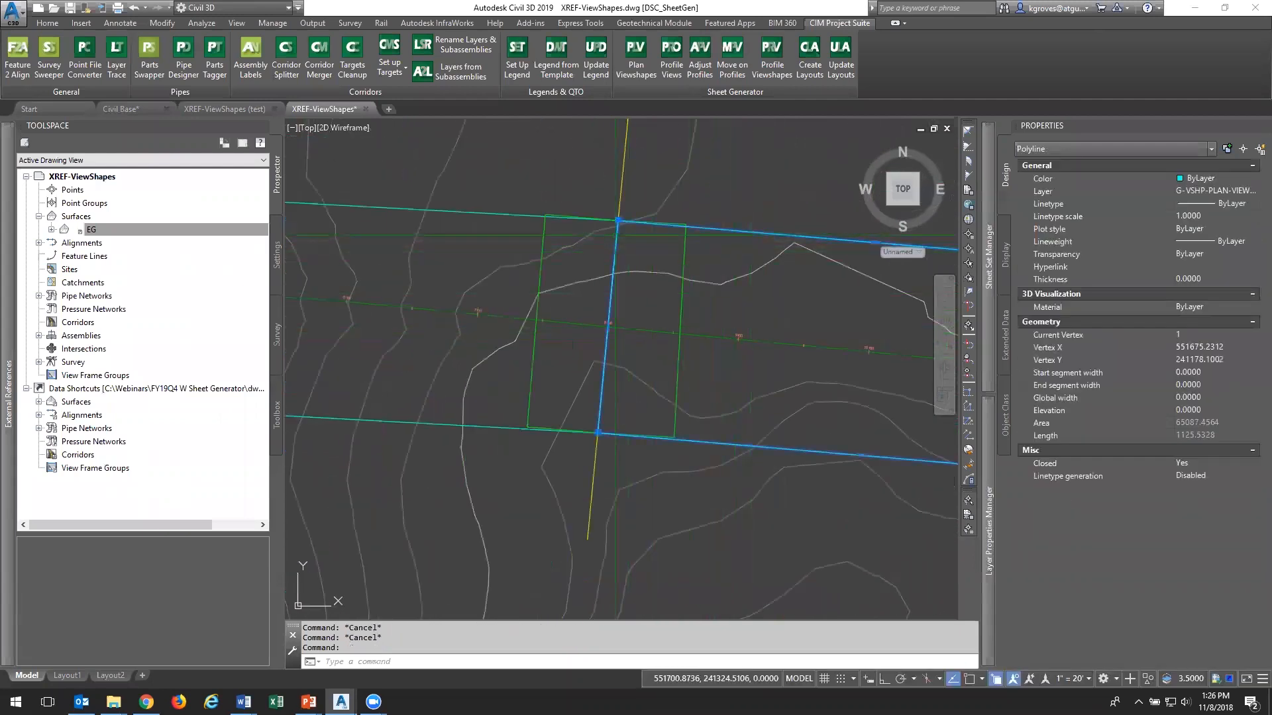
pyautogui.click(488, 205)
pyautogui.click(533, 262)
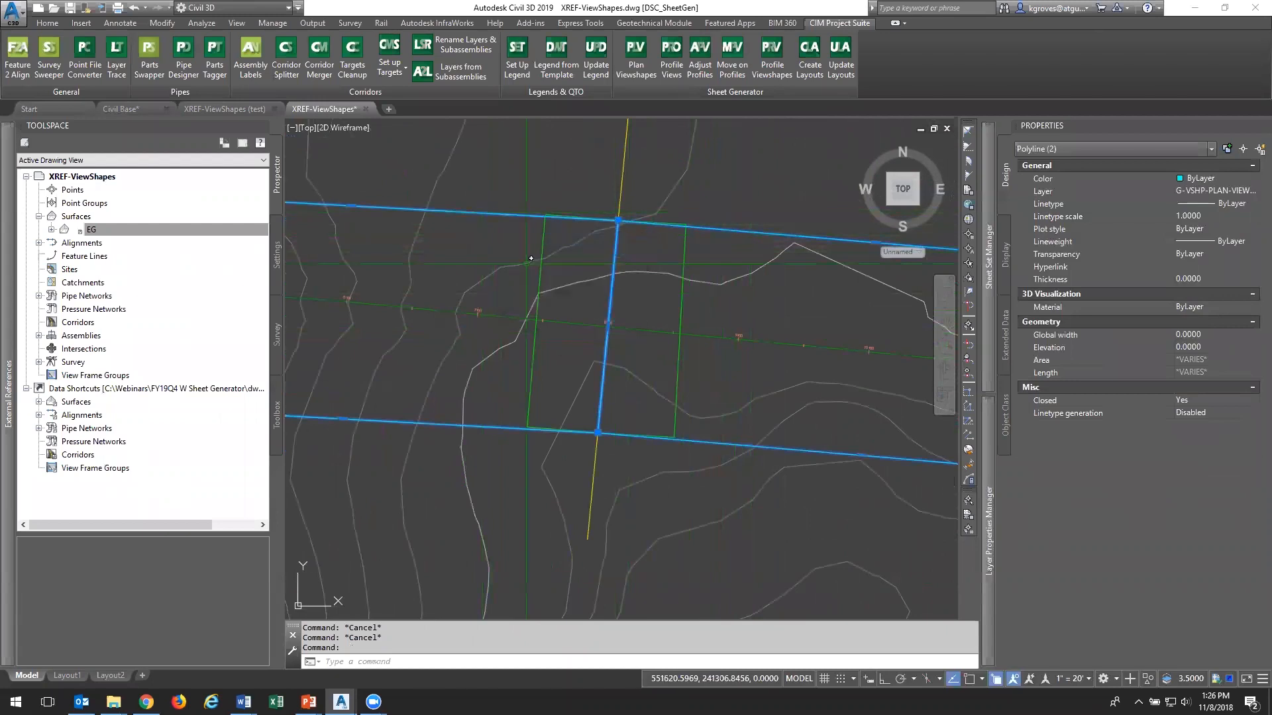
# Clear the selection and examine how the view shapes and print area blocks fit around the alignment's bend
pyautogui.scroll(-2, 626, 303)
pyautogui.moveTo(922, 359); pyautogui.dragTo(450, 303, button='middle')
pyautogui.moveTo(723, 333); pyautogui.dragTo(176, 278, button='middle')
pyautogui.scroll(-2, 474, 295)
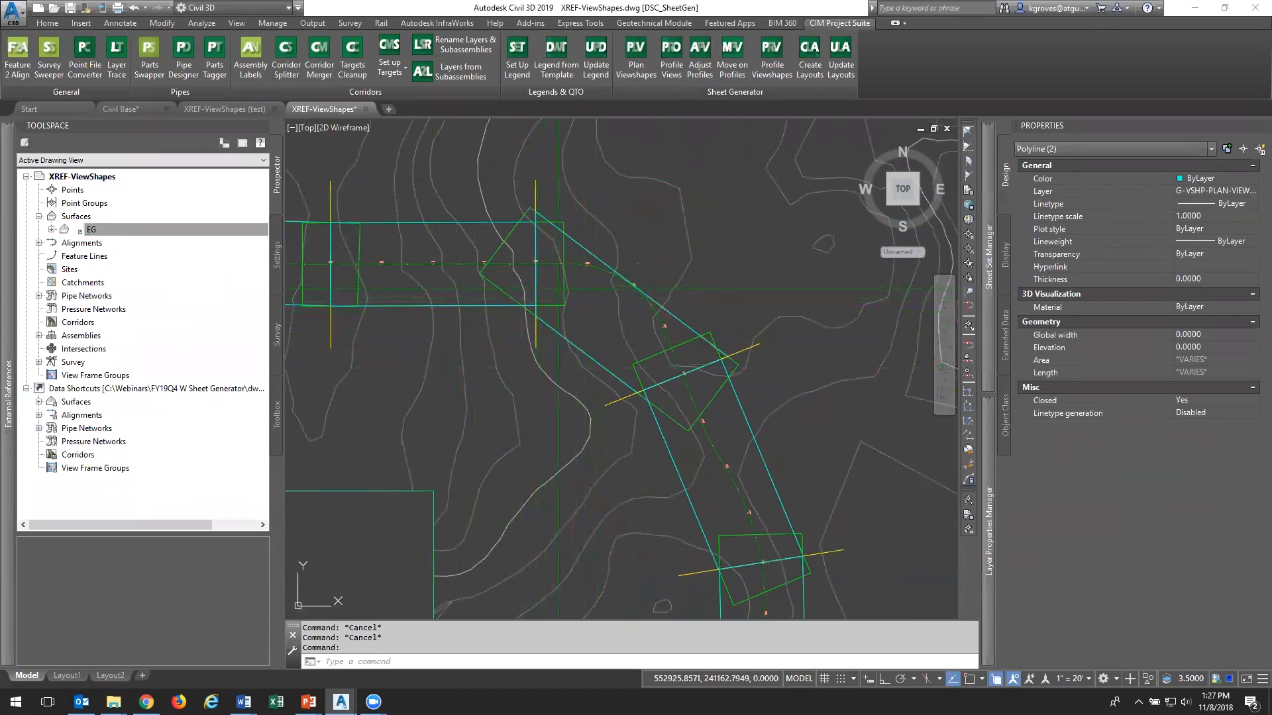
pyautogui.moveTo(558, 291)
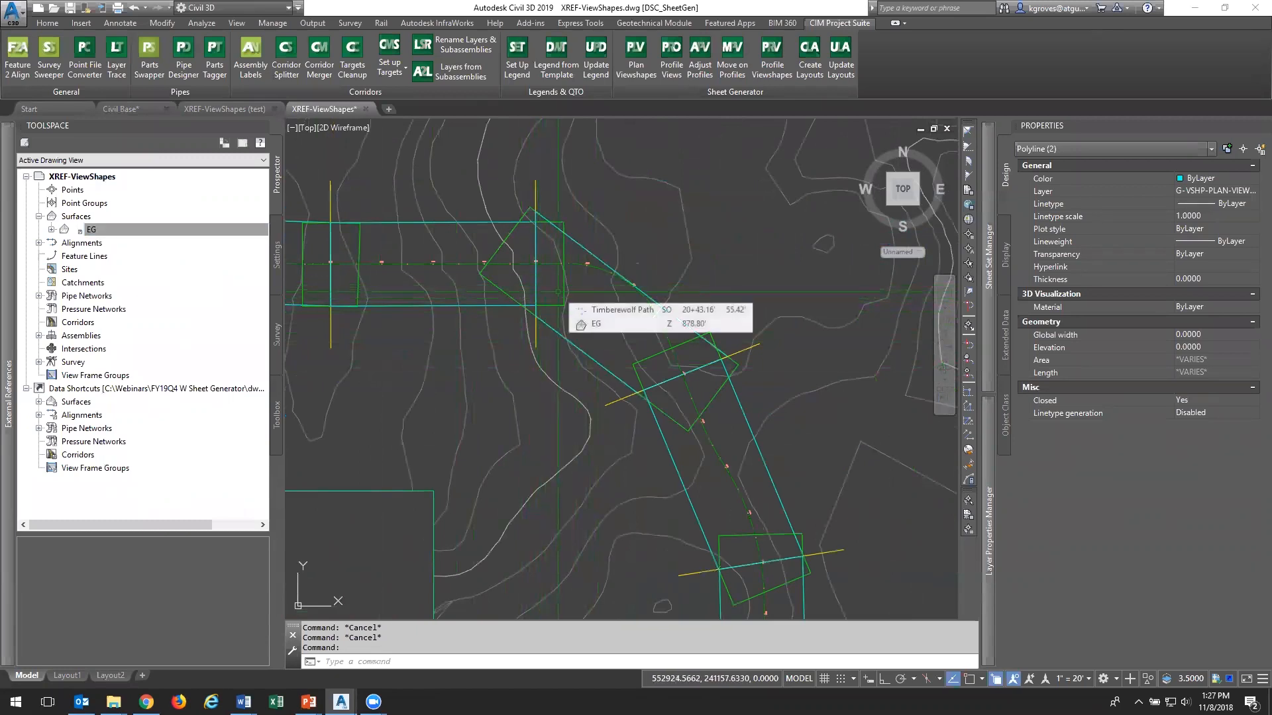
pyautogui.scroll(-5, 558, 291)
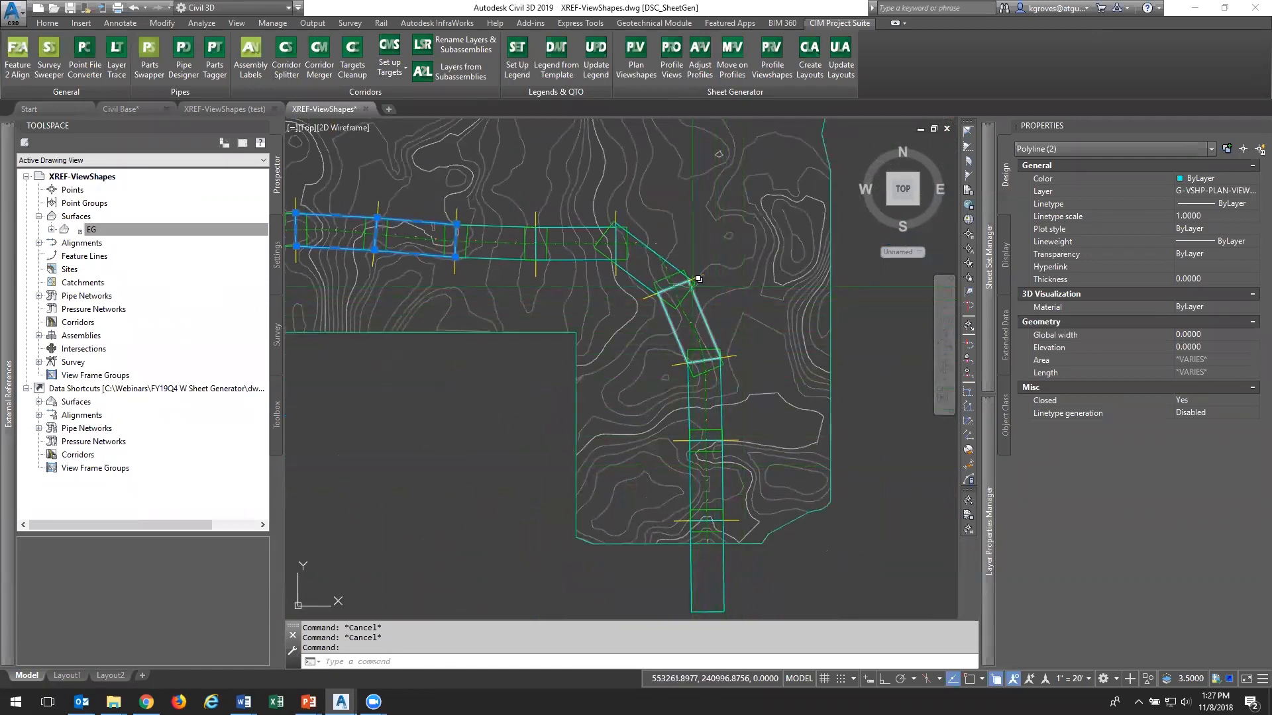
pyautogui.press('Escape')
pyautogui.scroll(3, 699, 279)
pyautogui.moveTo(699, 278); pyautogui.dragTo(646, 305, button='middle')
pyautogui.click(662, 286)
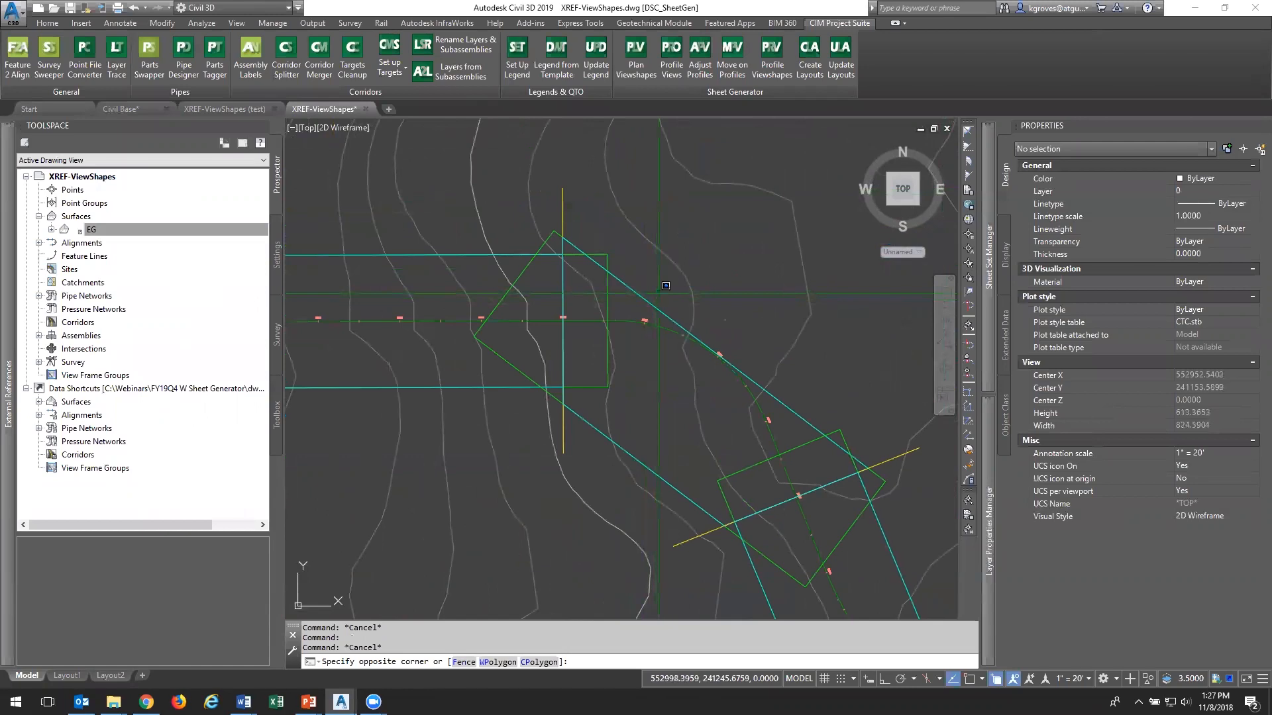
pyautogui.press('Escape')
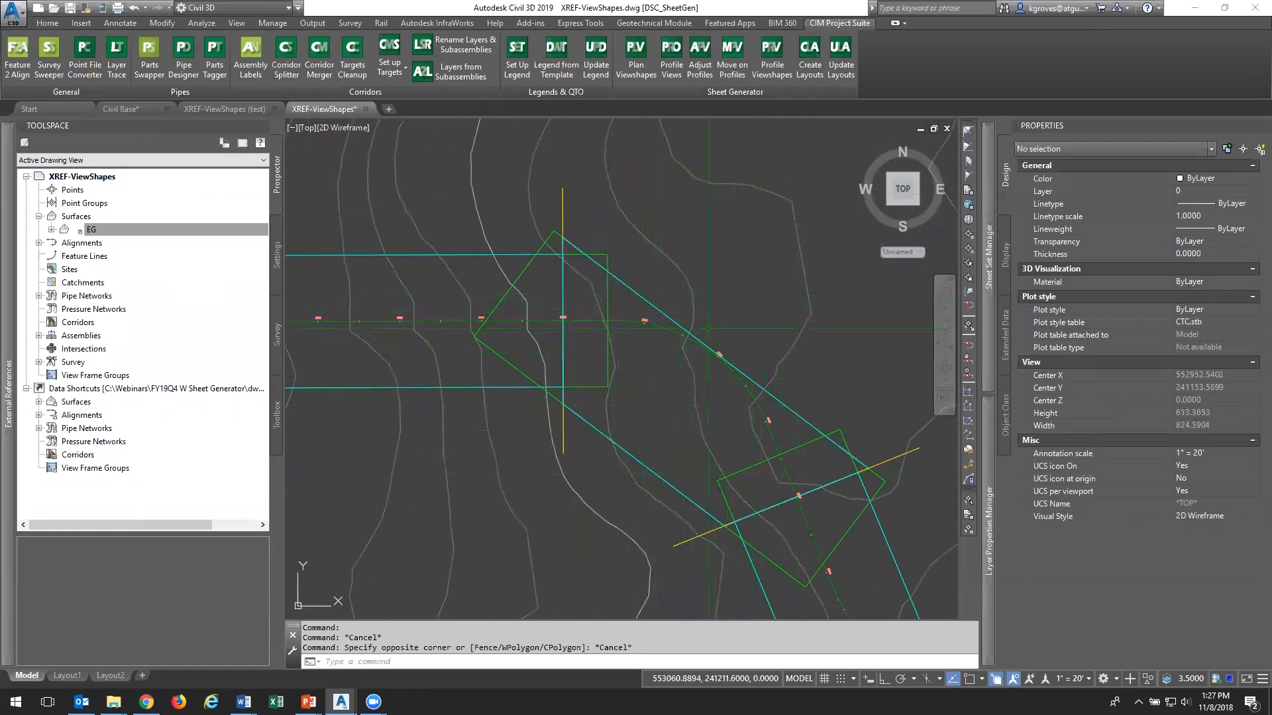
# Rotate the bend's view shape and print area block counterclockwise about the apparent intersection with the preceding sheet's lower edge
pyautogui.moveTo(719, 344)
pyautogui.mouseDown(button='middle')
pyautogui.moveTo(667, 341)
pyautogui.moveTo(697, 349)
pyautogui.mouseUp(button='middle')
pyautogui.click(656, 300)
pyautogui.click(601, 315)
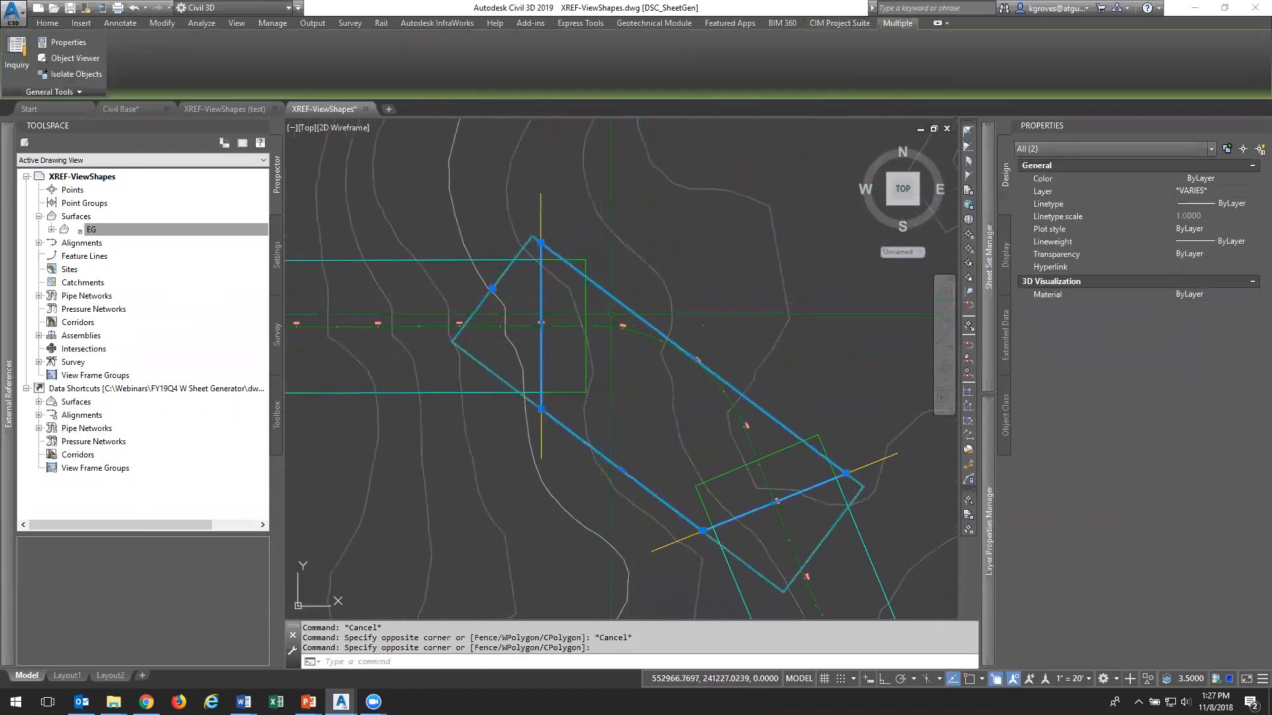
pyautogui.write('ROTATE')
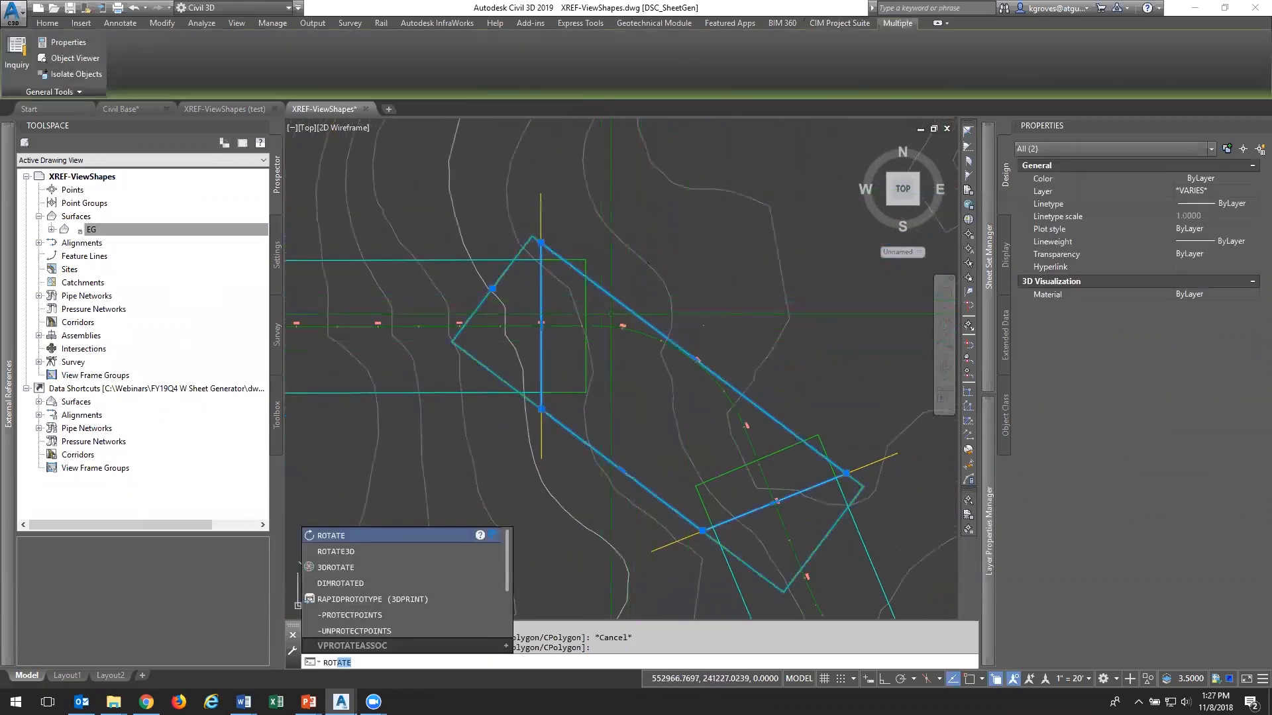
pyautogui.press('Return')
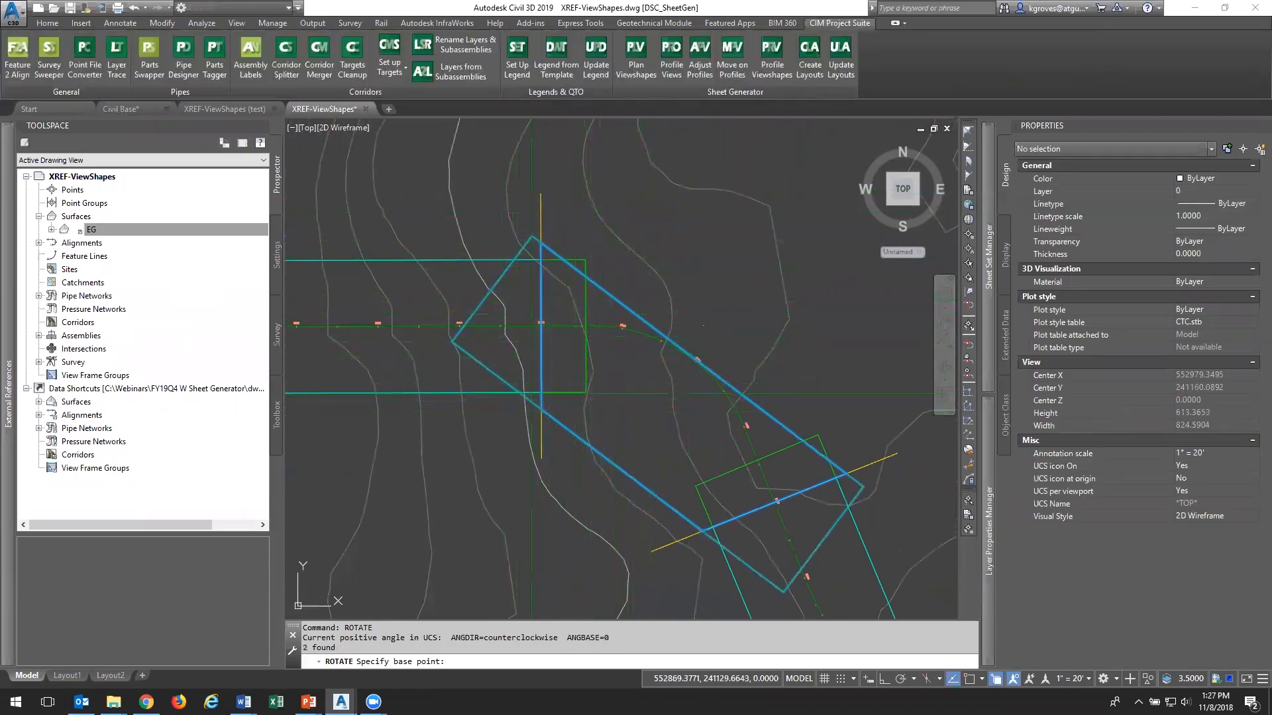
pyautogui.keyDown('shift'); pyautogui.rightClick(503, 402); pyautogui.keyUp('shift')
pyautogui.click(558, 218)
pyautogui.scroll(9, 523, 390)
pyautogui.scroll(-6, 511, 397)
pyautogui.click(519, 399)
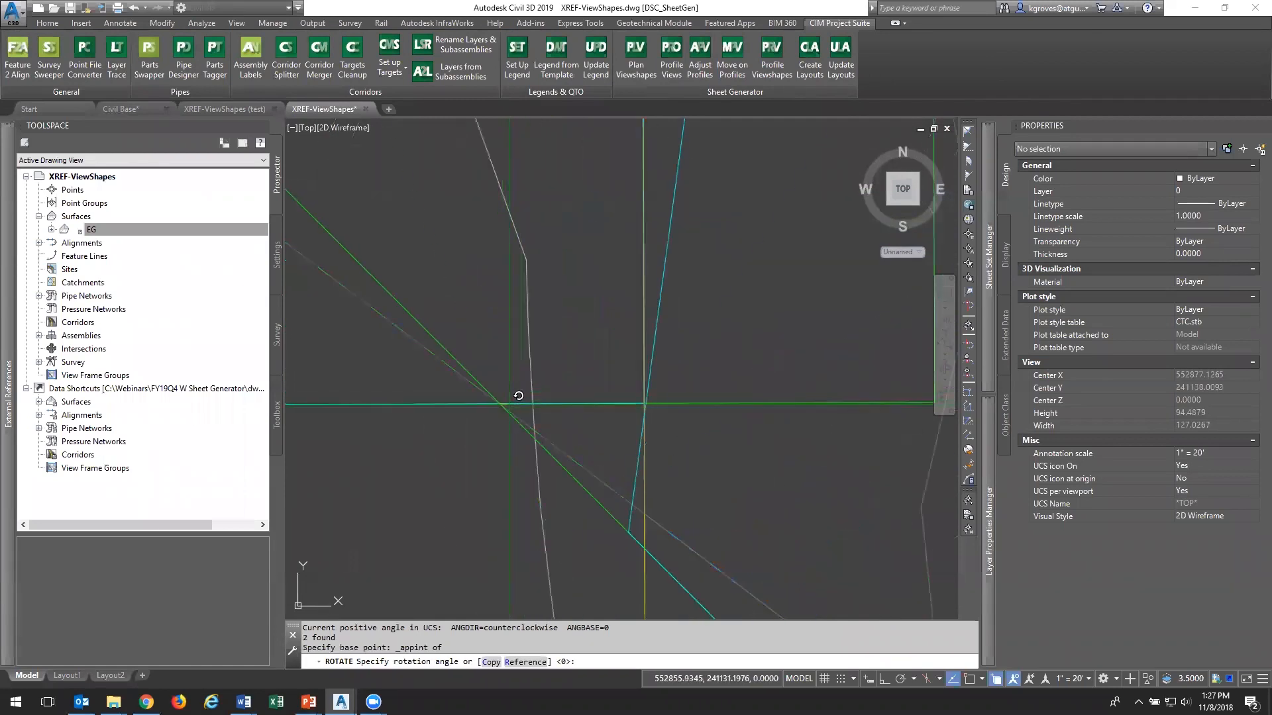
pyautogui.scroll(-2, 546, 410)
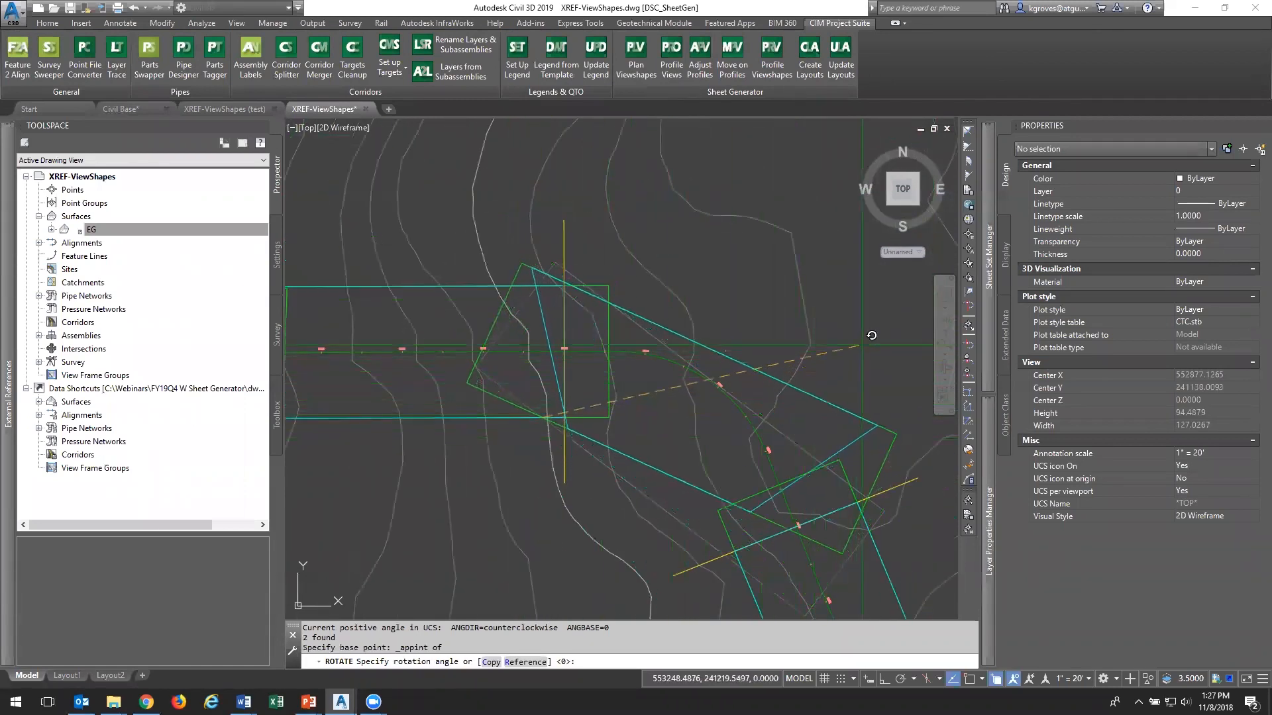
pyautogui.click(822, 294)
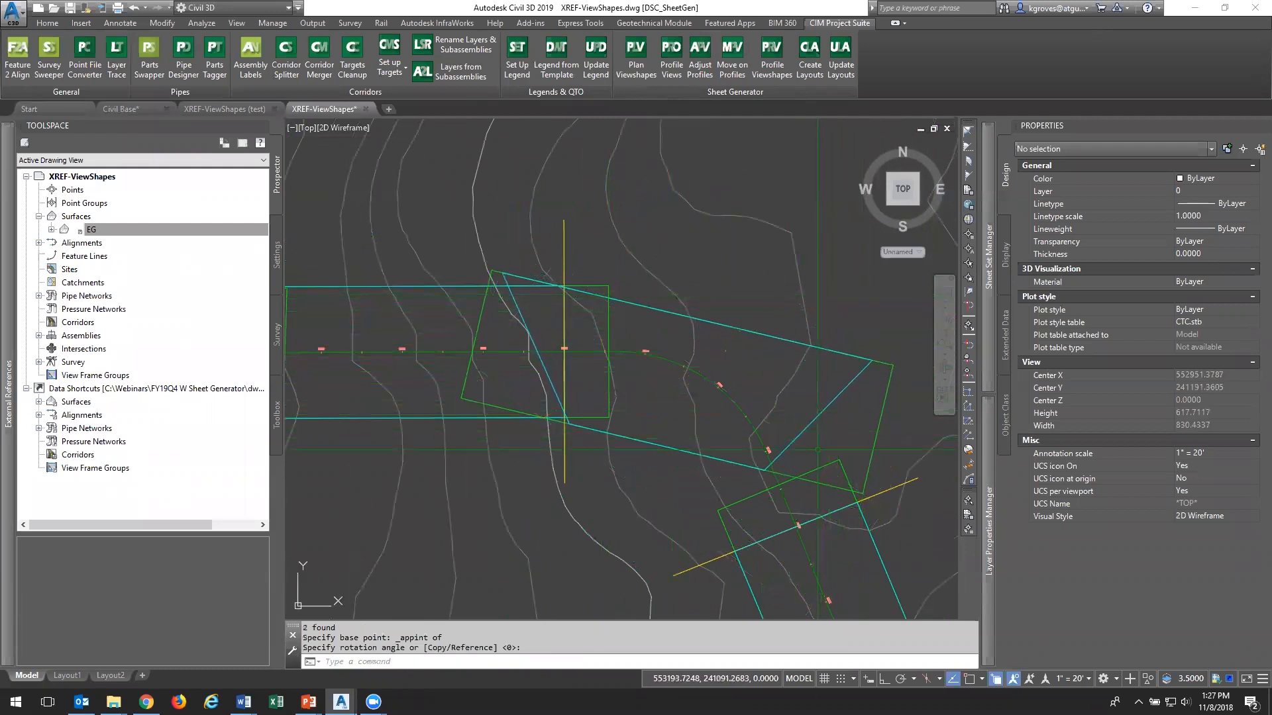
pyautogui.press('Escape')
# Move the view shapes, match lines and print area blocks on the alignment's southern leg northward toward the bend
pyautogui.scroll(-4, 822, 294)
pyautogui.moveTo(921, 338)
pyautogui.mouseDown(button='middle')
pyautogui.moveTo(615, 290)
pyautogui.moveTo(567, 191)
pyautogui.mouseUp(button='middle')
pyautogui.scroll(-4, 604, 348)
pyautogui.moveTo(605, 352); pyautogui.dragTo(576, 307, button='middle')
pyautogui.click(535, 239)
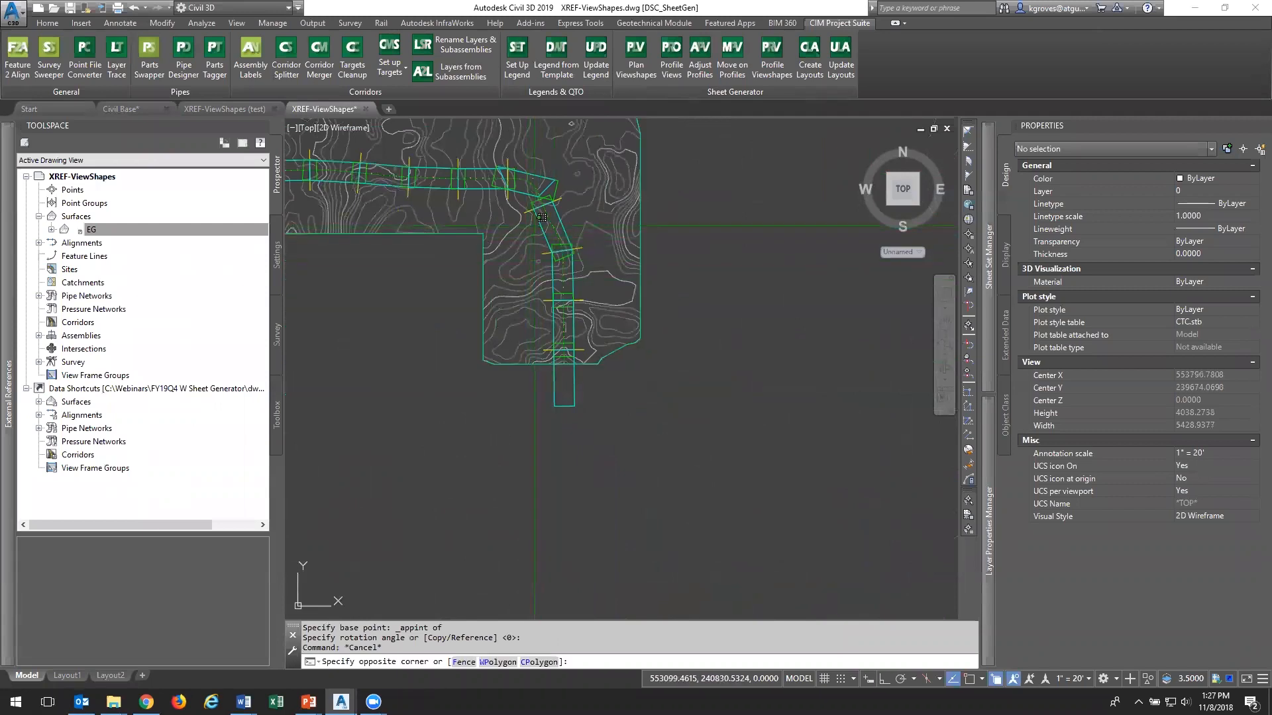
pyautogui.click(603, 431)
pyautogui.write('m')
pyautogui.press('Return')
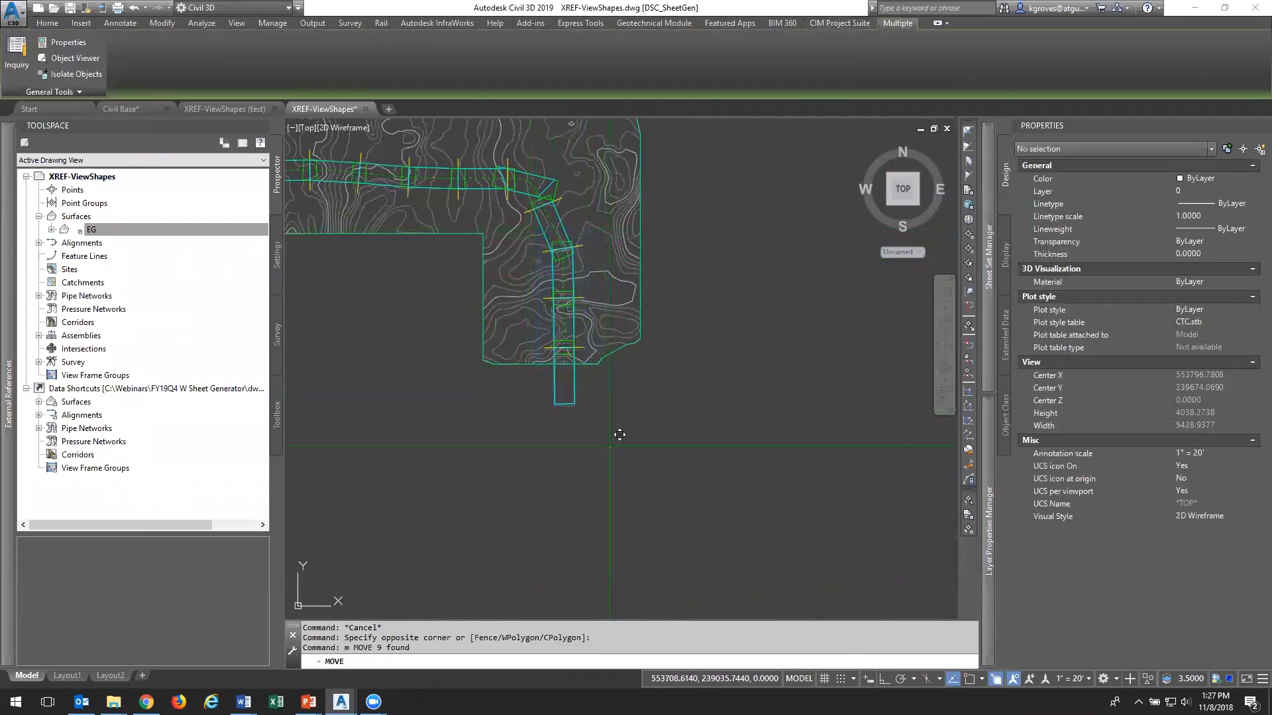
pyautogui.click(619, 435)
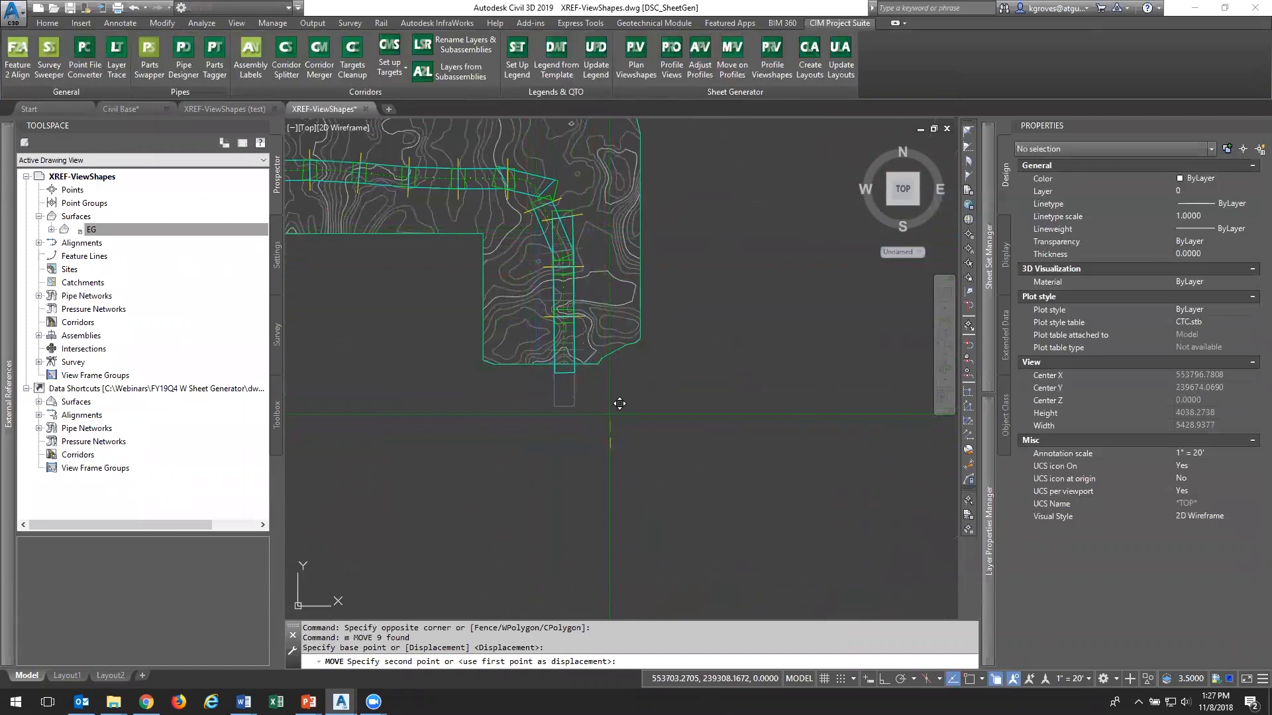
pyautogui.press('Escape')
pyautogui.scroll(6, 530, 205)
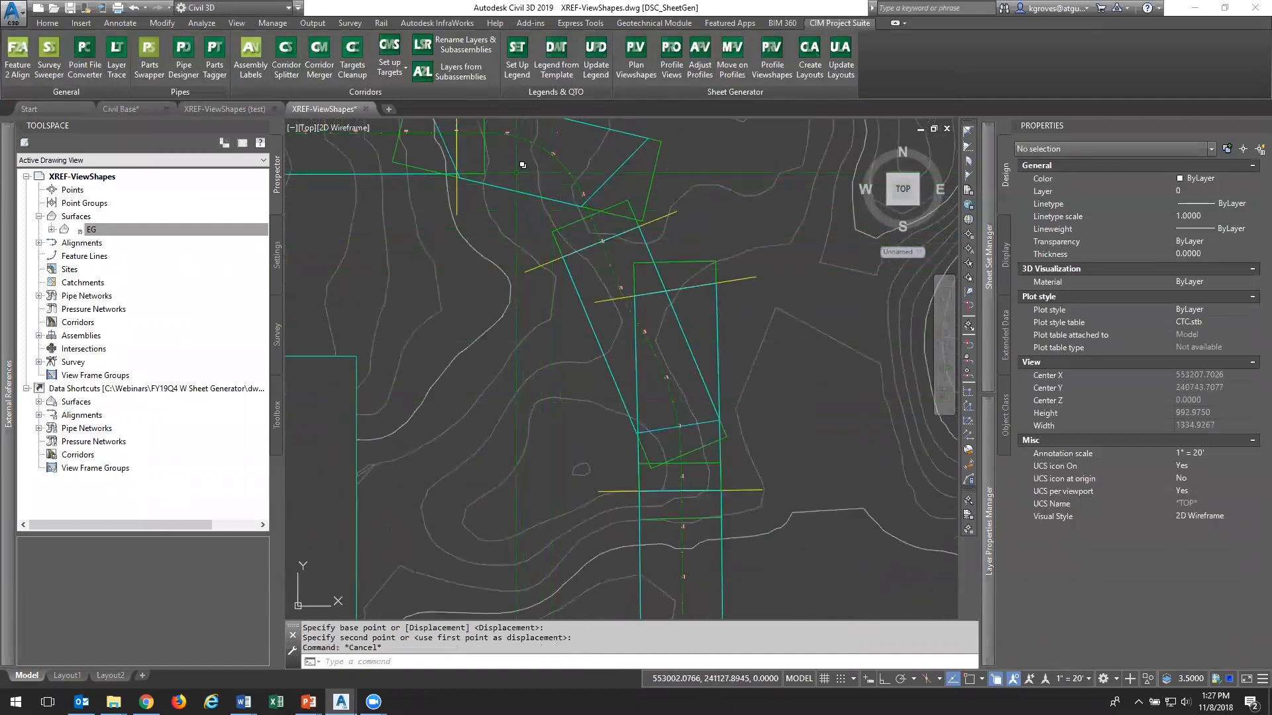
# Move the view shape, match line and print area block of the sheet below the bend northward along the alignment, overlapping the bend's sheet
pyautogui.click(516, 173)
pyautogui.click(743, 505)
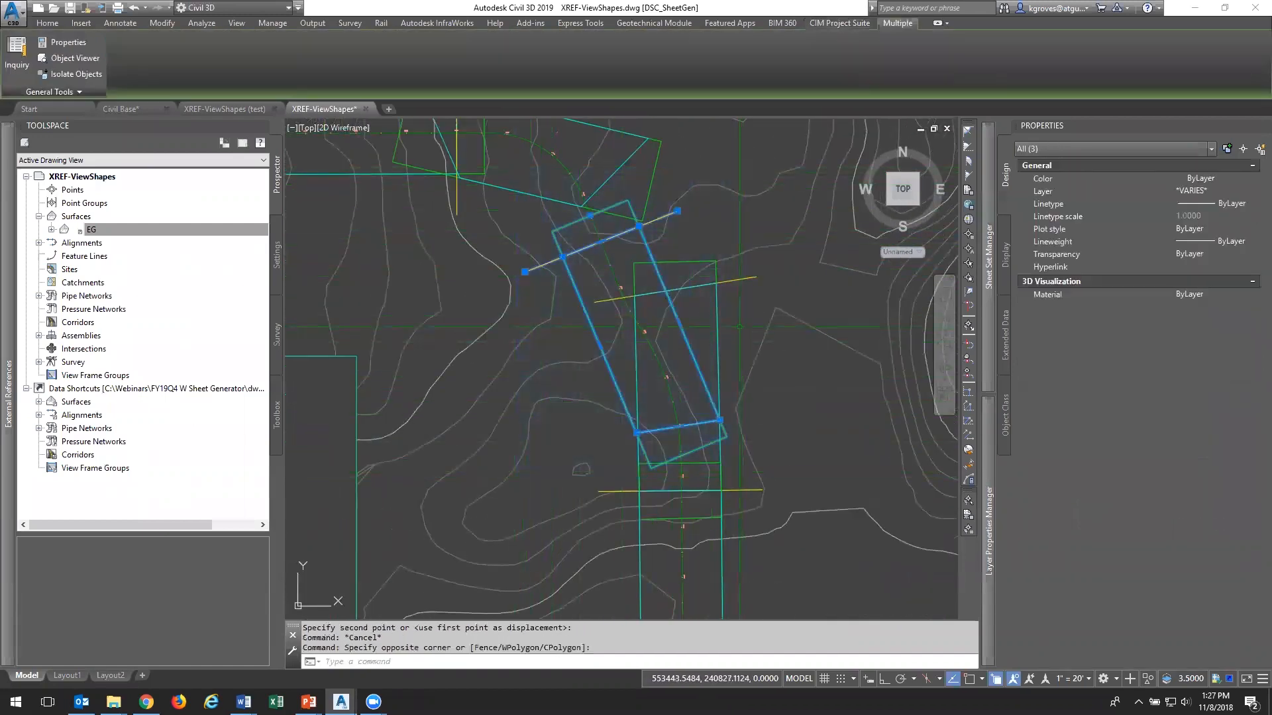
pyautogui.write('m')
pyautogui.press('Return')
pyautogui.click(808, 420)
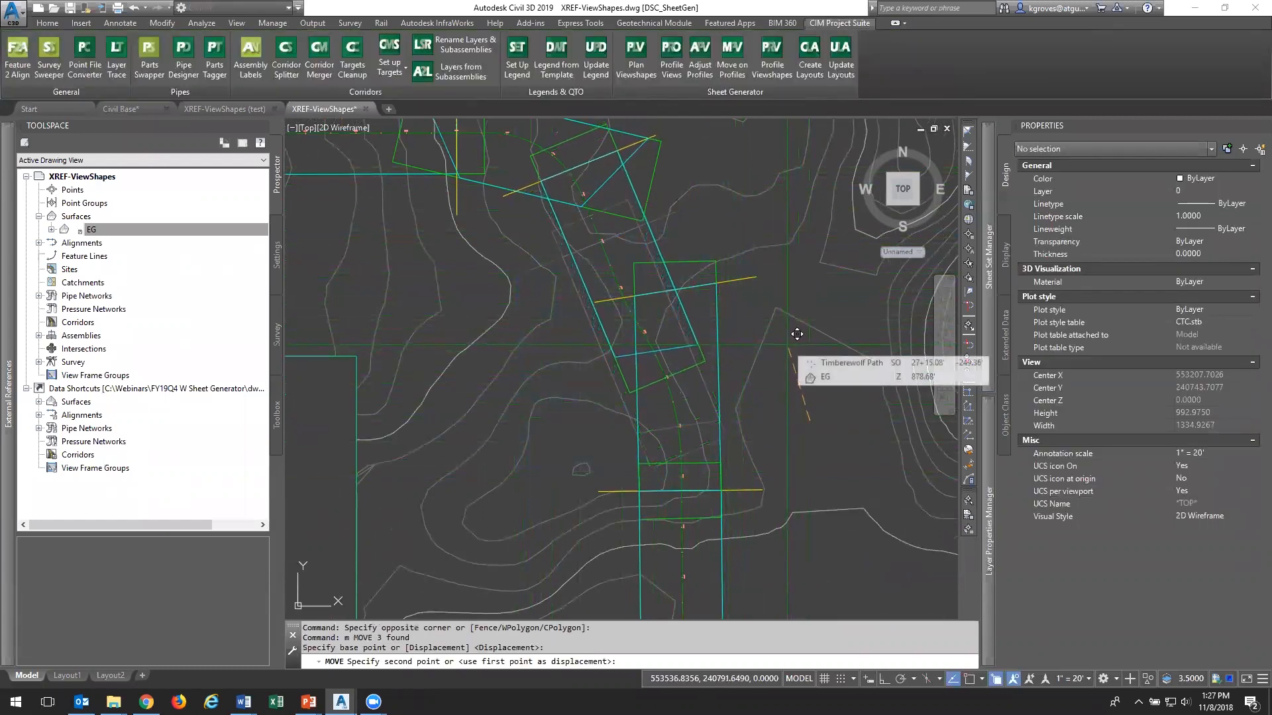
pyautogui.press('Escape')
# Move the match line below the bend a short distance southeast along the alignment by its midpoint
pyautogui.moveTo(652, 206); pyautogui.dragTo(669, 296, button='middle')
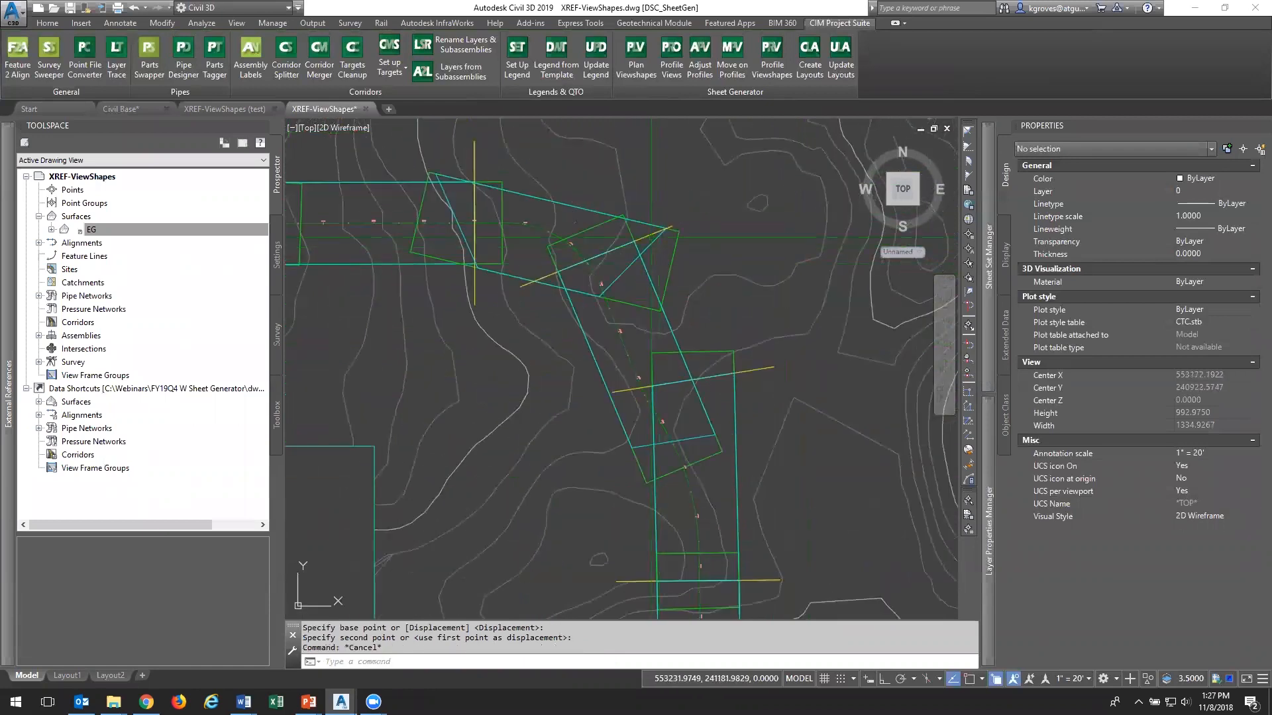
pyautogui.click(601, 252)
pyautogui.click(598, 255)
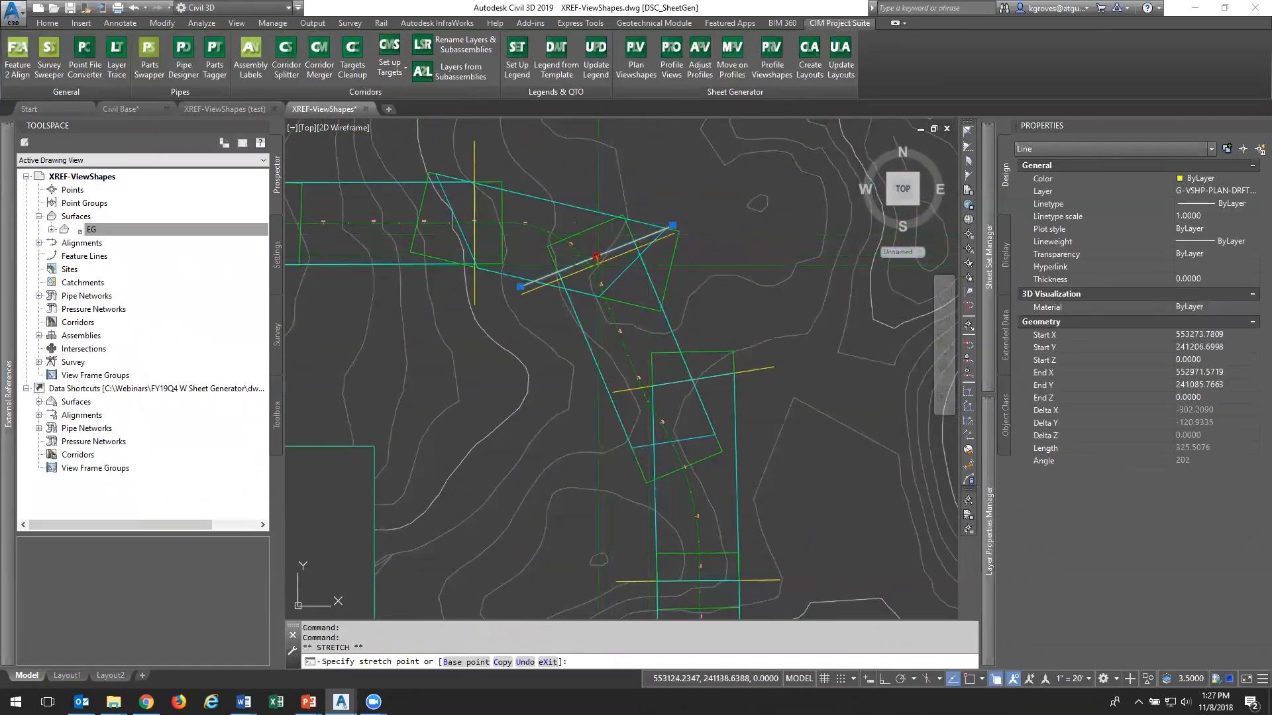
pyautogui.scroll(3, 601, 278)
pyautogui.moveTo(601, 278); pyautogui.dragTo(623, 420, button='middle')
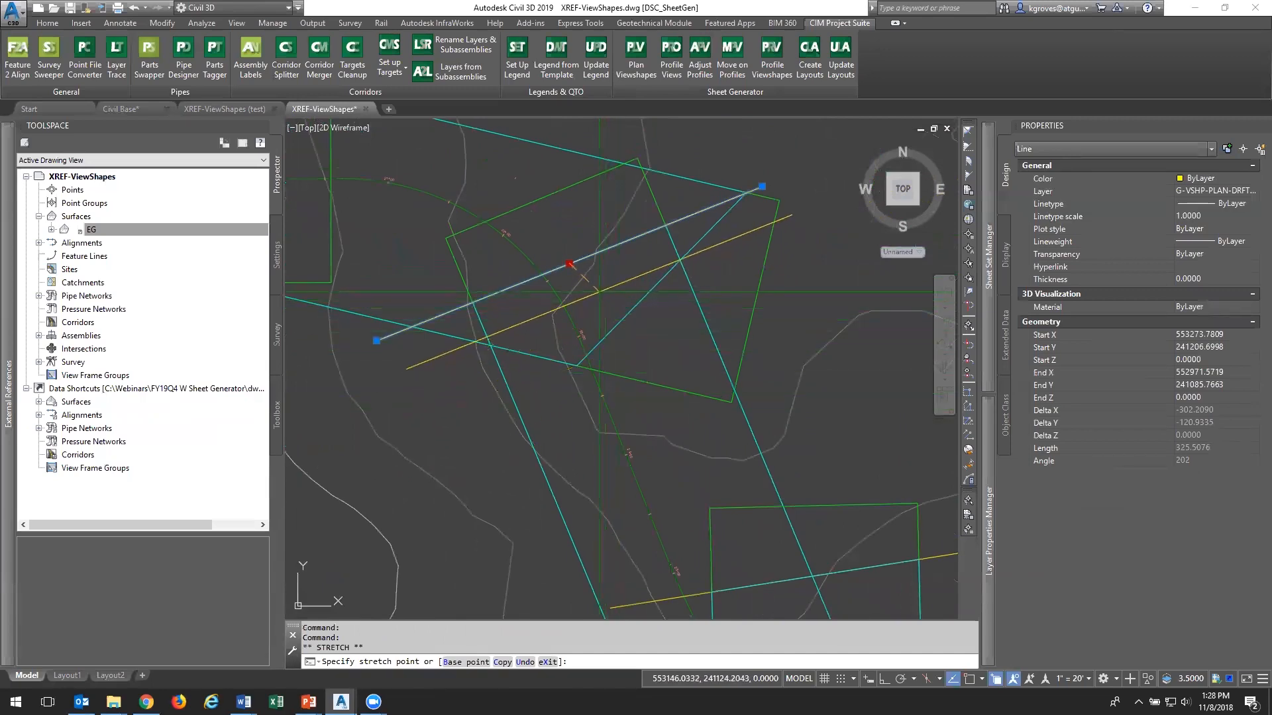
pyautogui.press('Escape')
pyautogui.moveTo(484, 309); pyautogui.dragTo(627, 366, button='middle')
# Stretch the lower corner of the bend's view shape to the apparent intersection with the match line
pyautogui.click(717, 427)
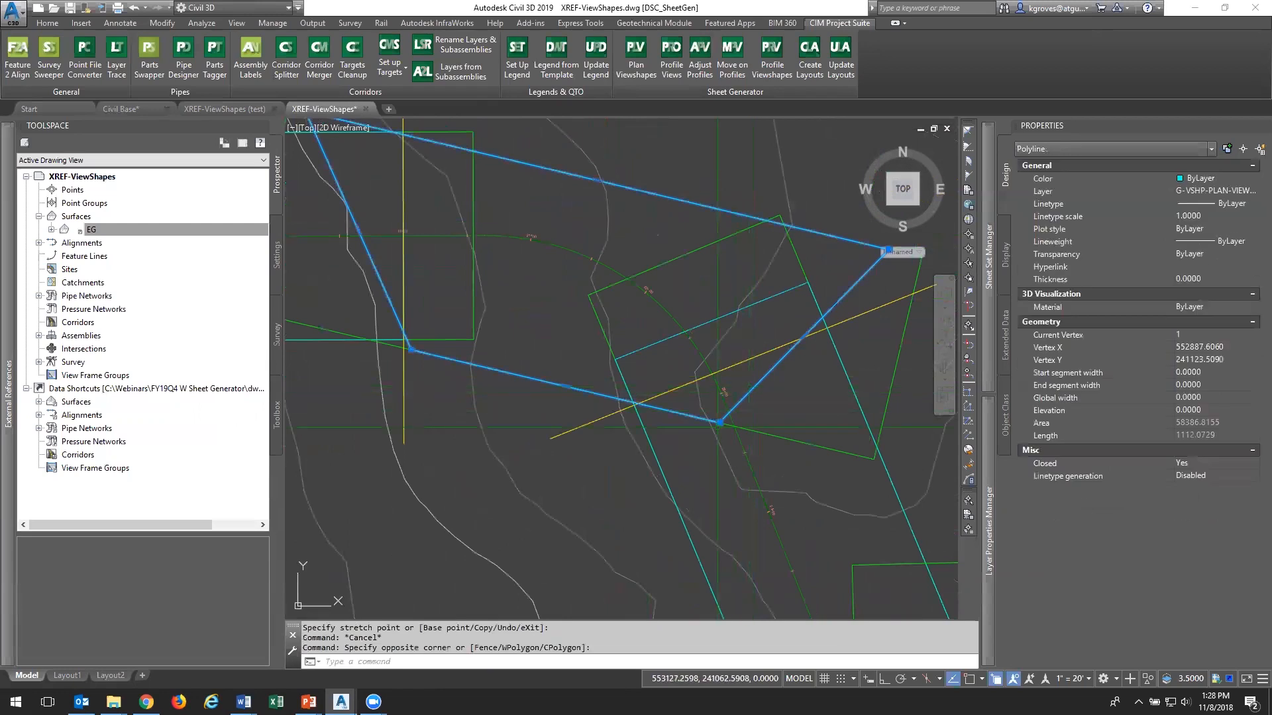
pyautogui.click(720, 422)
pyautogui.keyDown('shift'); pyautogui.rightClick(653, 397); pyautogui.keyUp('shift')
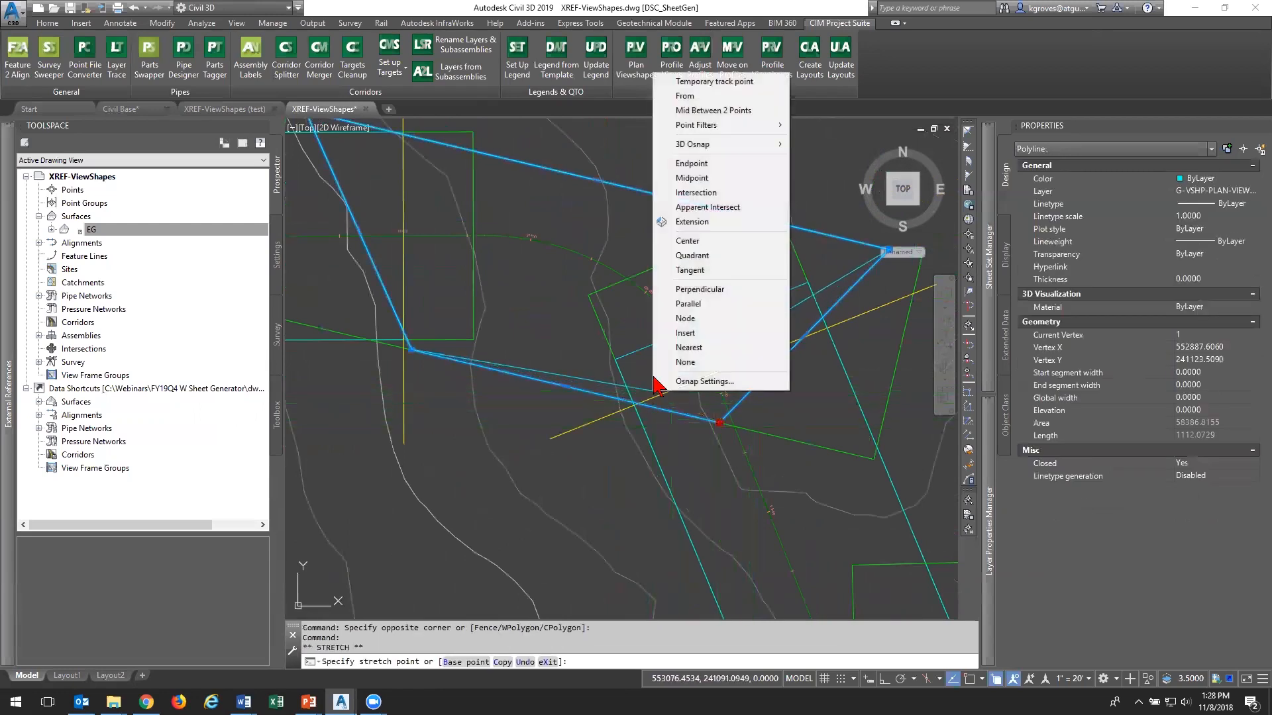
pyautogui.click(692, 207)
pyautogui.scroll(5, 632, 401)
pyautogui.click(632, 400)
# Stretch the outer corner of the bend's view shape outward to the corner of its print area block, with object snap turned off
pyautogui.scroll(-5, 636, 411)
pyautogui.moveTo(682, 251)
pyautogui.mouseDown(button='middle')
pyautogui.moveTo(683, 385)
pyautogui.moveTo(477, 384)
pyautogui.mouseUp(button='middle')
pyautogui.click(565, 339)
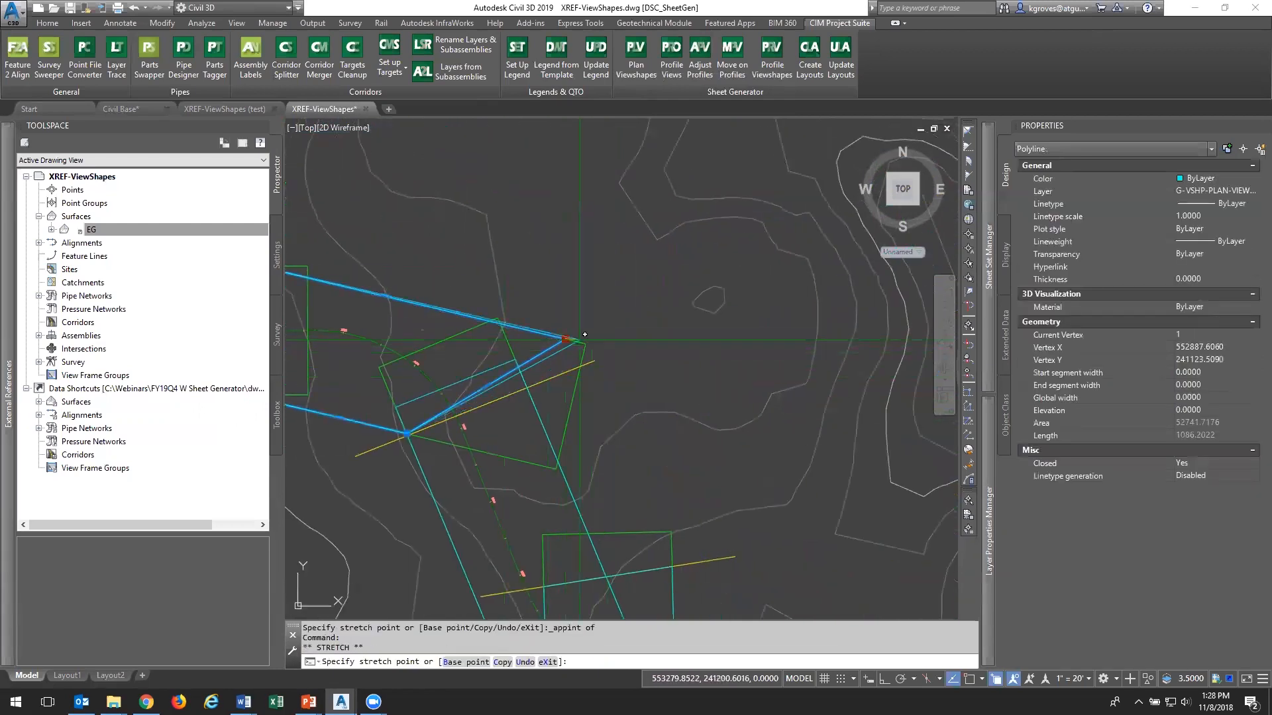
pyautogui.press('F3')
pyautogui.click(585, 343)
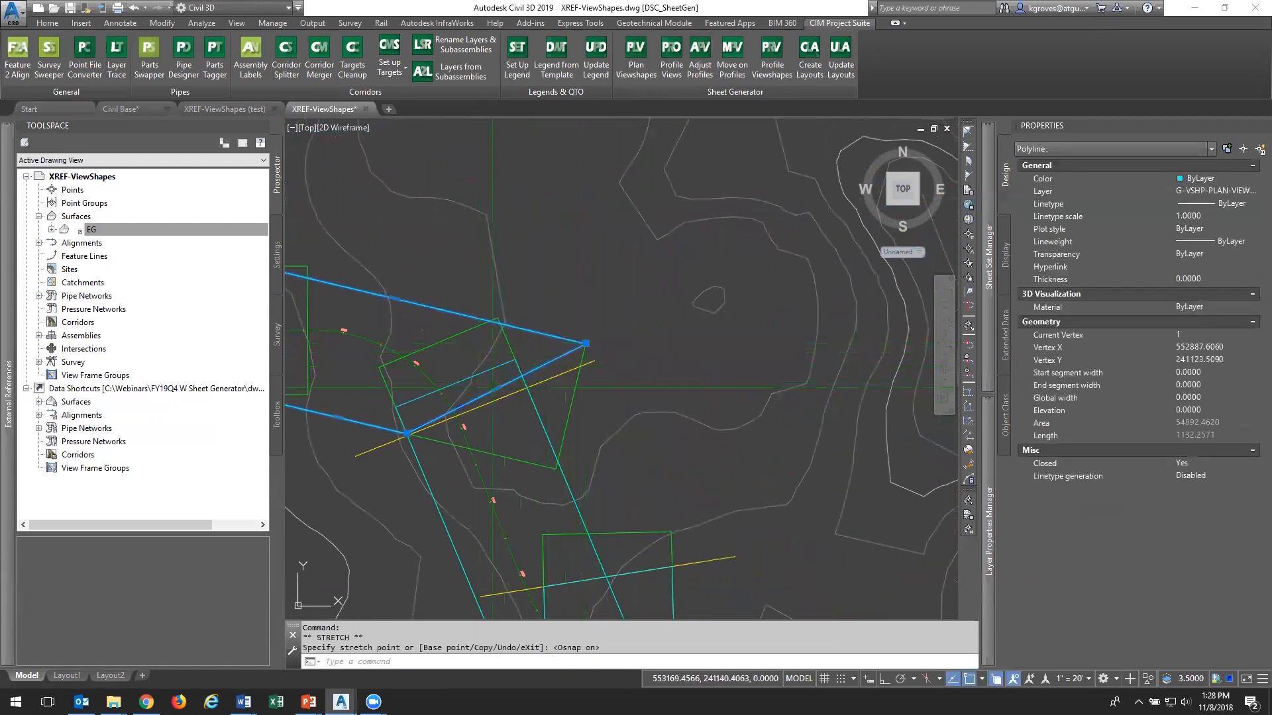
# Add a vertex to the bend view shape's slanted end edge at the apparent intersection near the match line's outer end
pyautogui.moveTo(496, 389)
pyautogui.click(537, 427)
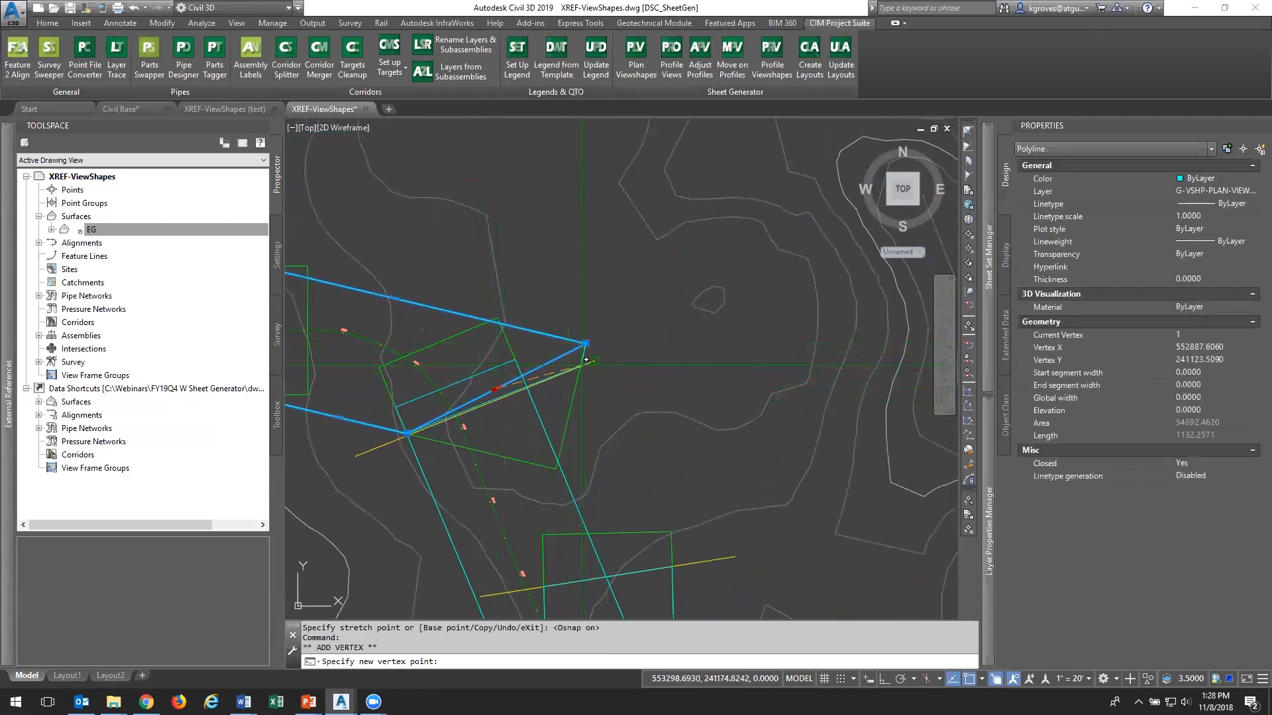
pyautogui.keyDown('shift'); pyautogui.rightClick(586, 359); pyautogui.keyUp('shift')
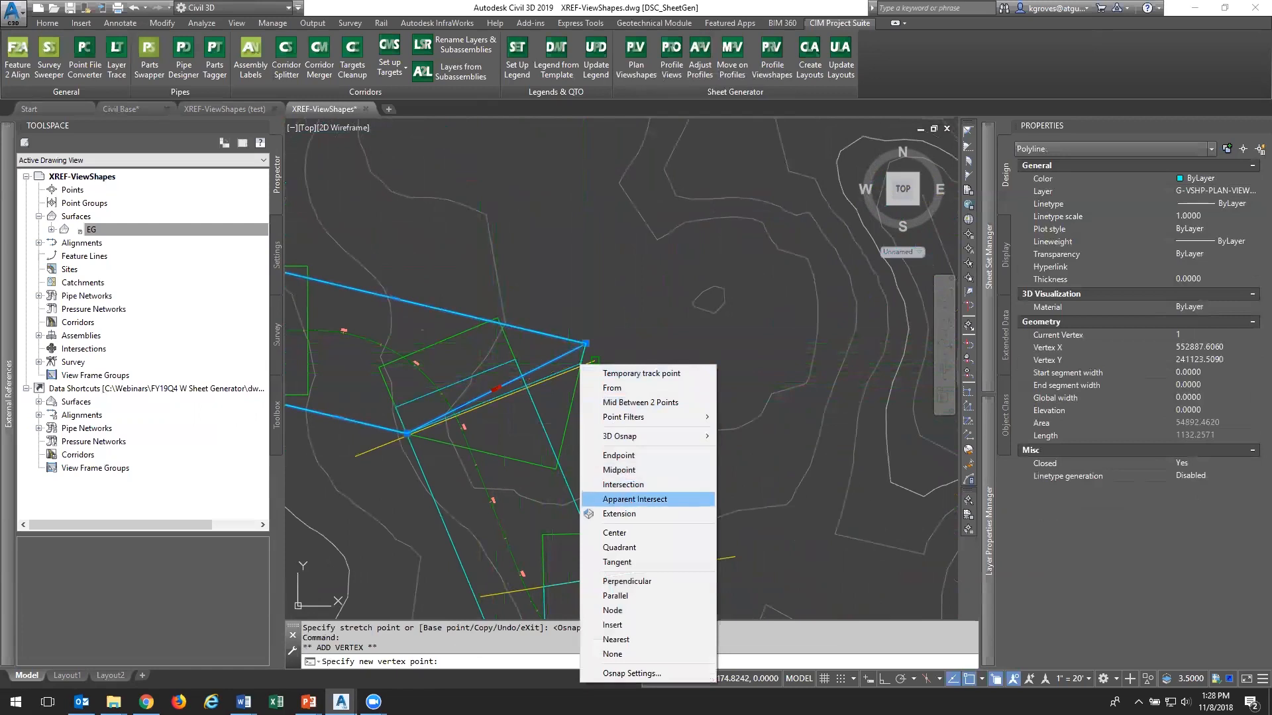
pyautogui.click(629, 504)
pyautogui.press('Escape')
pyautogui.press('Escape')
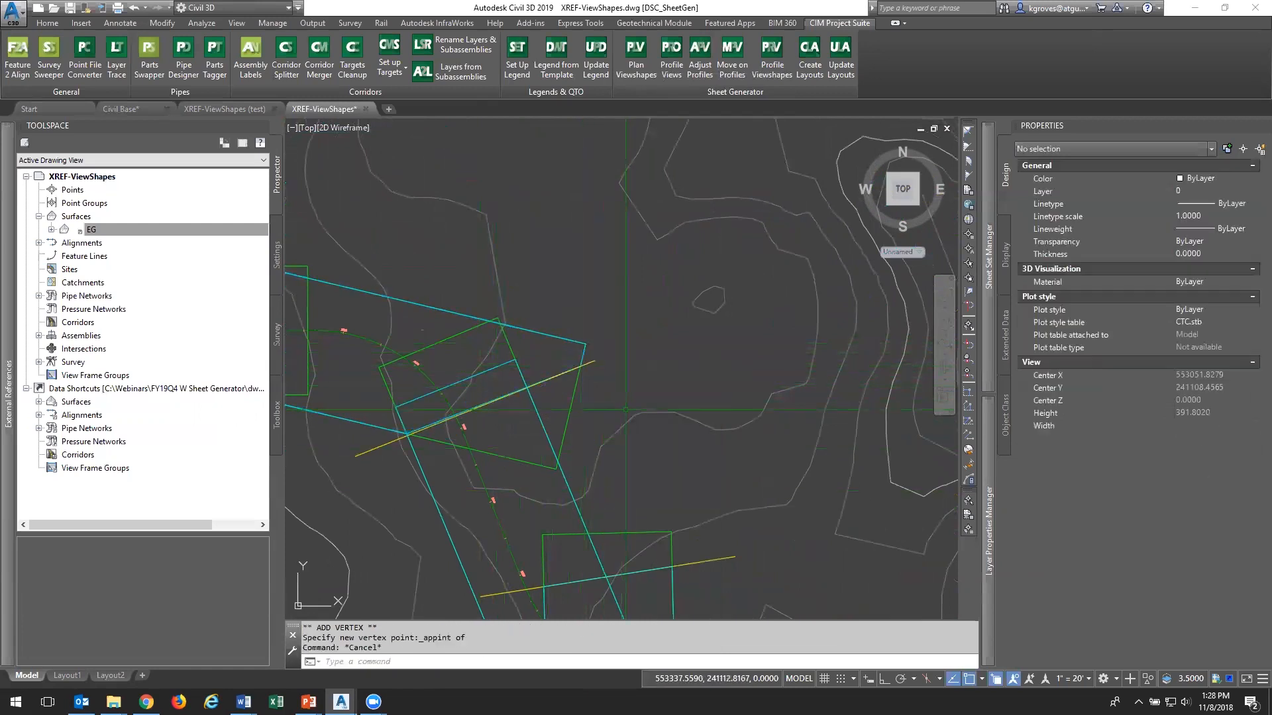
pyautogui.moveTo(493, 392); pyautogui.dragTo(652, 375, button='middle')
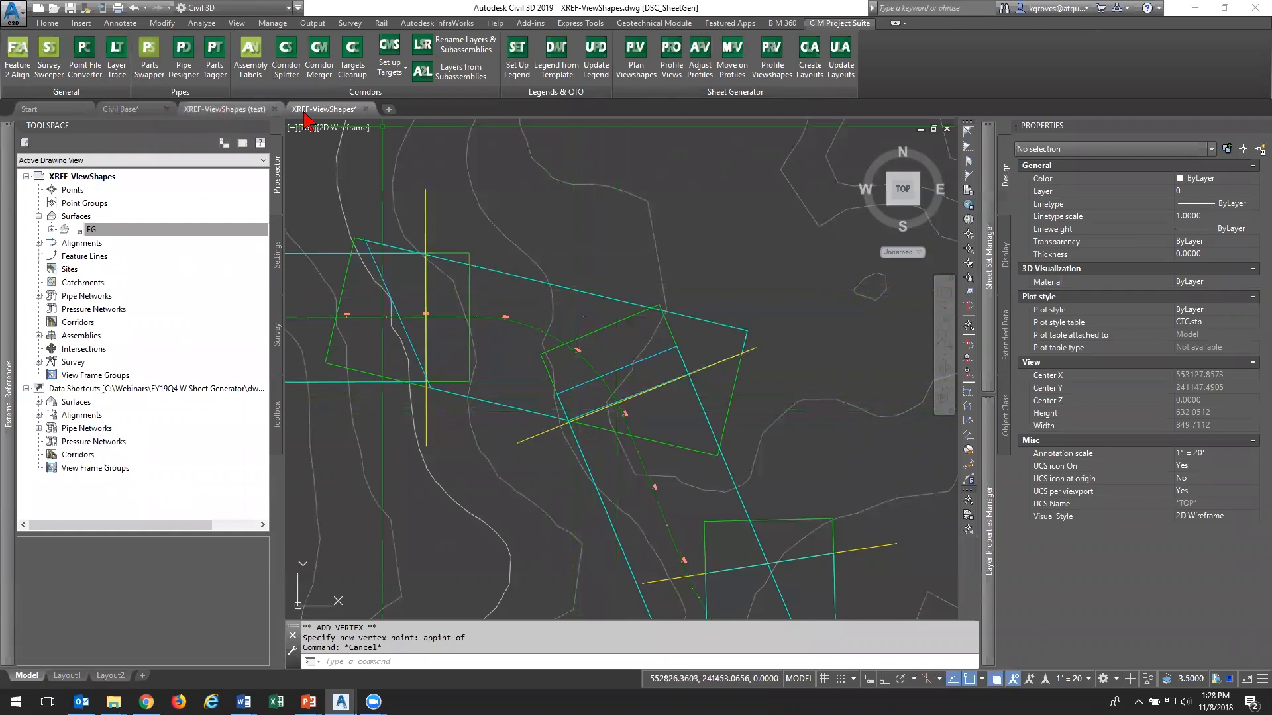
# Switch to the XREF-ViewShapes (test) drawing and examine the adjusted view shapes around the bend, including those sharing a match line
pyautogui.click(246, 112)
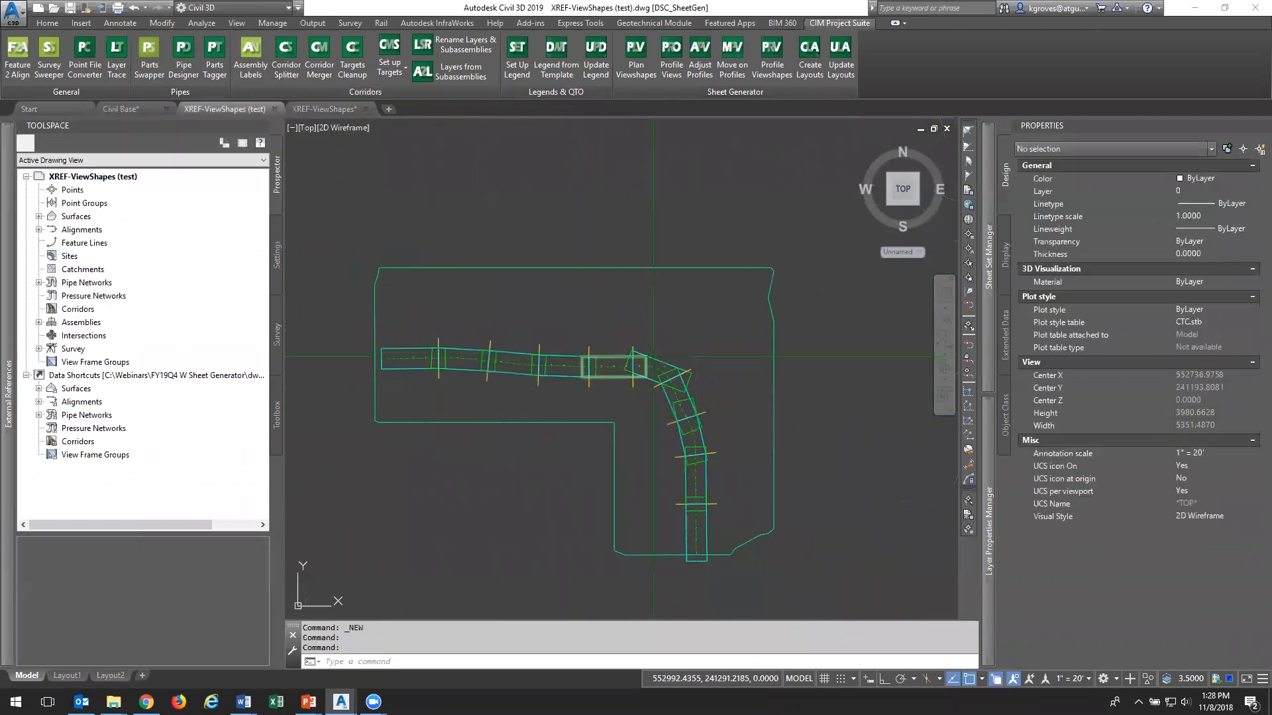
pyautogui.scroll(5, 740, 447)
pyautogui.scroll(-4, 740, 447)
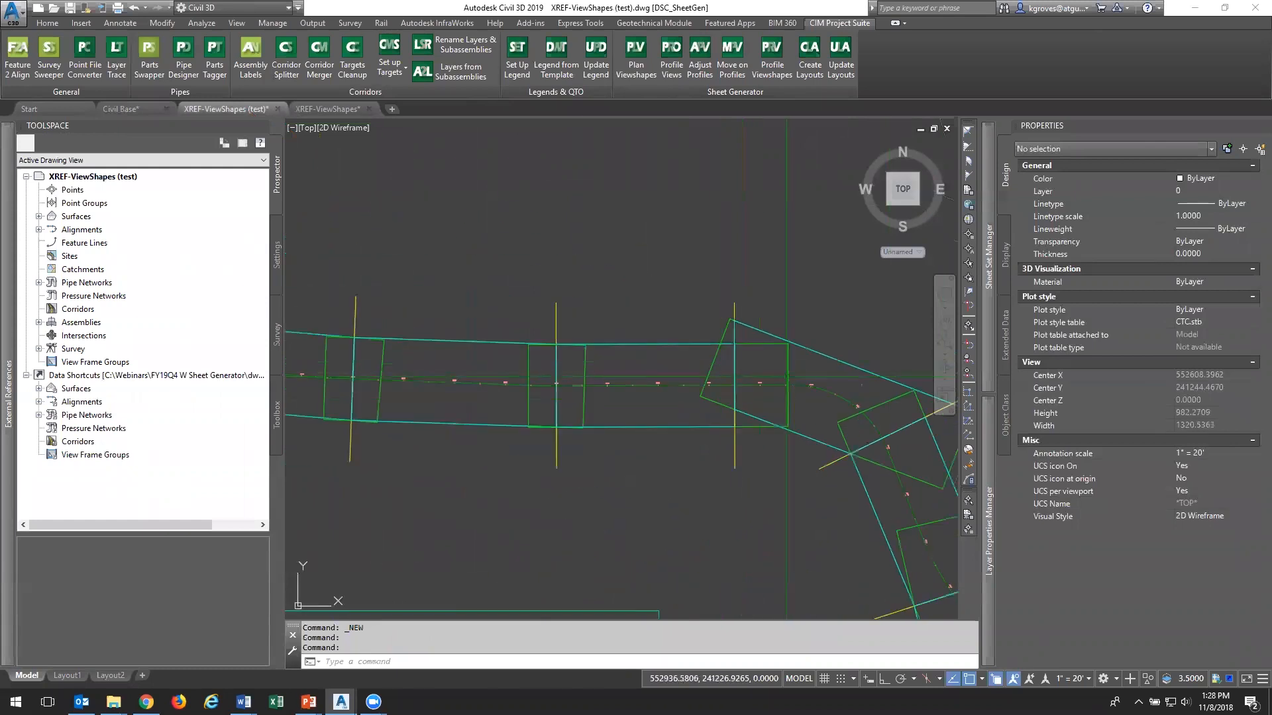
pyautogui.click(564, 291)
pyautogui.click(606, 355)
pyautogui.click(704, 308)
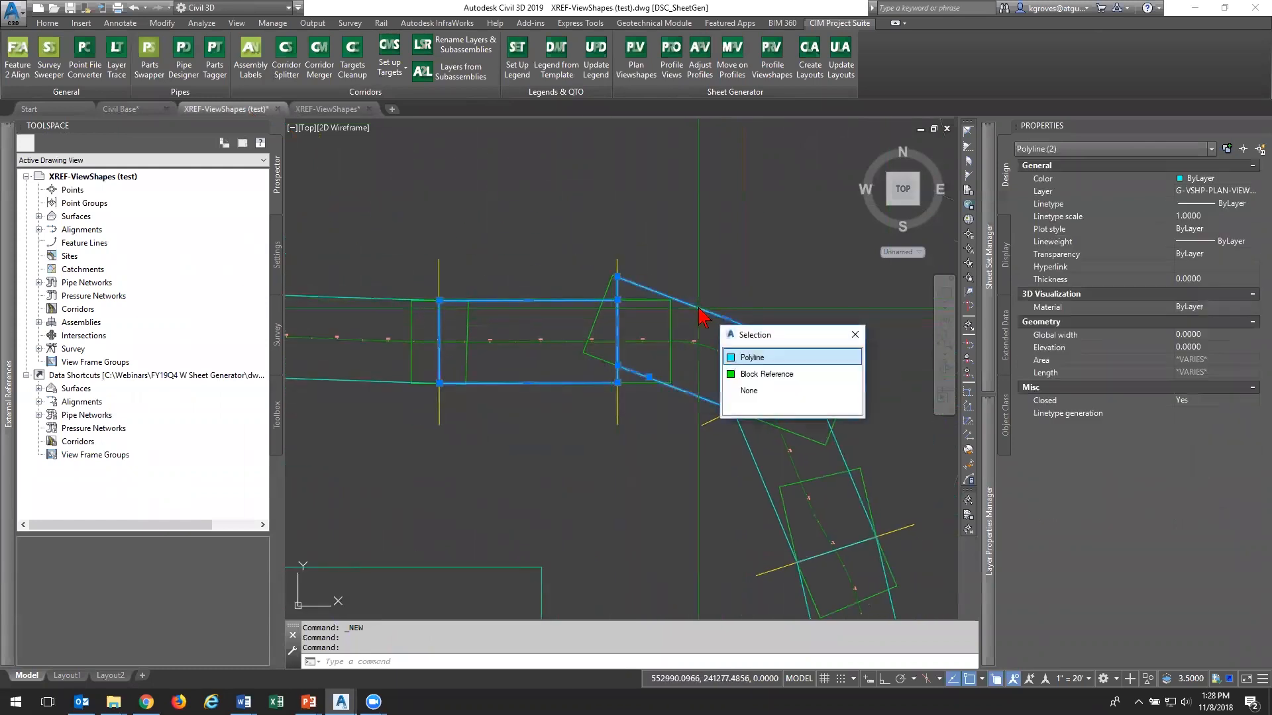
pyautogui.click(755, 357)
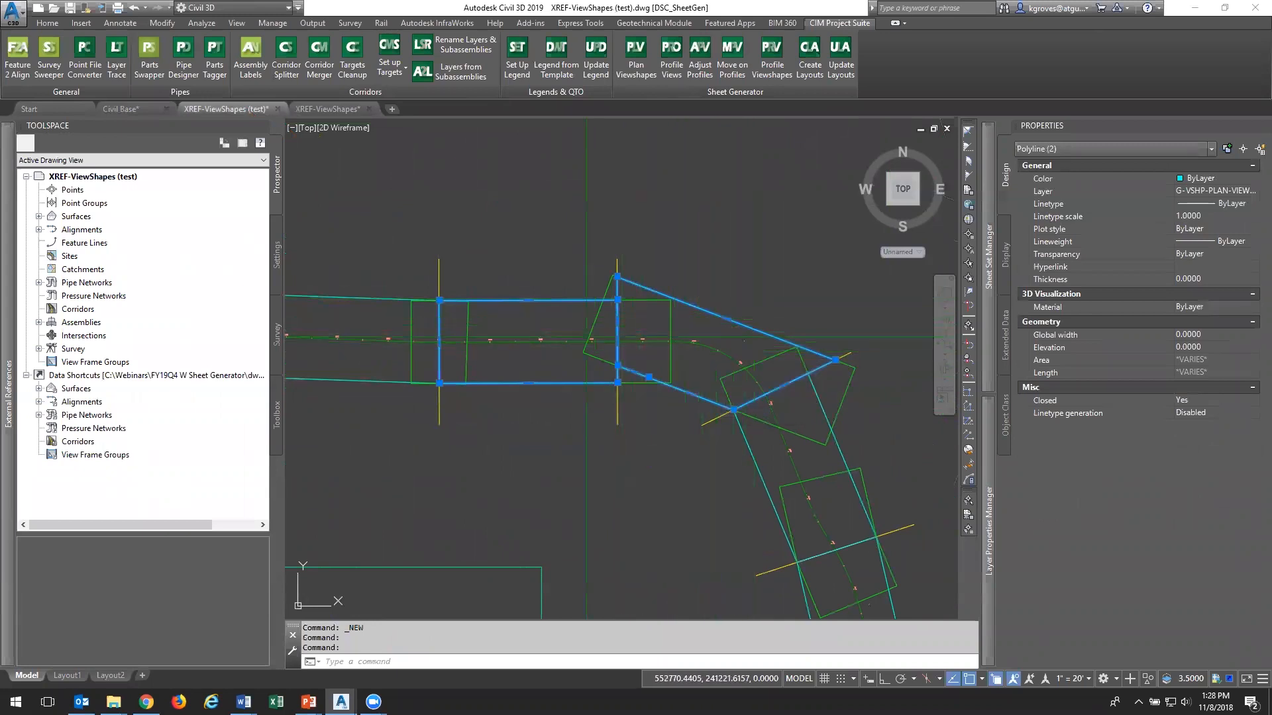
pyautogui.moveTo(739, 424); pyautogui.dragTo(681, 361, button='middle')
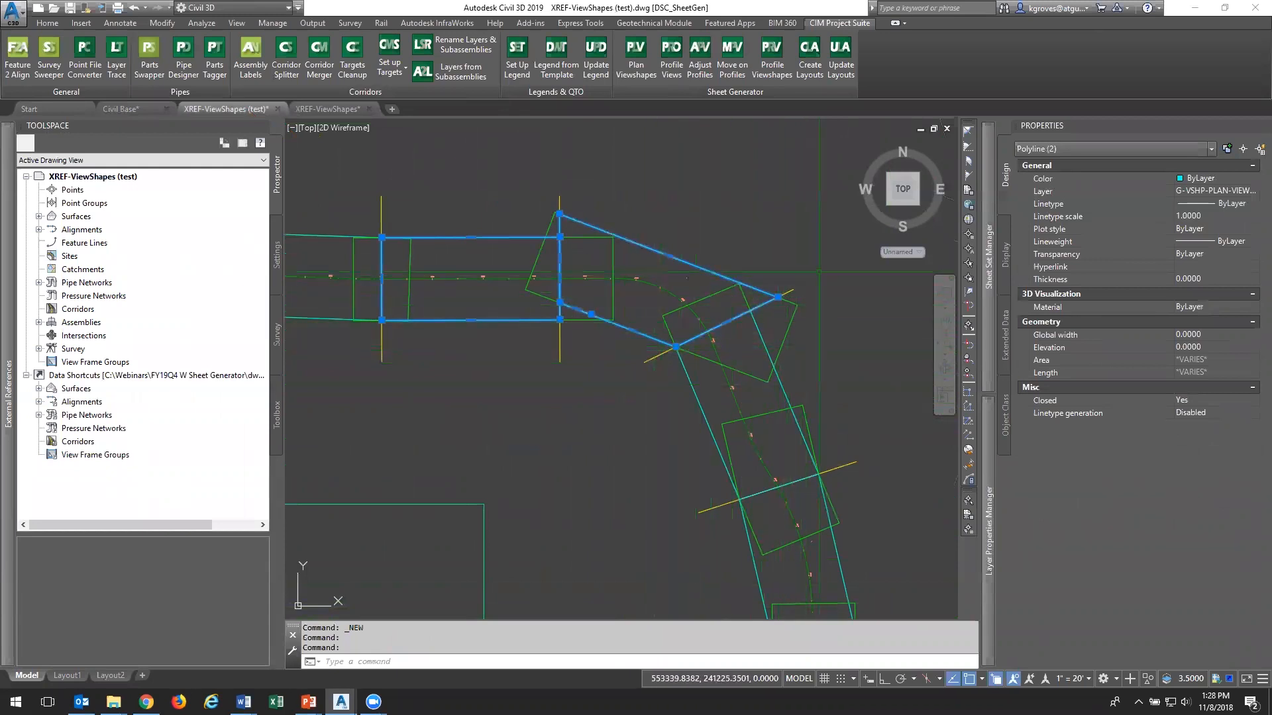
pyautogui.press('Escape')
pyautogui.scroll(-4, 731, 449)
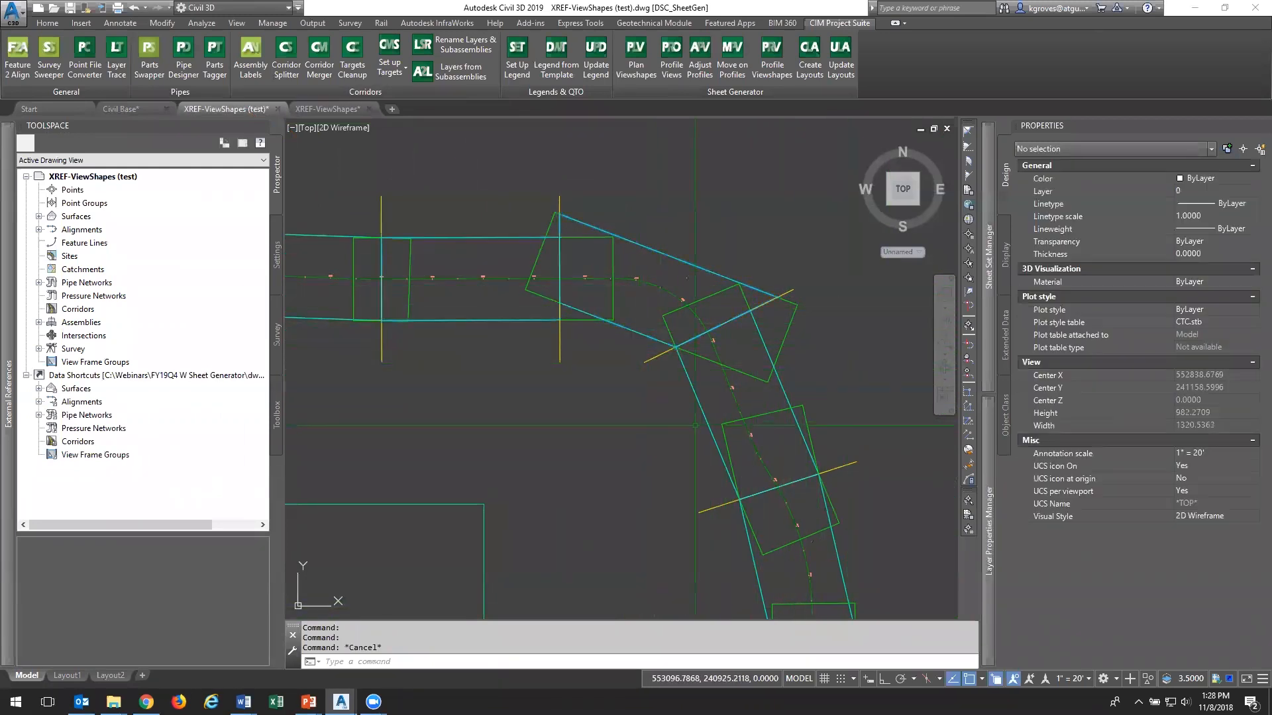
pyautogui.moveTo(731, 449); pyautogui.dragTo(630, 344, button='middle')
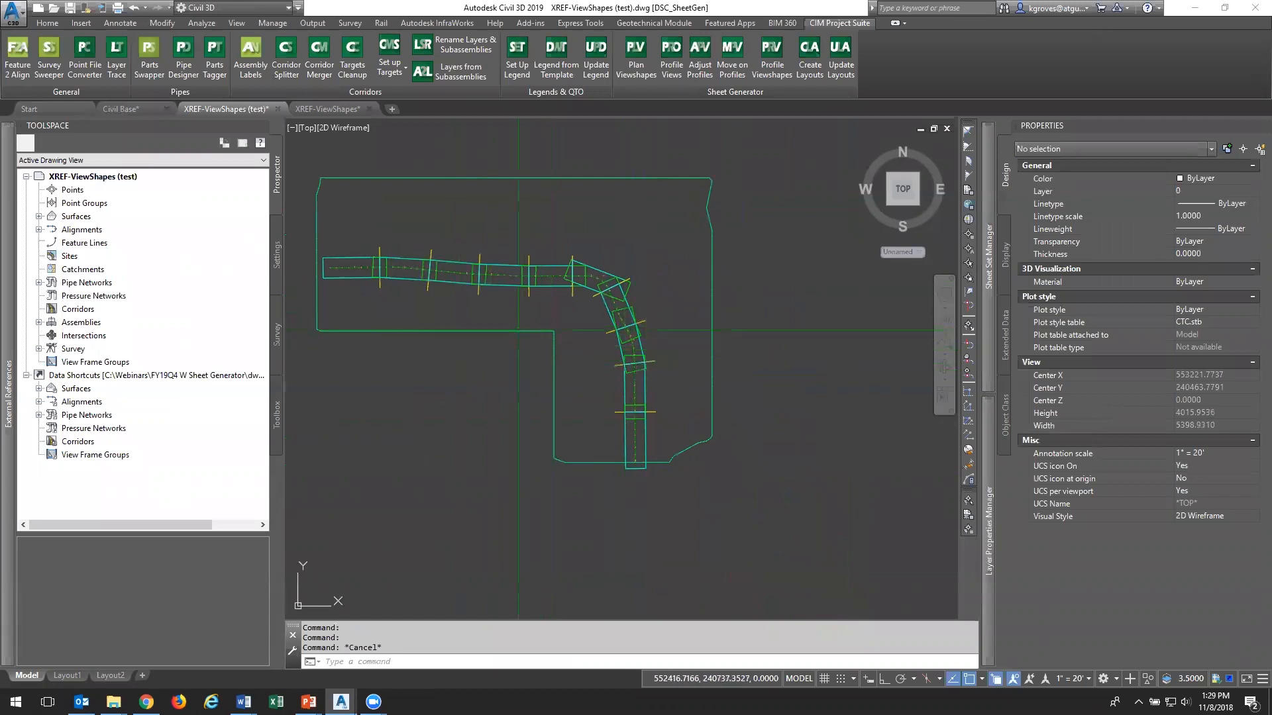
# Create a new drawing from a template in the Sheets template folder and switch to model space
pyautogui.click(13, 12)
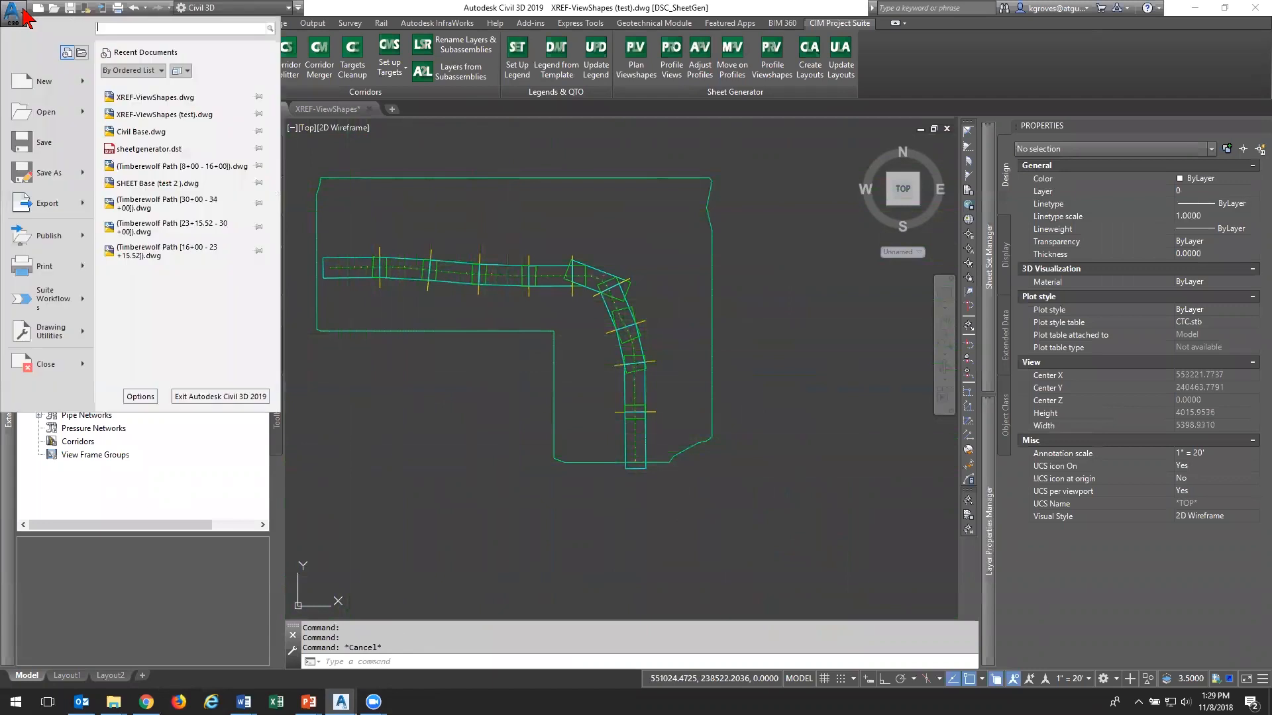
pyautogui.click(45, 83)
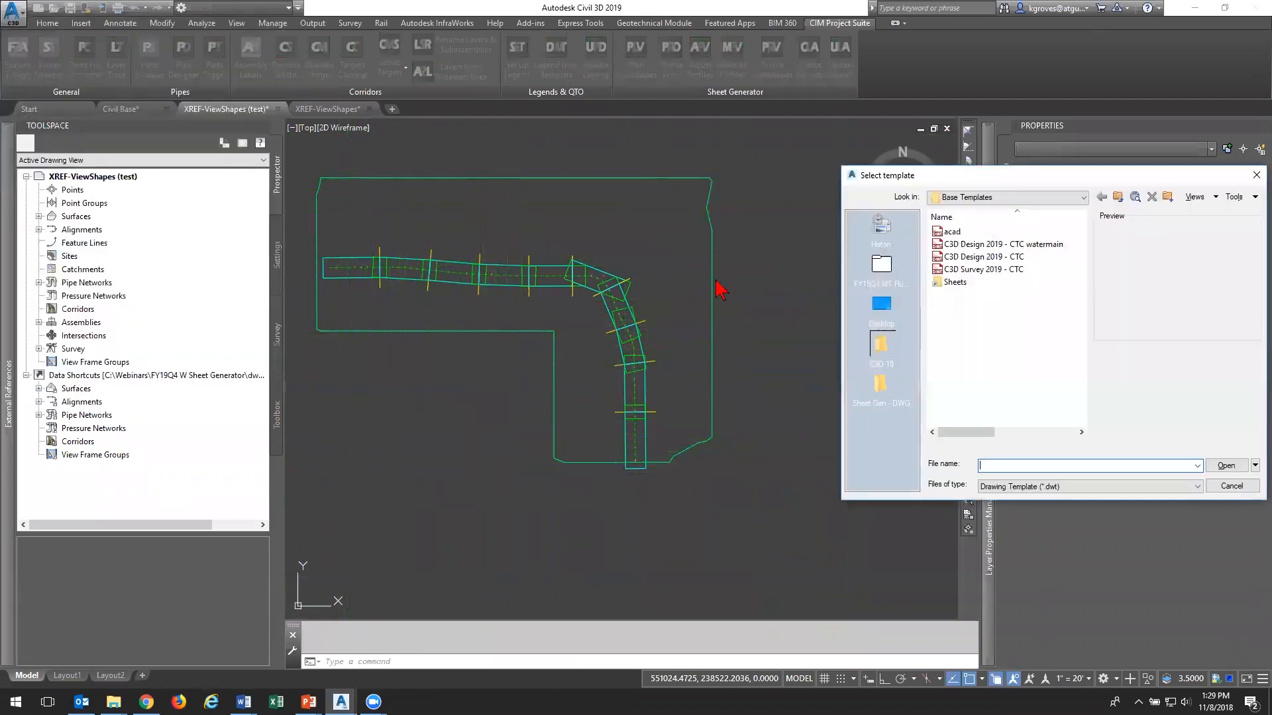
pyautogui.doubleClick(954, 281)
pyautogui.doubleClick(960, 231)
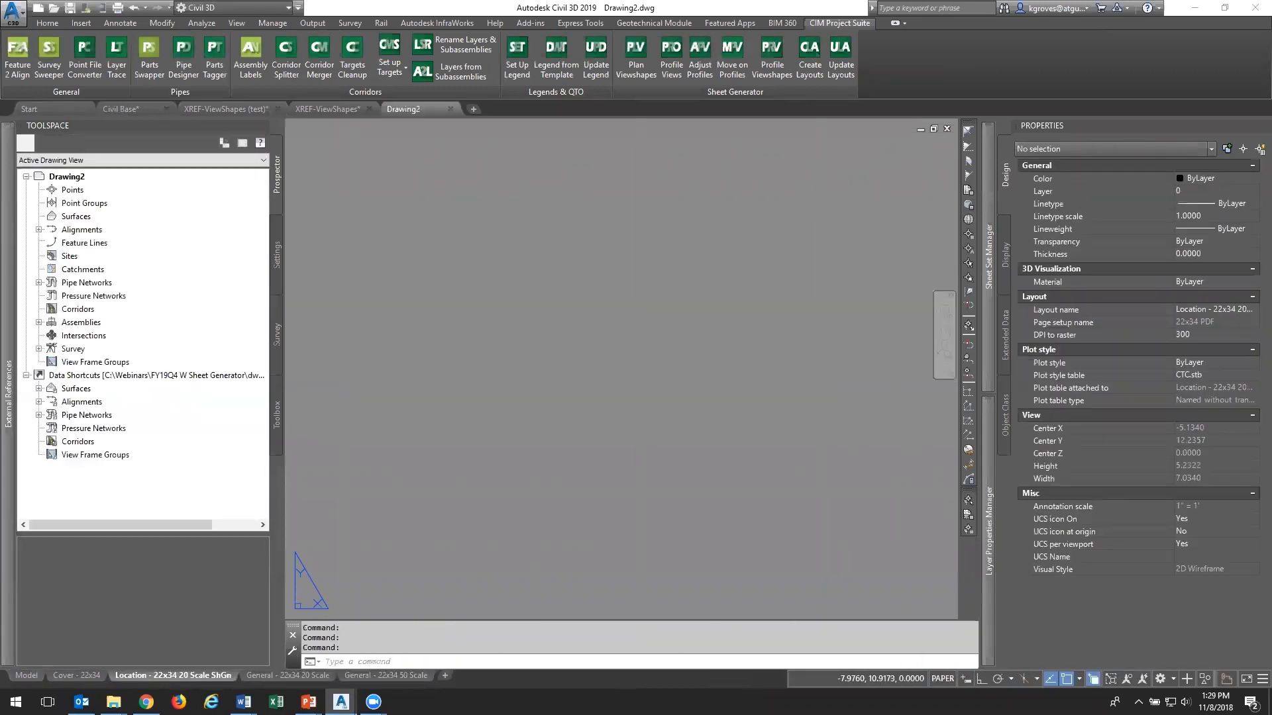
pyautogui.click(27, 677)
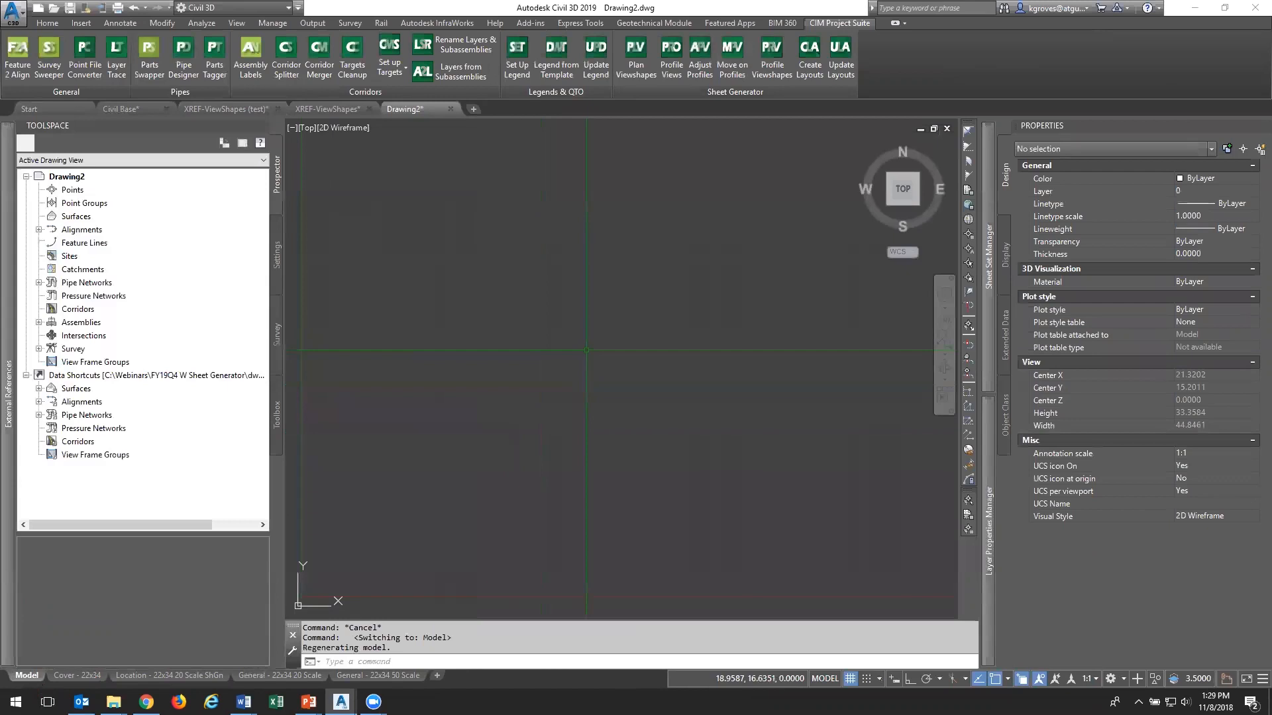
# Create a reference to the EG surface data shortcut using the Contours 5' and 25' (Background) style
pyautogui.click(39, 389)
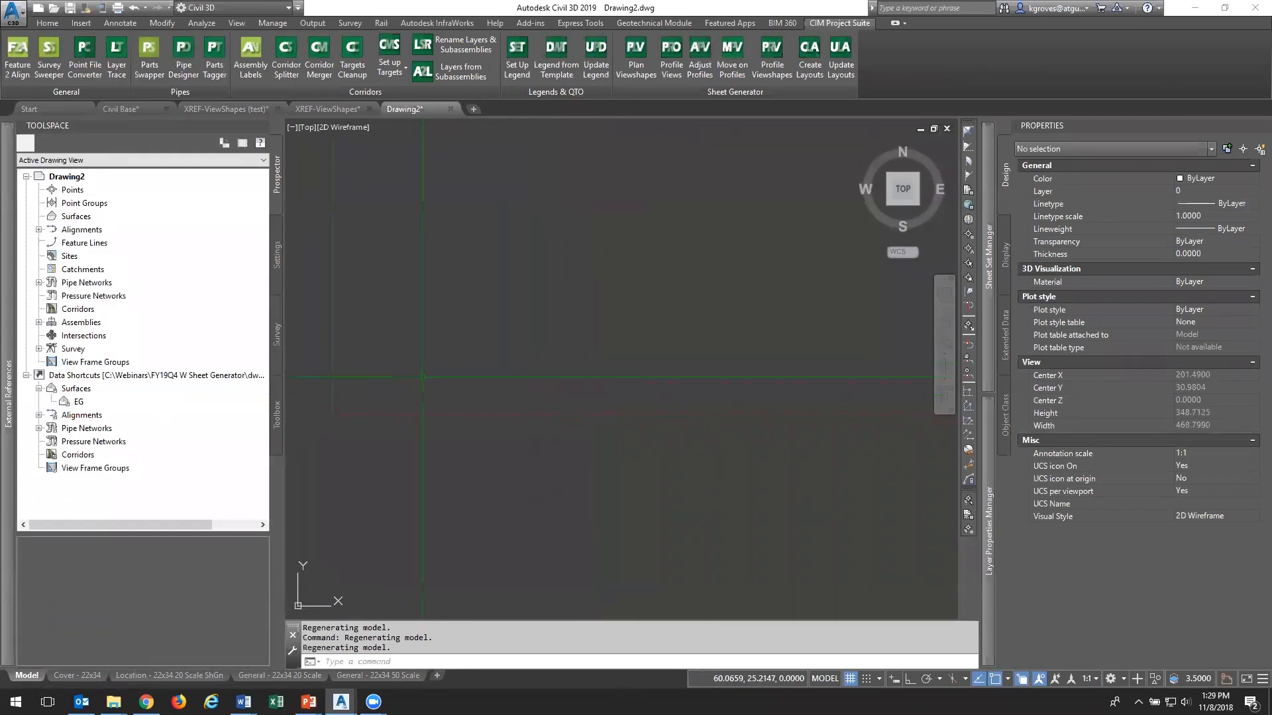
pyautogui.click(78, 402)
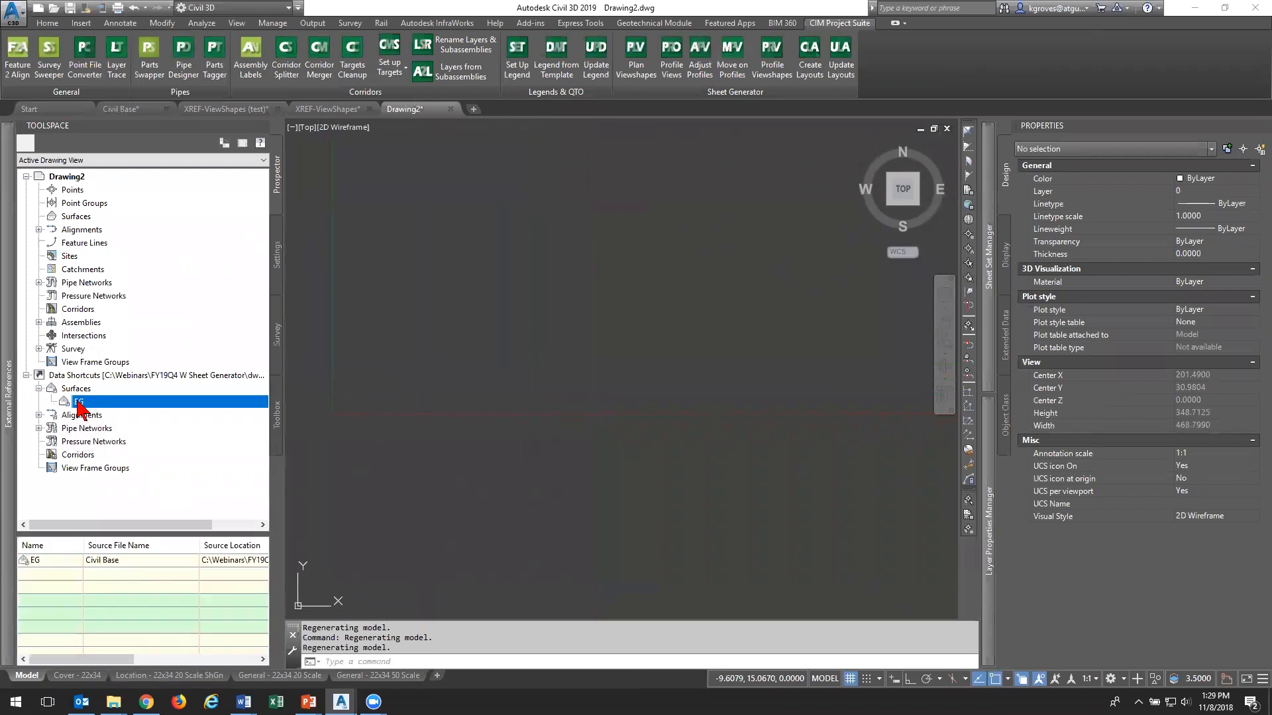
pyautogui.moveTo(520, 368); pyautogui.dragTo(567, 364)
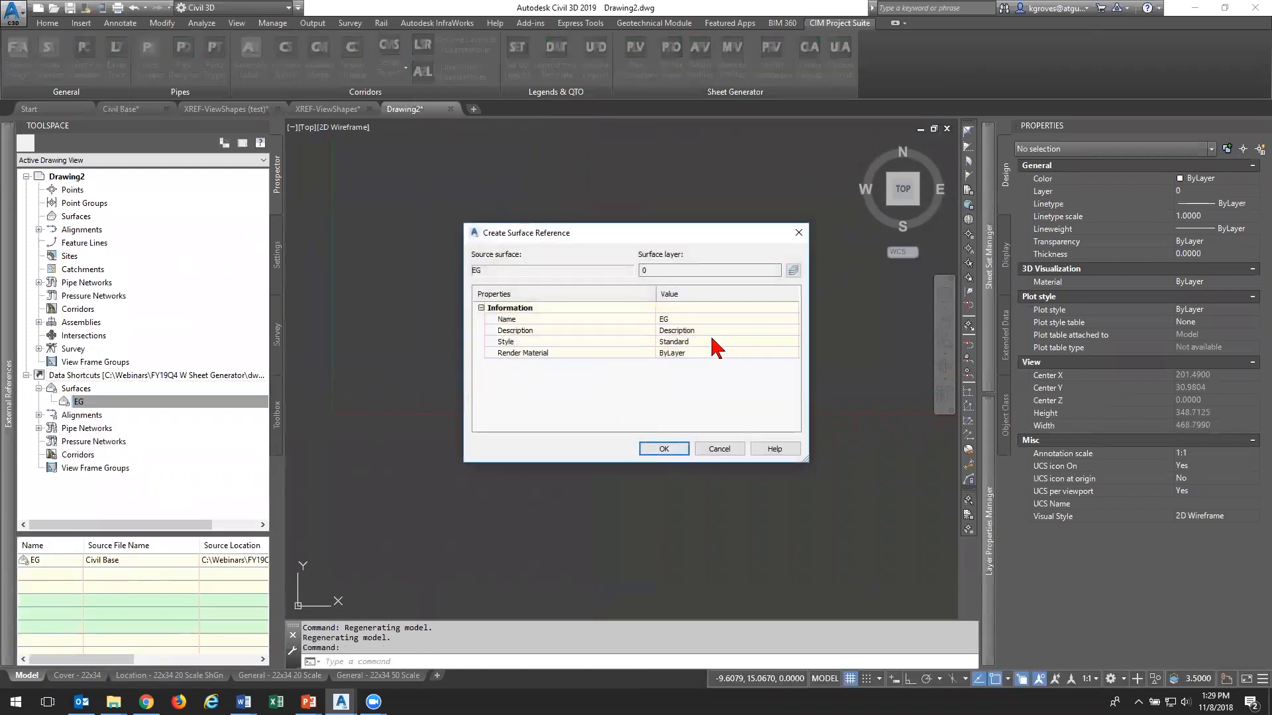
pyautogui.click(793, 343)
pyautogui.click(676, 343)
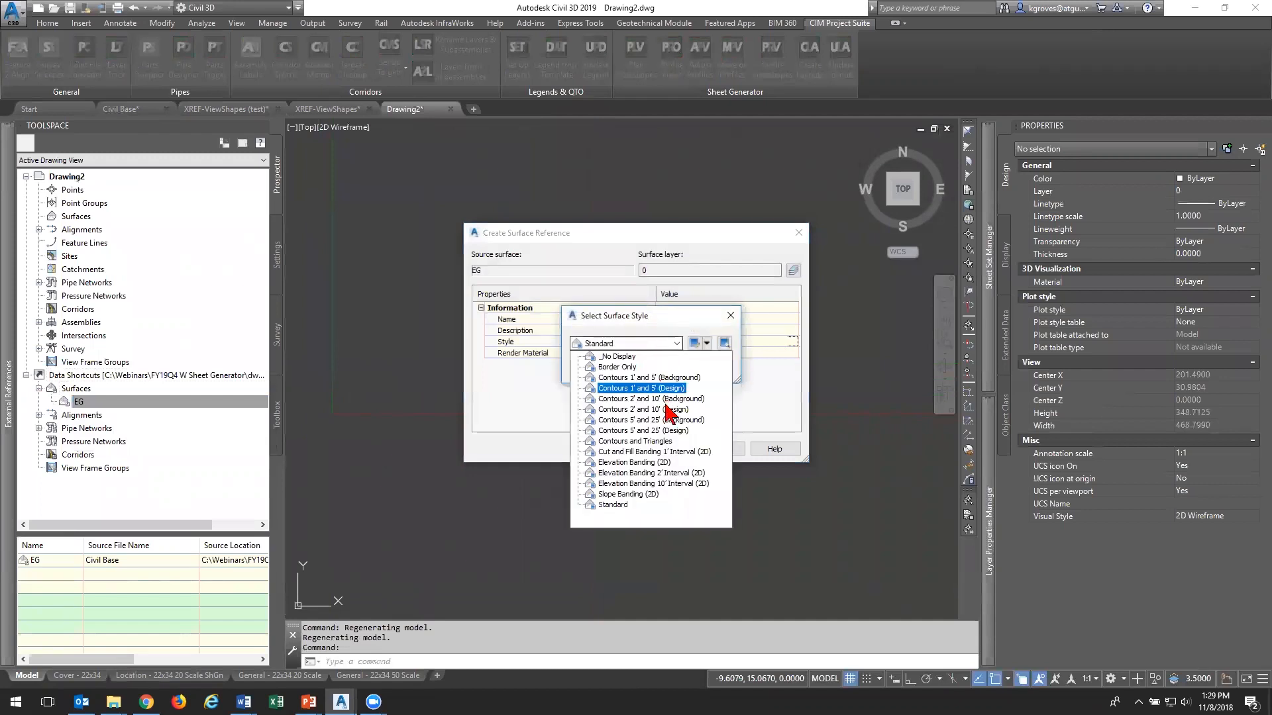
pyautogui.click(673, 421)
pyautogui.click(622, 371)
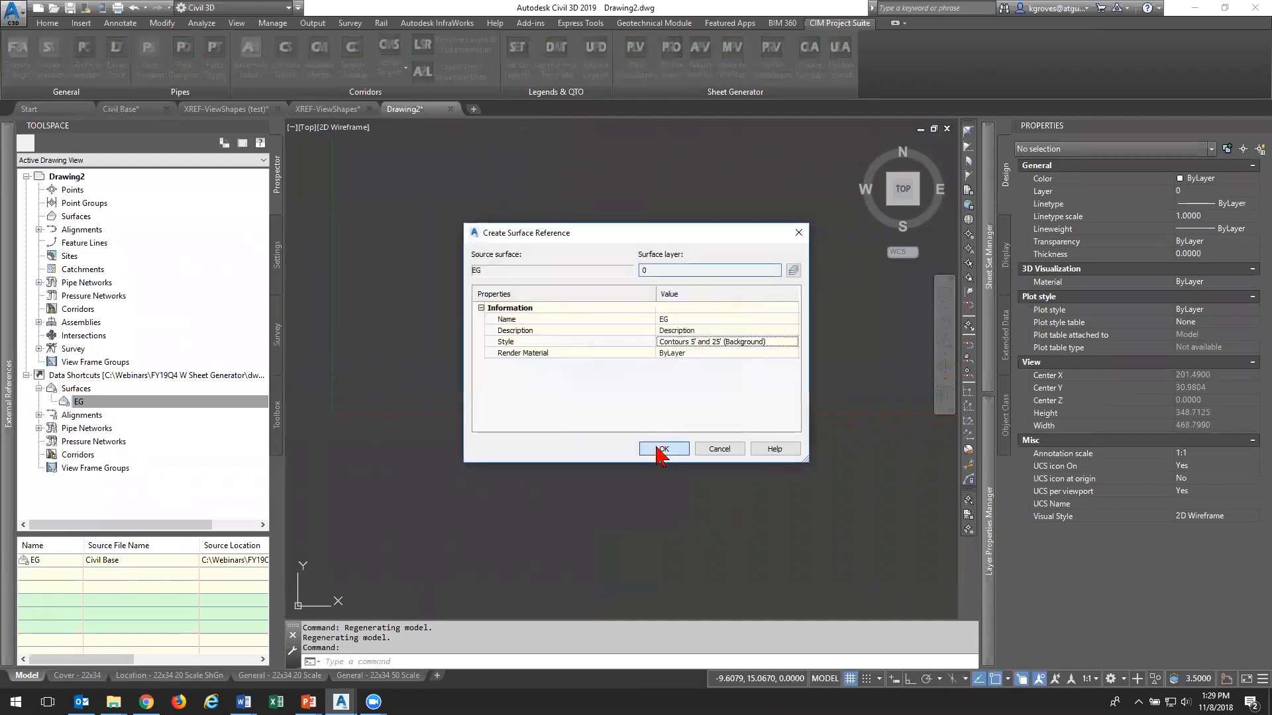
pyautogui.click(657, 449)
# Create a reference to the second Timberewolf Path centerline alignment, choosing an alignment style and the _No Labels label set
pyautogui.click(39, 414)
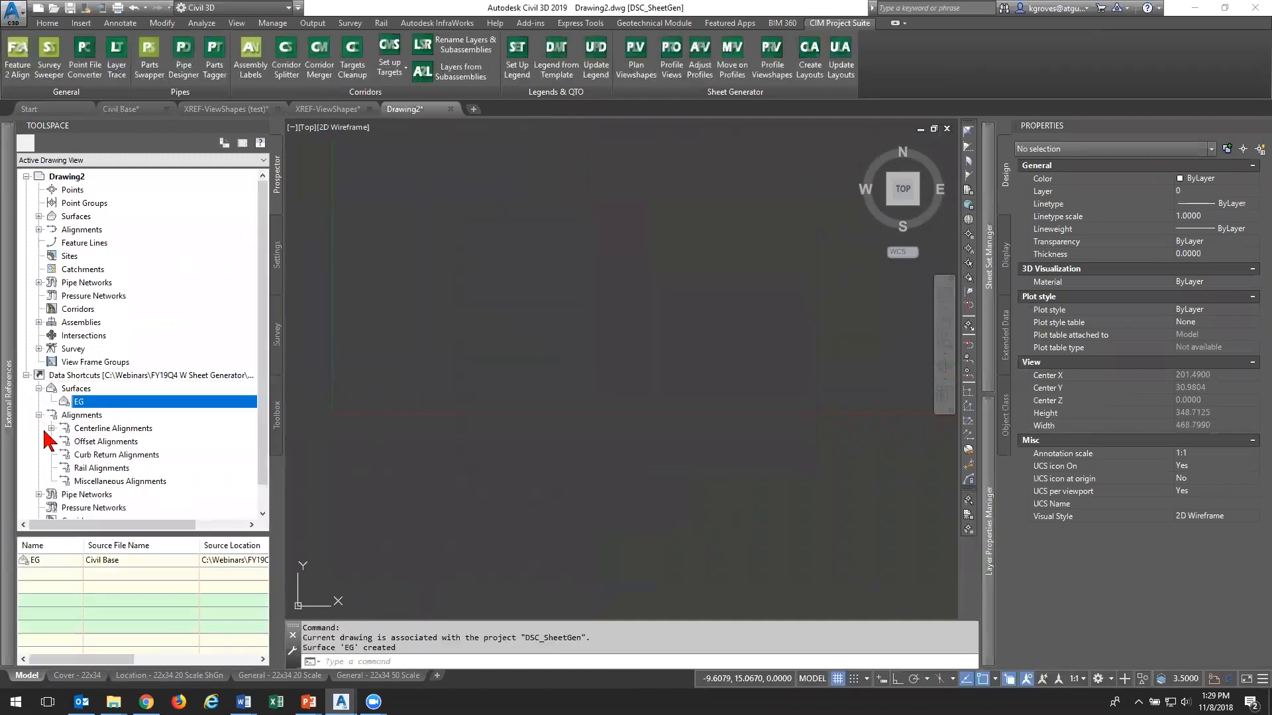
pyautogui.click(51, 428)
pyautogui.click(105, 455)
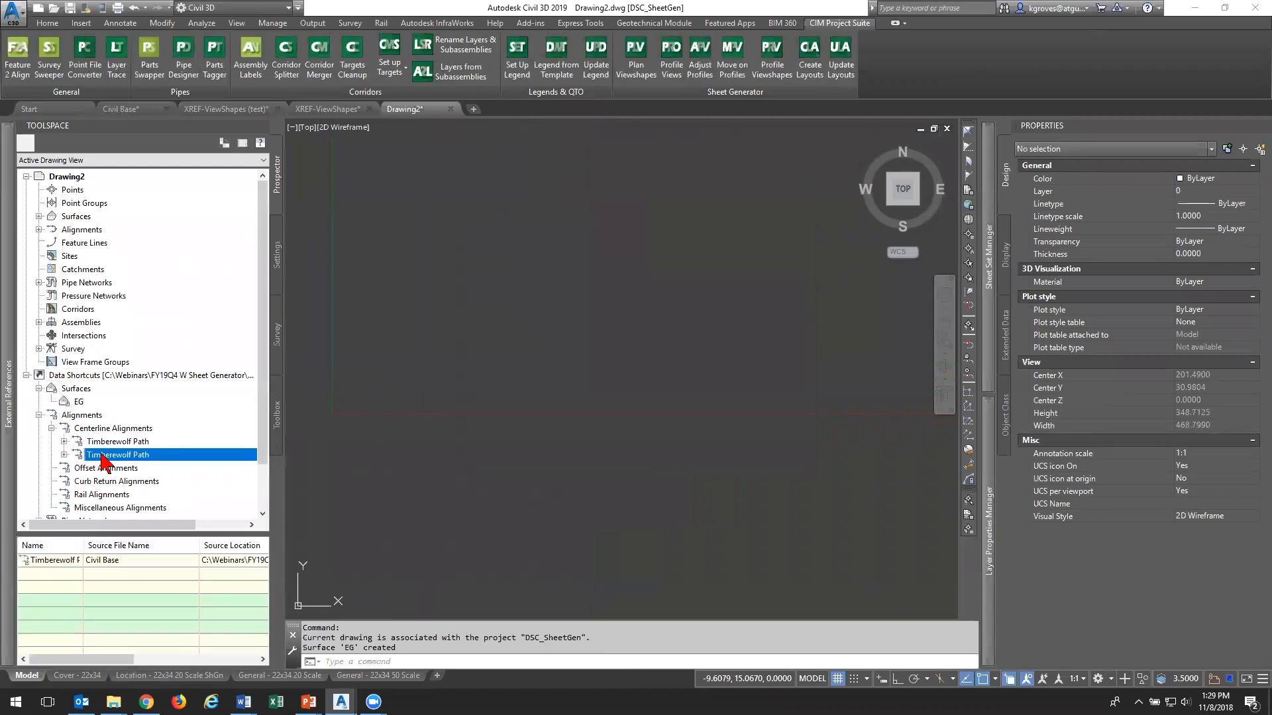
pyautogui.doubleClick(159, 455)
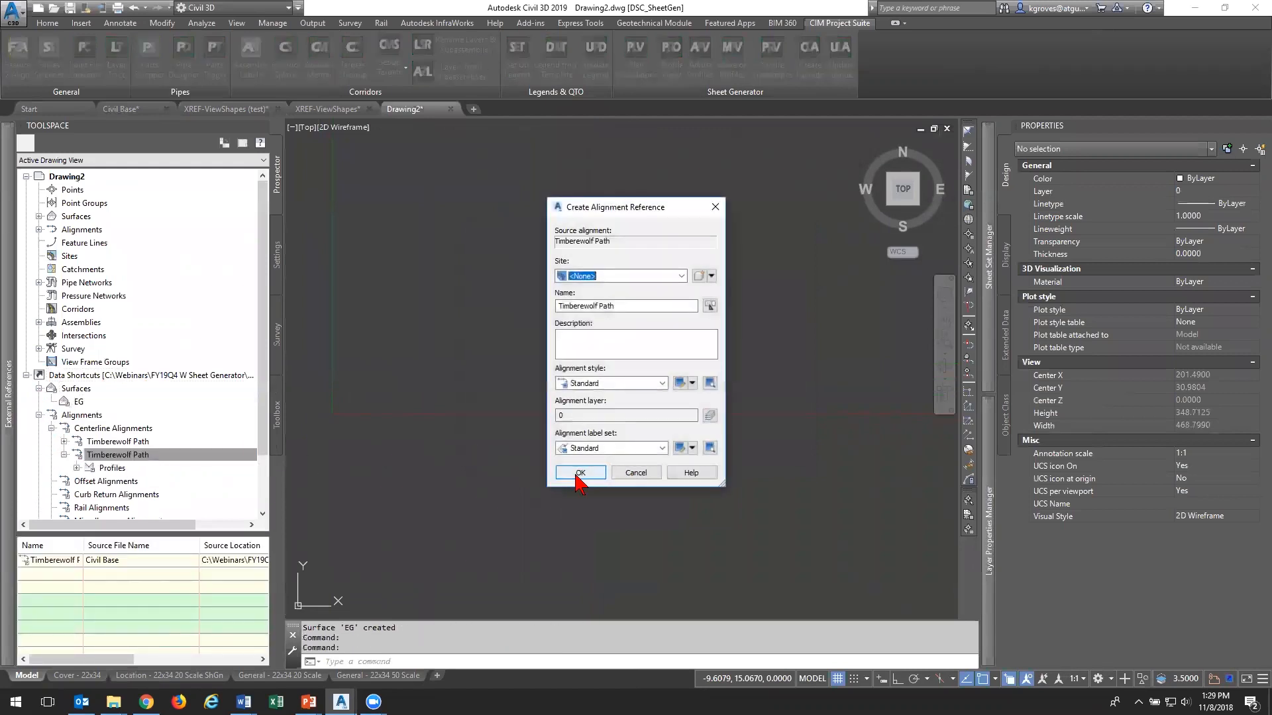
pyautogui.click(607, 451)
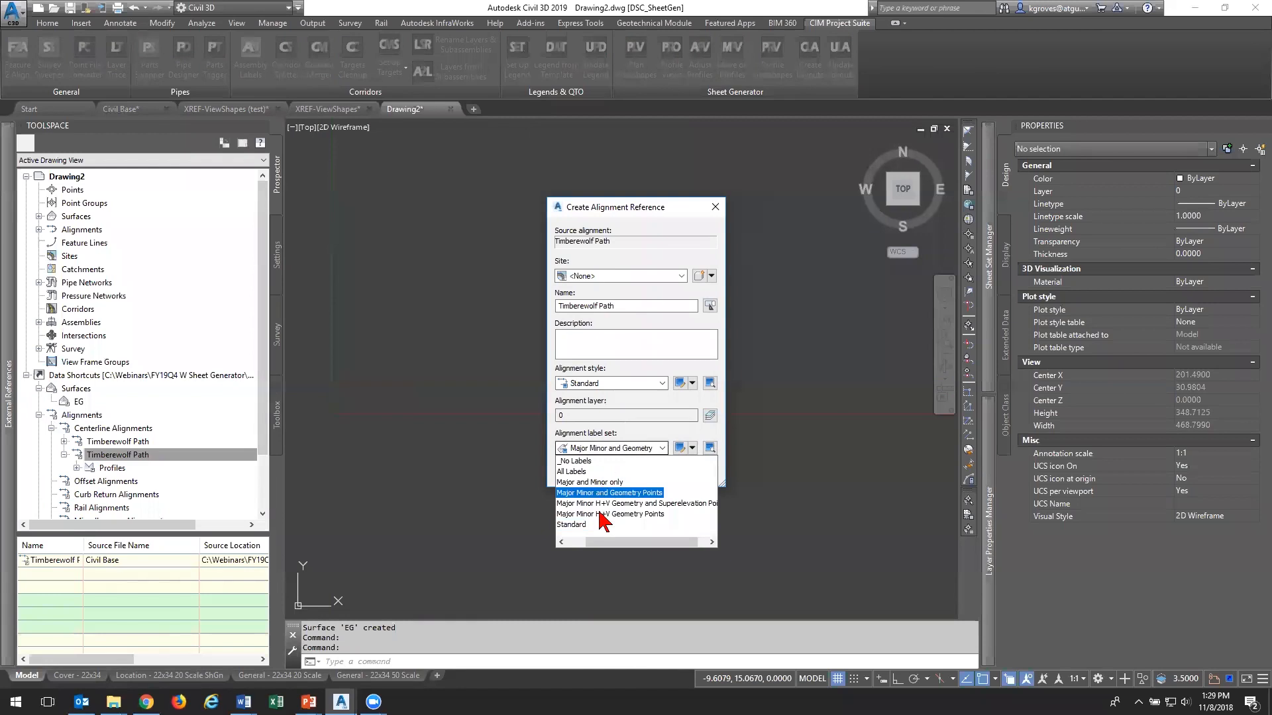
pyautogui.click(584, 463)
pyautogui.click(589, 384)
pyautogui.click(606, 418)
pyautogui.click(583, 474)
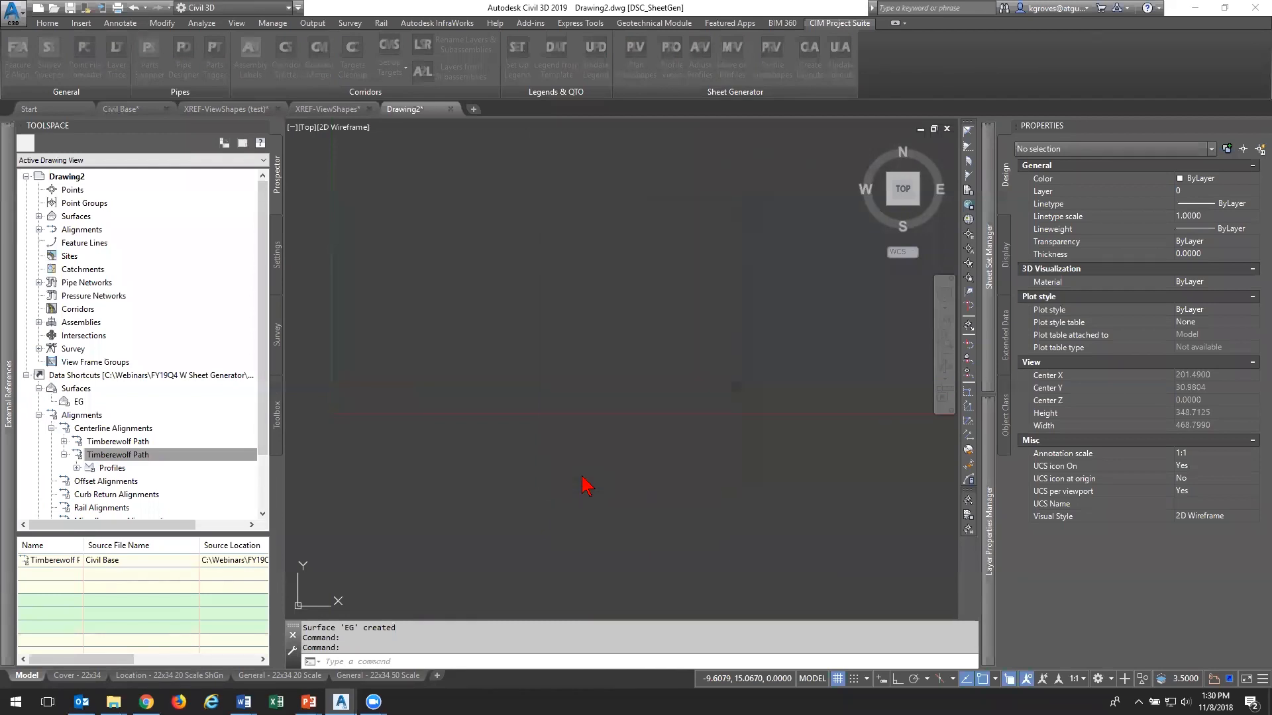
# Create a reference to the EG - Surface profile of the second Timberewolf Path alignment using the Existing Ground Profile style
pyautogui.click(77, 480)
pyautogui.click(126, 494)
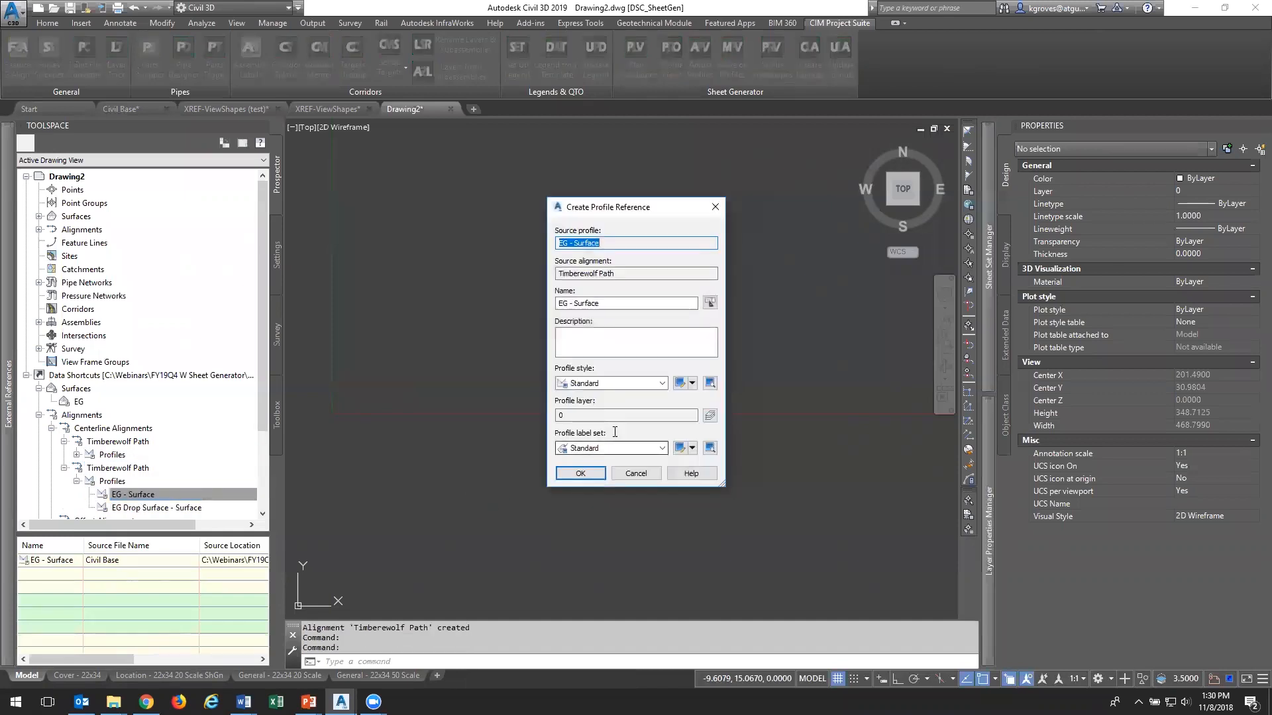
pyautogui.click(623, 383)
pyautogui.click(606, 419)
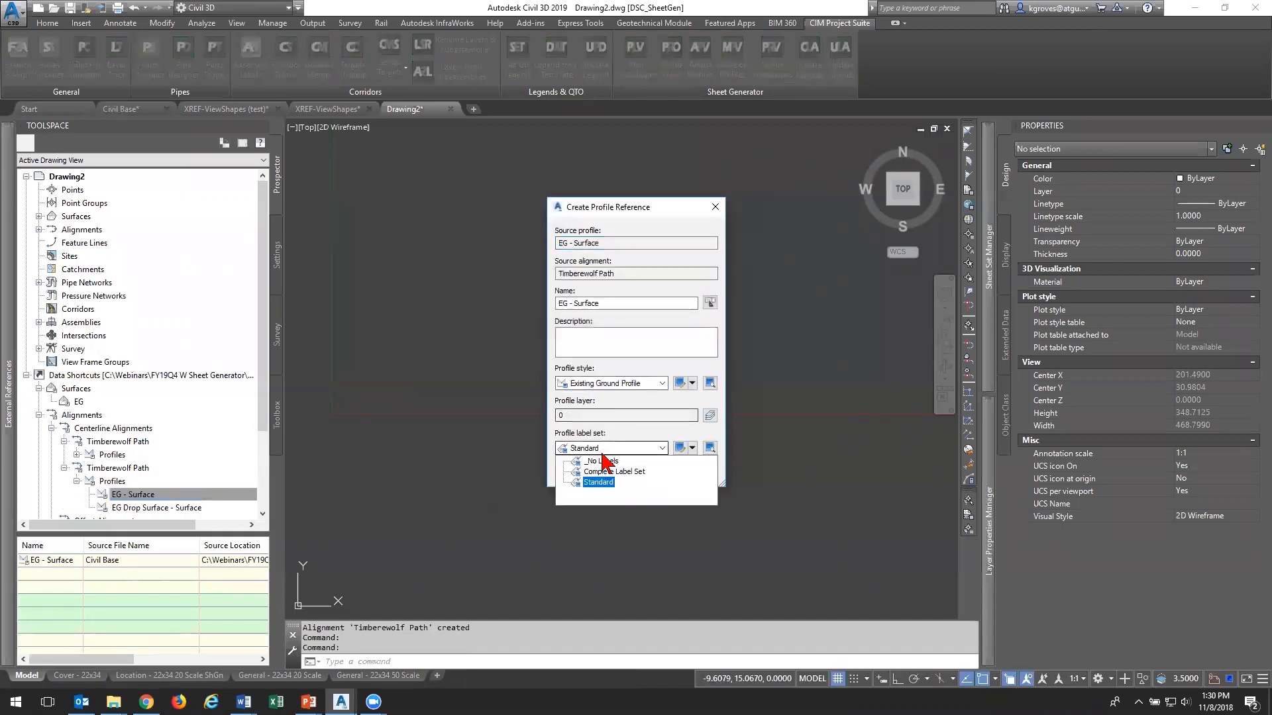
pyautogui.click(581, 473)
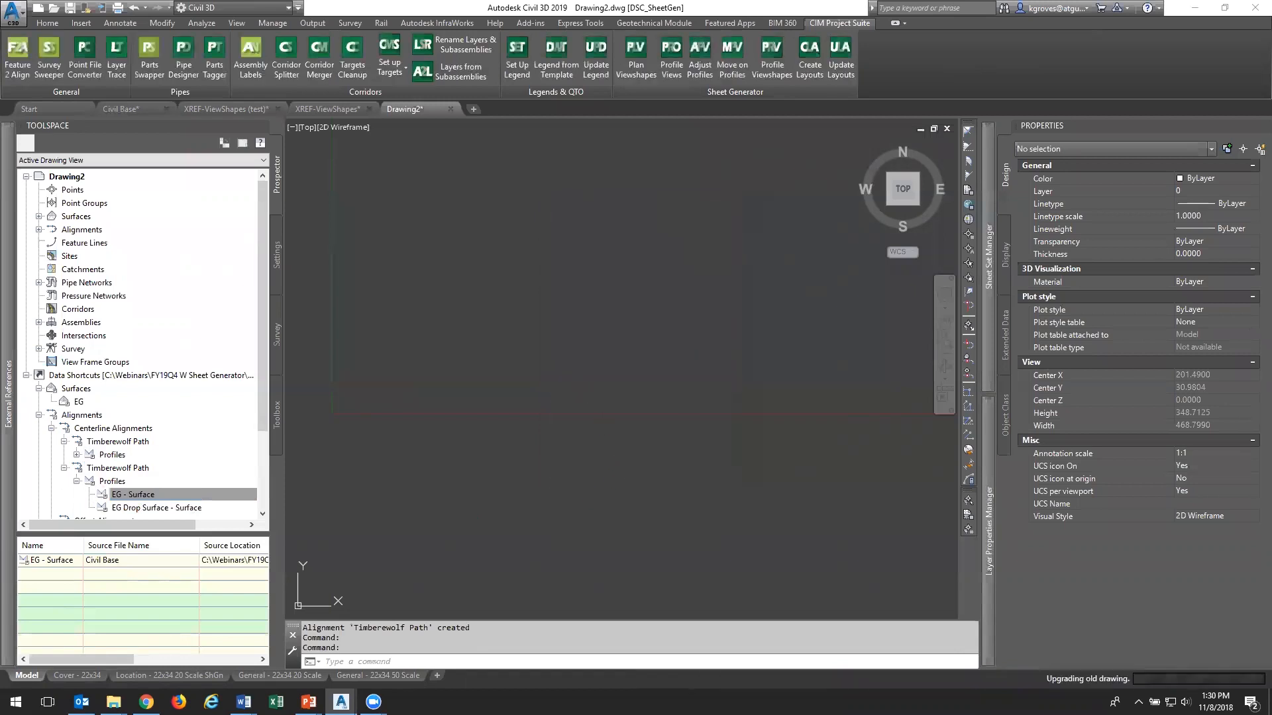
pyautogui.middleClick(596, 373)
pyautogui.middleClick(596, 373)
pyautogui.scroll(-4, 662, 380)
pyautogui.scroll(3, 677, 379)
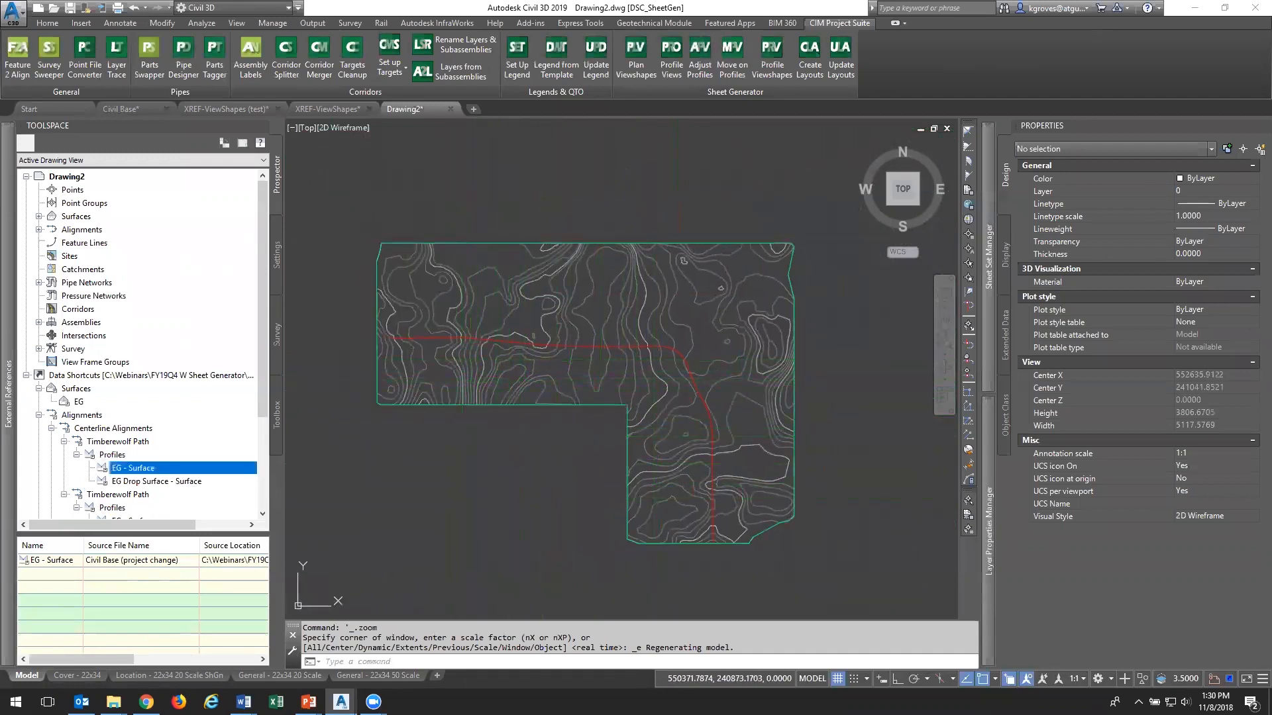
# Attach the XREF-ViewShapes (test) drawing as an overlay external reference with a relative path, inserted at 0,0
pyautogui.moveTo(9, 357)
pyautogui.click(50, 133)
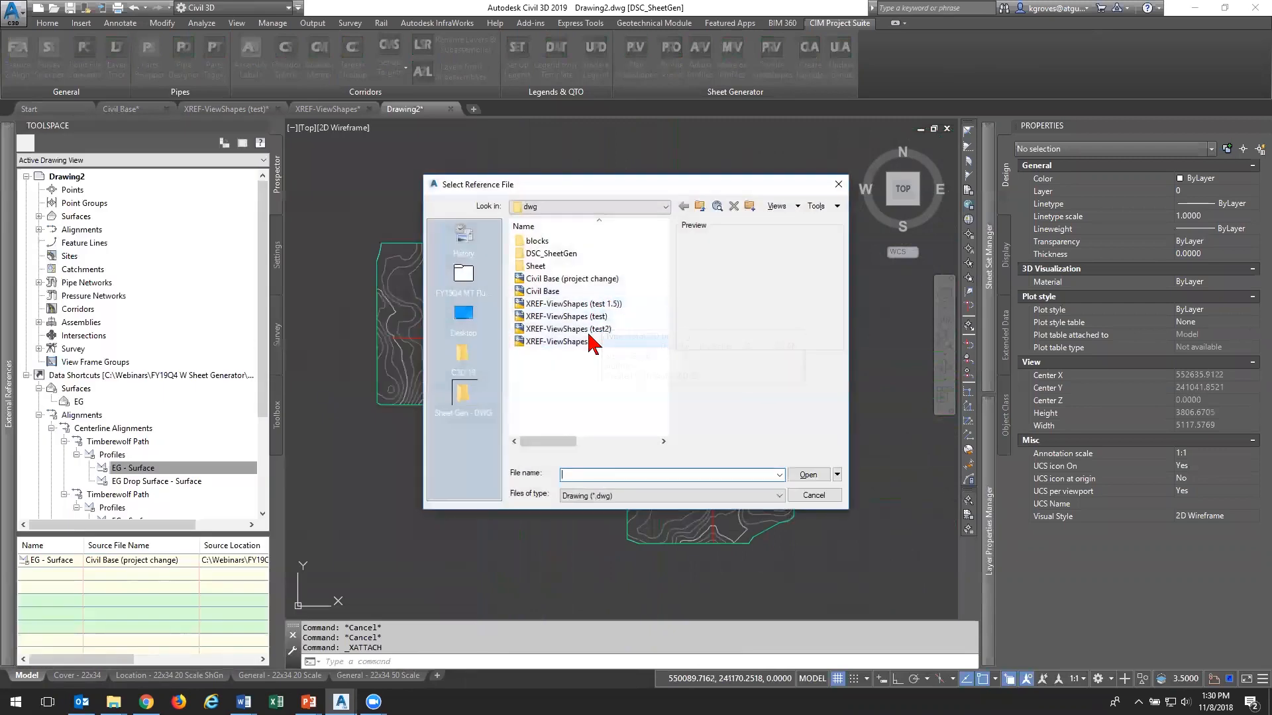
pyautogui.click(605, 318)
pyautogui.click(808, 473)
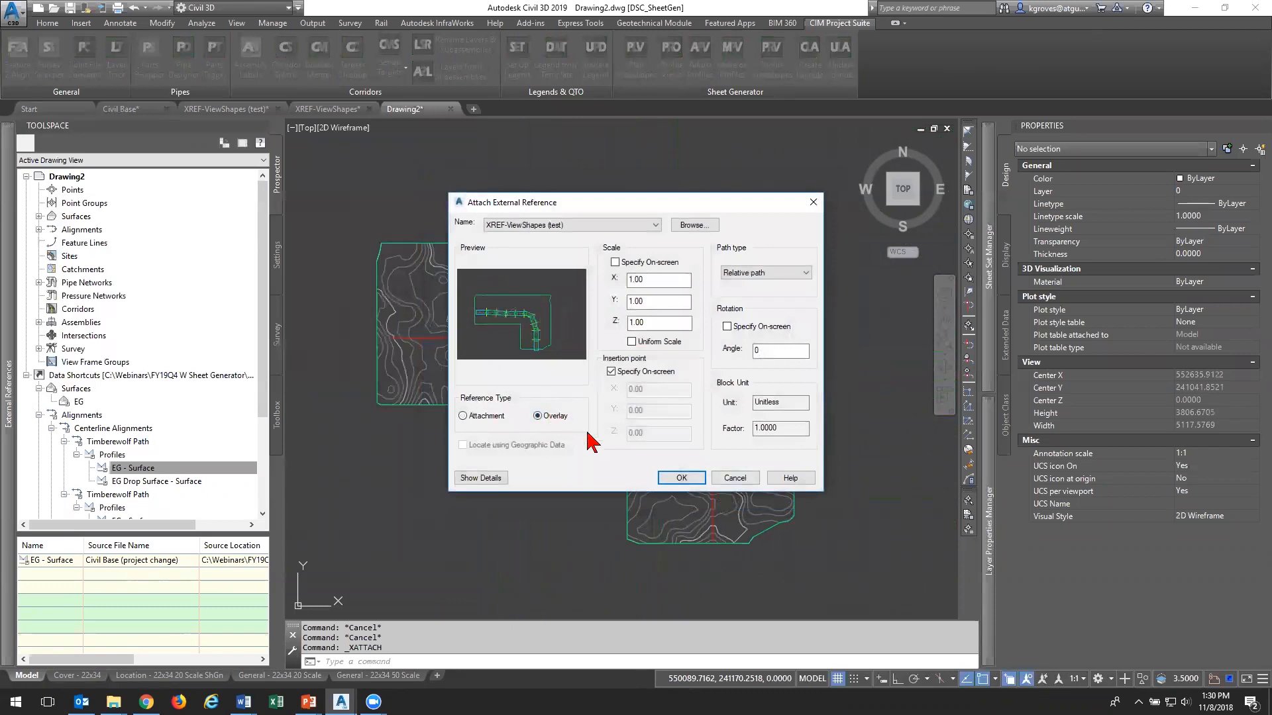
pyautogui.click(685, 474)
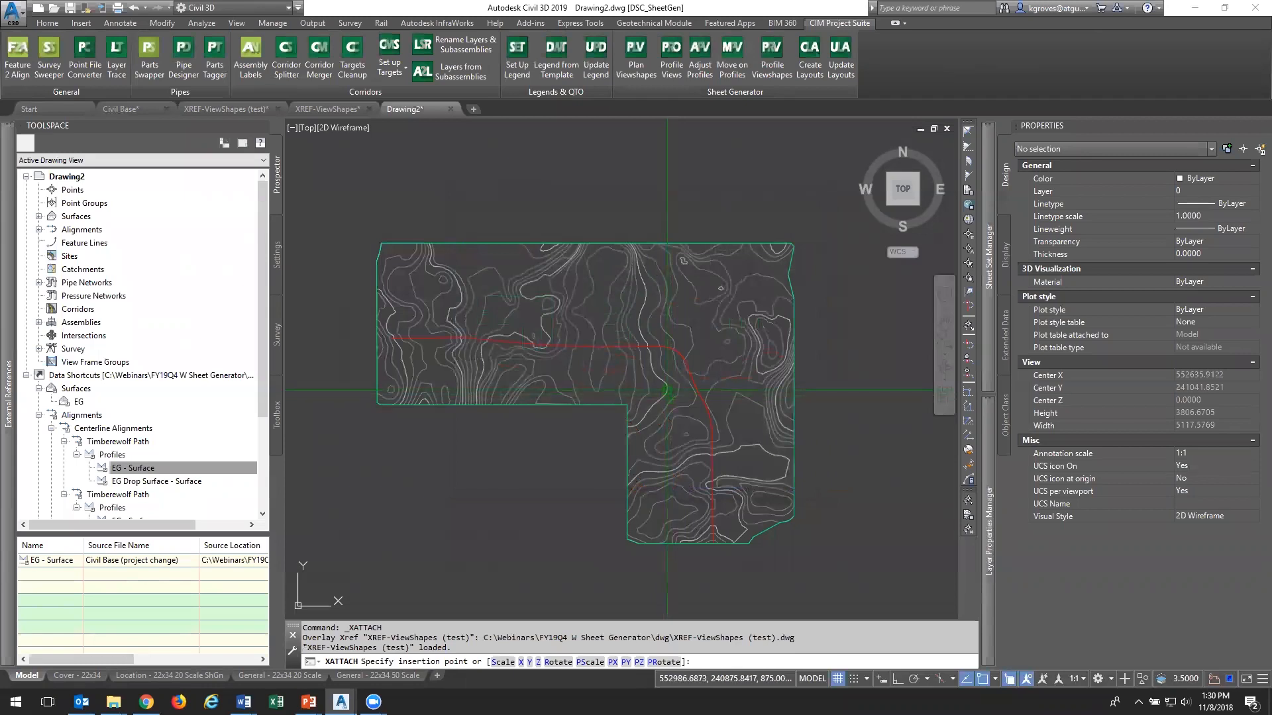
pyautogui.press('Return')
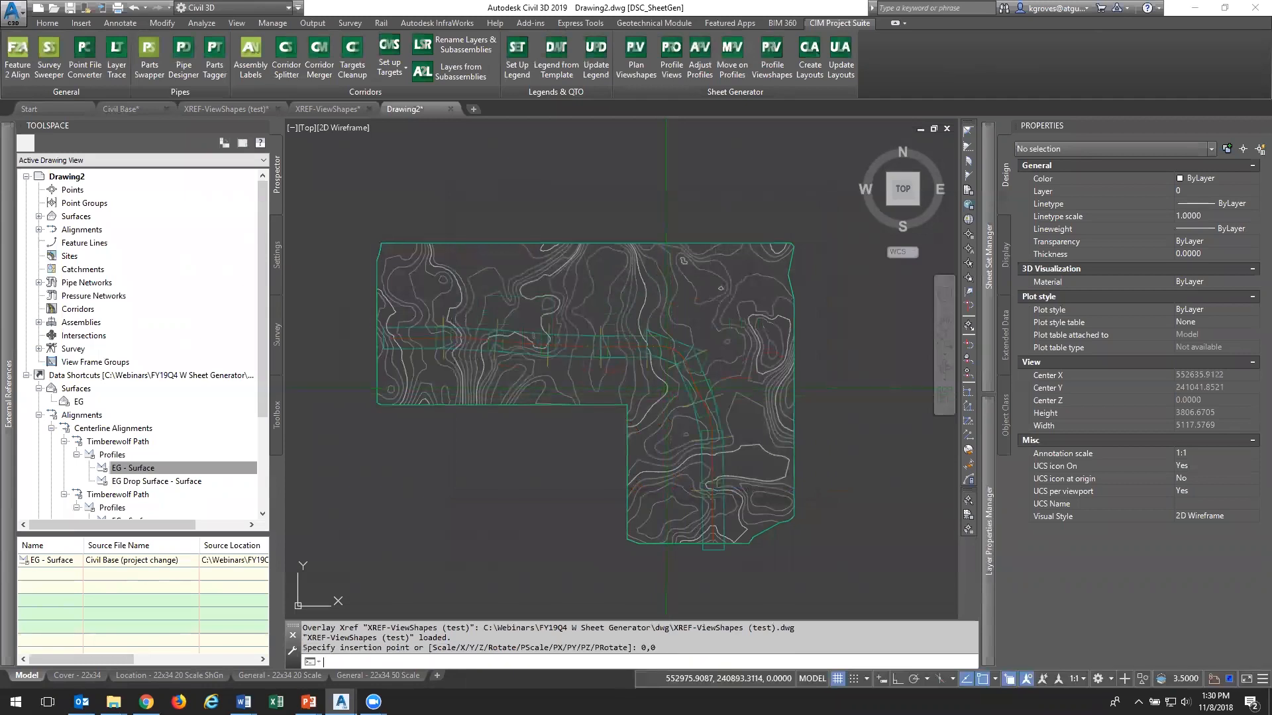
pyautogui.press('Escape')
pyautogui.scroll(4, 494, 350)
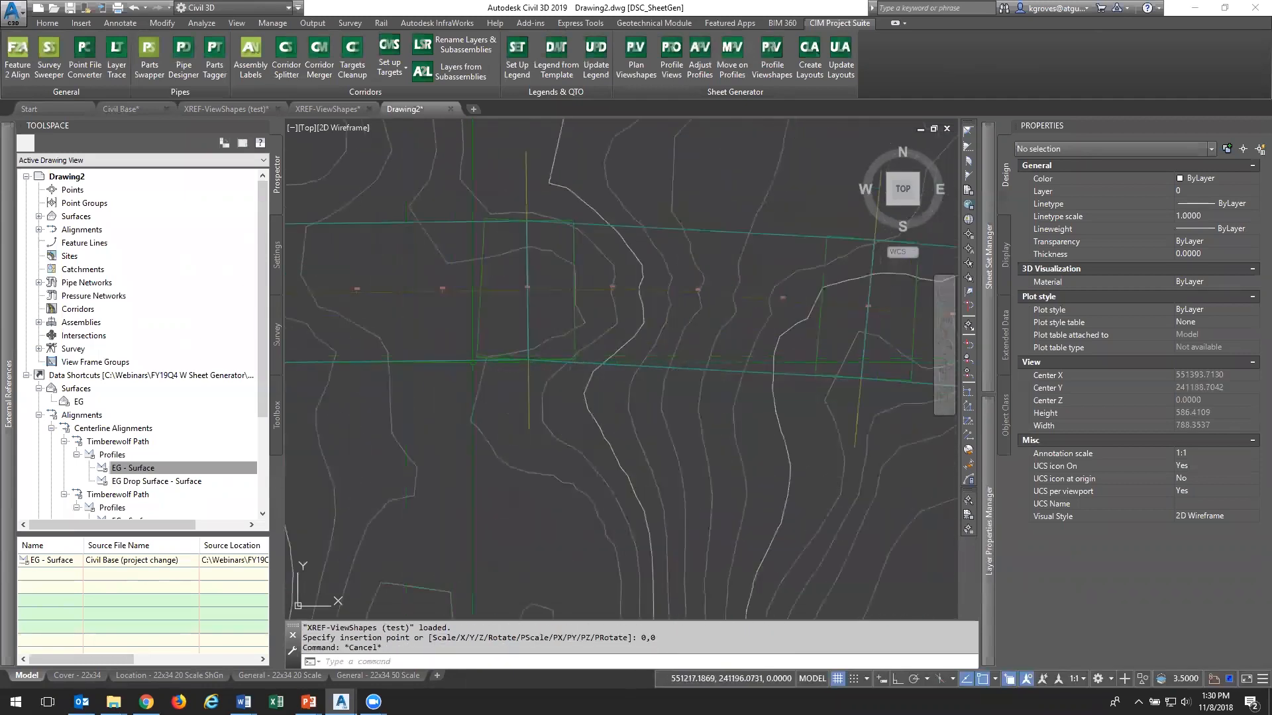
pyautogui.scroll(-5, 761, 378)
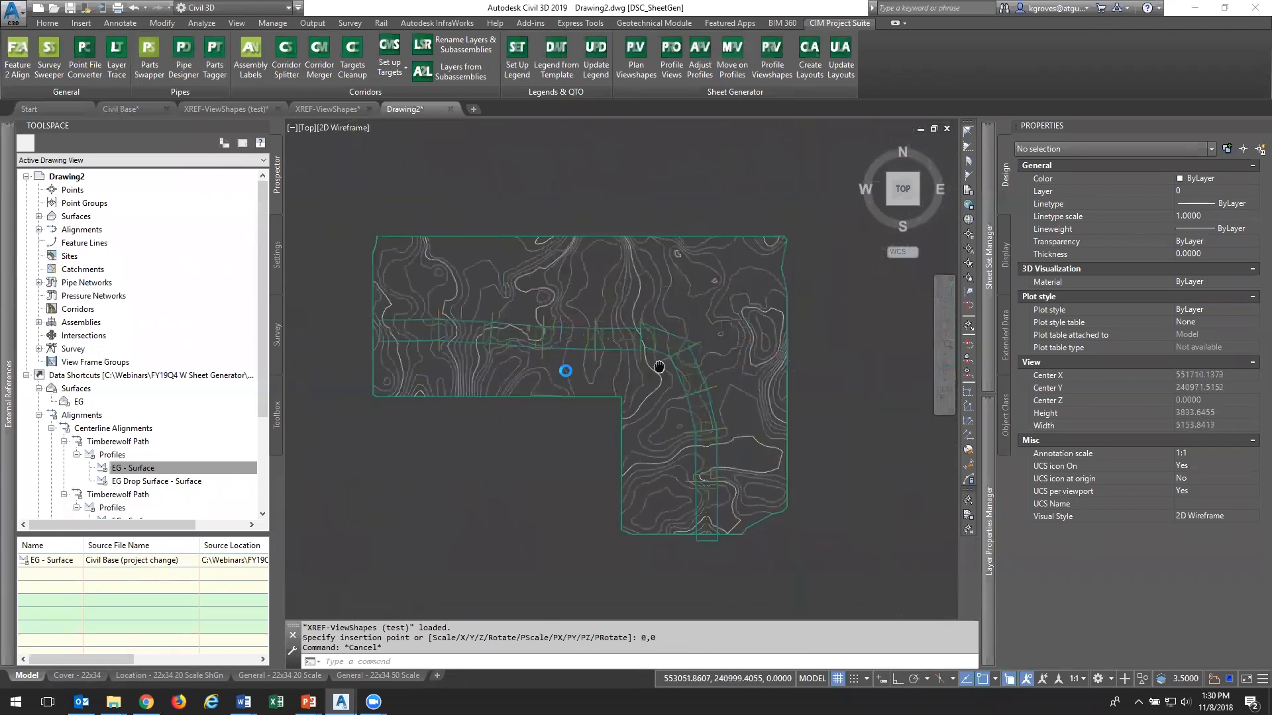
pyautogui.scroll(2, 729, 391)
pyautogui.moveTo(726, 393); pyautogui.dragTo(767, 421, button='middle')
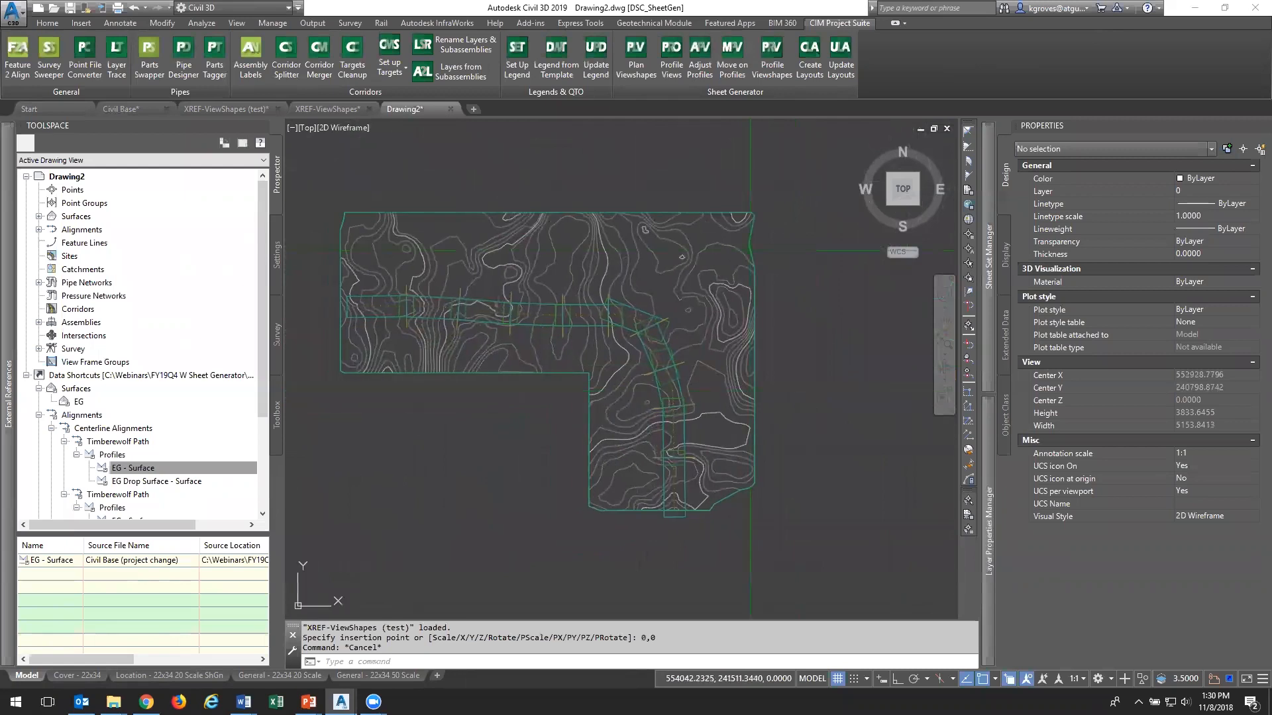
# Start creating multiple profile views for Timberewolf Path with the Major Grids style and a 300-foot length for each view
pyautogui.click(673, 60)
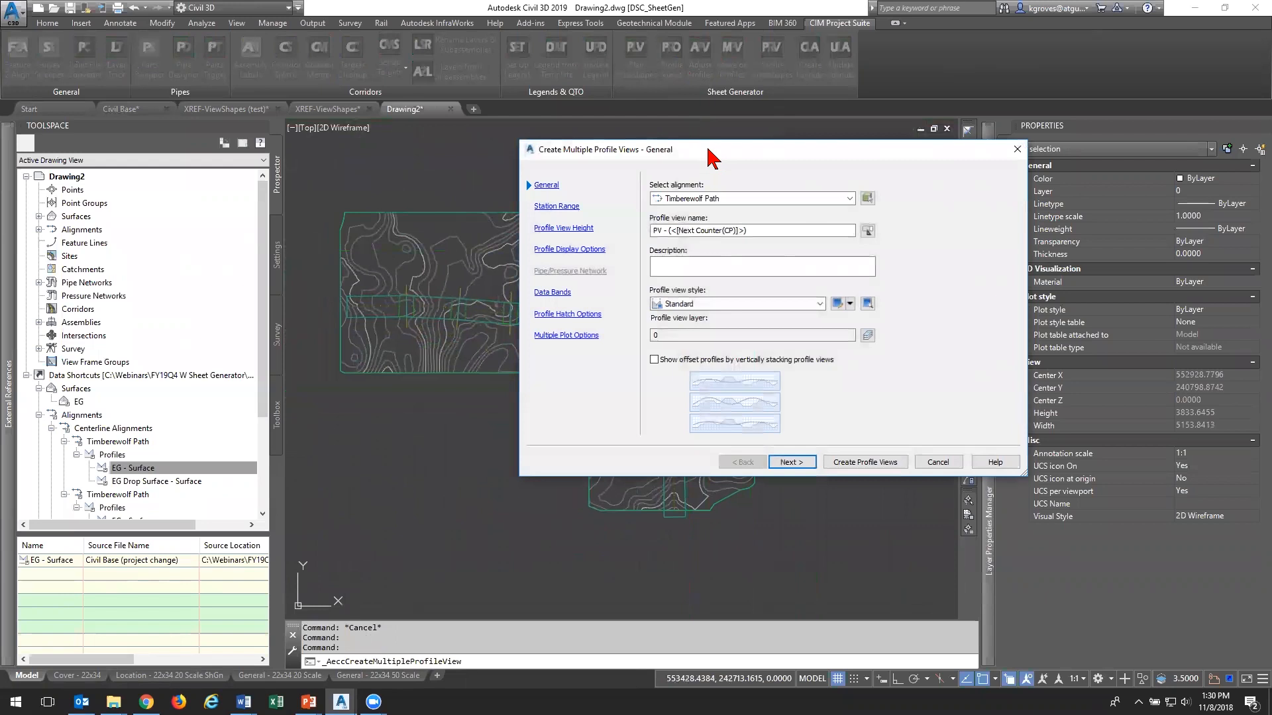
pyautogui.moveTo(708, 149); pyautogui.dragTo(557, 147)
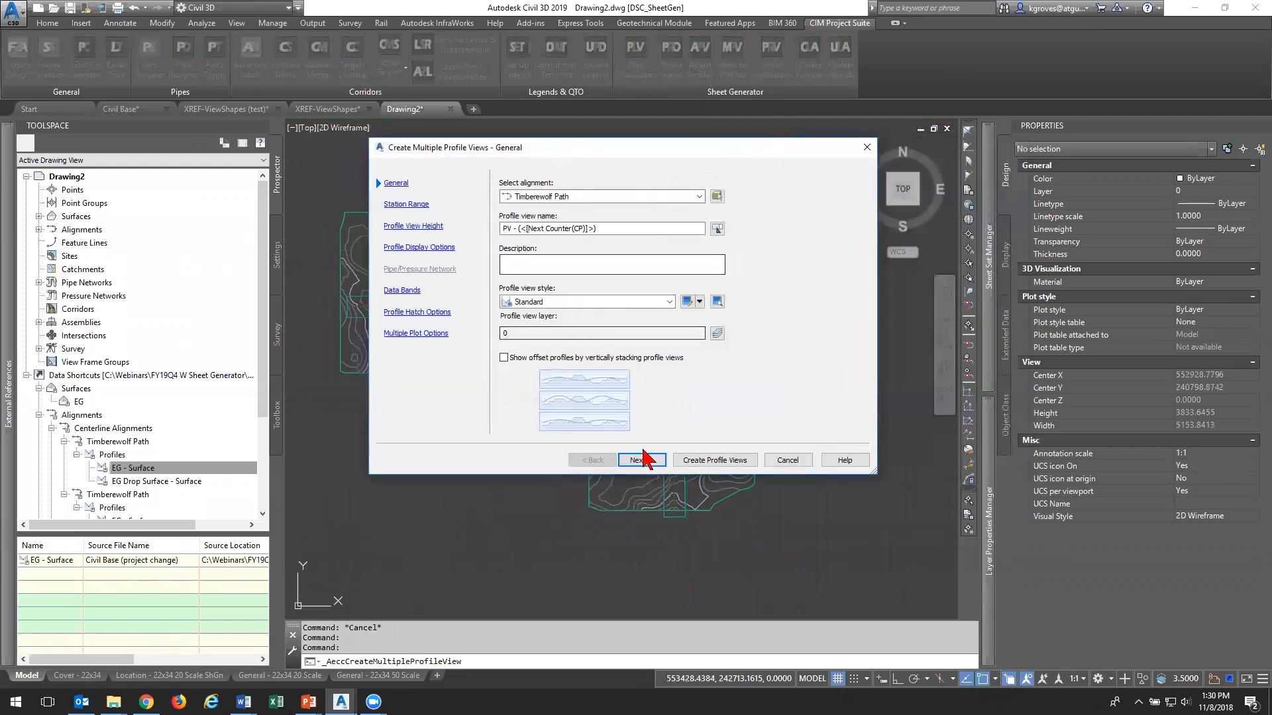
pyautogui.click(586, 302)
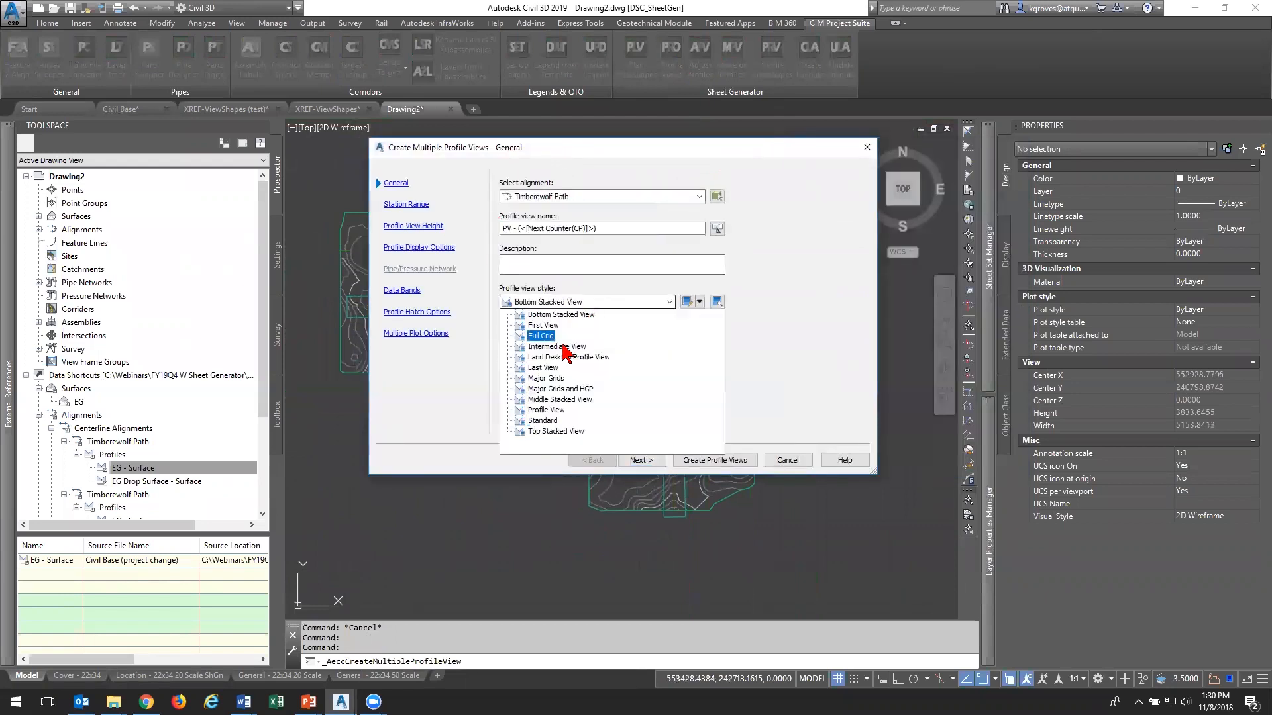
pyautogui.click(550, 379)
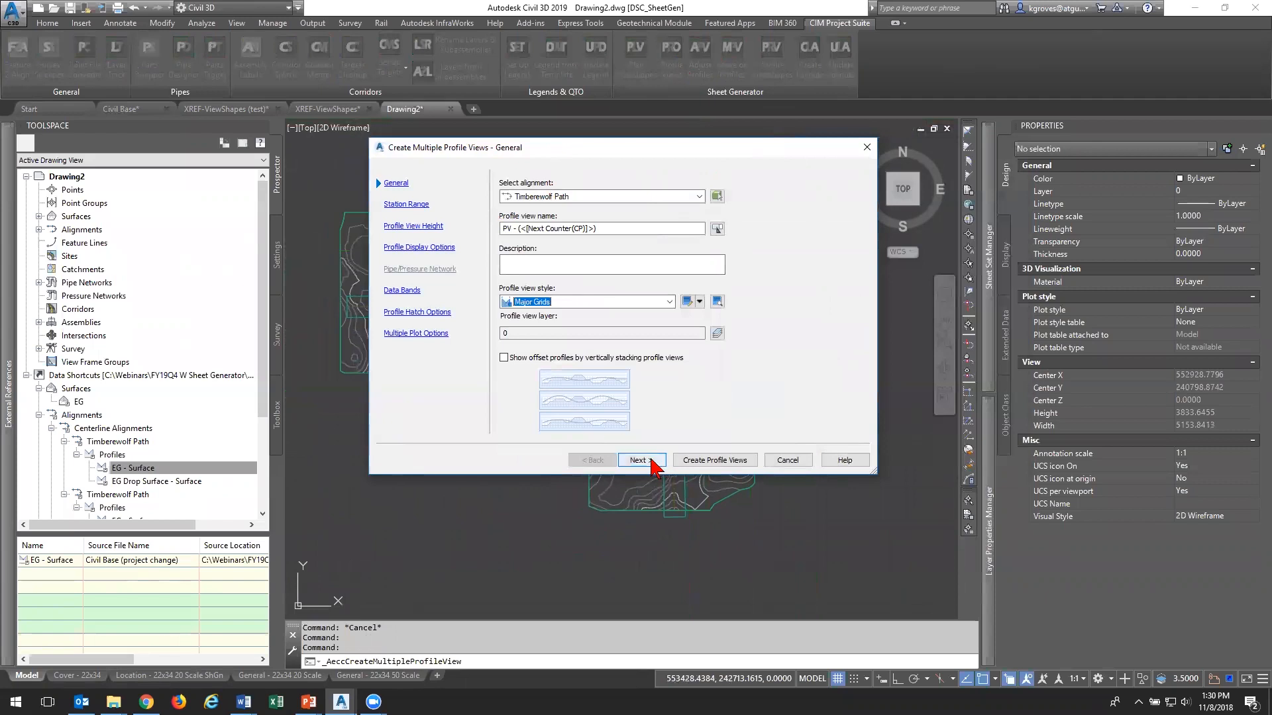
pyautogui.click(639, 460)
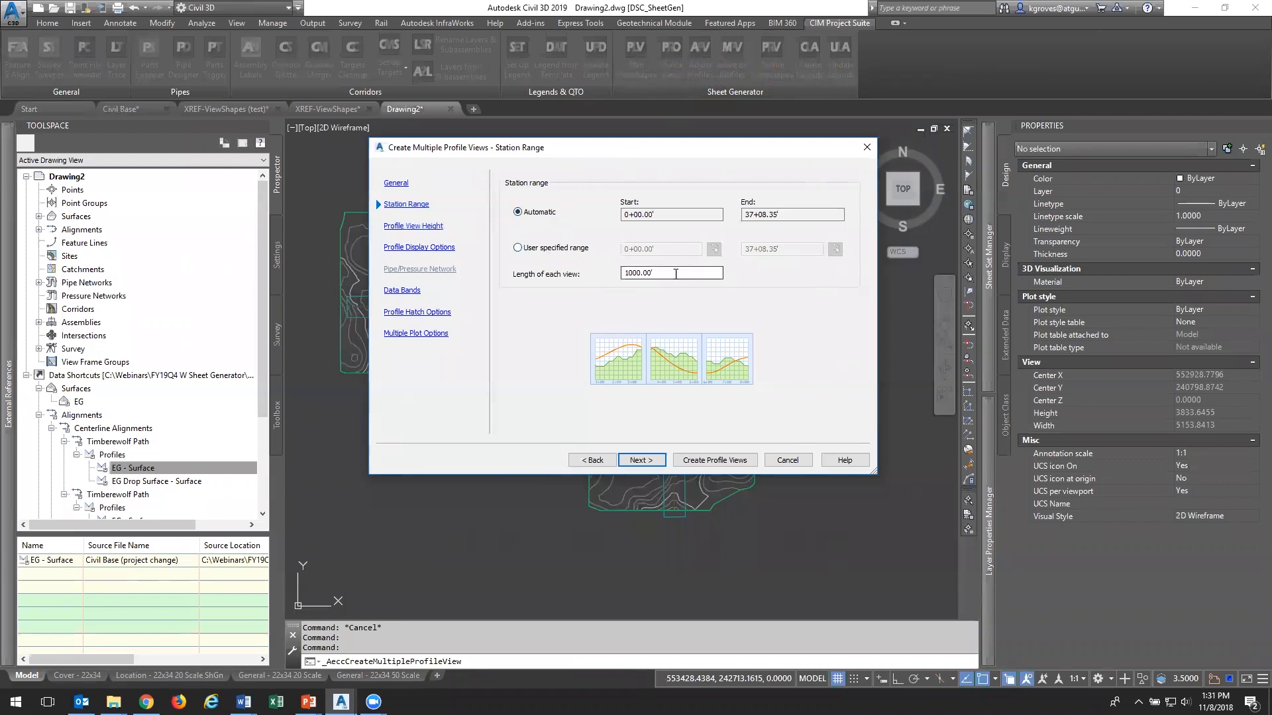
pyautogui.write('300')
pyautogui.press('Tab')
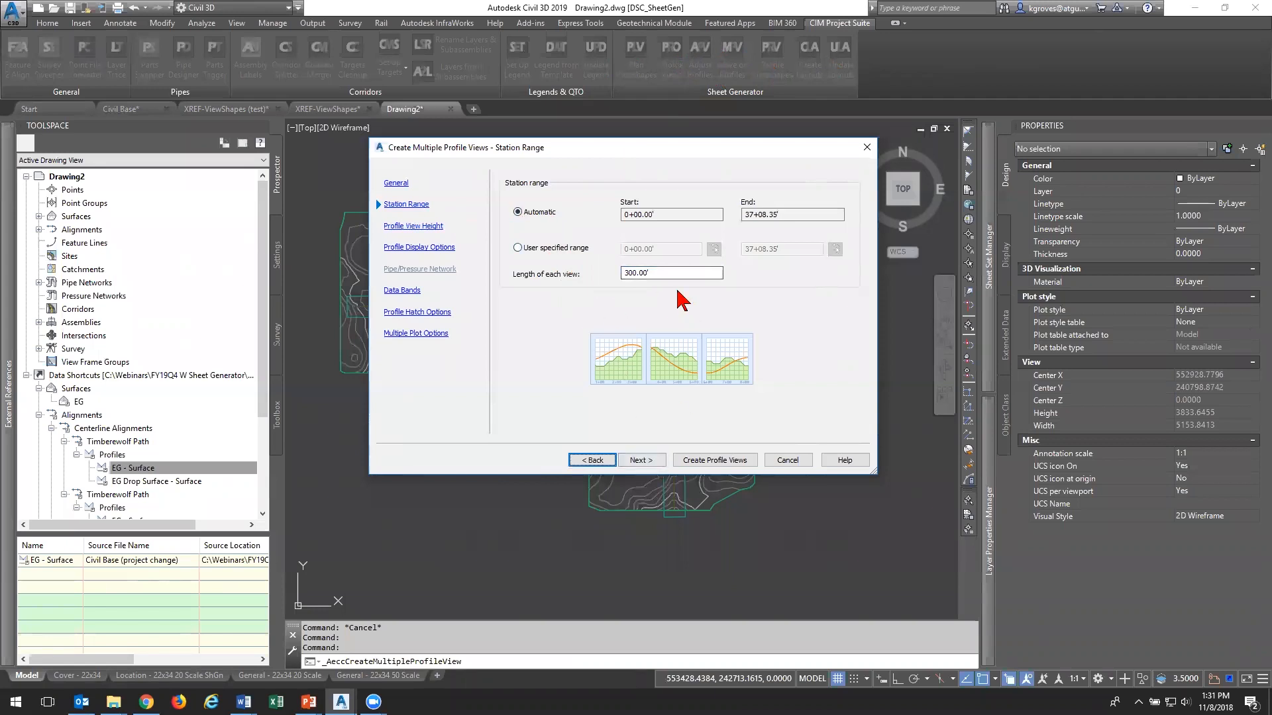
# Use a user-specified profile view height of 100 feet with the datum set by mean elevation
pyautogui.click(642, 462)
pyautogui.click(548, 232)
pyautogui.click(786, 234)
pyautogui.click(786, 255)
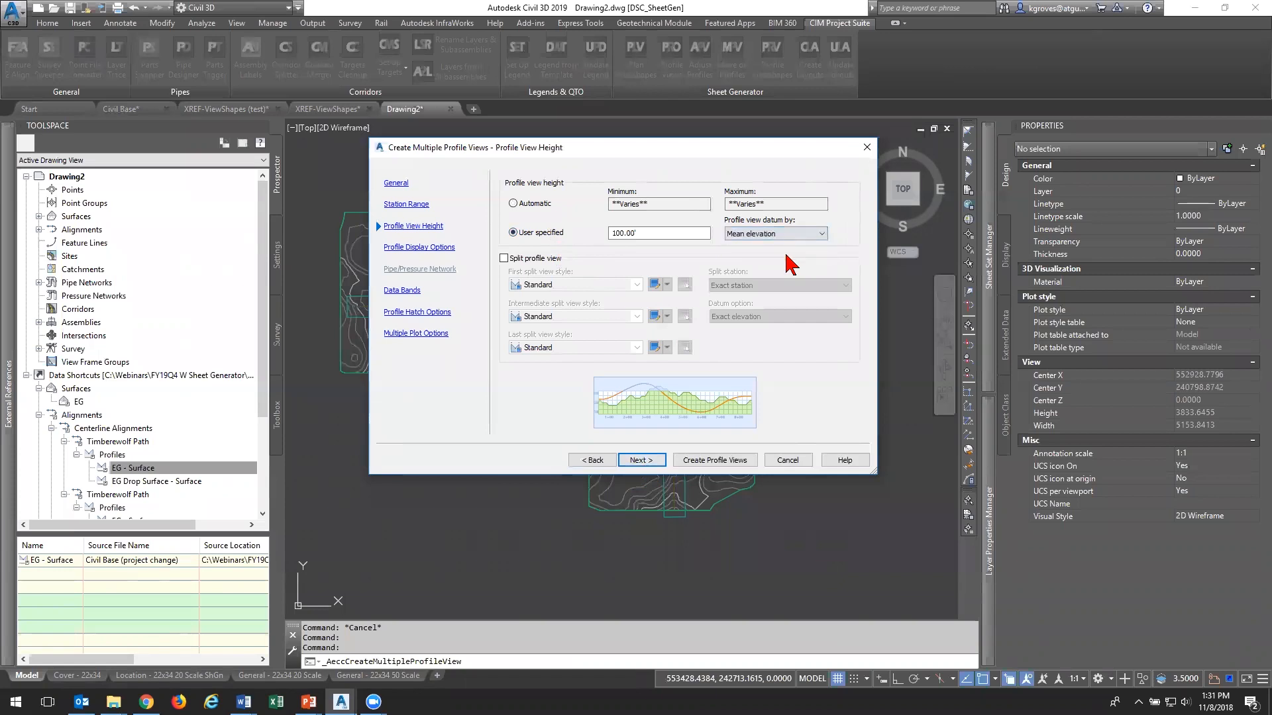
pyautogui.press('ctrl')
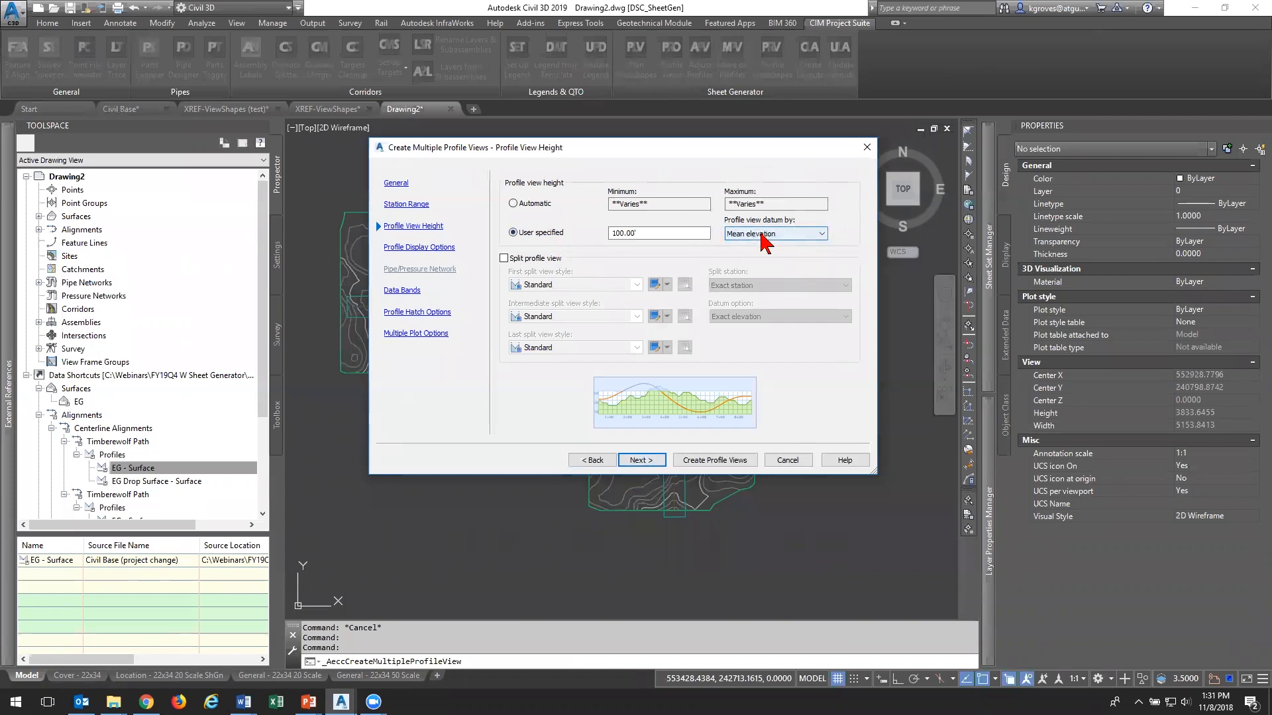
# Keep the profile display options and choose the EG-FG Elevations and Stations band set for the profile views
pyautogui.click(647, 462)
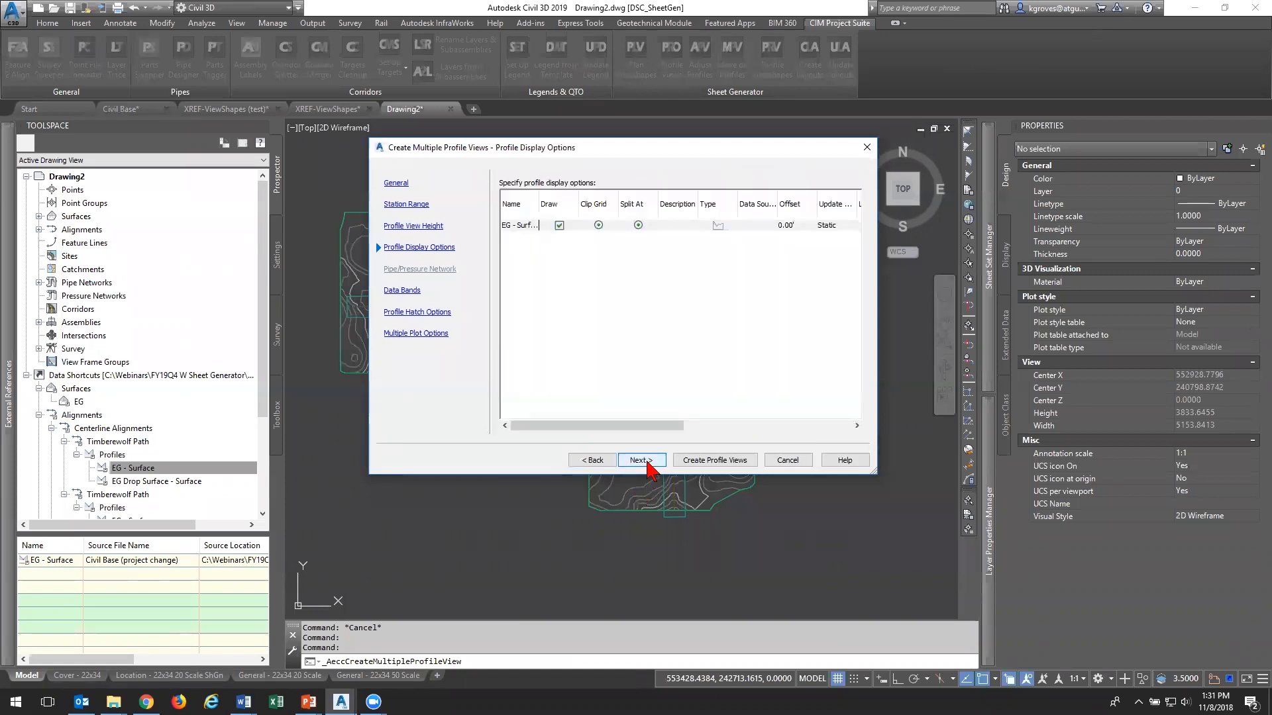
pyautogui.click(647, 463)
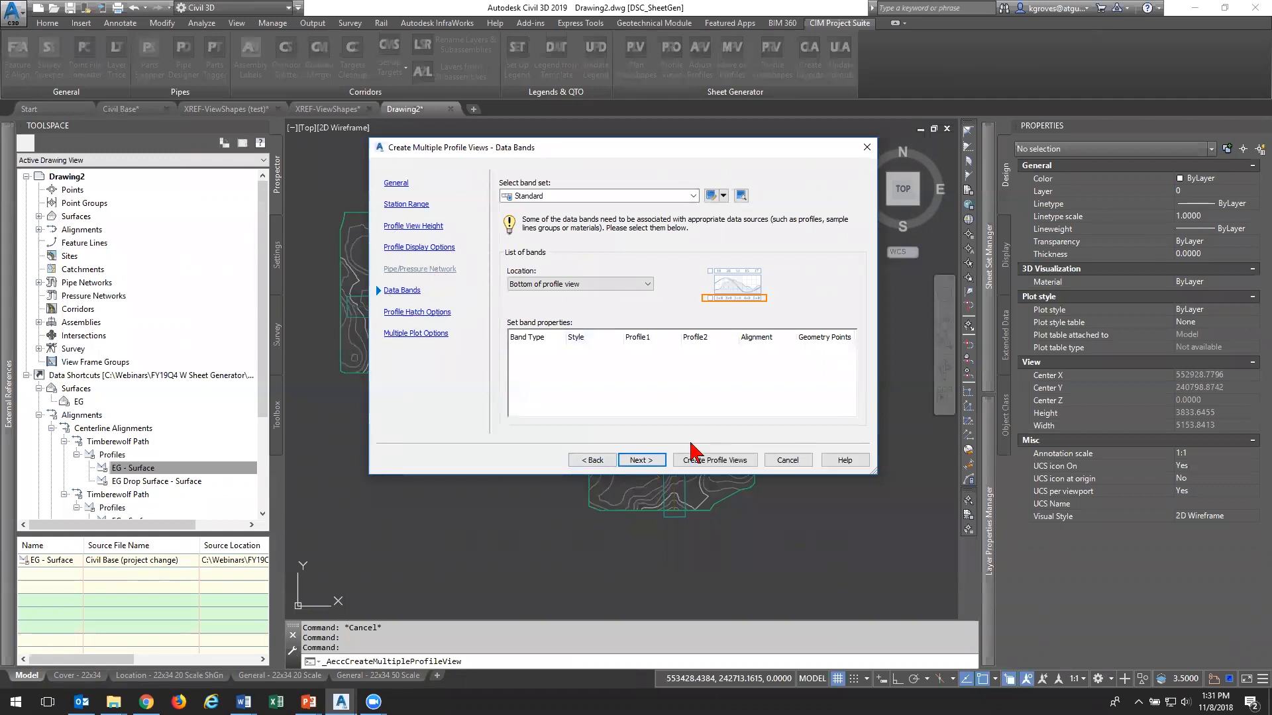
pyautogui.click(556, 194)
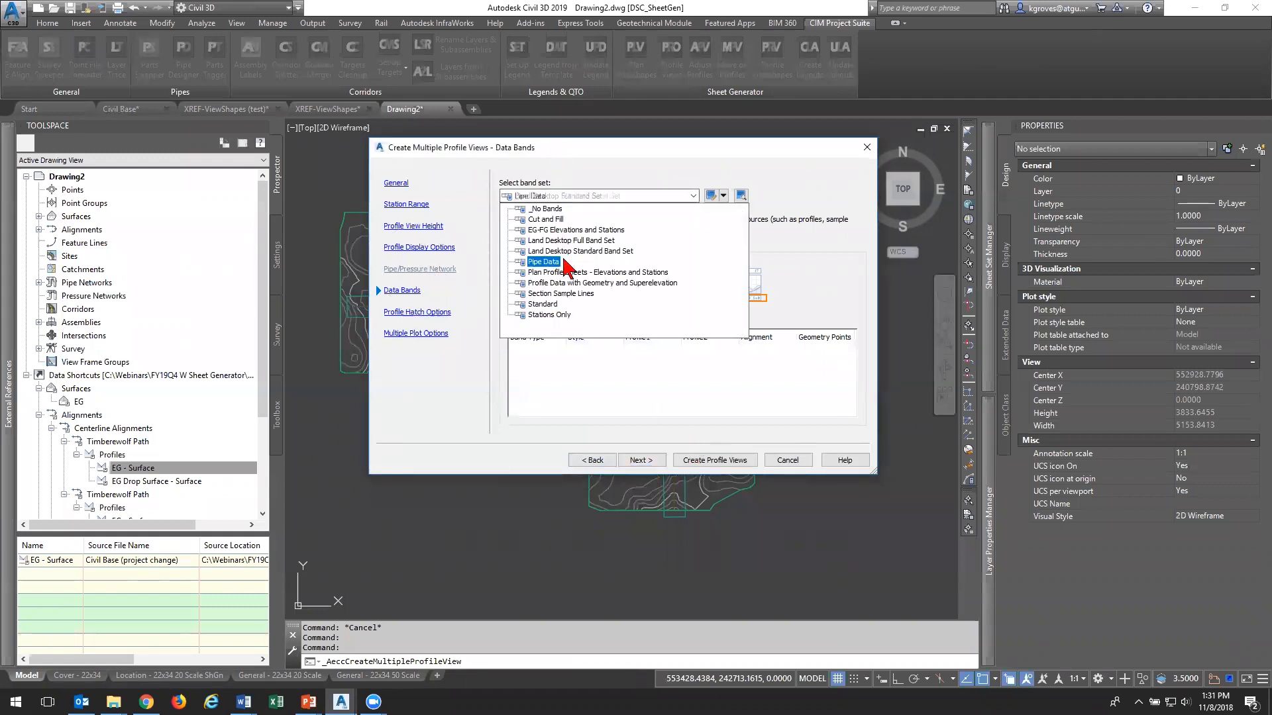
pyautogui.click(559, 230)
pyautogui.click(646, 461)
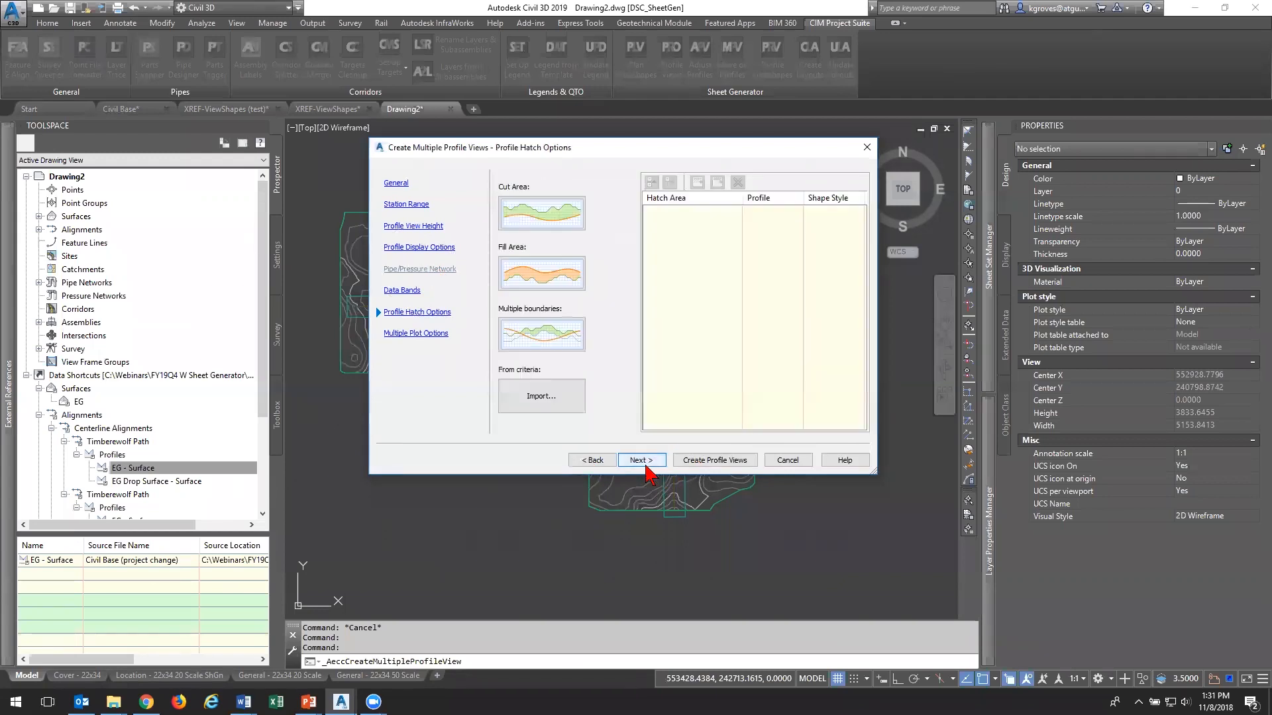
# Arrange the profile views by columns with a maximum of 200 in a column, starting at the upper left corner
pyautogui.click(646, 461)
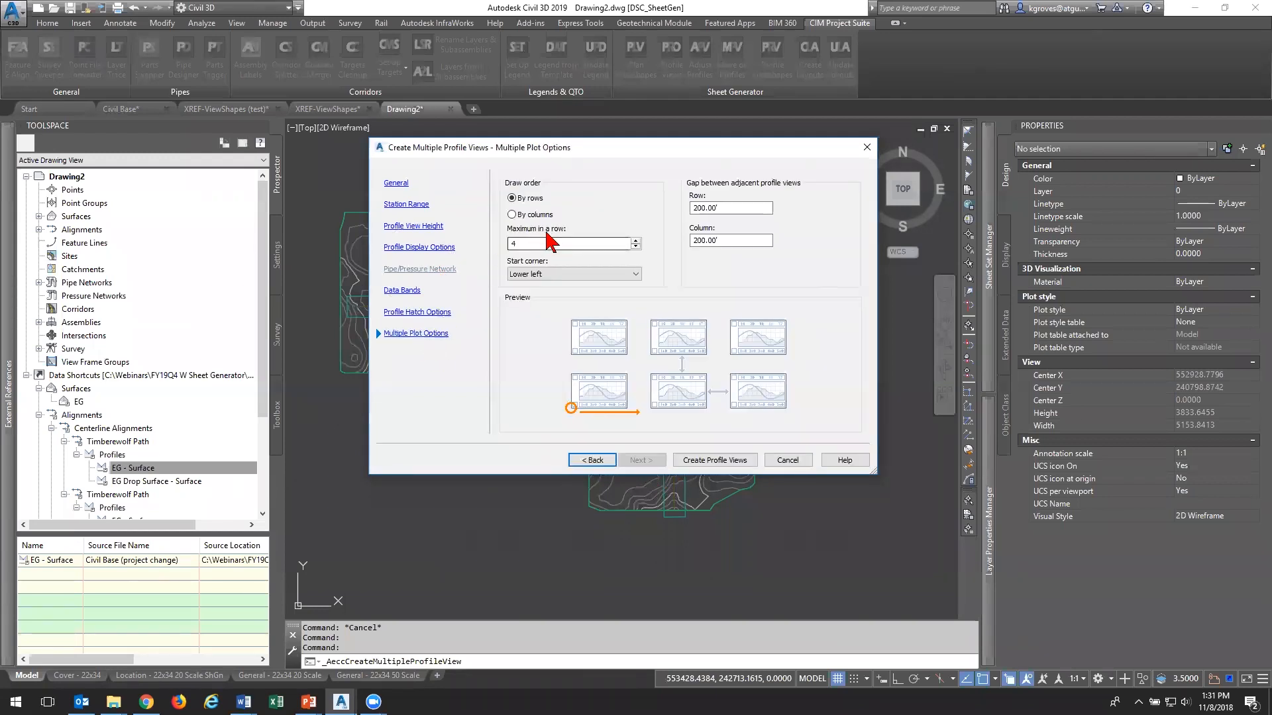
pyautogui.click(634, 241)
pyautogui.write('200')
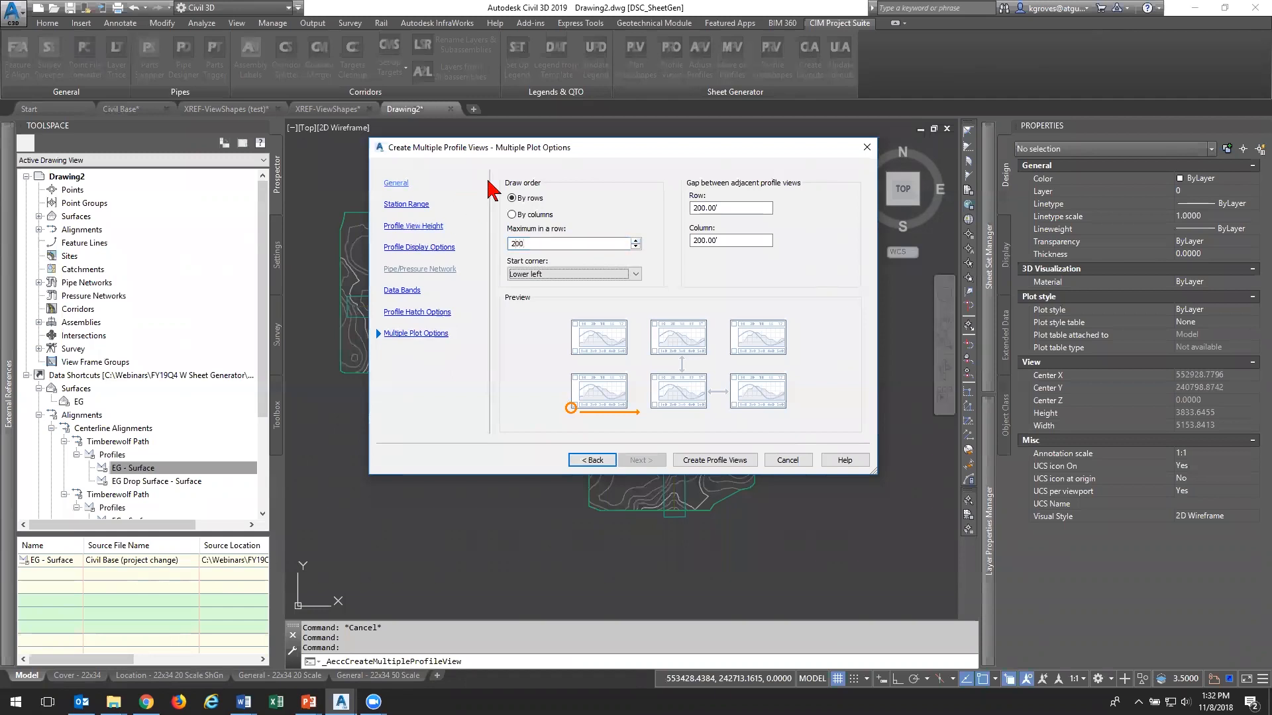
pyautogui.click(521, 216)
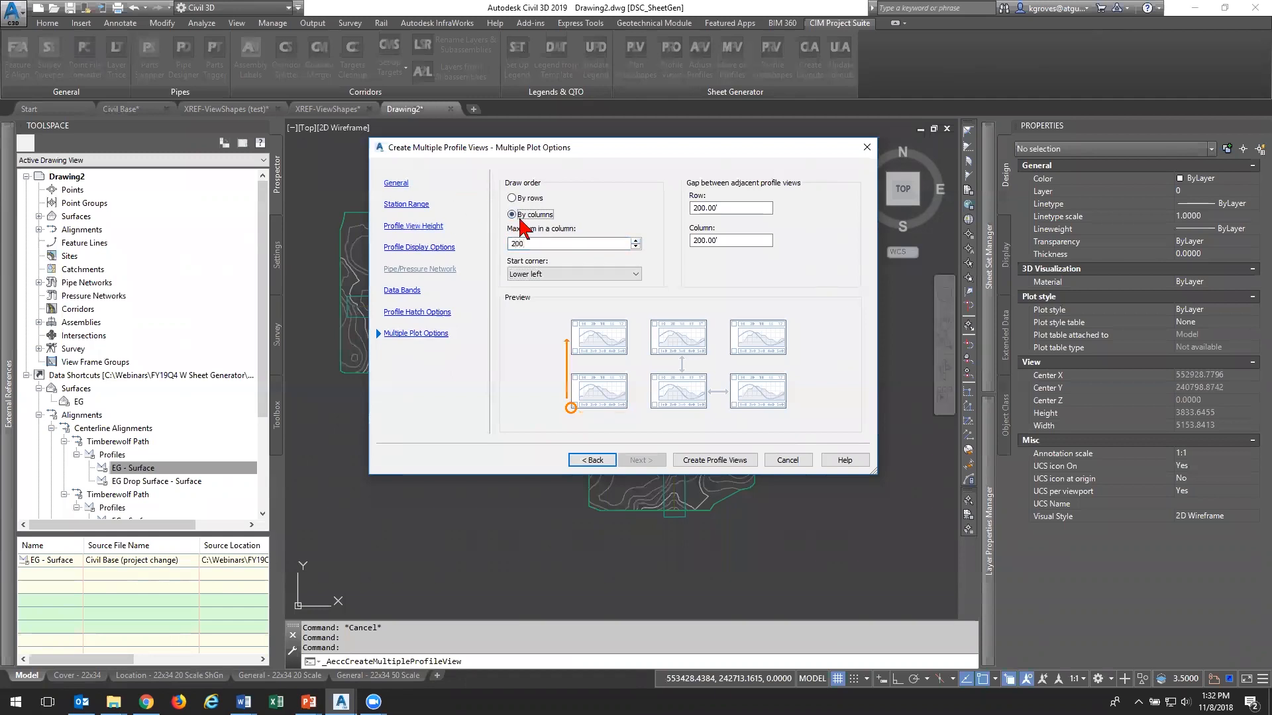
pyautogui.click(590, 274)
pyautogui.click(541, 296)
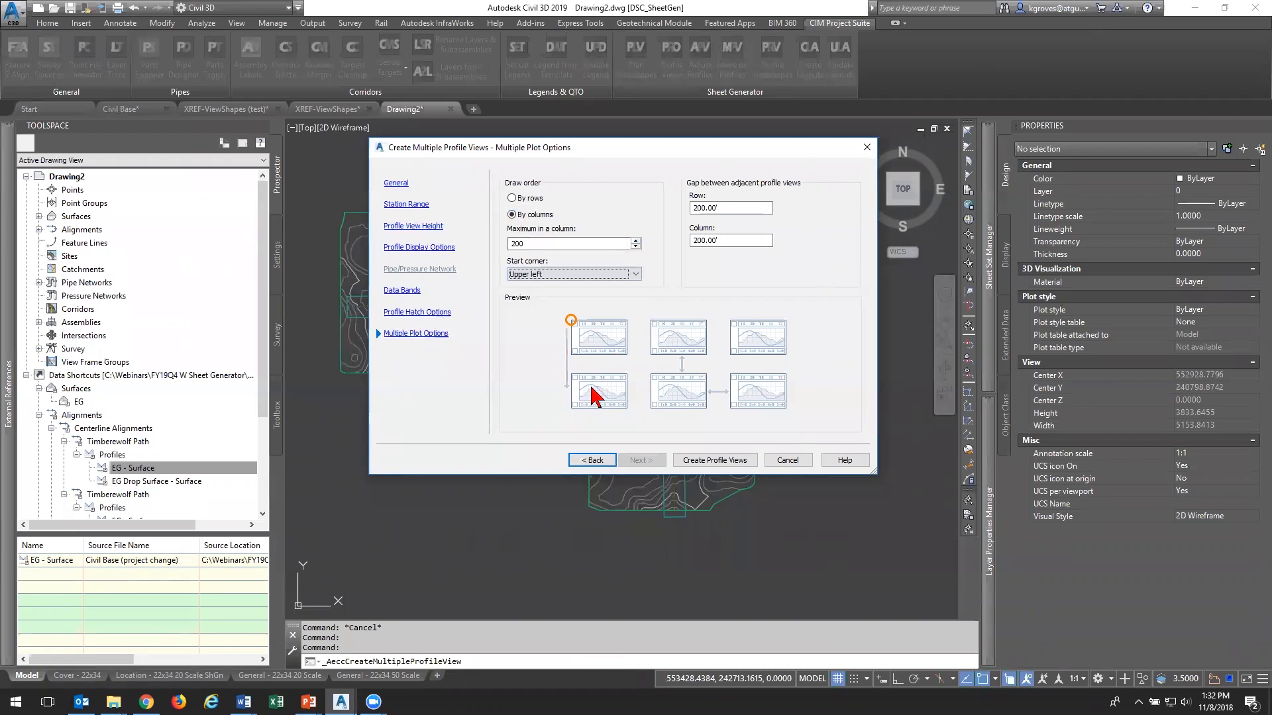
# Create the profile views in the empty area east of the surface and inspect the resulting column
pyautogui.click(722, 463)
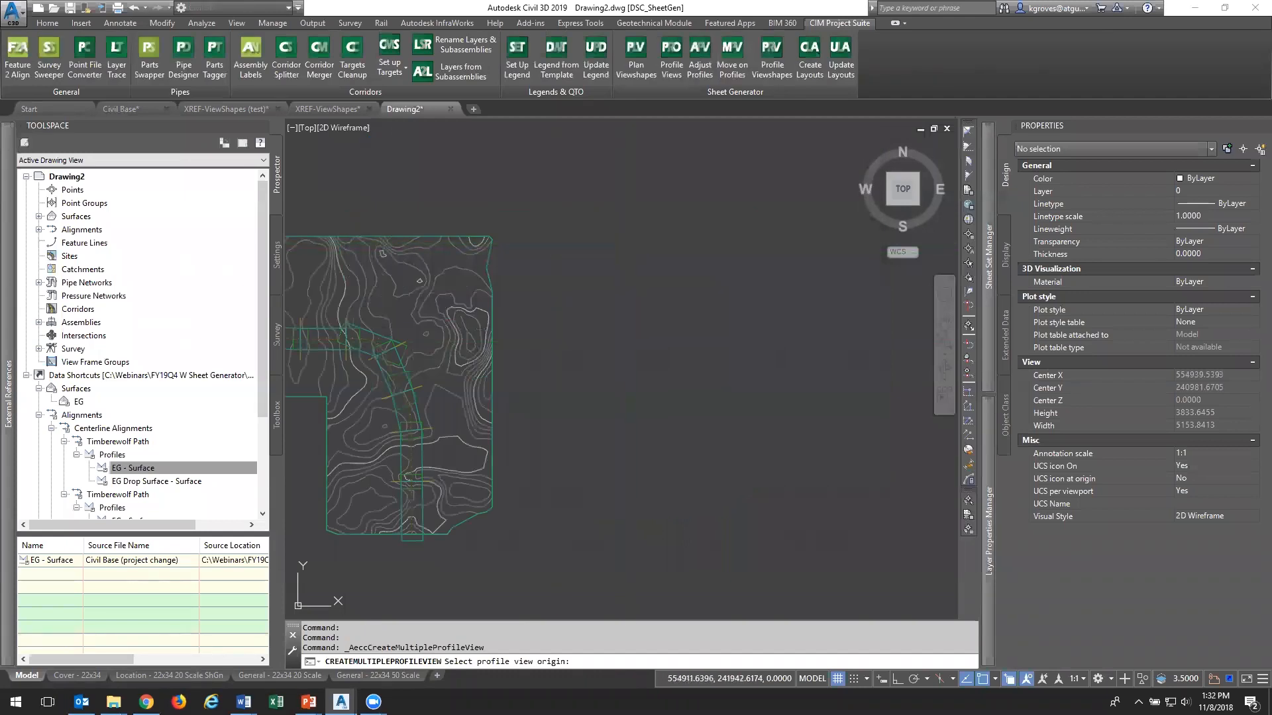
pyautogui.scroll(-2, 569, 363)
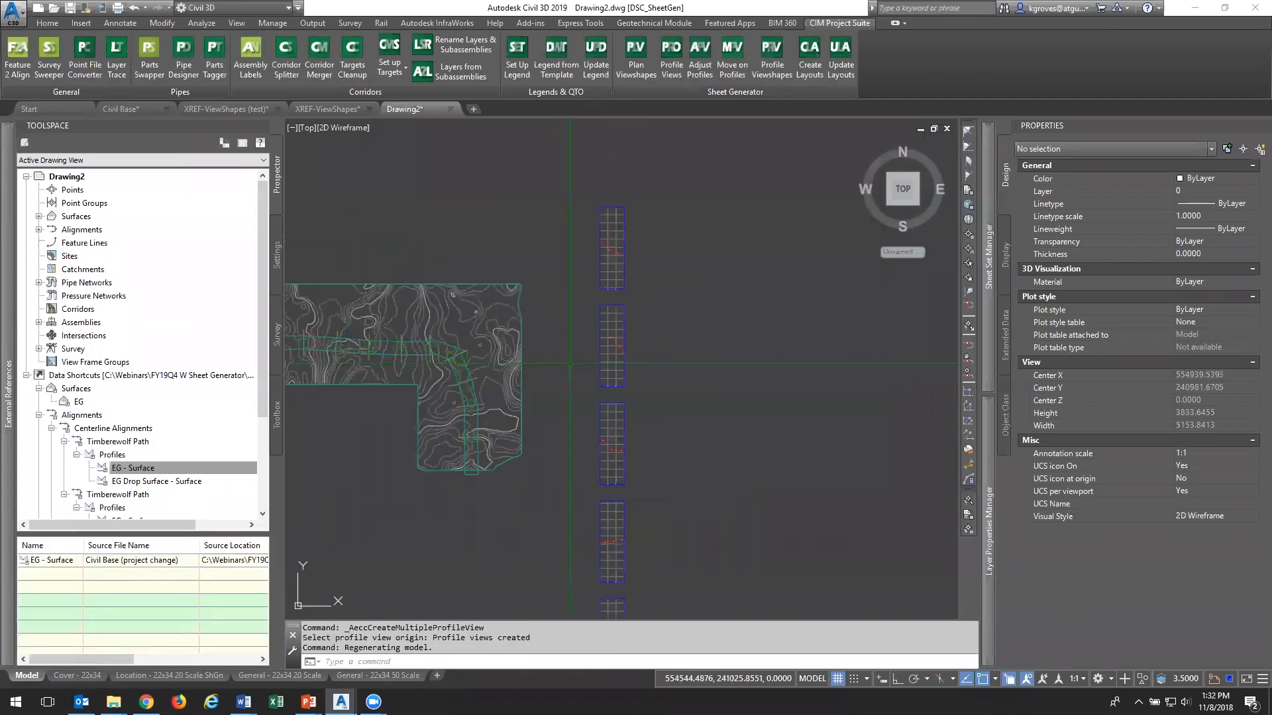
pyautogui.scroll(-3, 570, 363)
pyautogui.moveTo(639, 451); pyautogui.dragTo(647, 346, button='middle')
pyautogui.scroll(8, 616, 348)
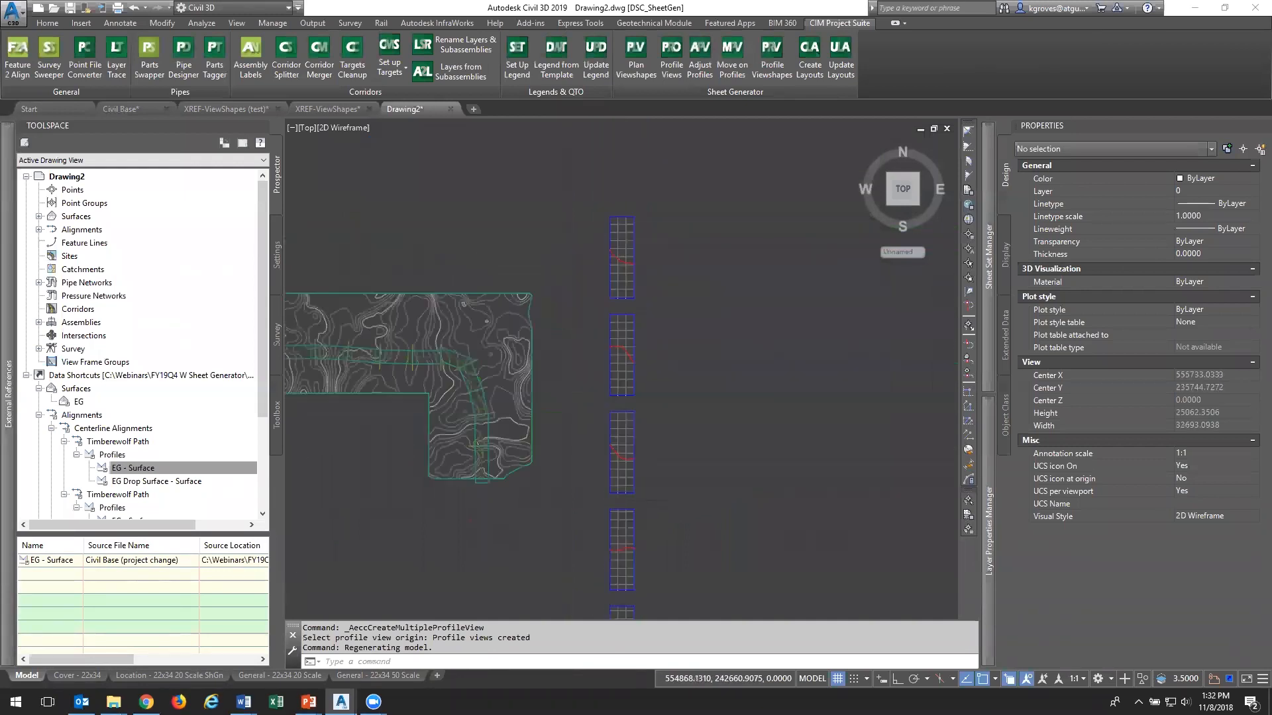
pyautogui.scroll(10, 628, 348)
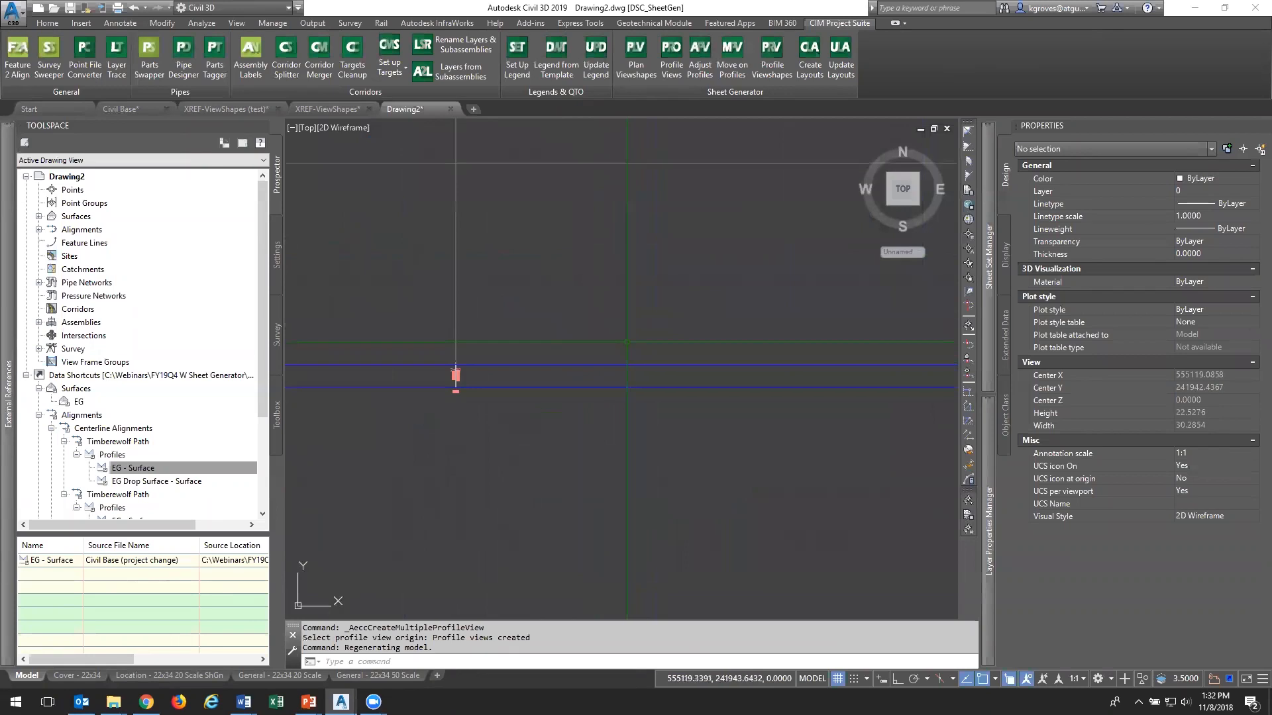
pyautogui.scroll(-15, 629, 348)
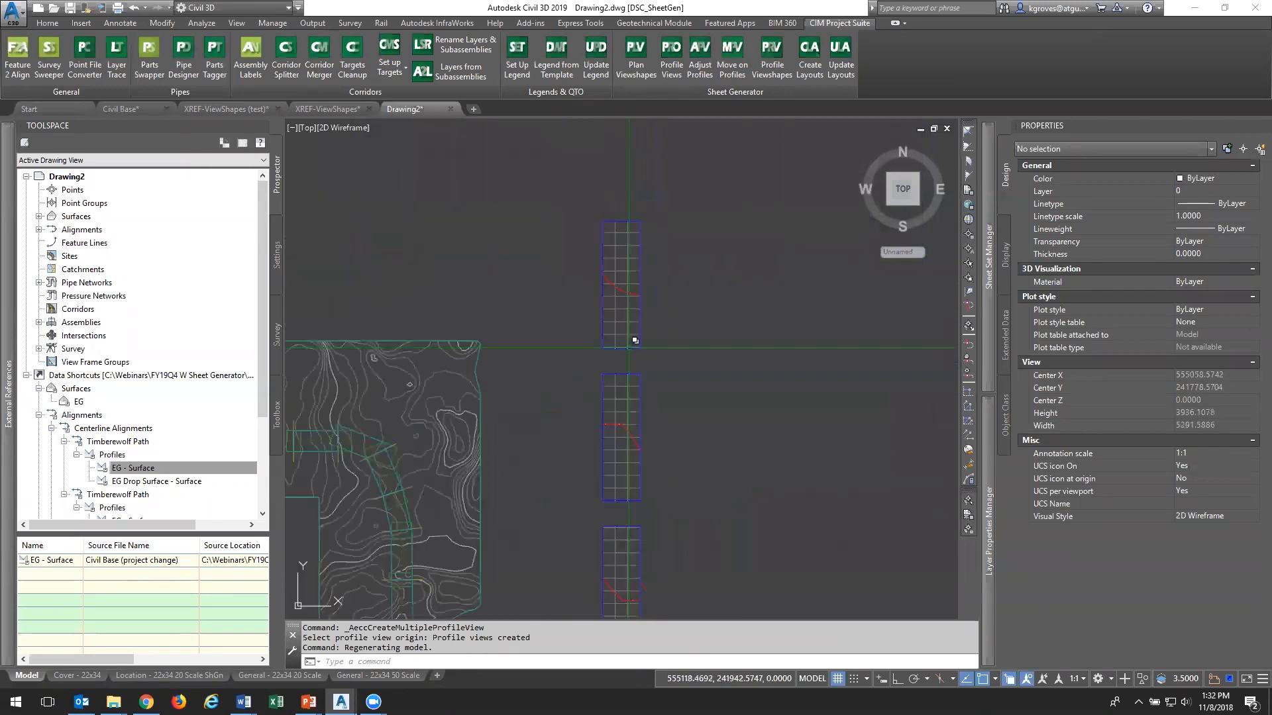
# Set the model space annotation scale to 1" = 20' and check the plan and profile views
pyautogui.click(1080, 682)
pyautogui.click(1086, 305)
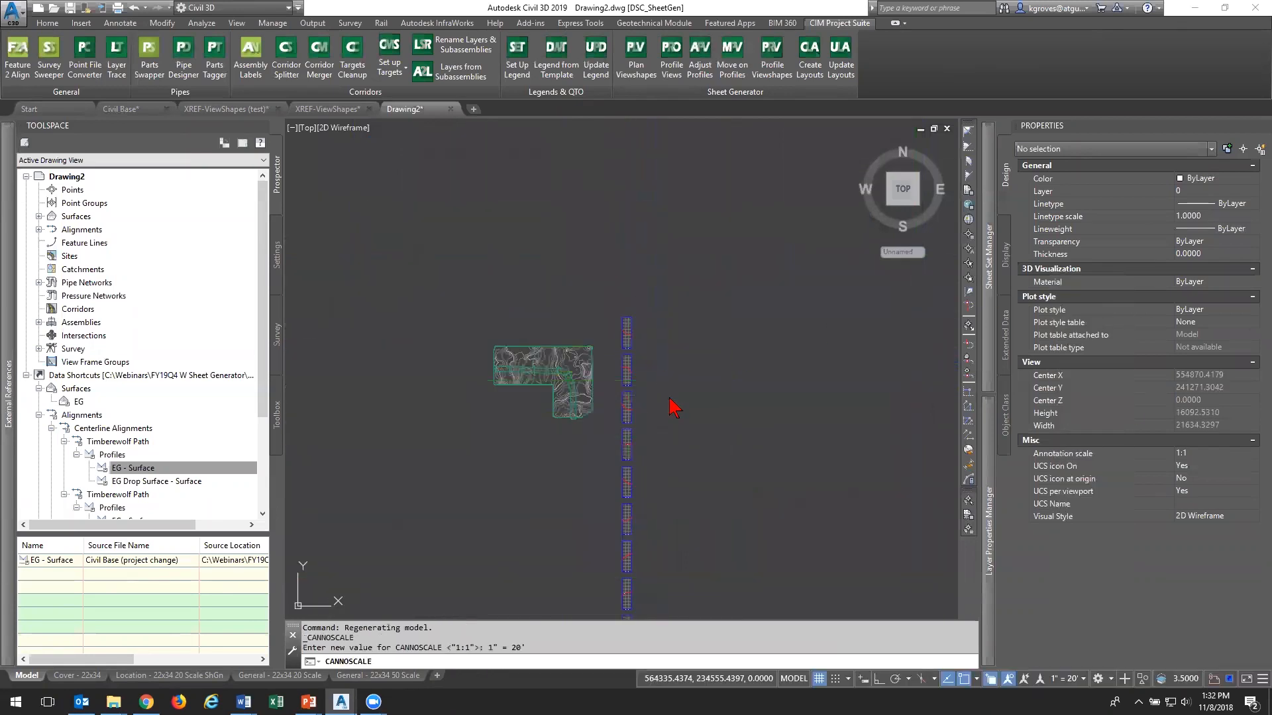
pyautogui.scroll(8, 514, 381)
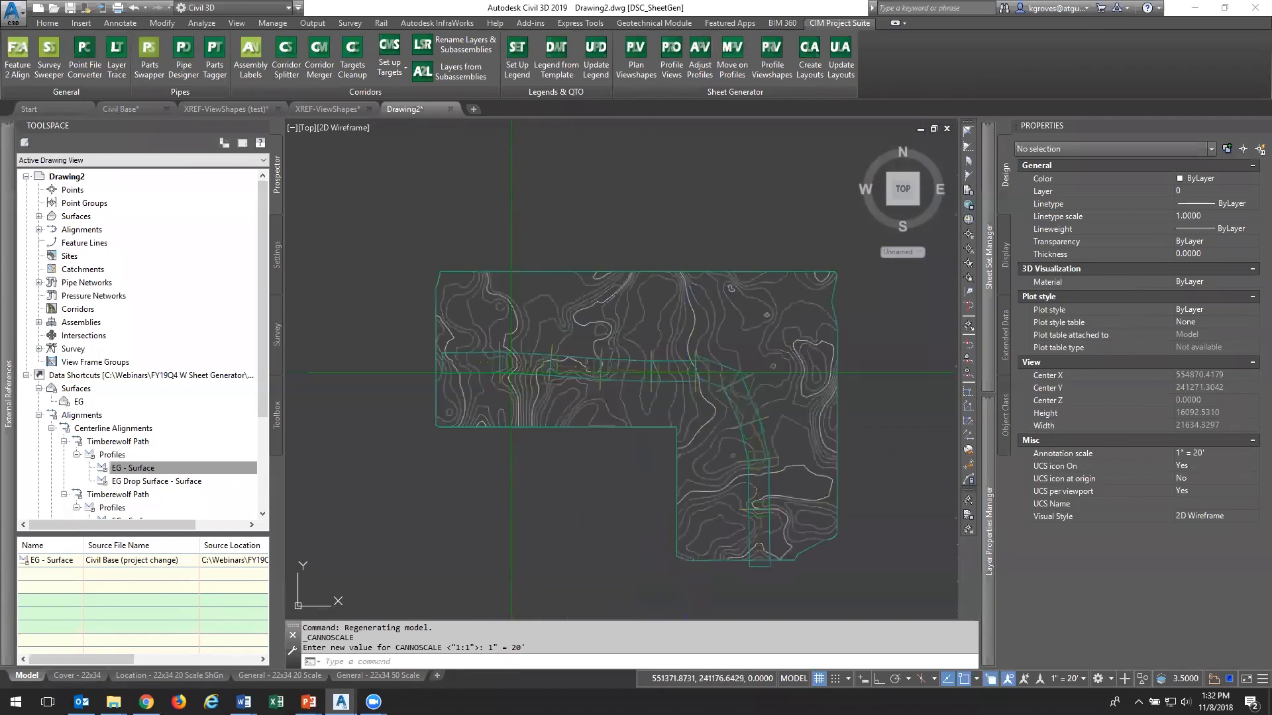
pyautogui.scroll(-4, 514, 381)
pyautogui.scroll(-2, 760, 379)
pyautogui.moveTo(760, 379); pyautogui.dragTo(557, 326, button='middle')
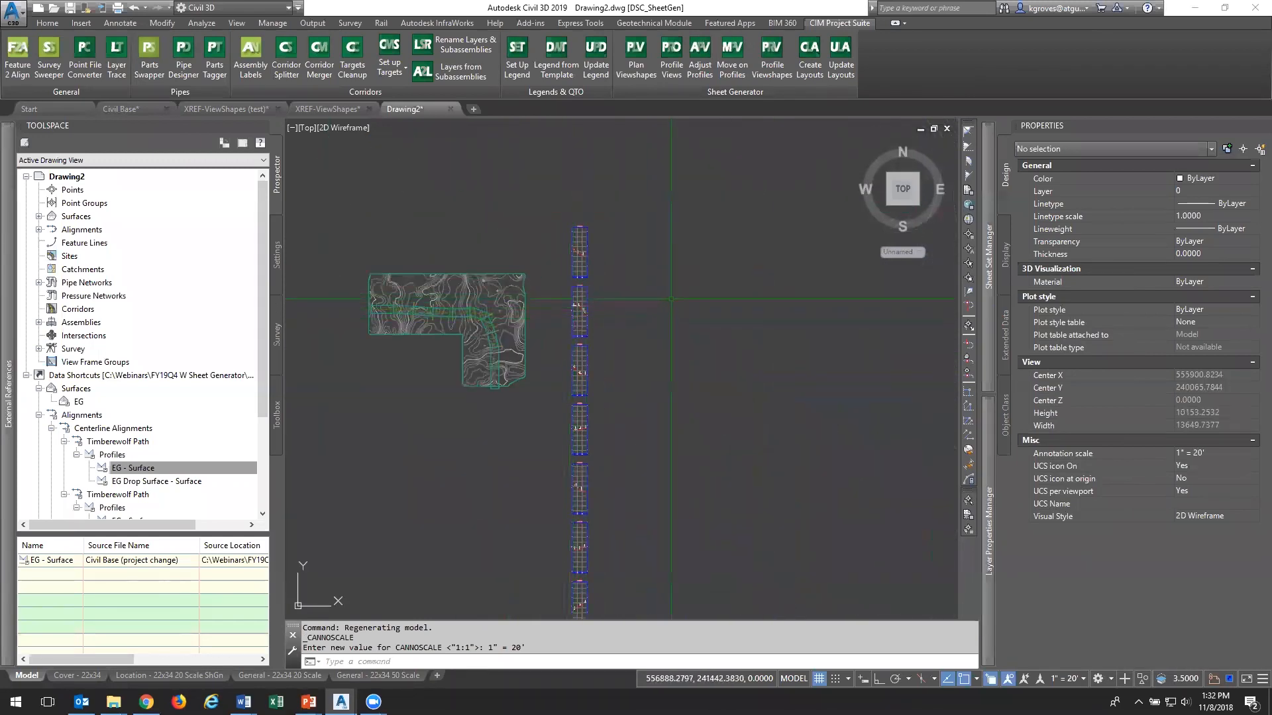
# Start adjusting all profile views and match their stations to the plan viewshapes on layer XREF-ViewShapes (test)|G-VSHP-PLAN-VIEW-SHAP
pyautogui.click(703, 67)
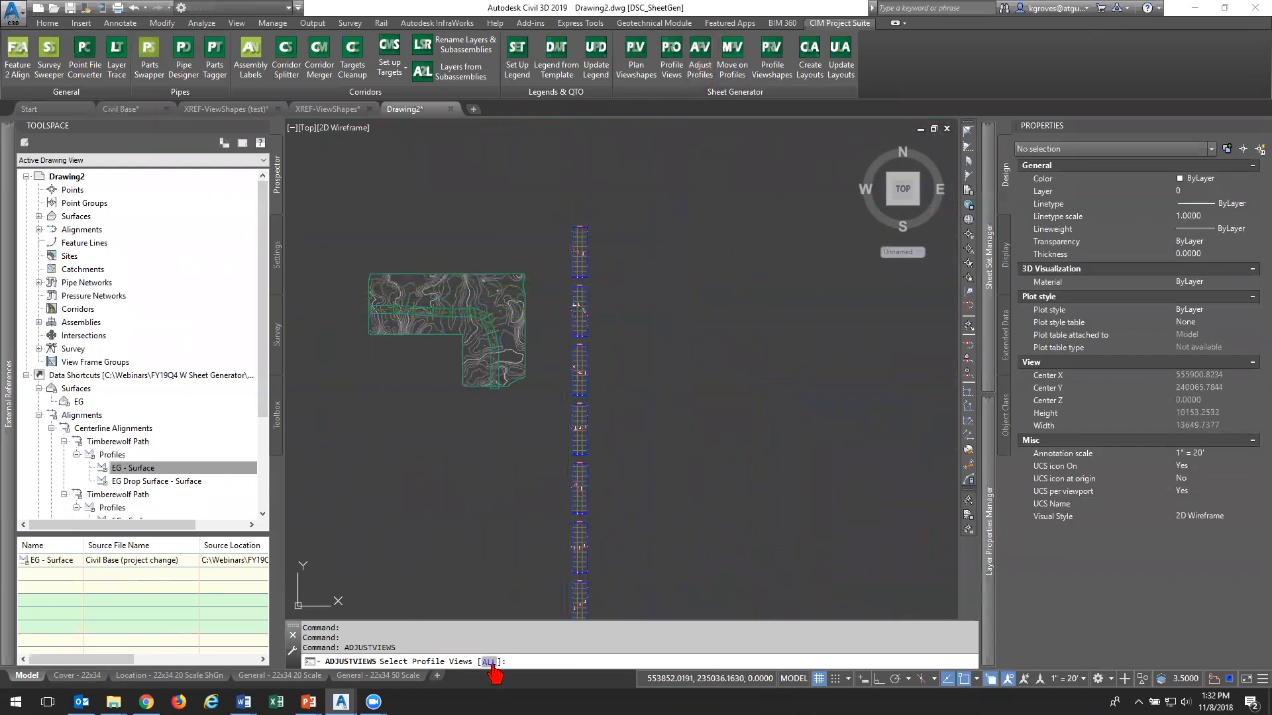
pyautogui.click(490, 662)
pyautogui.press('Return')
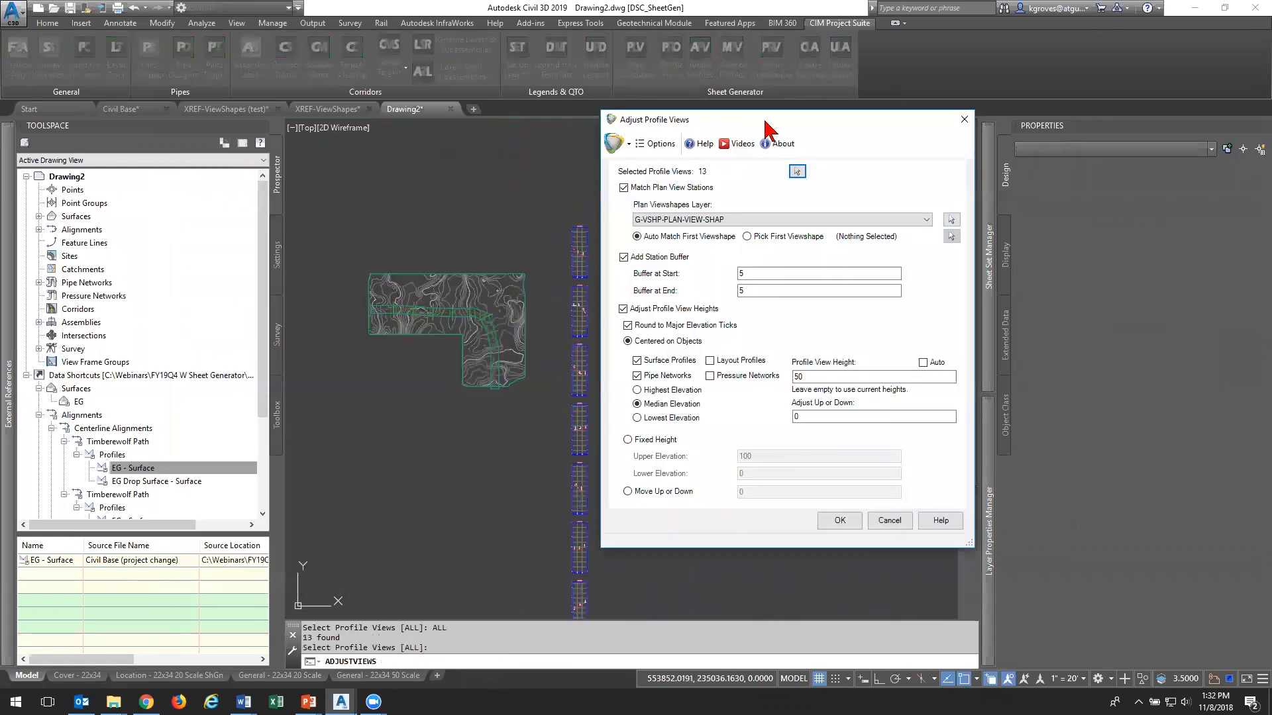
pyautogui.moveTo(765, 121); pyautogui.dragTo(600, 143)
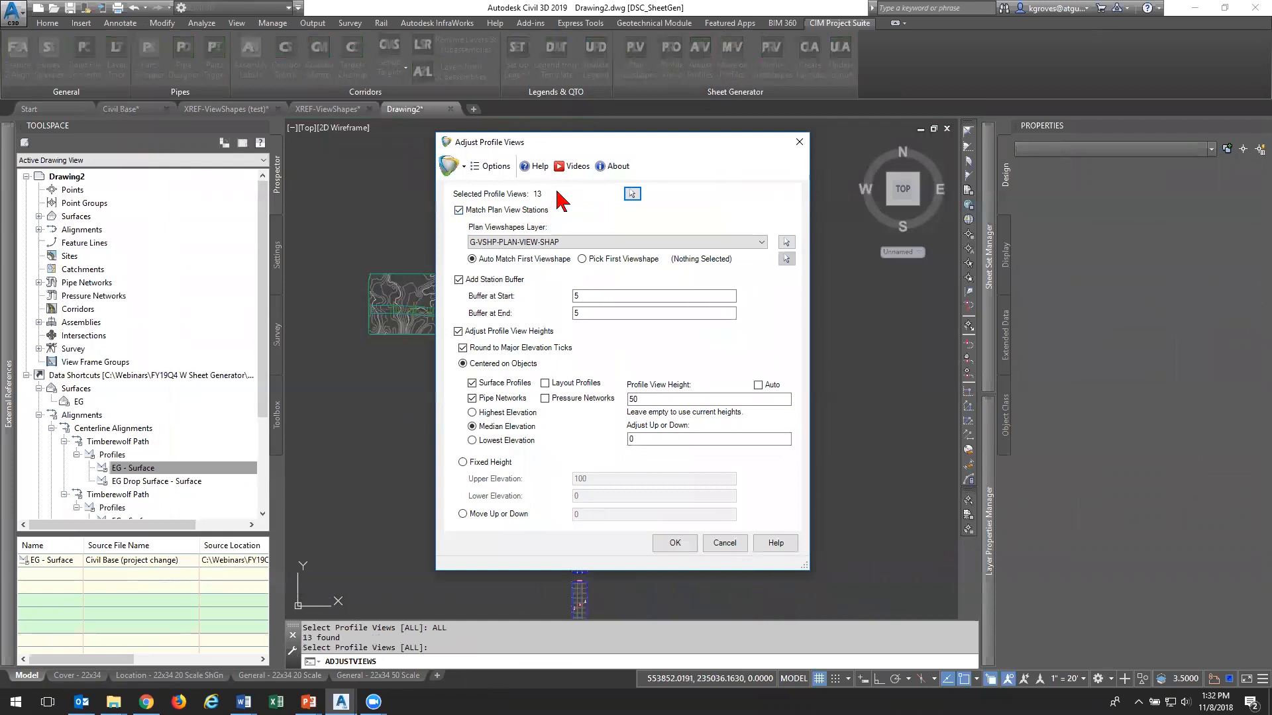
pyautogui.moveTo(592, 147)
pyautogui.mouseDown()
pyautogui.moveTo(775, 185)
pyautogui.moveTo(814, 177)
pyautogui.mouseUp()
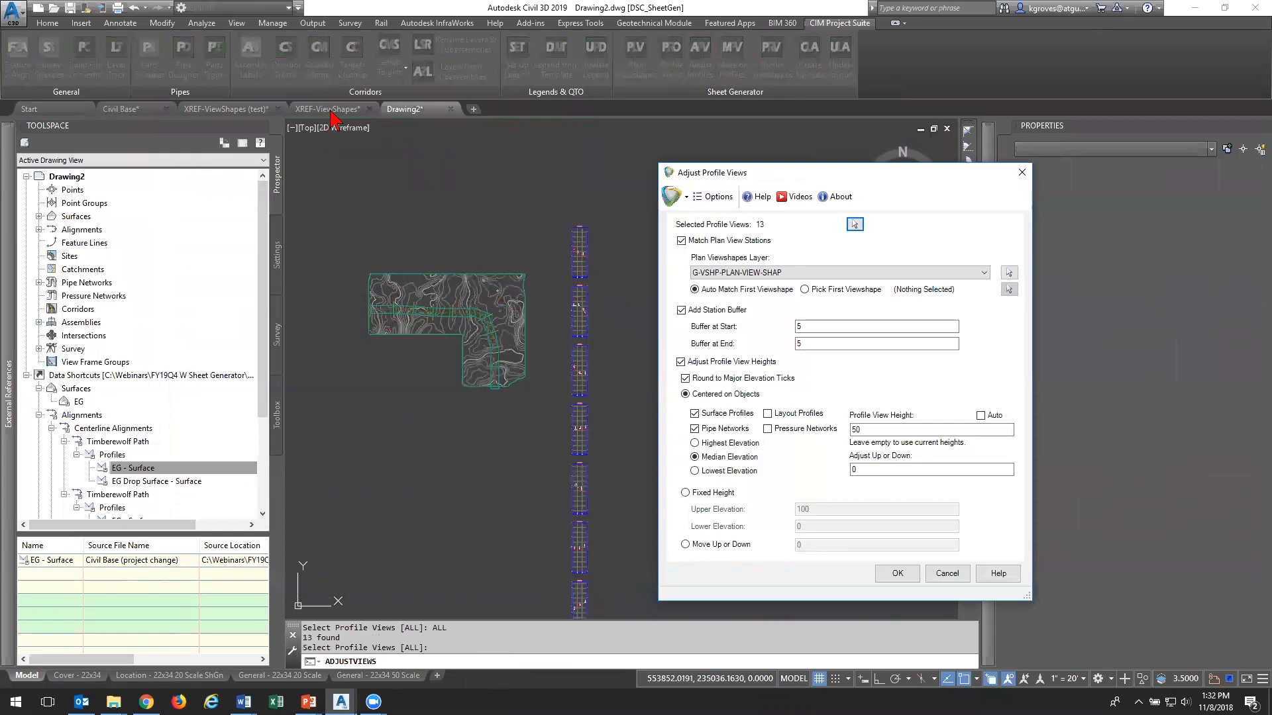
pyautogui.click(823, 274)
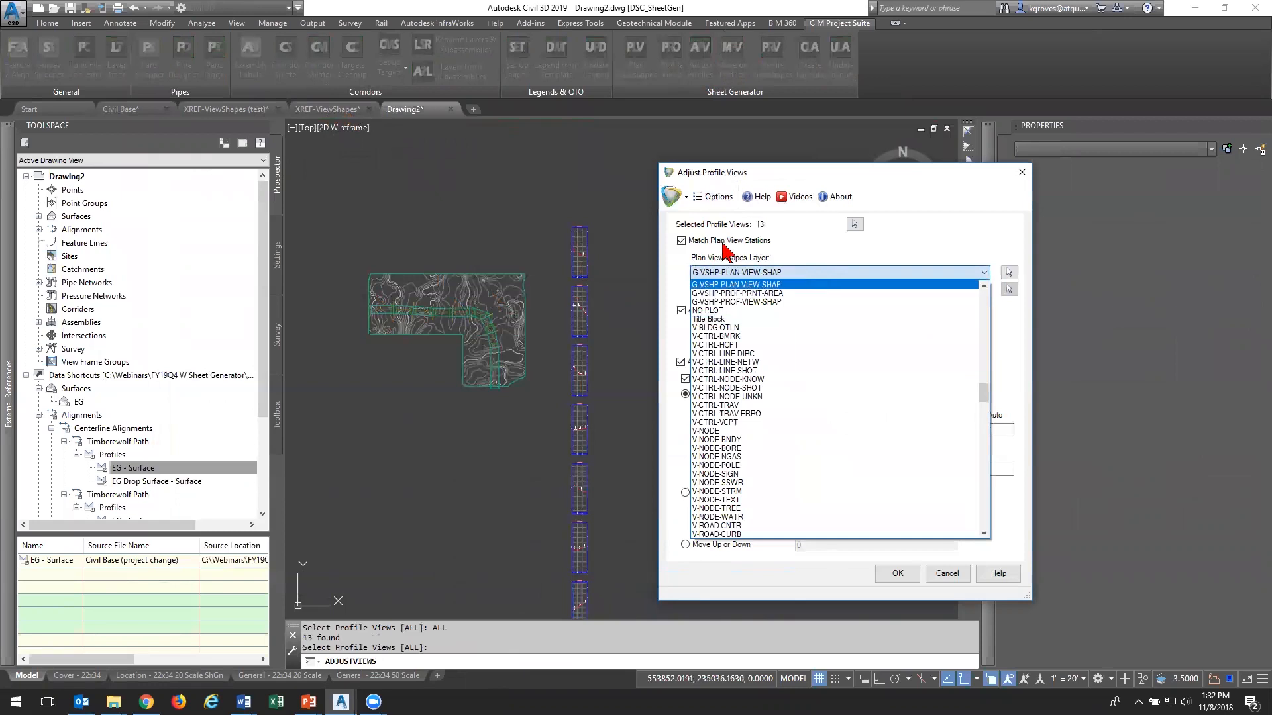
pyautogui.moveTo(987, 401); pyautogui.dragTo(994, 506)
pyautogui.scroll(-3, 992, 506)
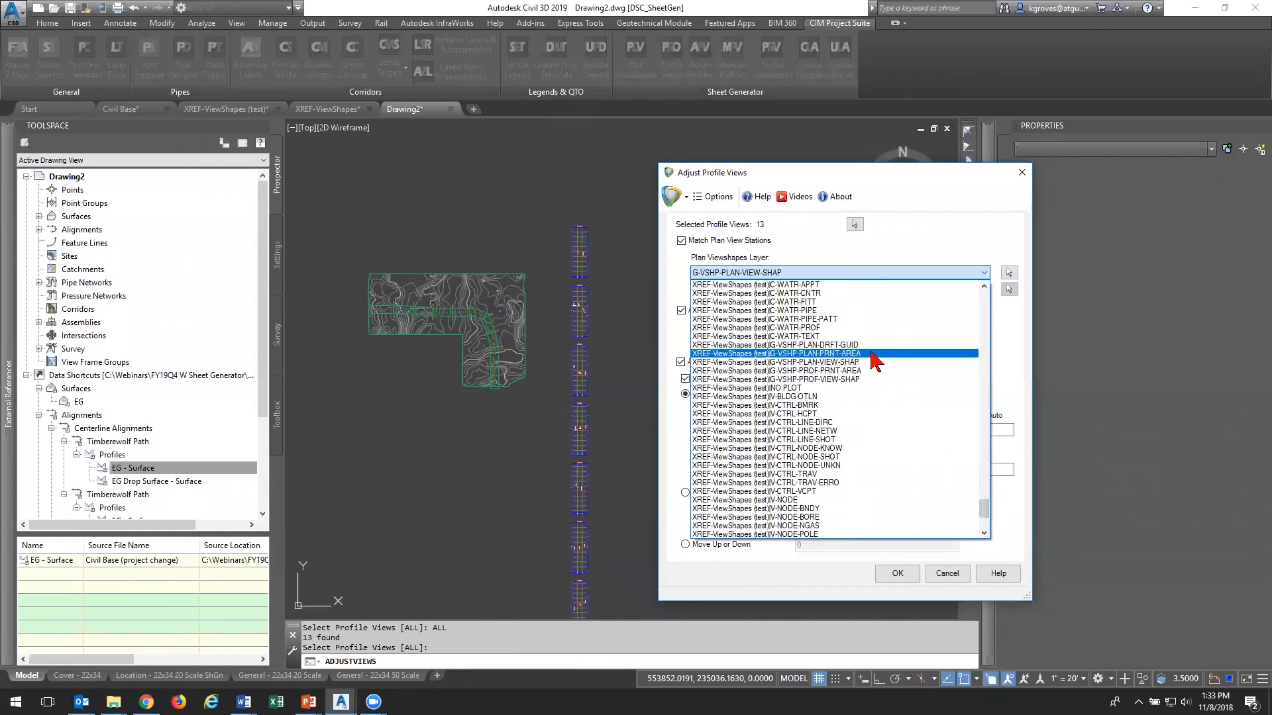
pyautogui.click(834, 362)
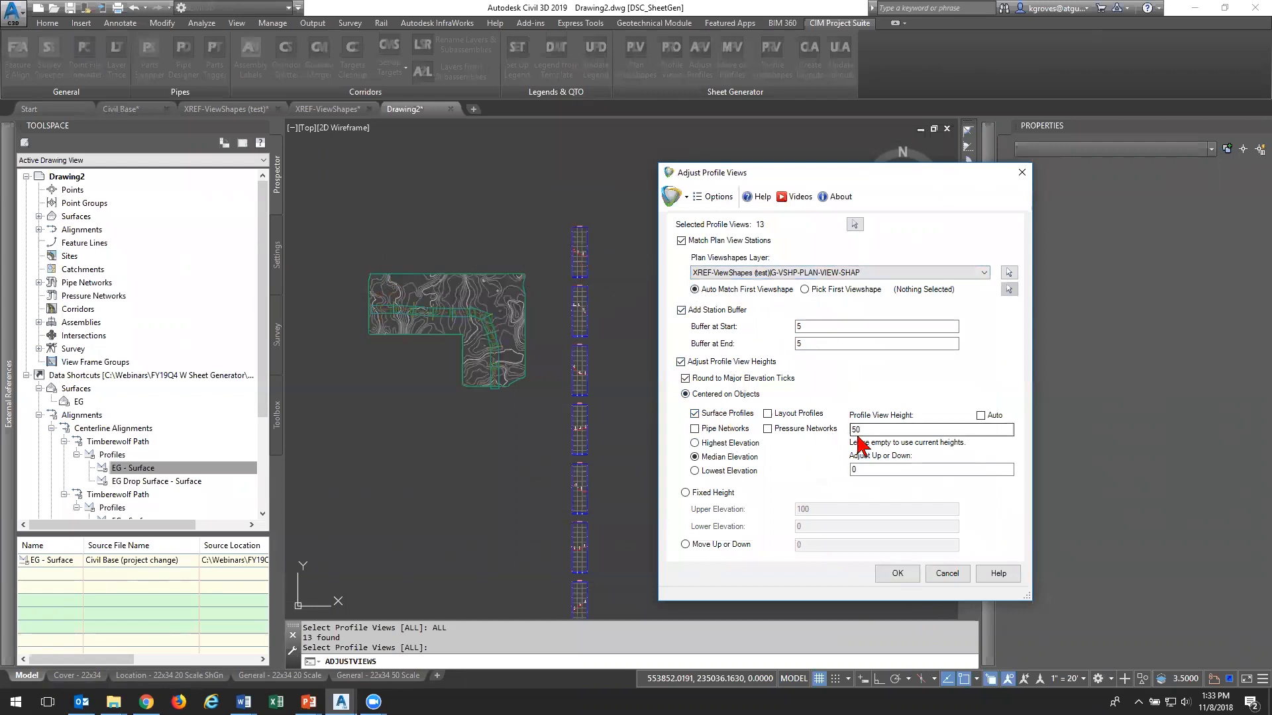
# Adjust the profile views with 5 station buffers and height 50, centered on the median elevation of surface profiles without pipe networks, accepting unmatched views
pyautogui.click(898, 575)
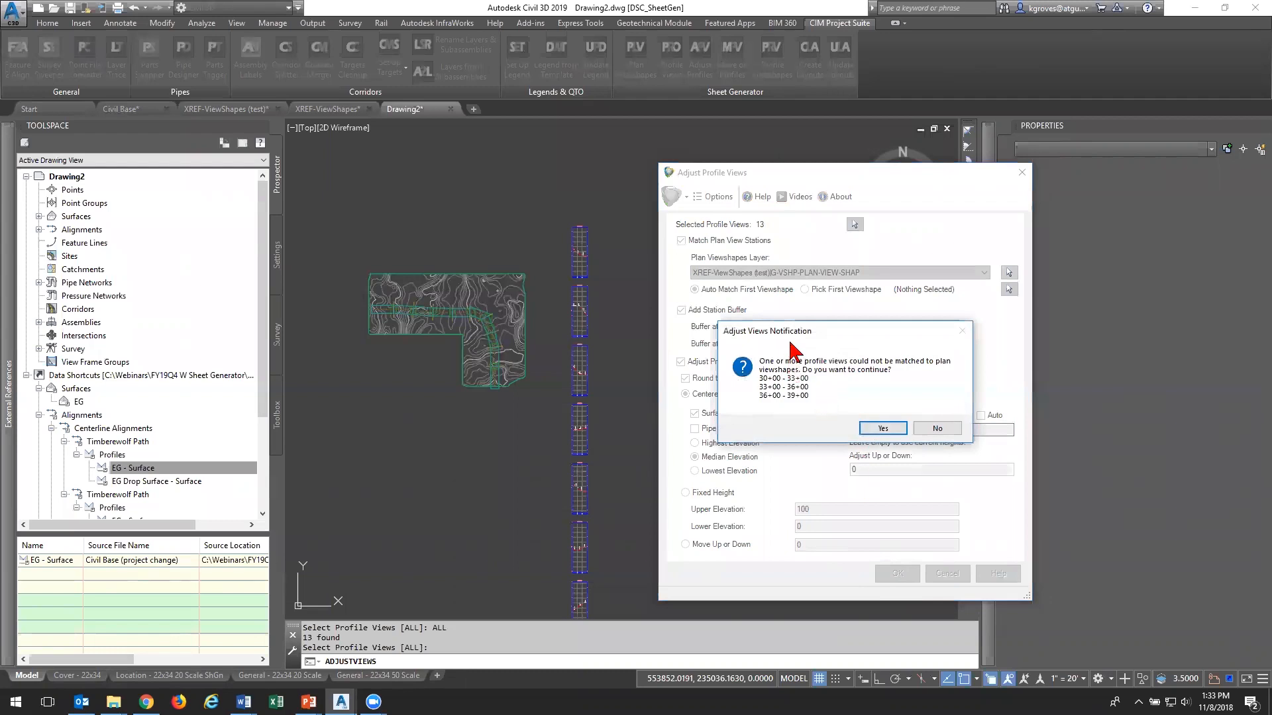
pyautogui.moveTo(792, 334); pyautogui.dragTo(737, 267)
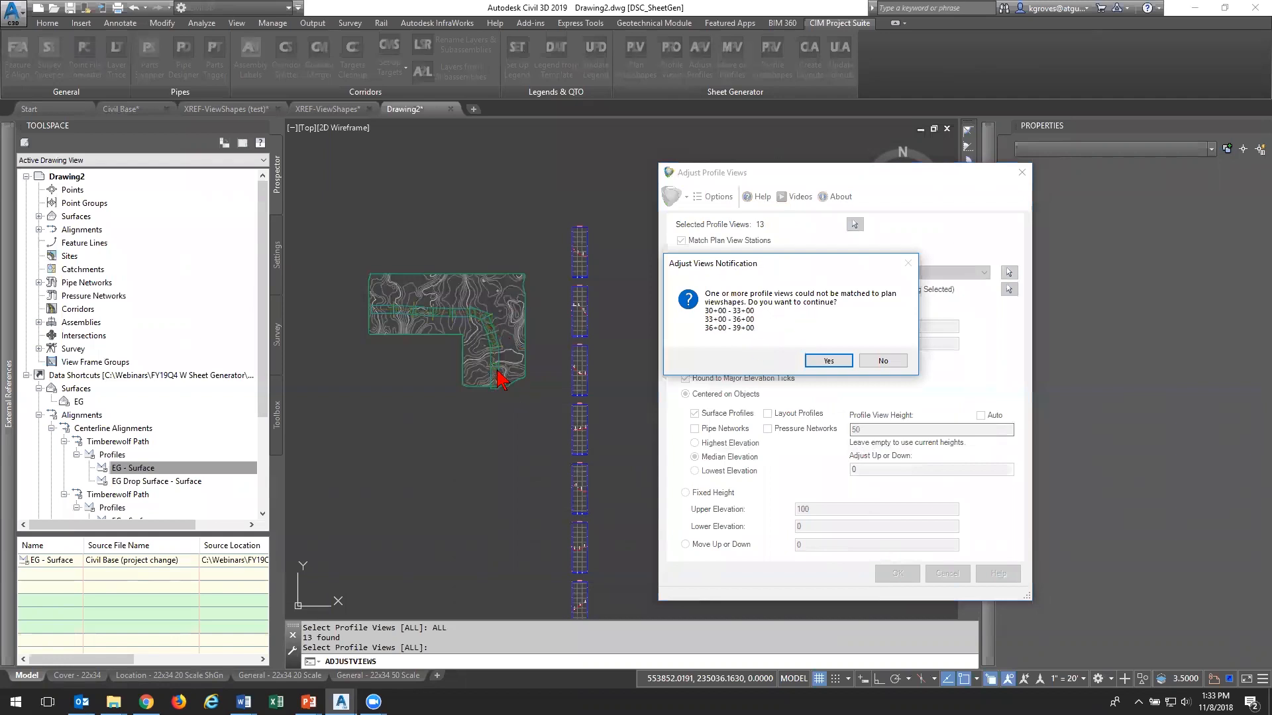
pyautogui.click(819, 361)
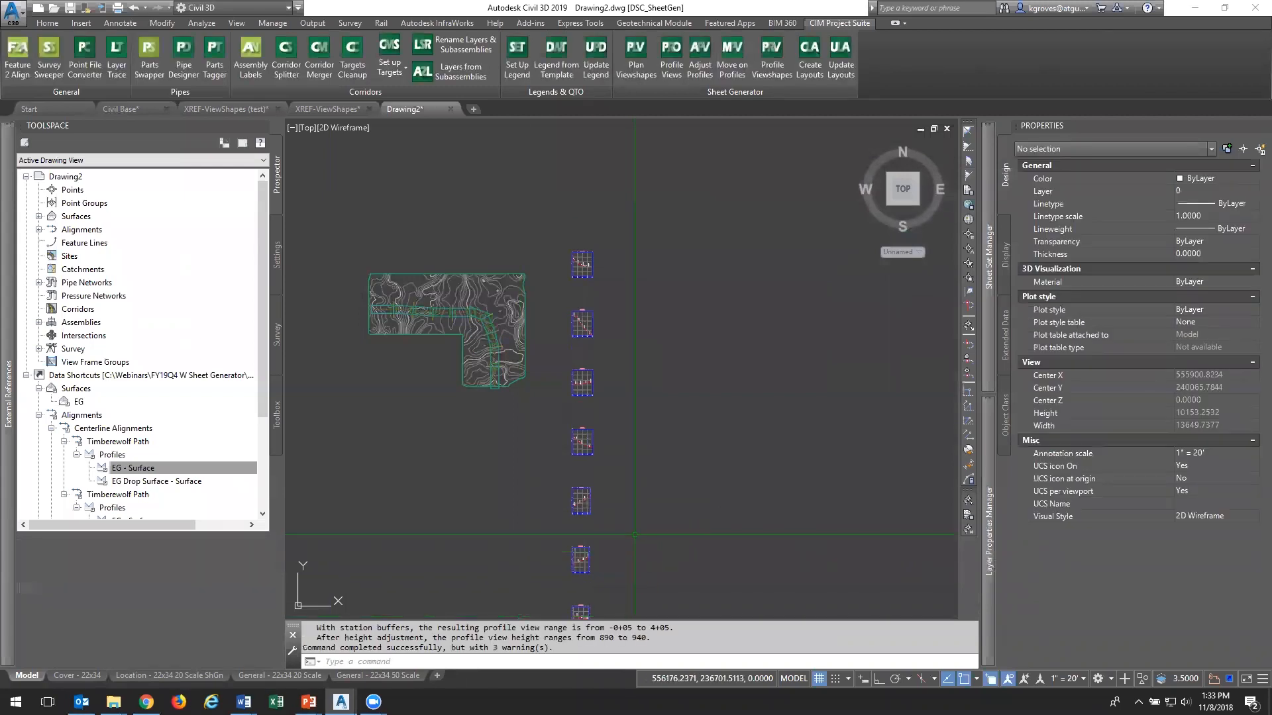
# Delete the three tall unmatched profile views at the lower end of the column
pyautogui.moveTo(631, 545); pyautogui.dragTo(534, 246, button='middle')
pyautogui.moveTo(493, 505); pyautogui.dragTo(454, 365, button='middle')
pyautogui.scroll(2, 443, 411)
pyautogui.scroll(4, 443, 410)
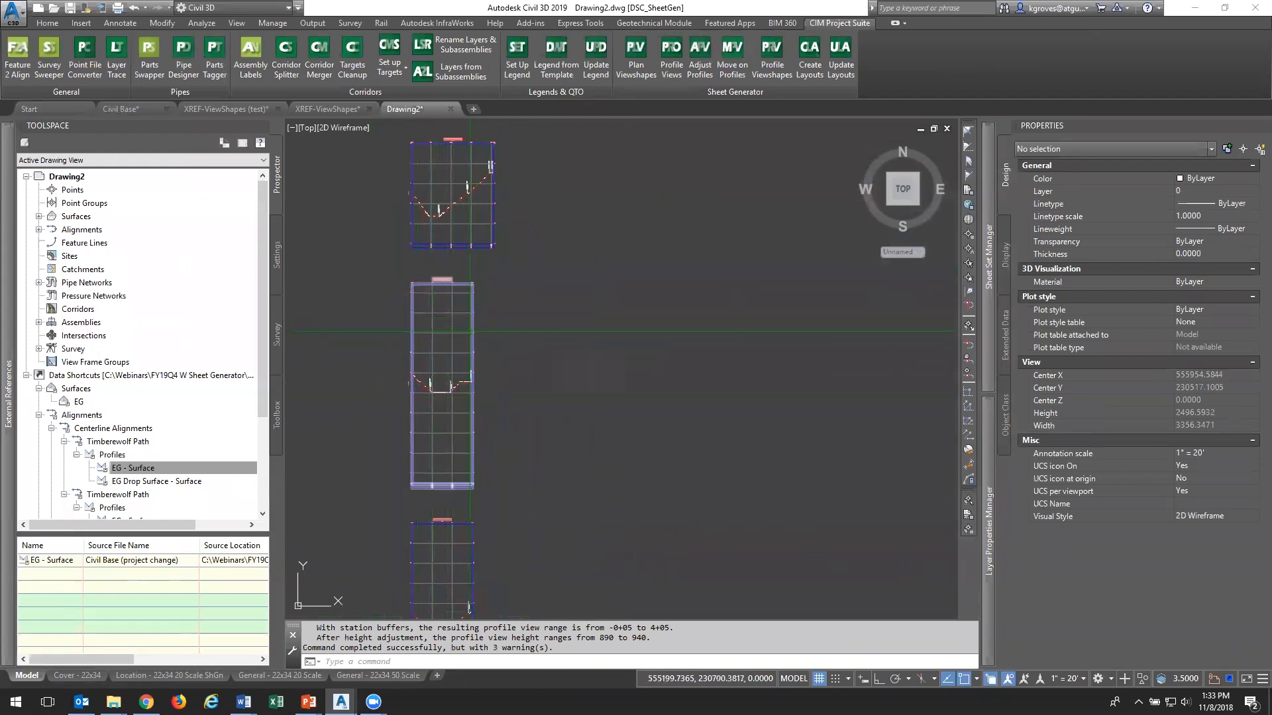
pyautogui.scroll(-4, 457, 294)
pyautogui.click(452, 331)
pyautogui.click(453, 398)
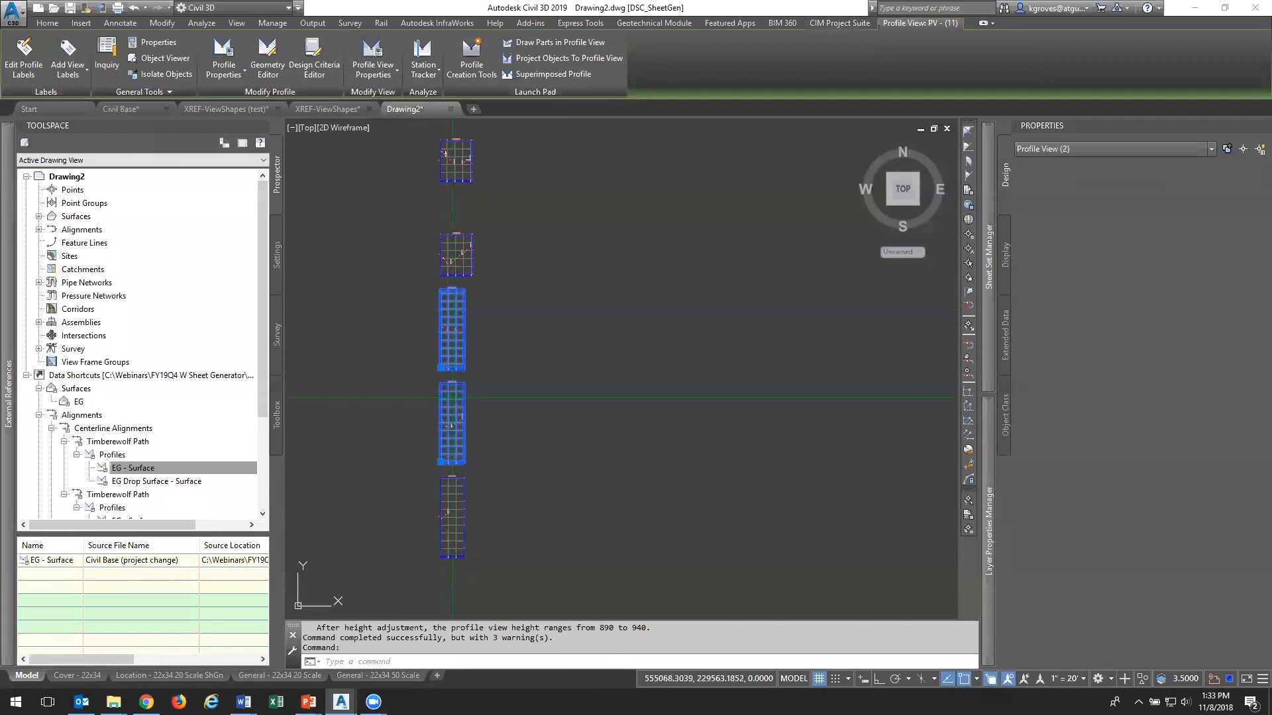
pyautogui.click(452, 516)
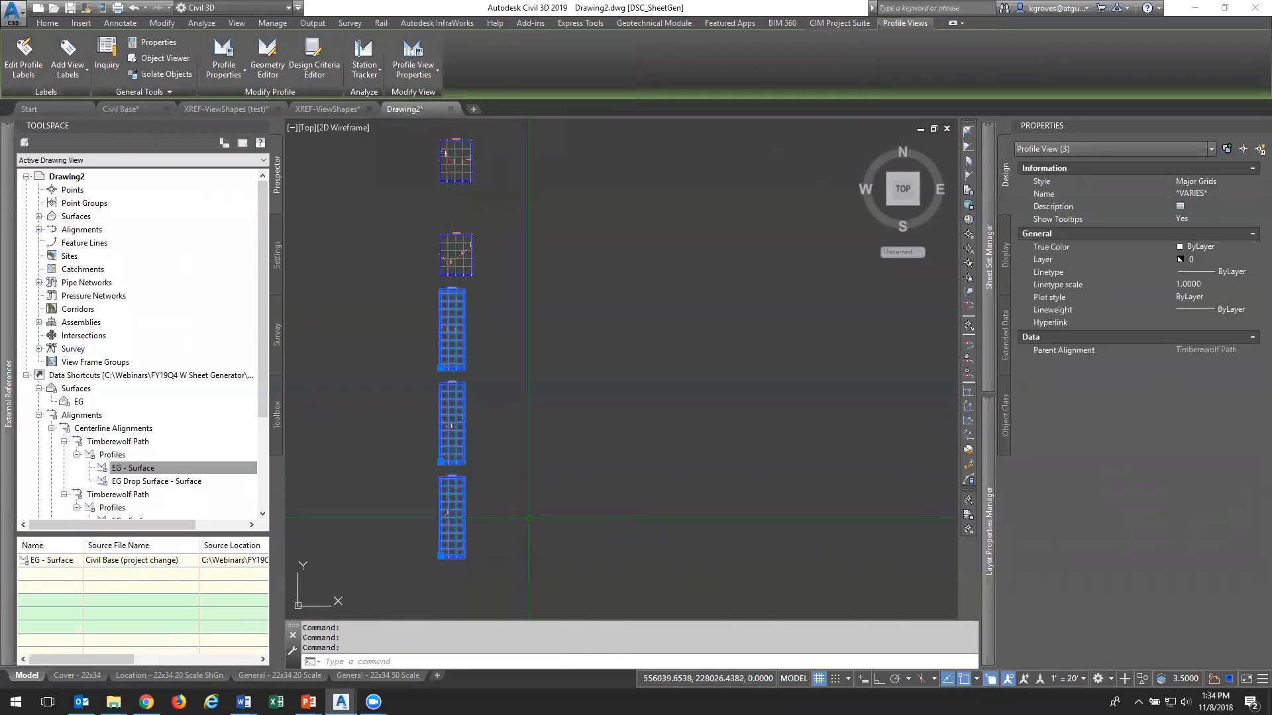
pyautogui.press('Delete')
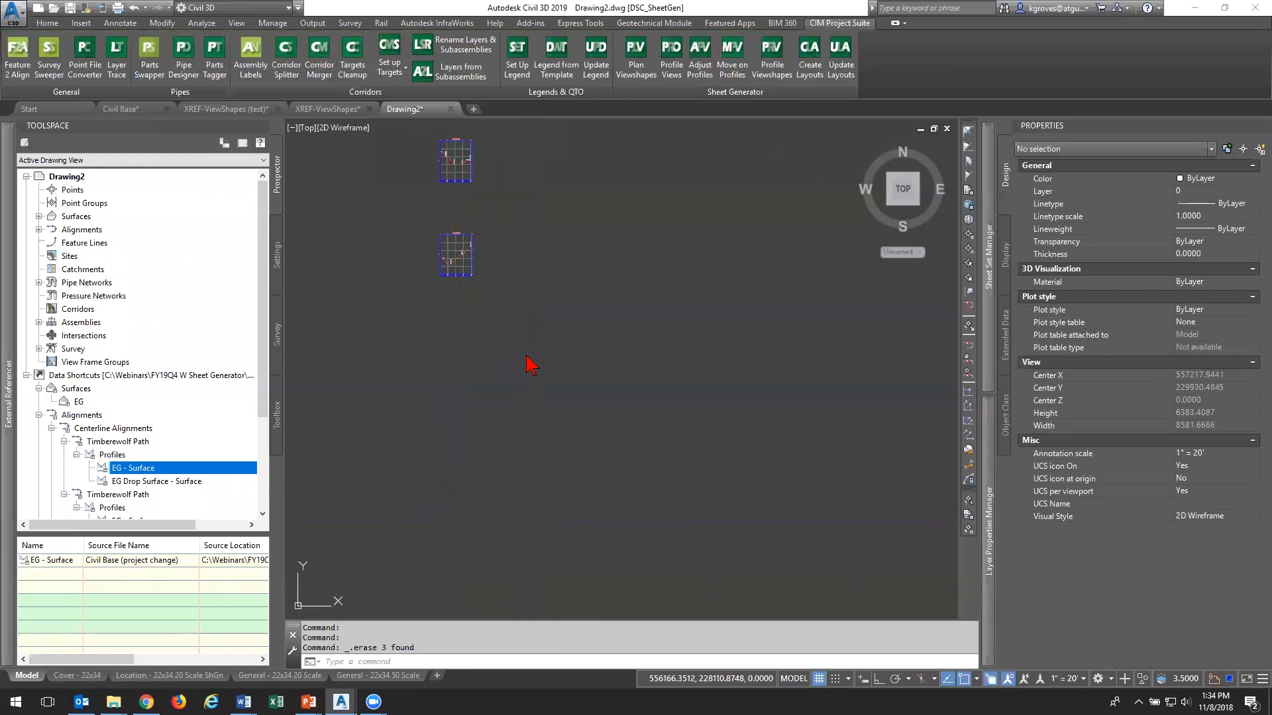
# Examine the profile data of the EG - Surface profile in the first profile view, leaving its properties unedited
pyautogui.scroll(-6, 488, 326)
pyautogui.moveTo(471, 146); pyautogui.dragTo(506, 380, button='middle')
pyautogui.scroll(8, 505, 319)
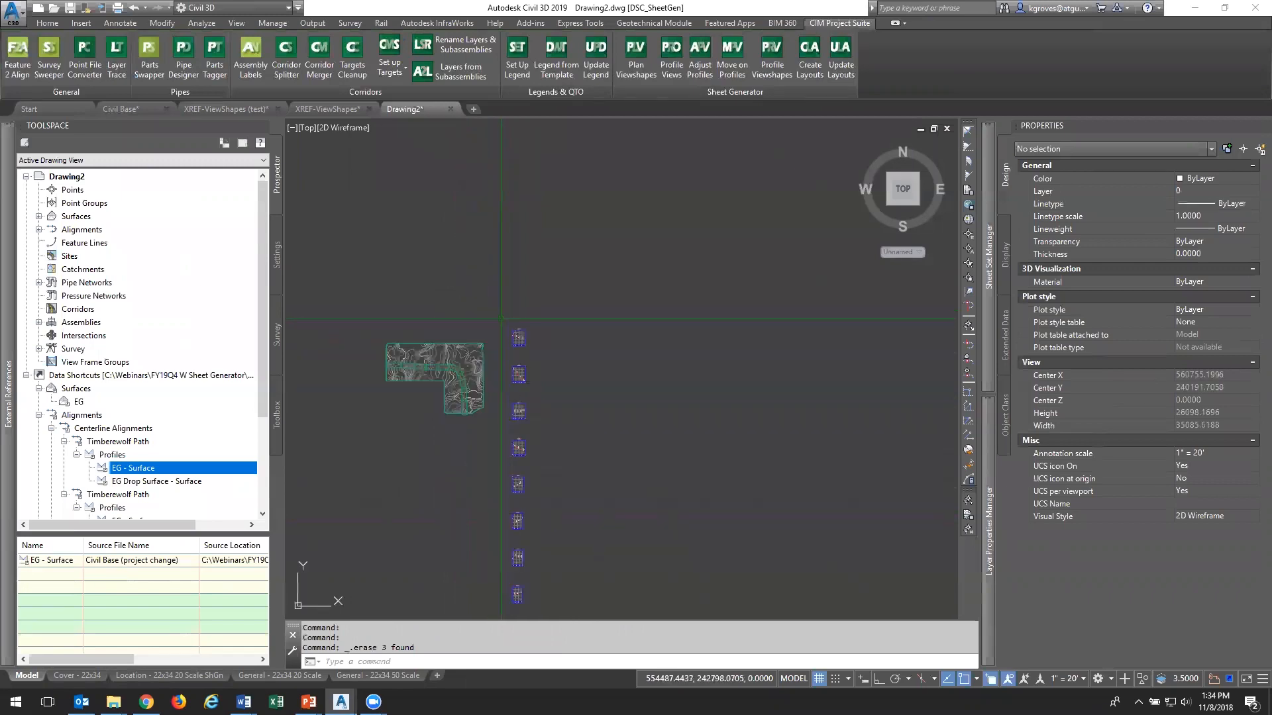
pyautogui.scroll(8, 583, 381)
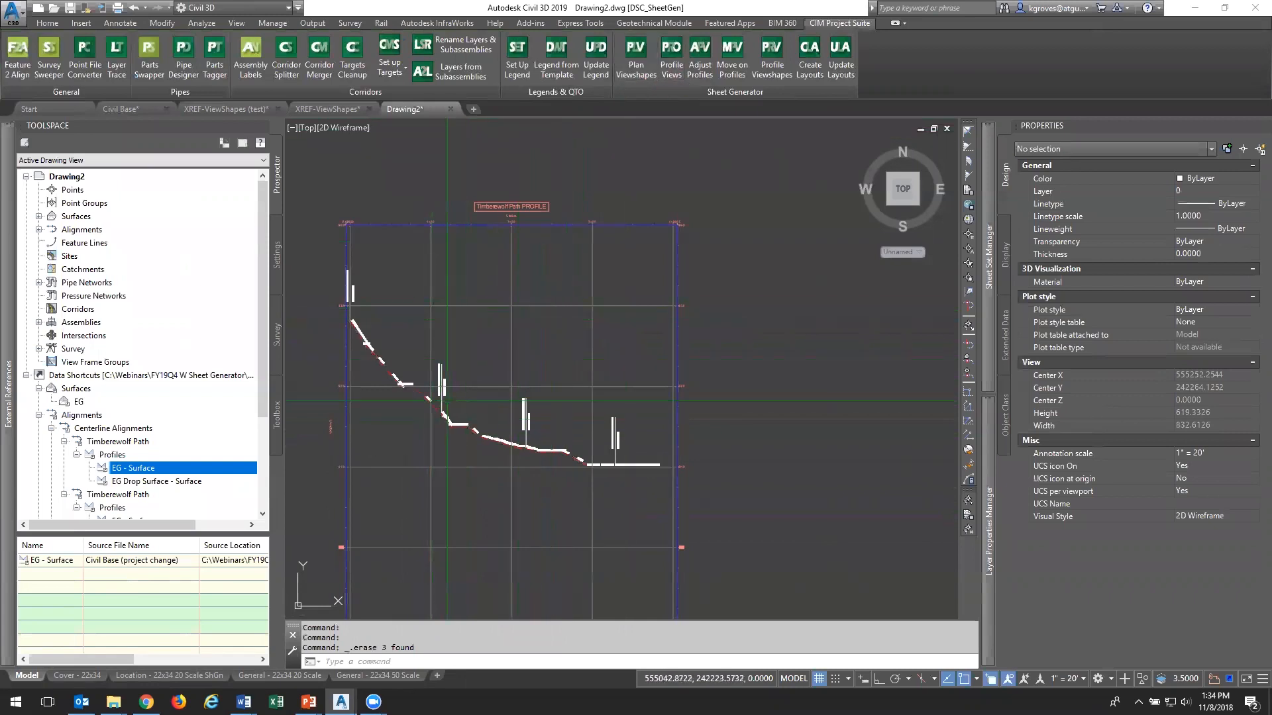
pyautogui.click(425, 397)
pyautogui.rightClick(420, 394)
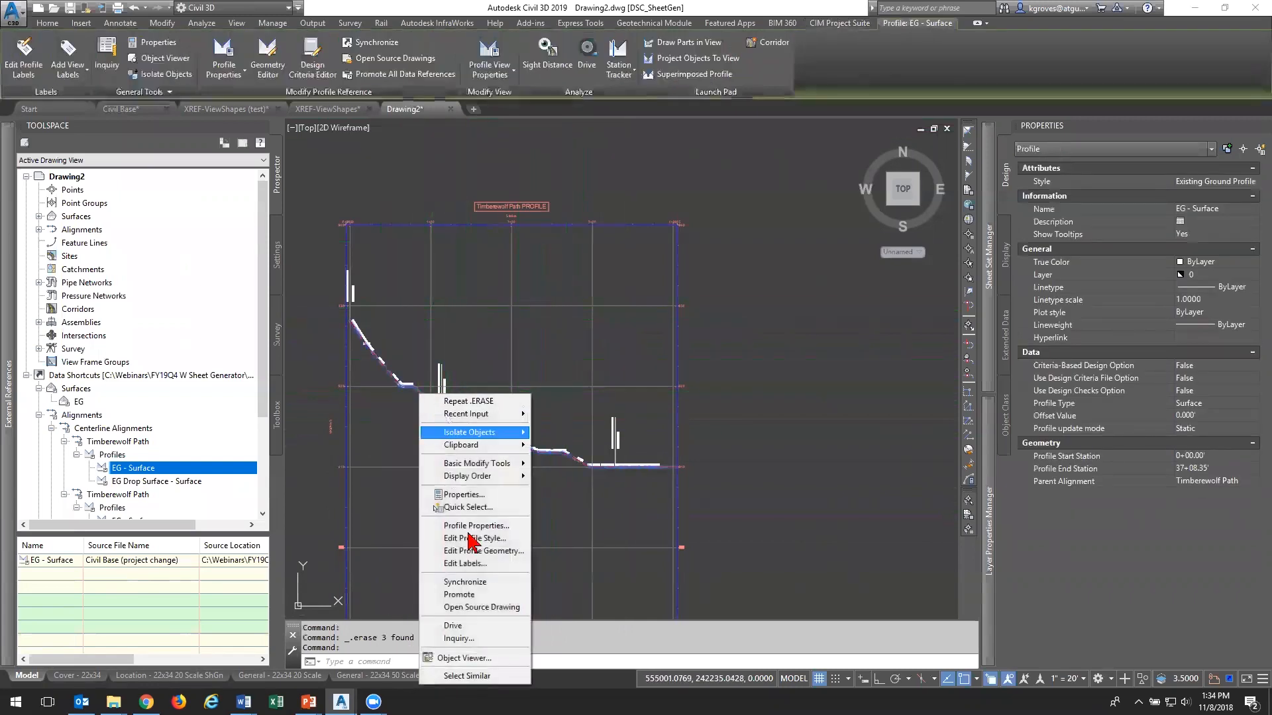
pyautogui.click(500, 526)
pyautogui.click(486, 210)
pyautogui.click(792, 358)
pyautogui.press('ctrl')
pyautogui.press('ctrl')
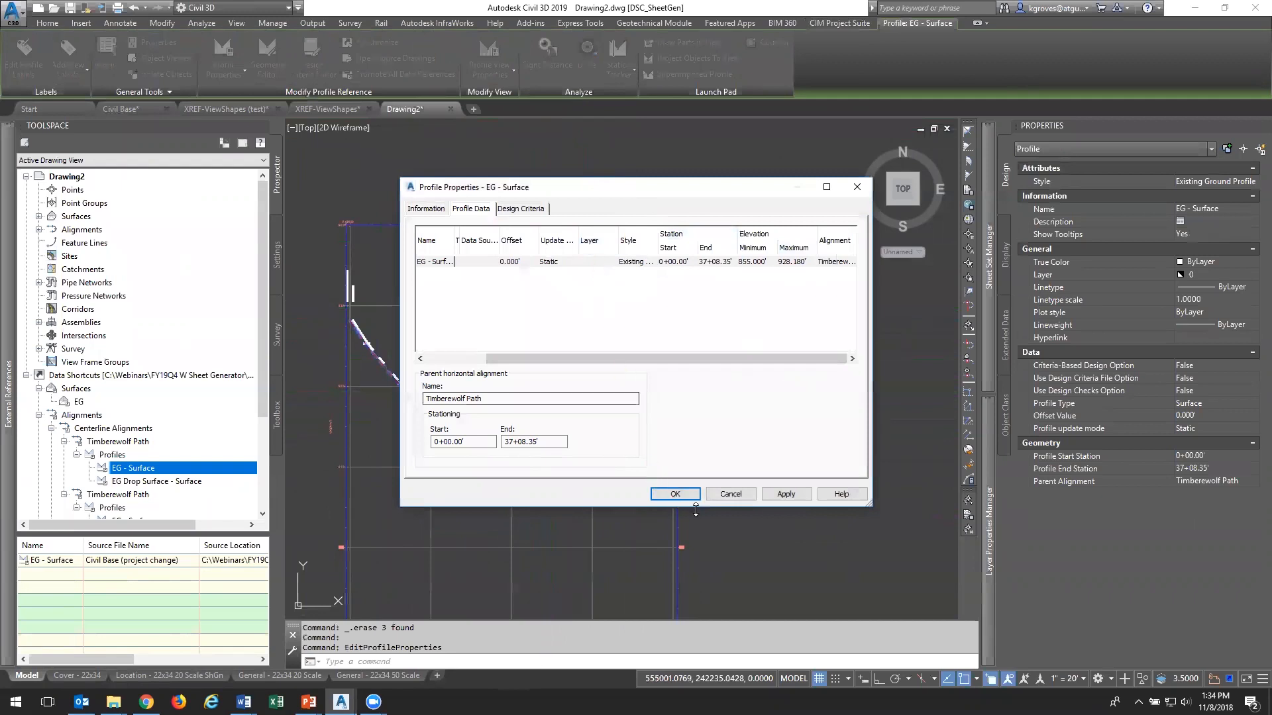
pyautogui.click(730, 495)
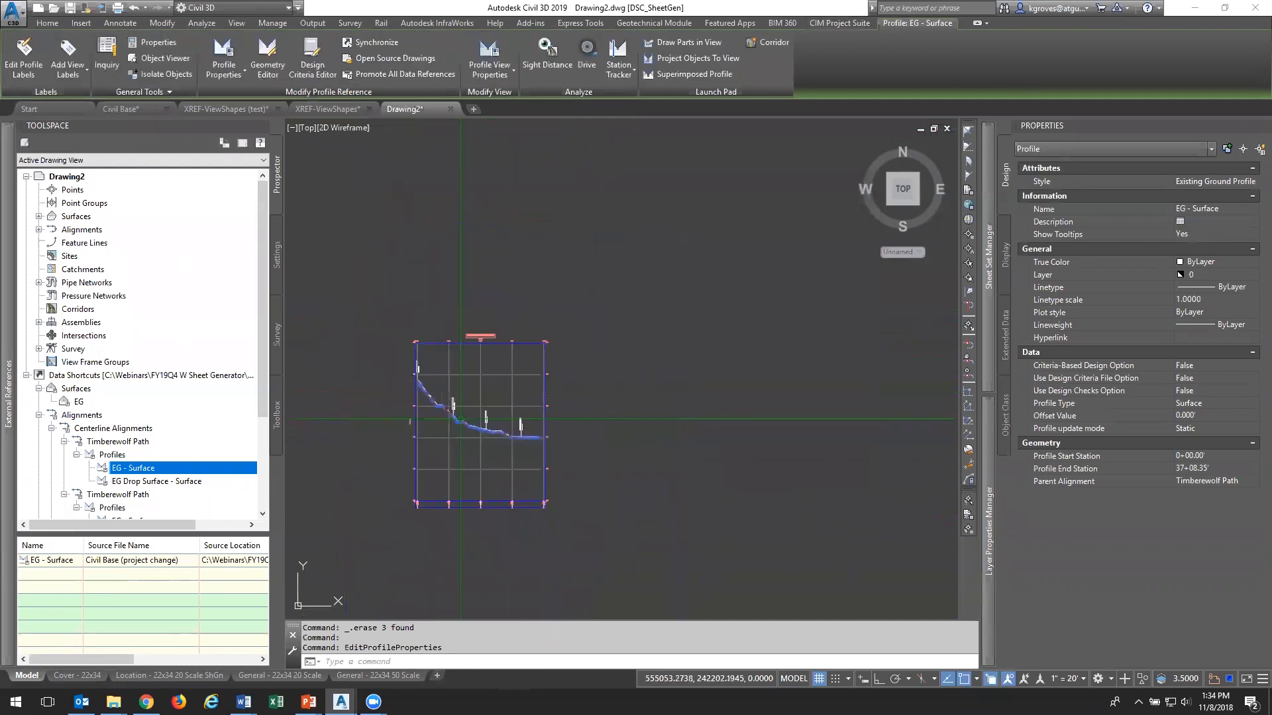
pyautogui.press('Escape')
# Create a reference to the C-MUNI-STRM pipe network from the data shortcuts
pyautogui.scroll(-6, 454, 447)
pyautogui.moveTo(454, 513)
pyautogui.mouseDown(button='middle')
pyautogui.moveTo(491, 451)
pyautogui.moveTo(659, 303)
pyautogui.mouseUp(button='middle')
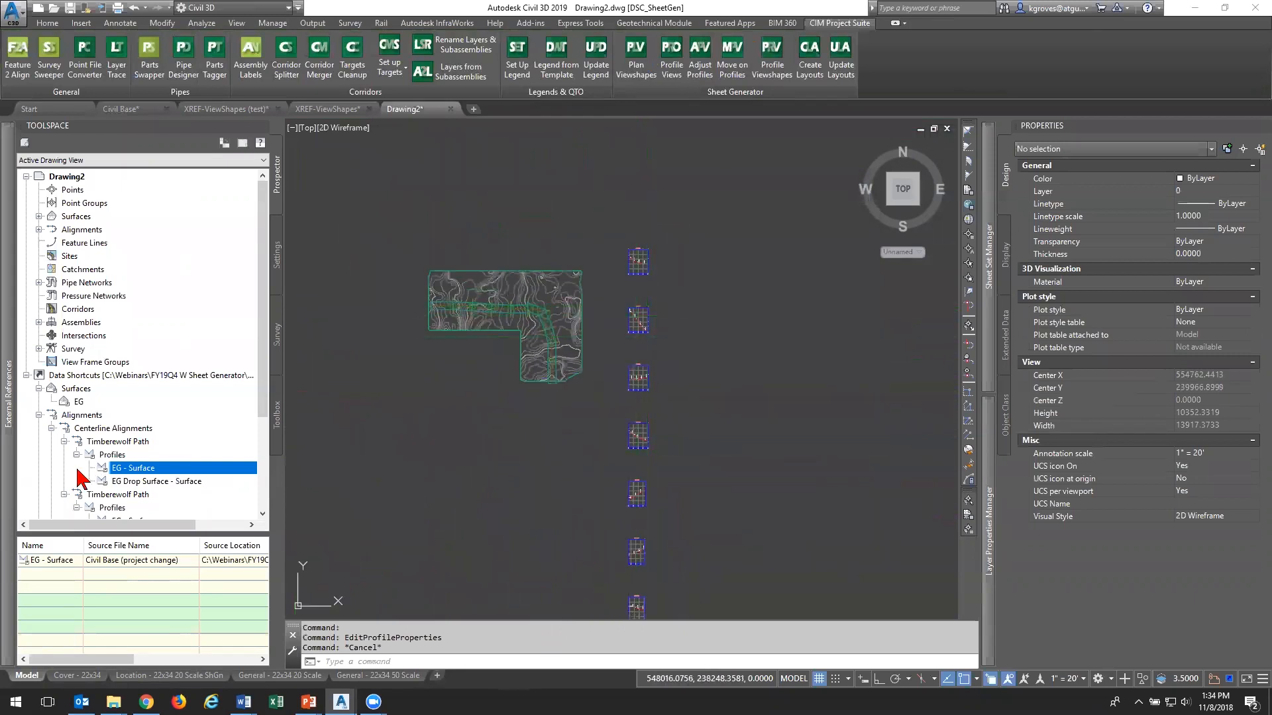
pyautogui.click(51, 428)
pyautogui.click(38, 495)
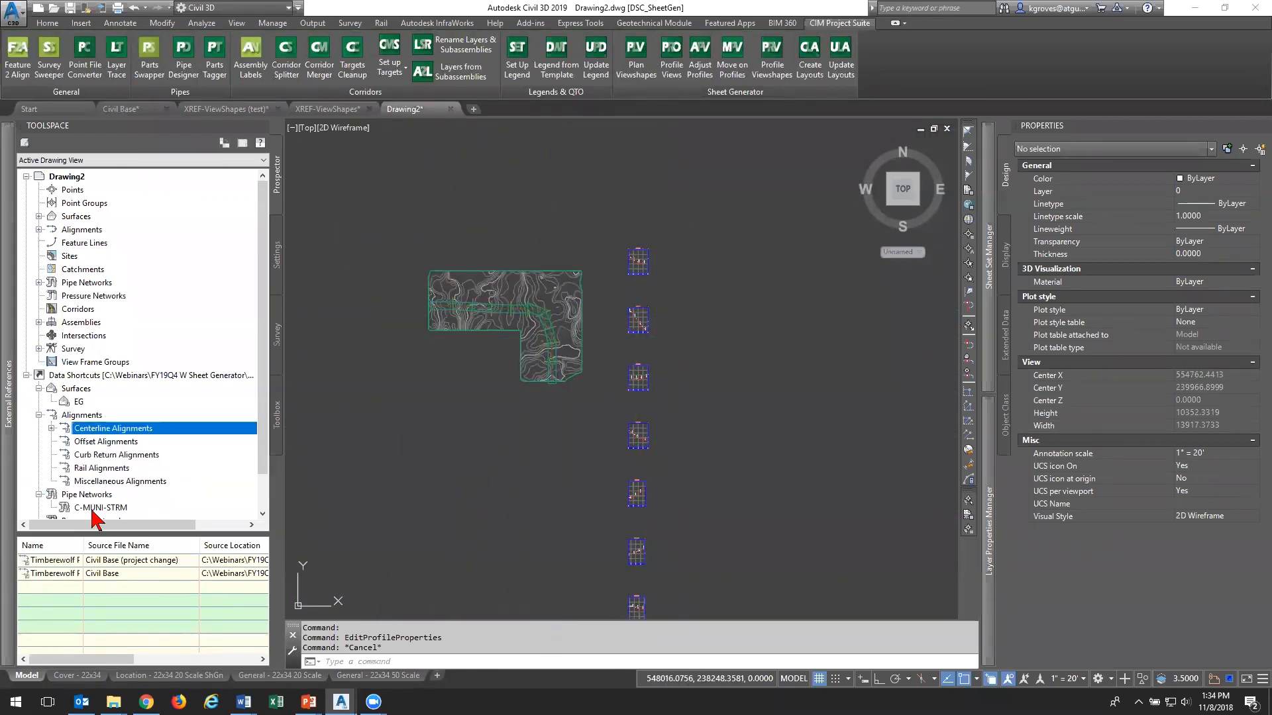
pyautogui.click(100, 508)
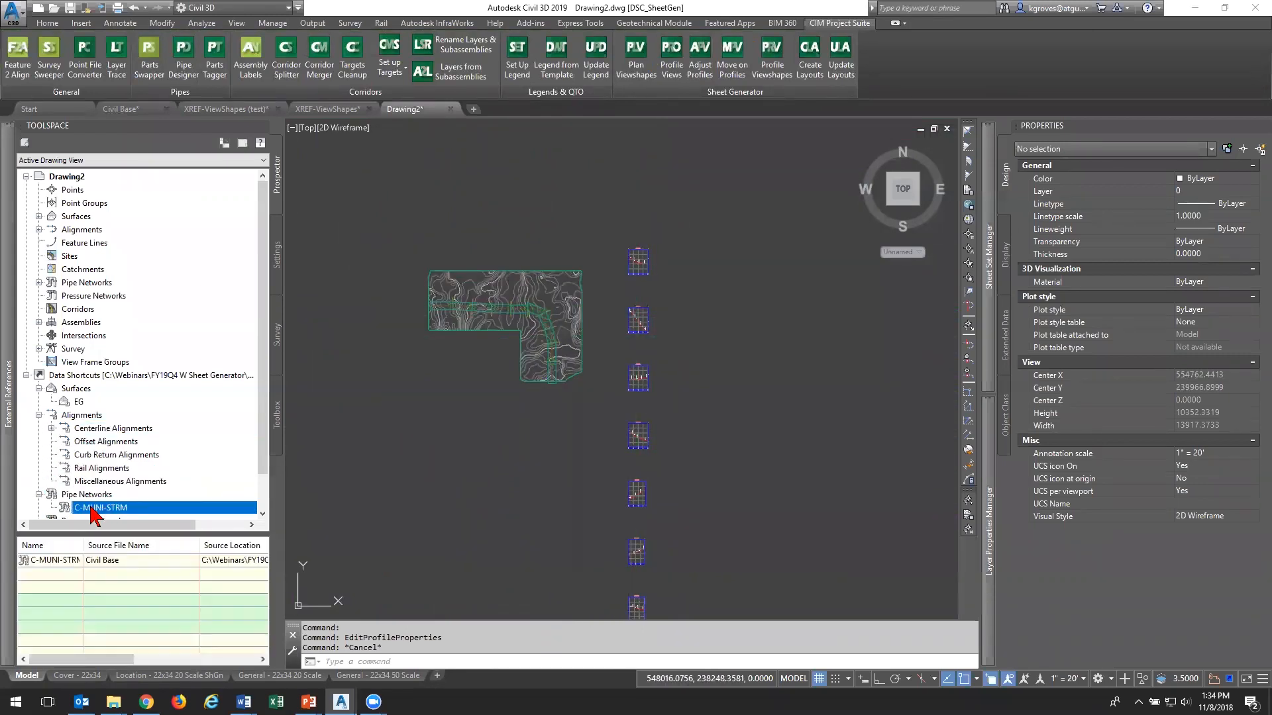
pyautogui.click(610, 314)
pyautogui.click(608, 347)
pyautogui.click(578, 507)
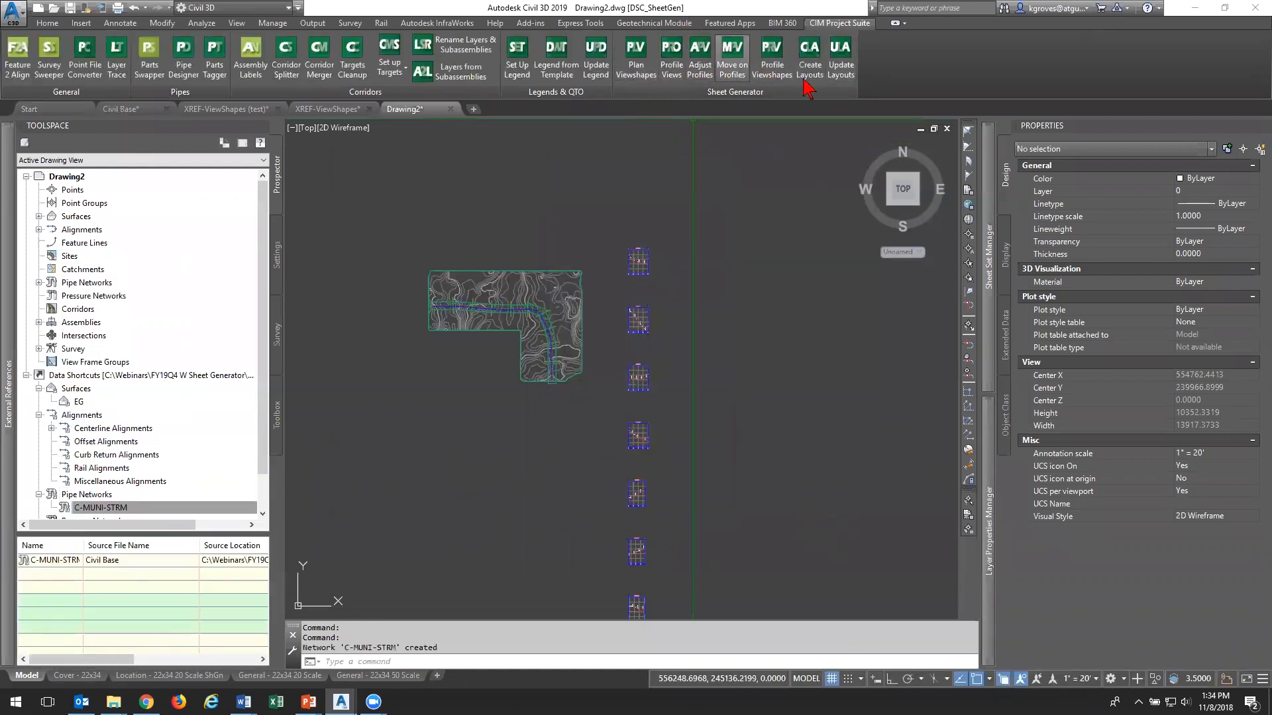
# Run UPDATEPROFILEVIEWPARTS on all profile views, accepting 25 as the maximum horizontal distance of parts to the alignment
pyautogui.write('upd')
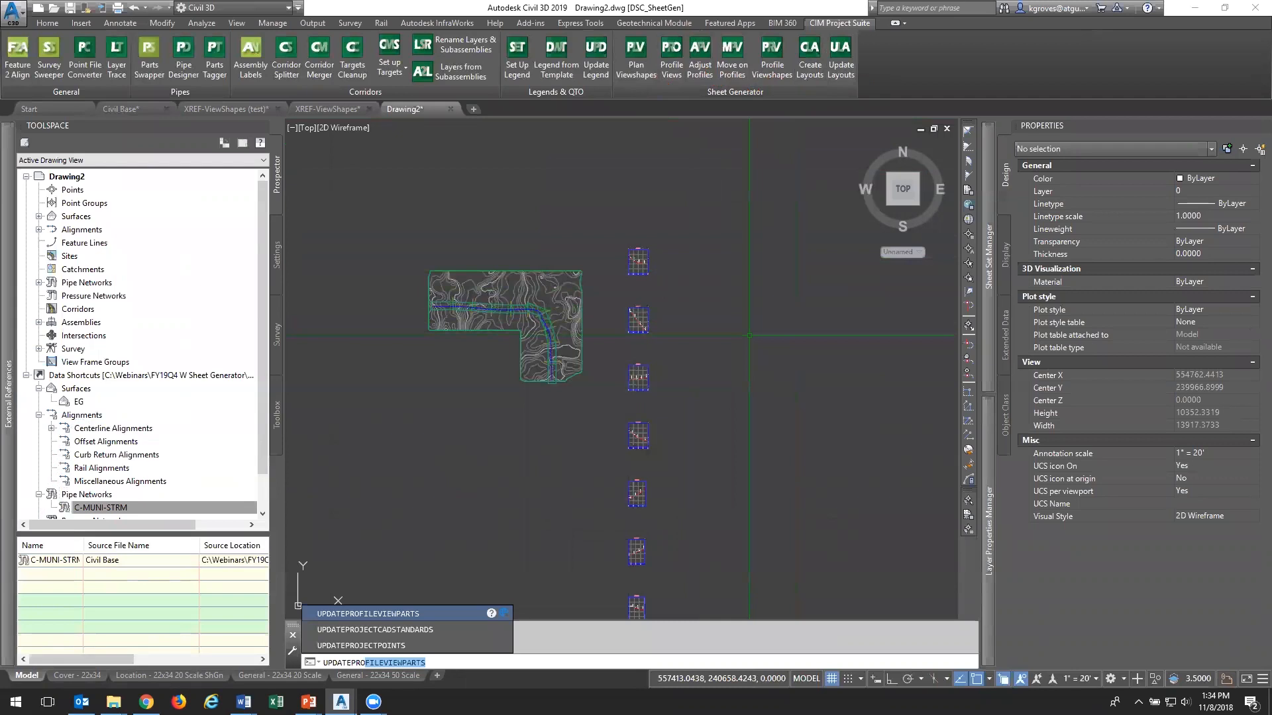
pyautogui.write('atepro')
pyautogui.press('Return')
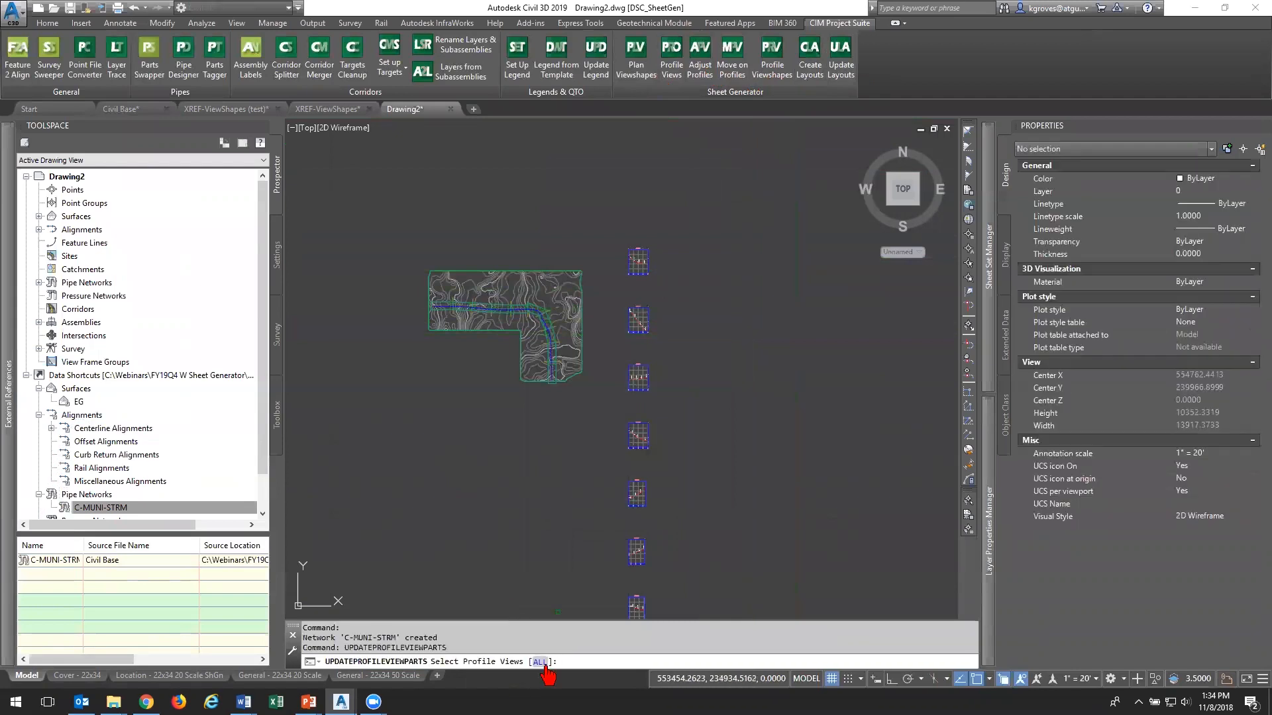
pyautogui.click(541, 663)
pyautogui.press('Return')
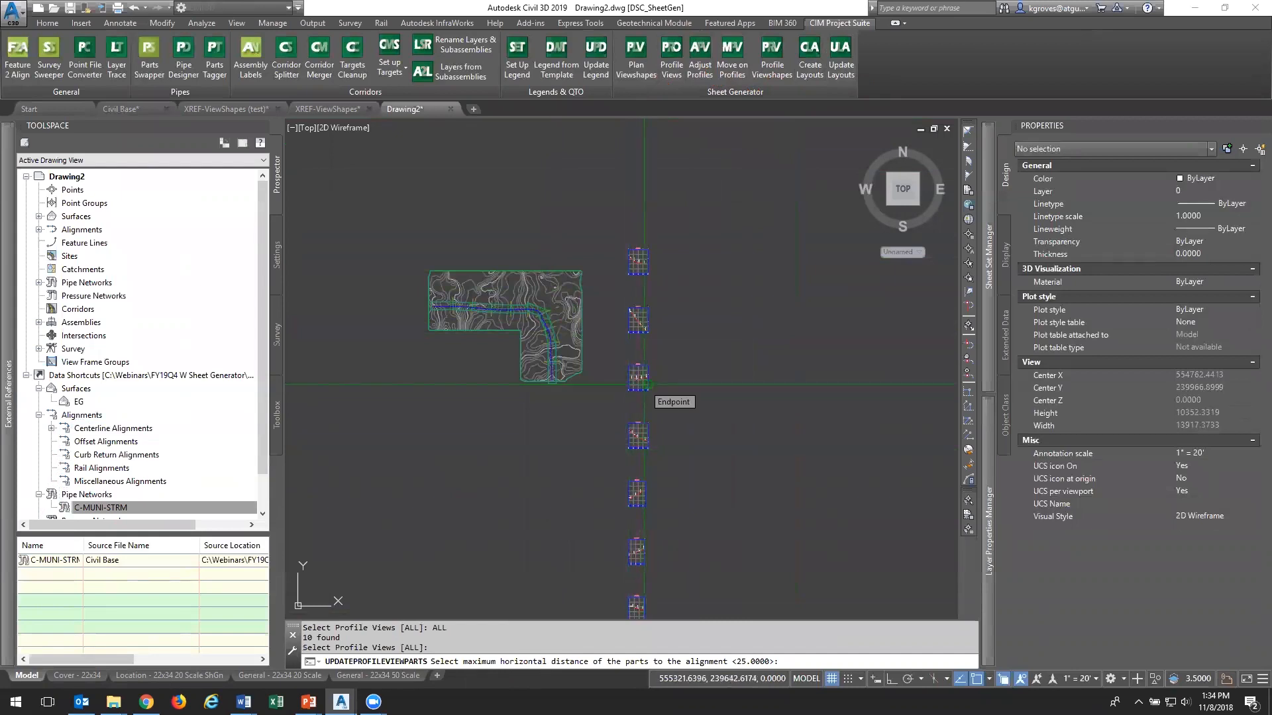
pyautogui.scroll(12, 646, 385)
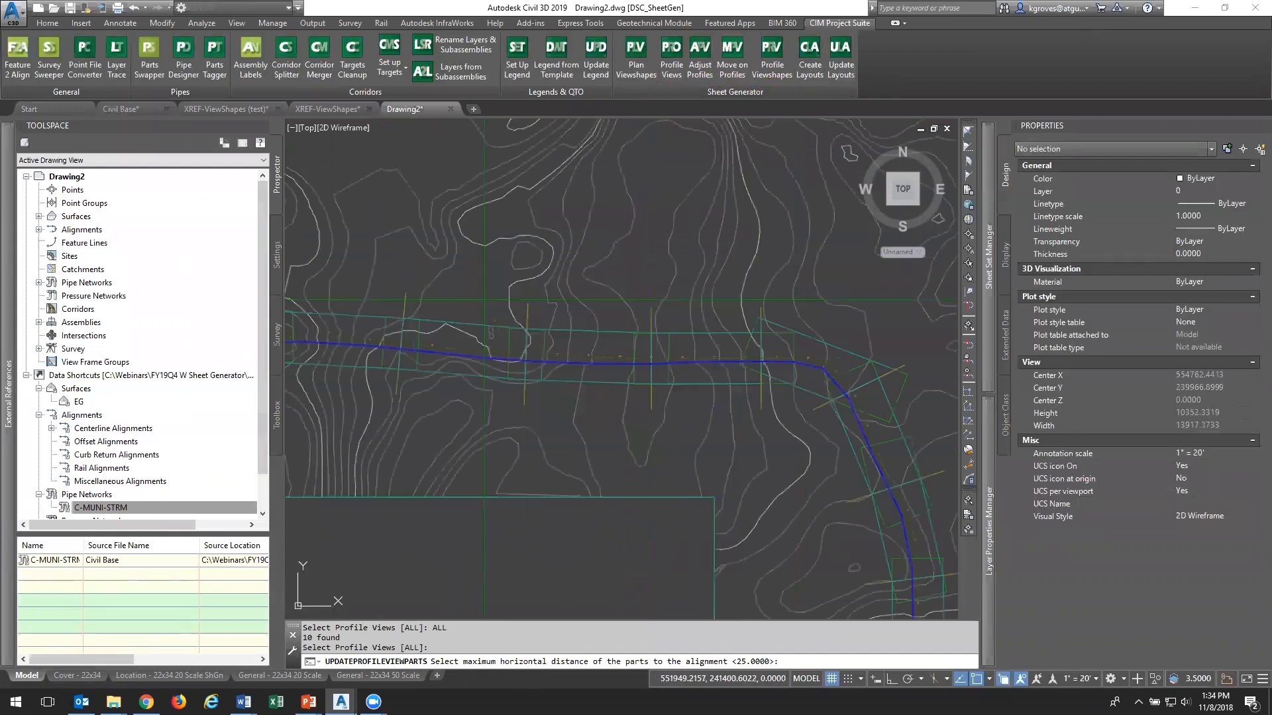
pyautogui.scroll(-4, 637, 383)
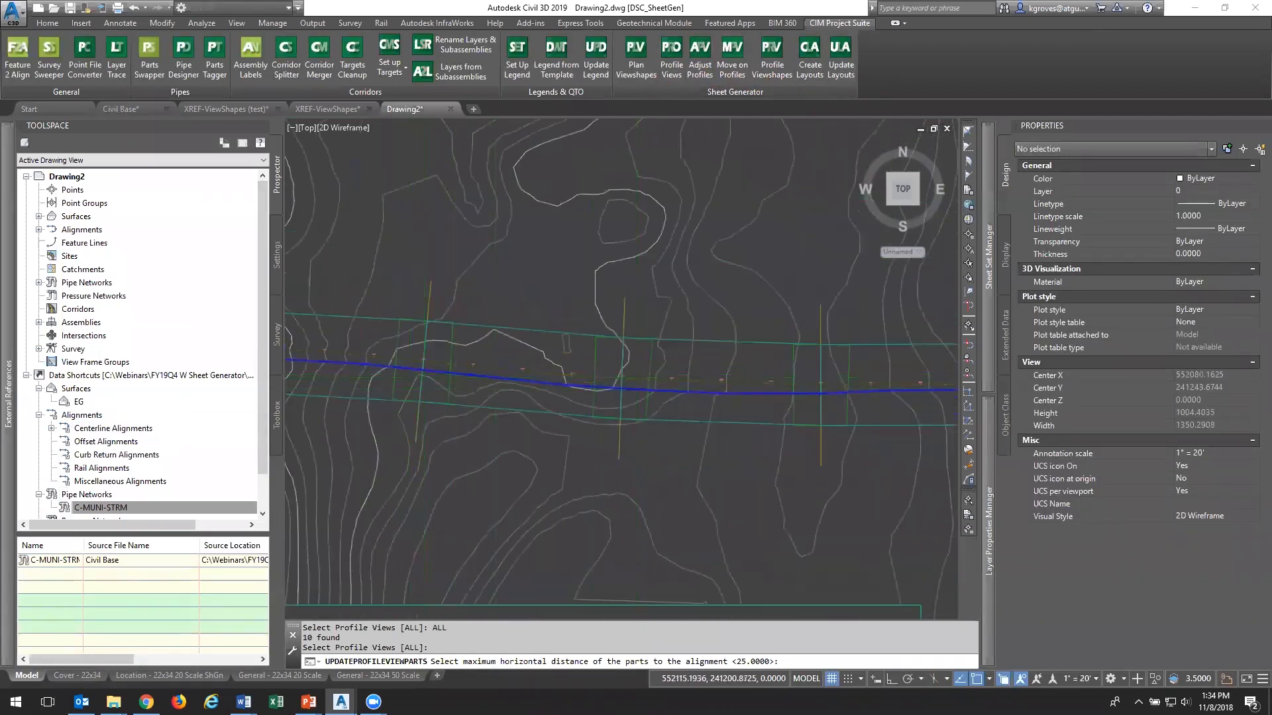
pyautogui.moveTo(769, 411); pyautogui.dragTo(521, 290, button='middle')
pyautogui.moveTo(521, 290); pyautogui.dragTo(440, 247)
pyautogui.moveTo(440, 247); pyautogui.dragTo(437, 244, button='middle')
pyautogui.scroll(-2, 624, 440)
pyautogui.moveTo(645, 505); pyautogui.dragTo(600, 314, button='middle')
pyautogui.scroll(-6, 601, 313)
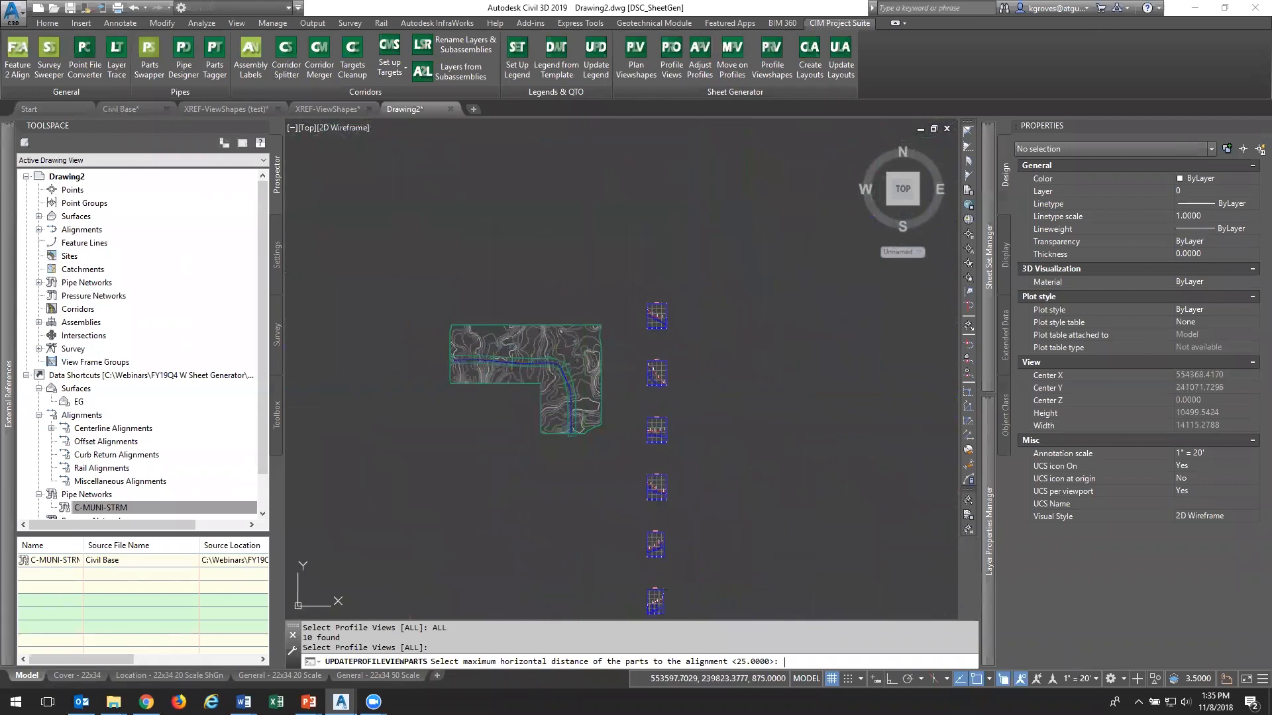
pyautogui.press('Return')
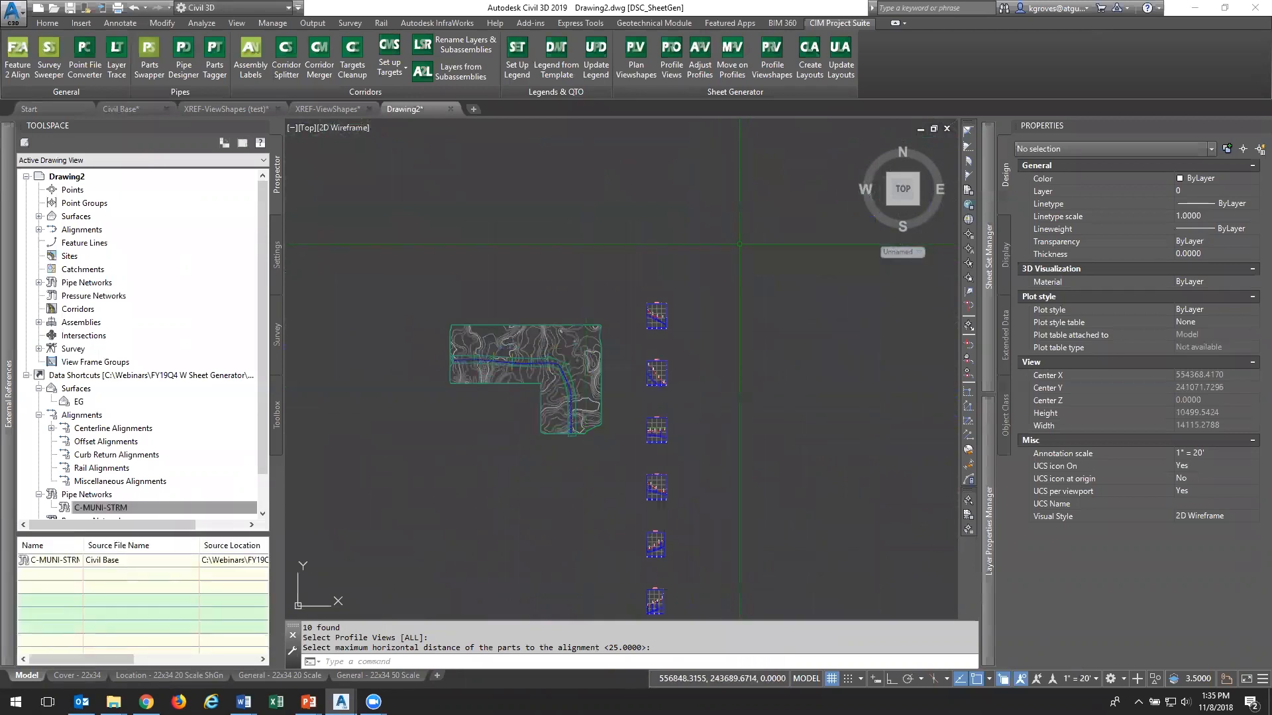
# Inspect the pipes and structures drawn in the column of profile views
pyautogui.scroll(10, 659, 324)
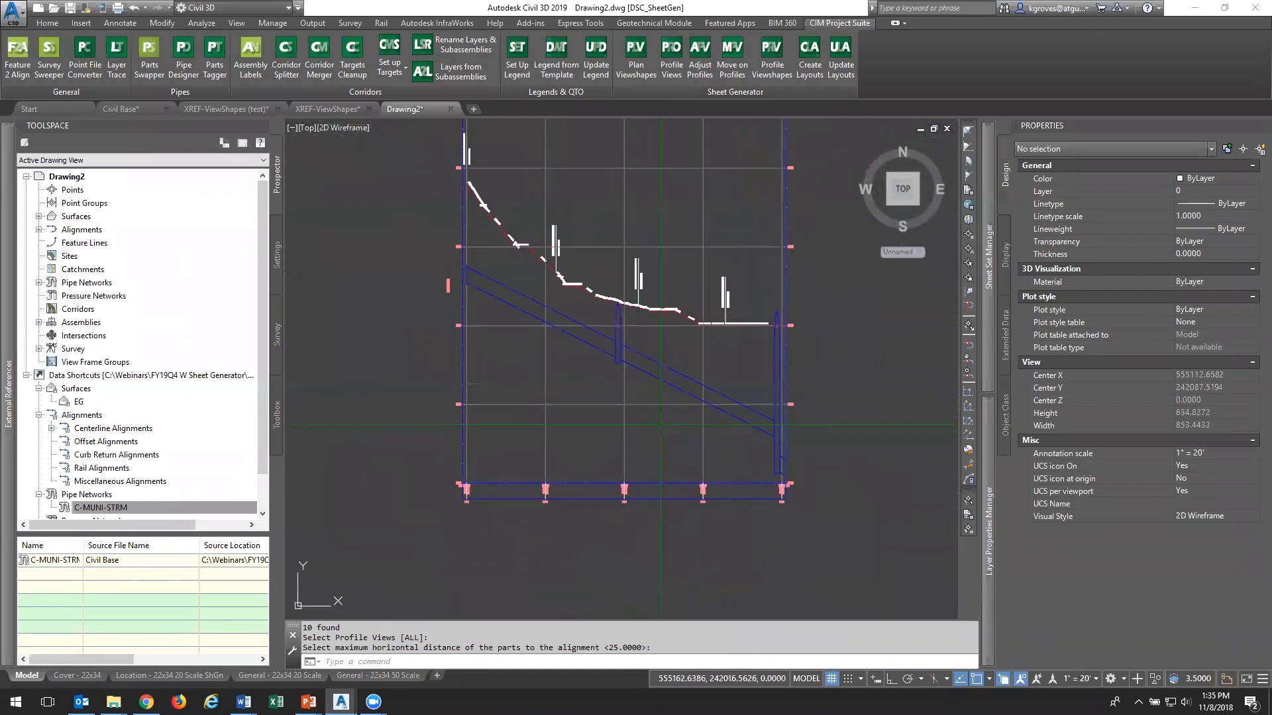
pyautogui.scroll(-5, 697, 504)
pyautogui.moveTo(697, 503); pyautogui.dragTo(698, 311, button='middle')
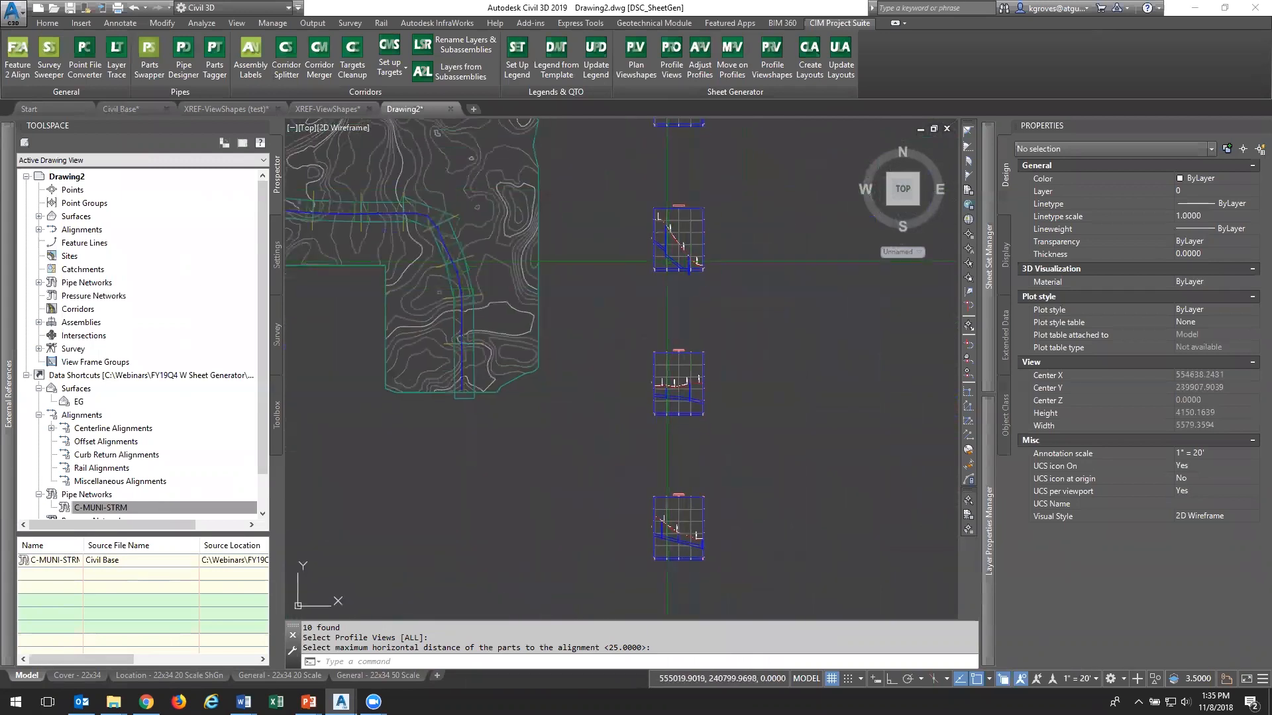
pyautogui.scroll(4, 583, 324)
pyautogui.scroll(-5, 592, 273)
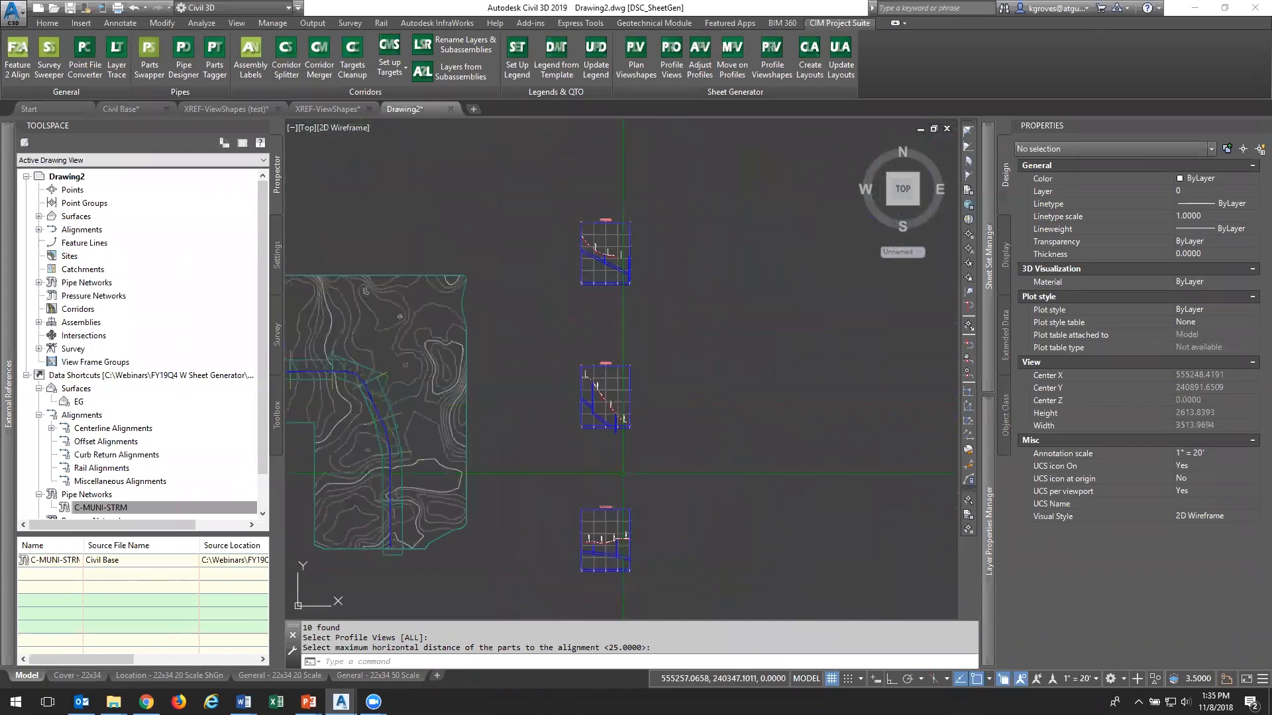
pyautogui.scroll(4, 592, 430)
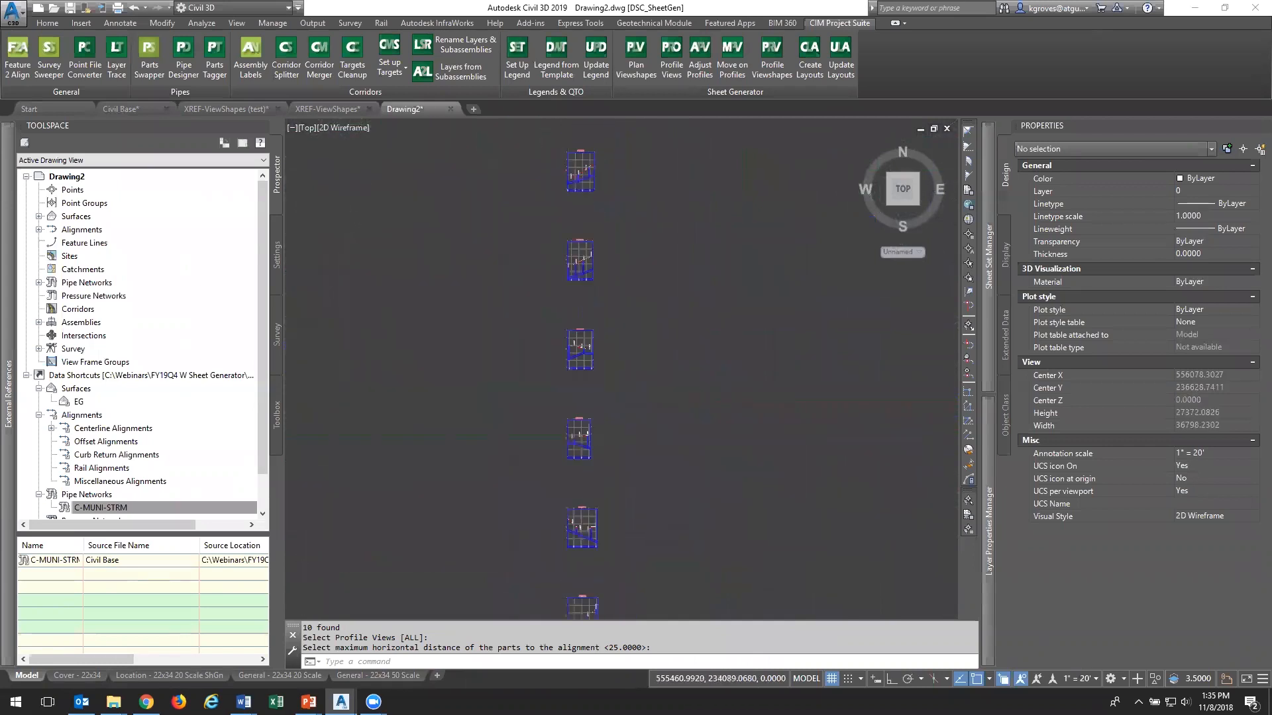
pyautogui.scroll(-4, 524, 410)
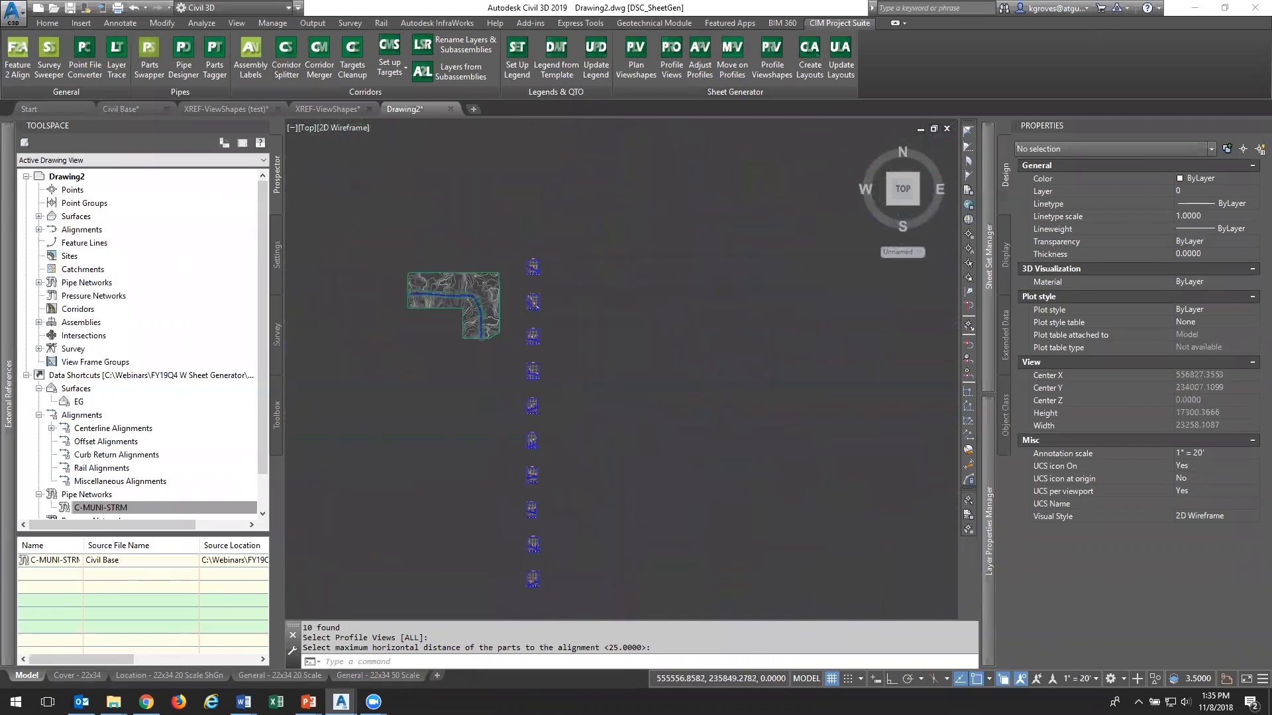
# Adjust all profile views to match the plan view stations, with station buffers of 5 and a height of 50 centered on the median elevation
pyautogui.click(700, 65)
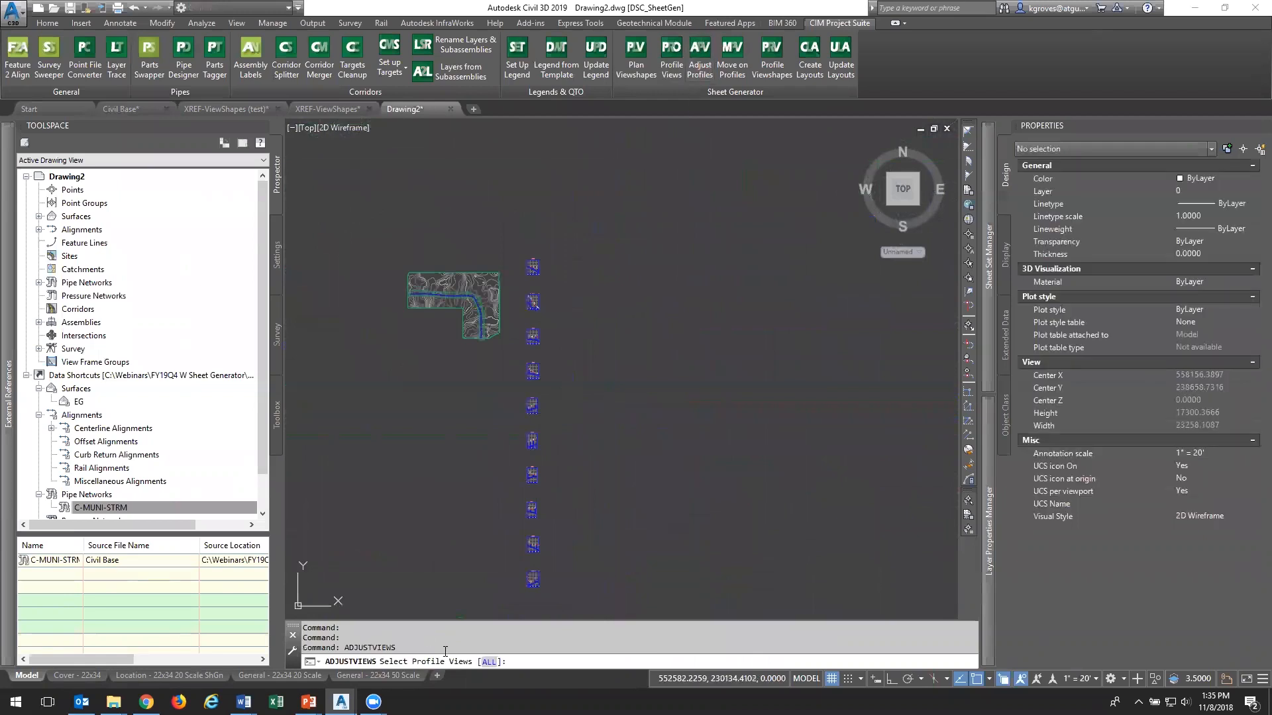
pyautogui.click(488, 662)
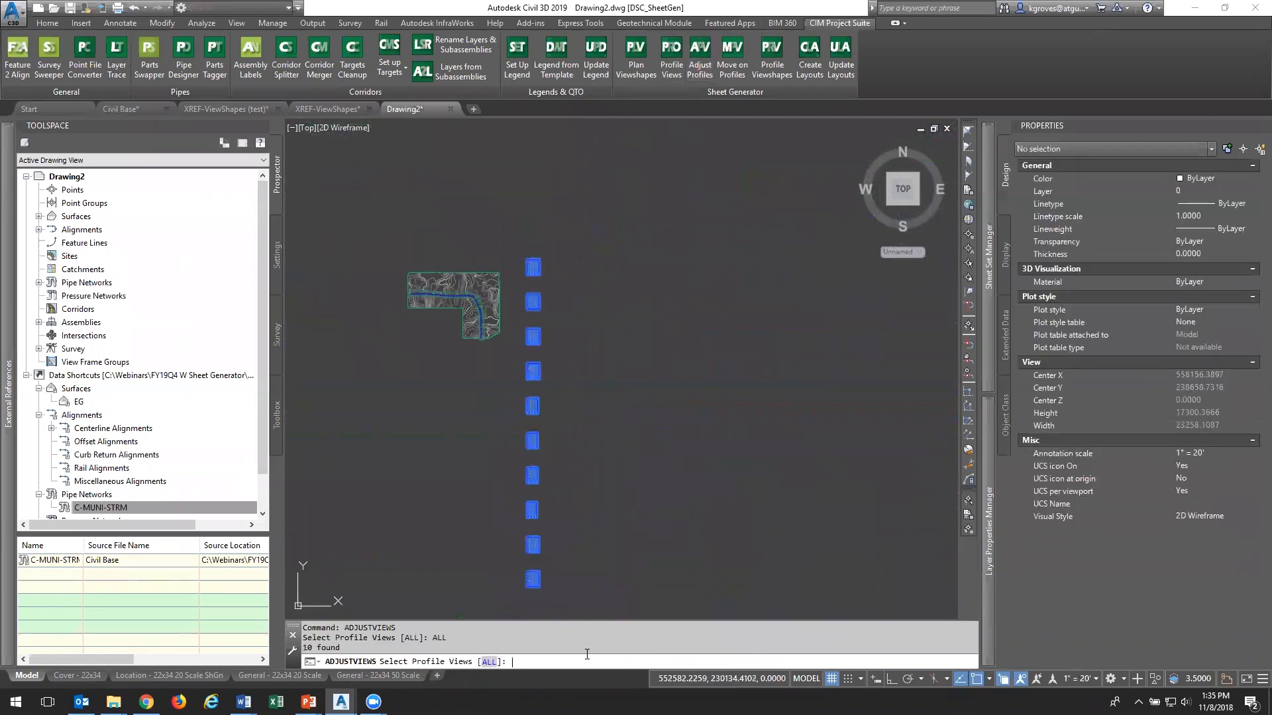
pyautogui.press('Return')
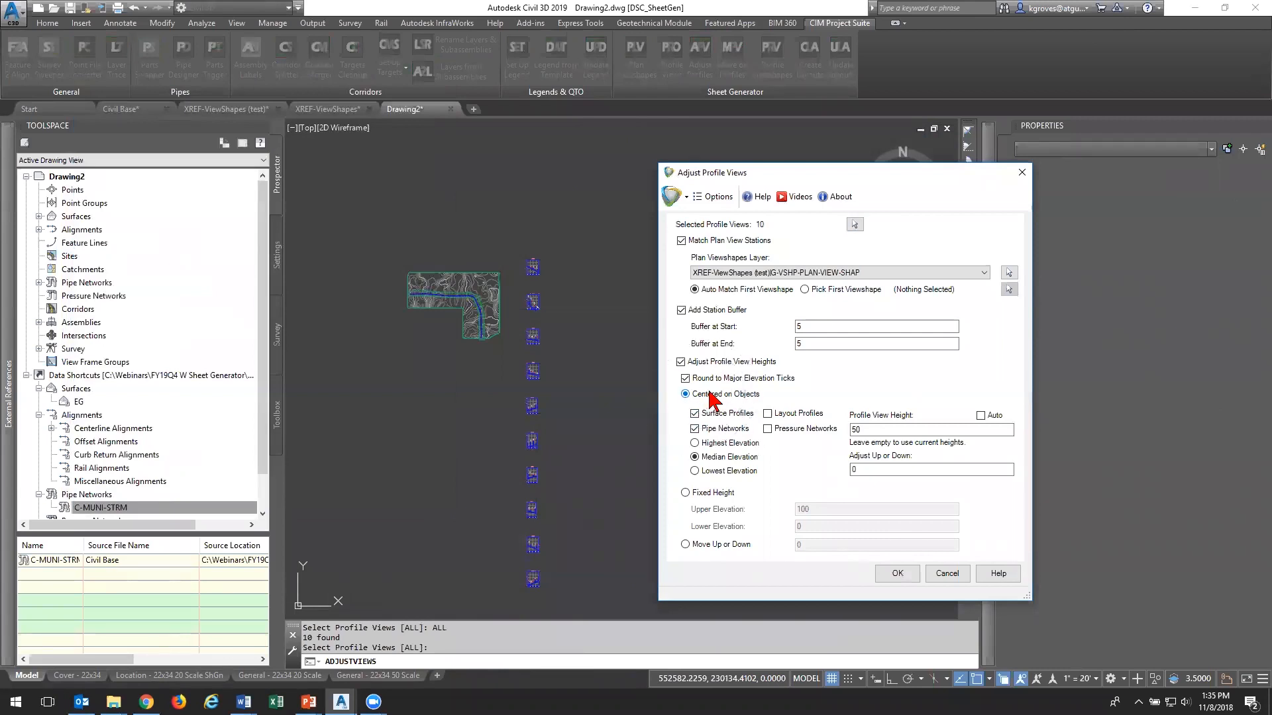
pyautogui.click(891, 574)
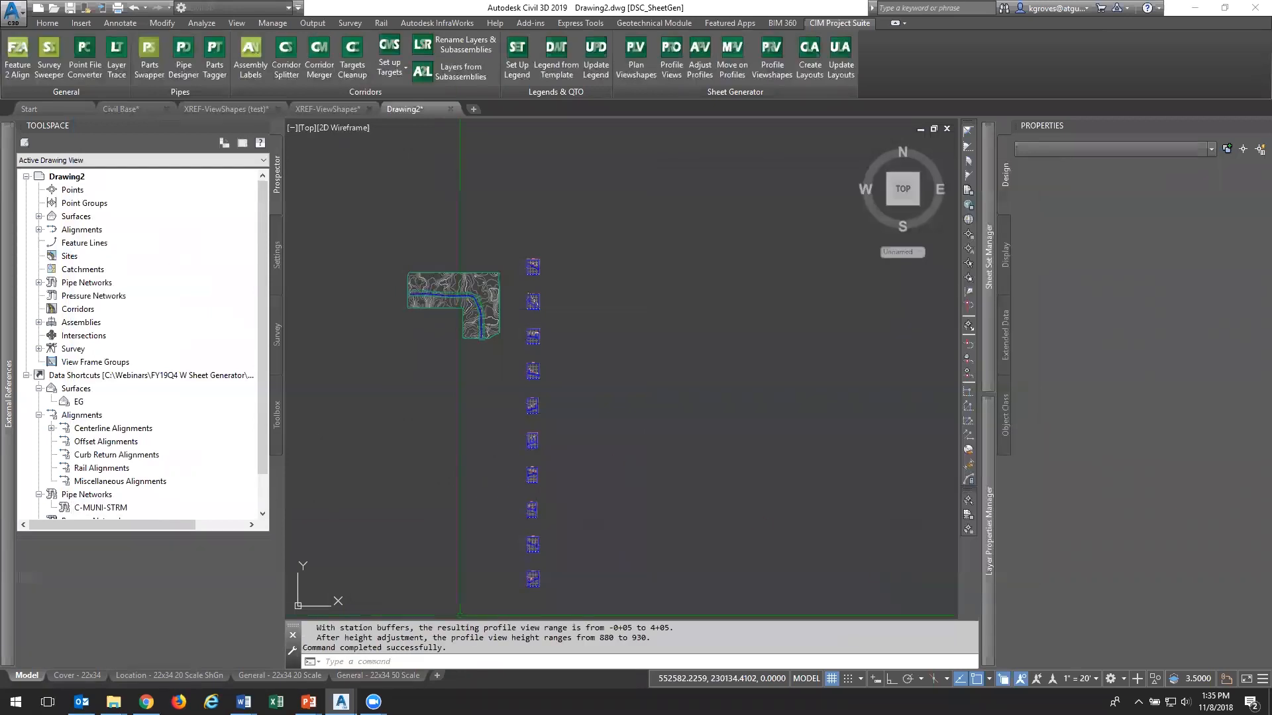
# Inspect how the ground profile and pipes sit within the adjusted profile views
pyautogui.scroll(10, 540, 274)
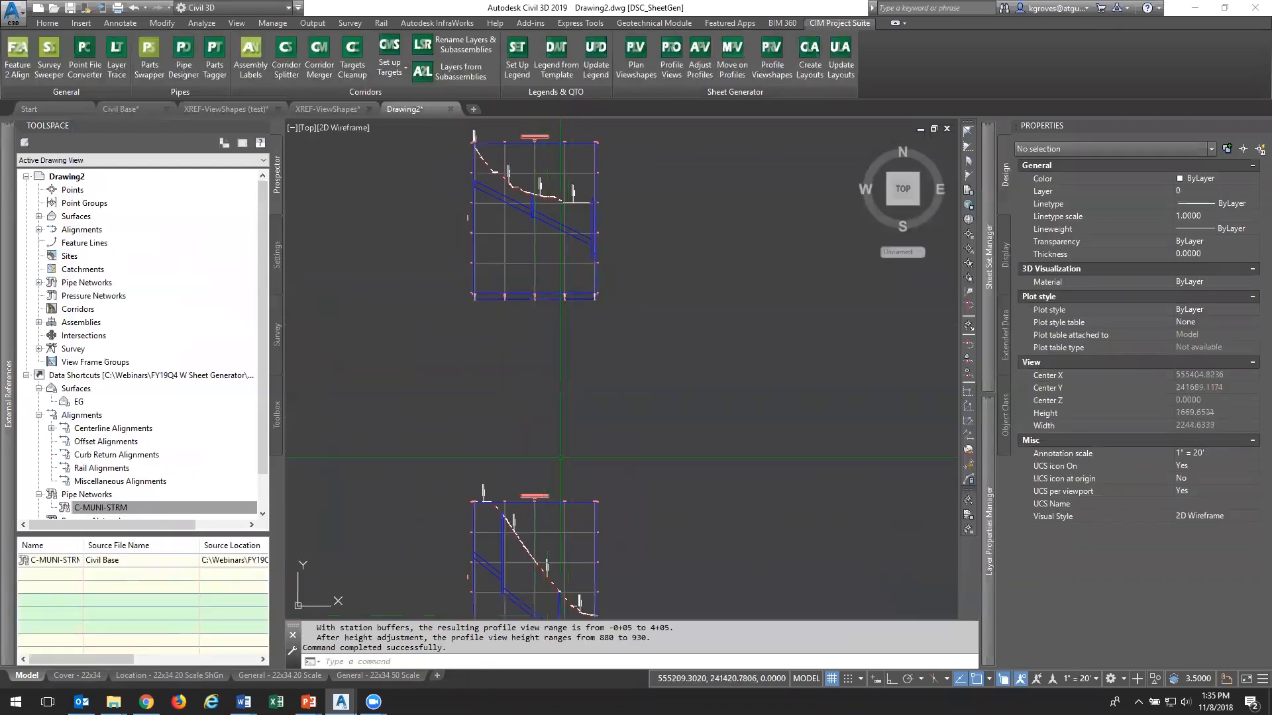
pyautogui.moveTo(557, 457); pyautogui.dragTo(550, 255, button='middle')
pyautogui.moveTo(538, 458)
pyautogui.mouseDown(button='middle')
pyautogui.moveTo(520, 202)
pyautogui.moveTo(549, 423)
pyautogui.mouseUp(button='middle')
pyautogui.scroll(6, 497, 261)
pyautogui.scroll(-10, 502, 385)
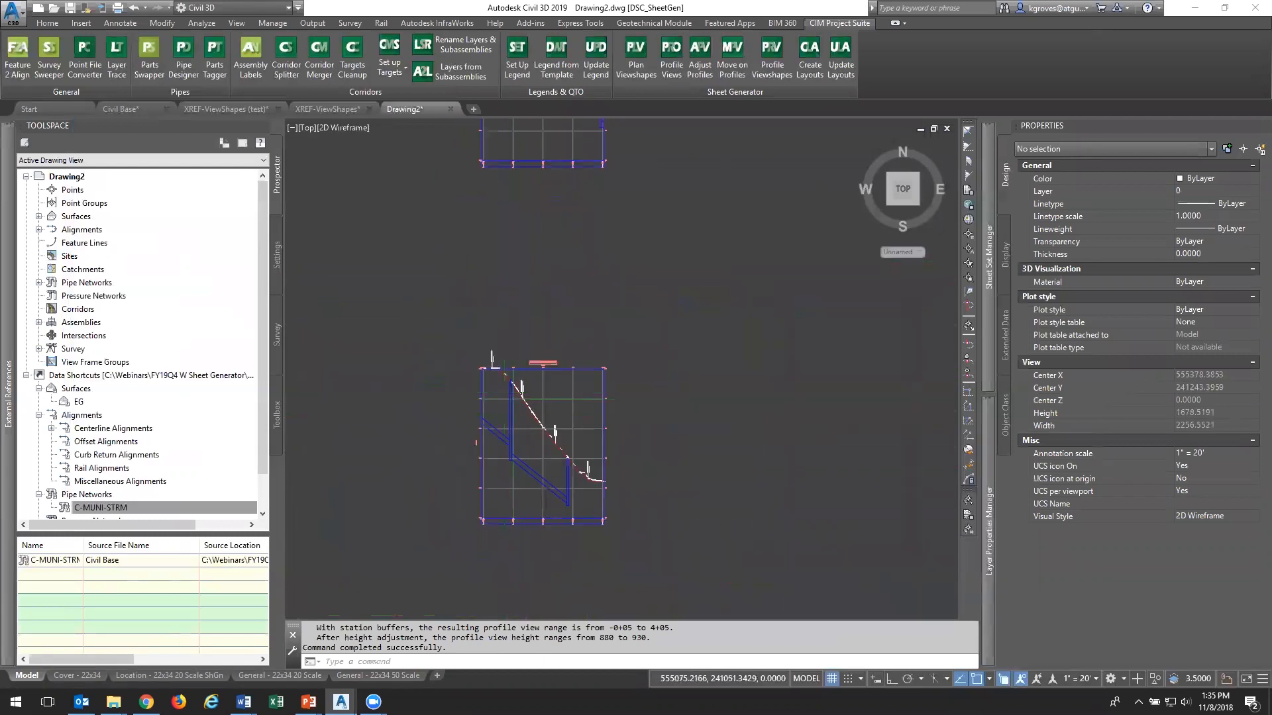
pyautogui.moveTo(532, 498); pyautogui.dragTo(527, 369, button='middle')
pyautogui.scroll(6, 524, 461)
pyautogui.scroll(-12, 523, 462)
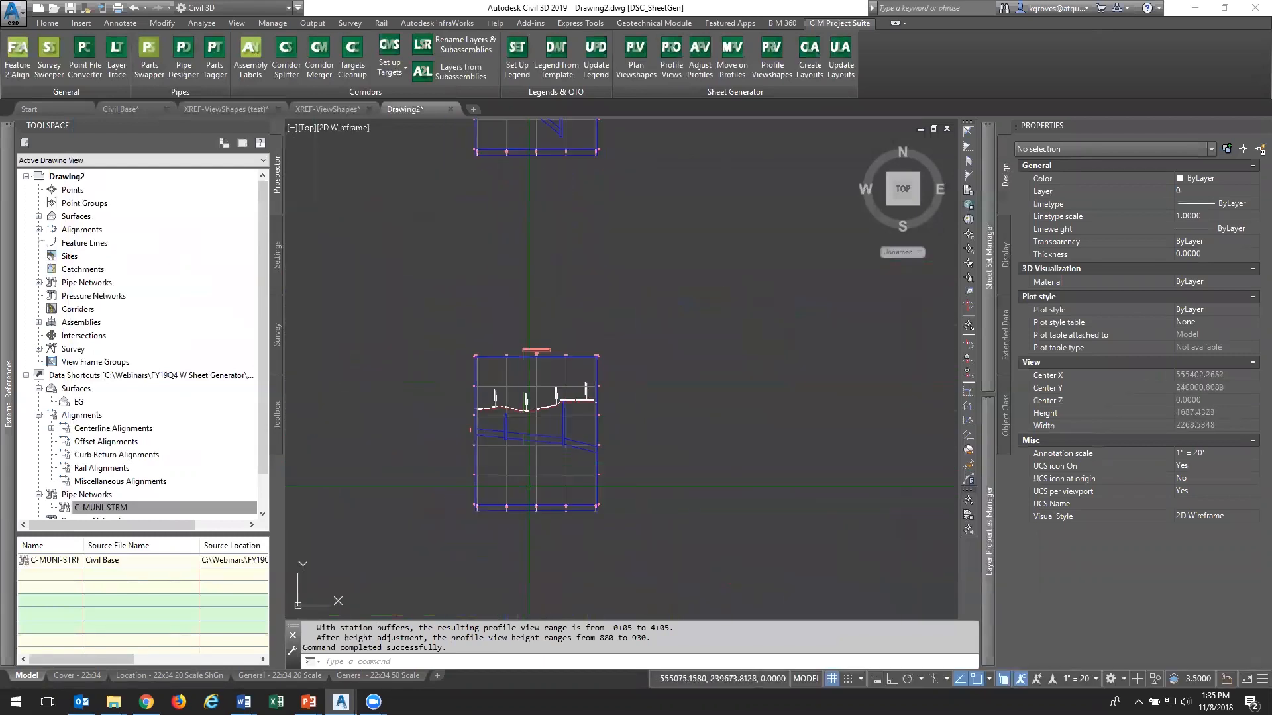
pyautogui.moveTo(580, 428); pyautogui.dragTo(546, 289, button='middle')
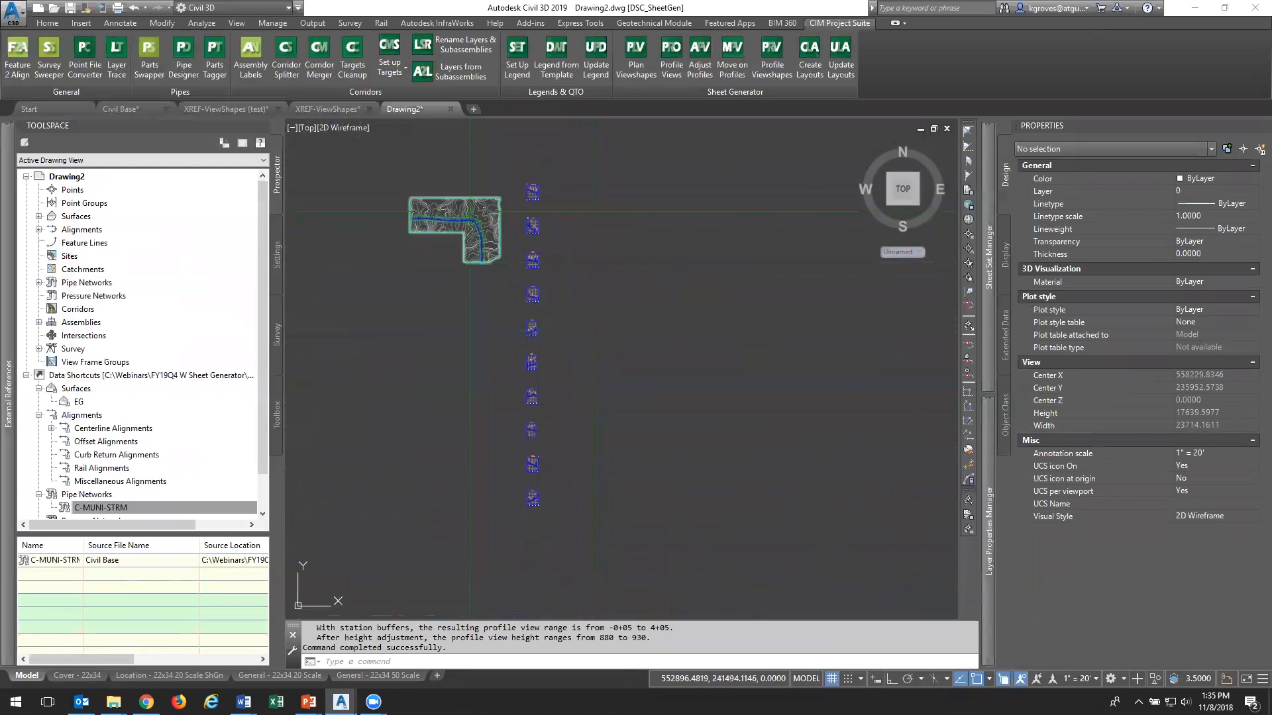
# Examine the plan viewshapes and matchlines along the alignment against the station ranges of the profile views
pyautogui.scroll(6, 450, 215)
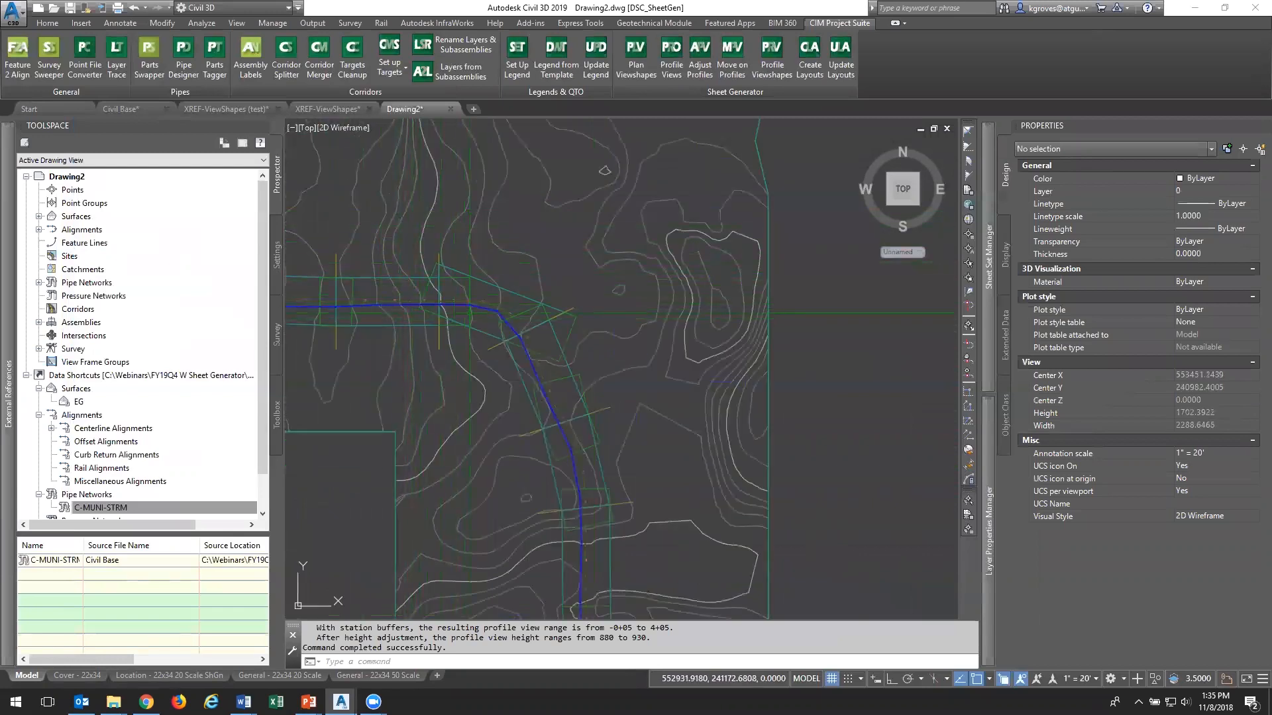
pyautogui.scroll(-6, 478, 312)
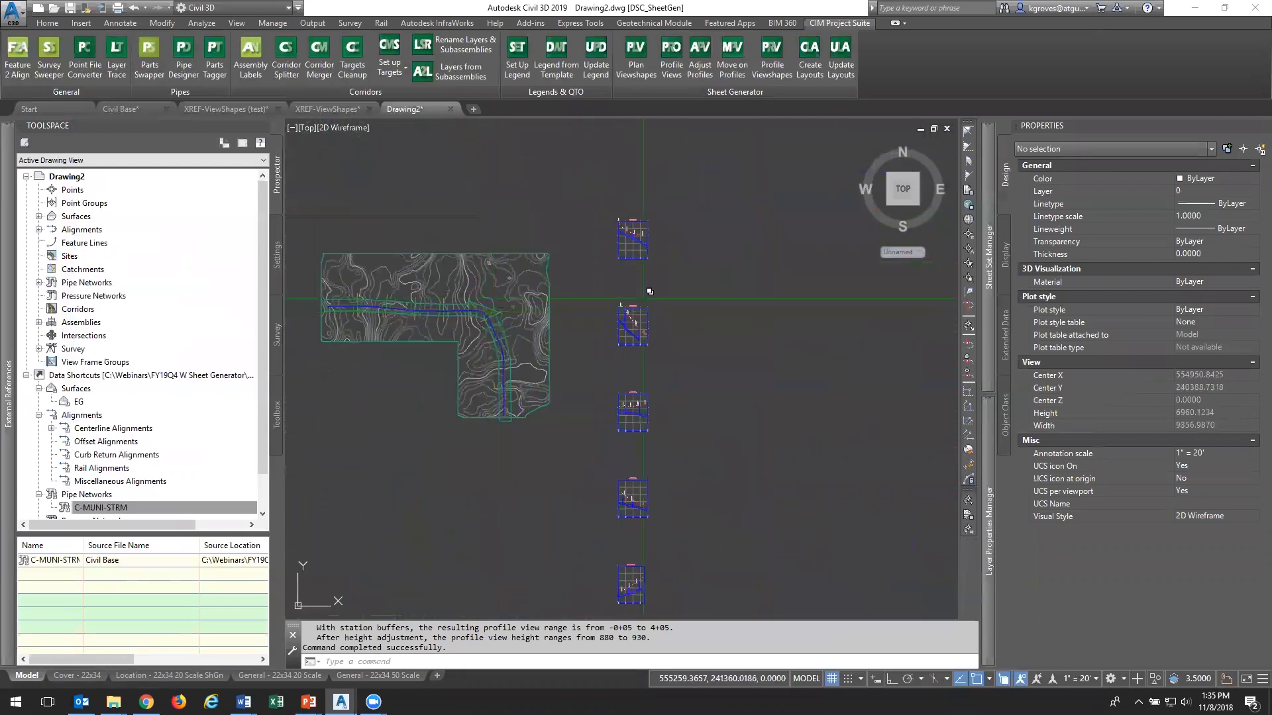
pyautogui.scroll(8, 467, 310)
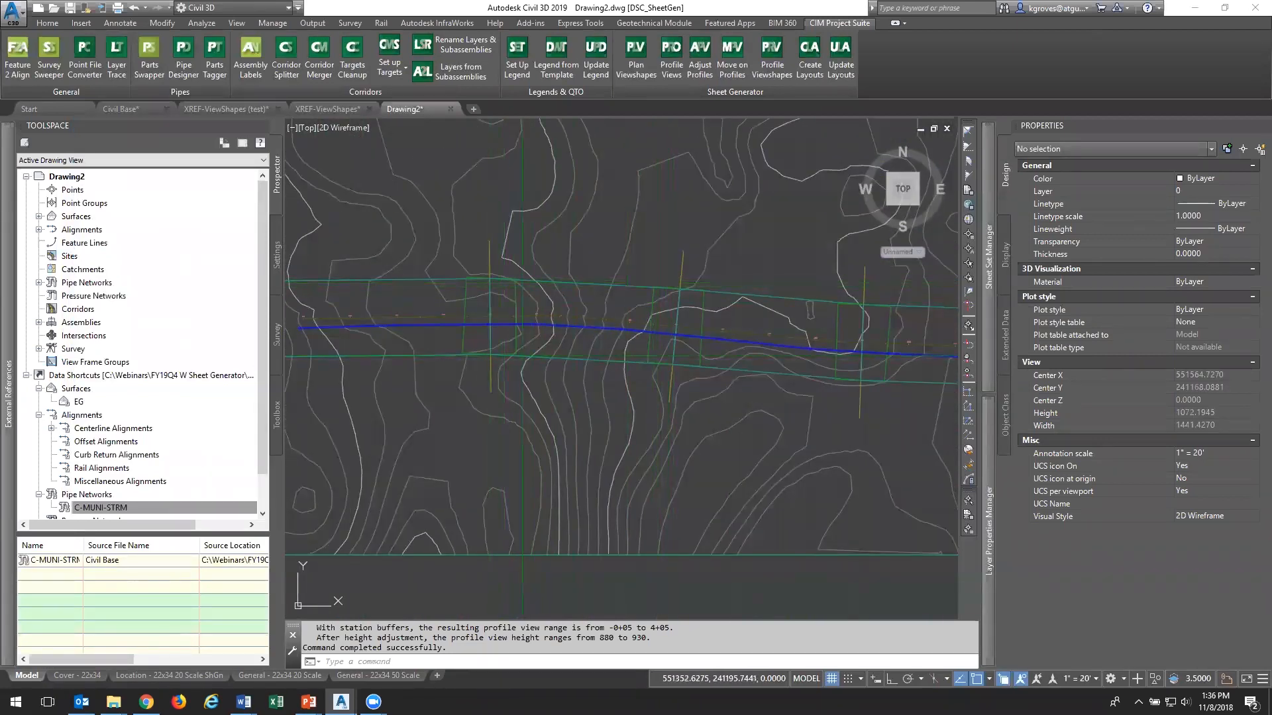
pyautogui.scroll(-8, 526, 344)
pyautogui.moveTo(784, 349)
pyautogui.mouseDown(button='middle')
pyautogui.moveTo(598, 289)
pyautogui.moveTo(608, 285)
pyautogui.mouseUp(button='middle')
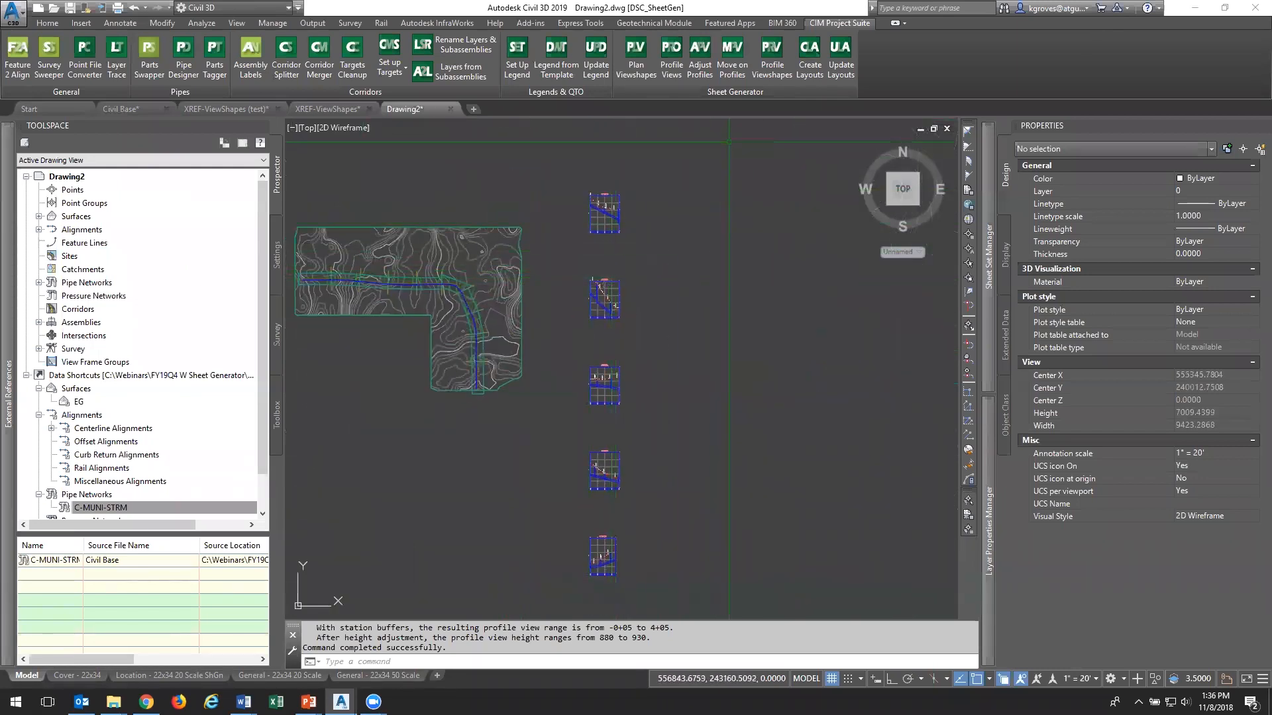
# Create profile viewshapes and print area blocks for all profile views, centered with zero offsets, using the Pr A Bk - PROF block at viewport scale 20
pyautogui.click(772, 65)
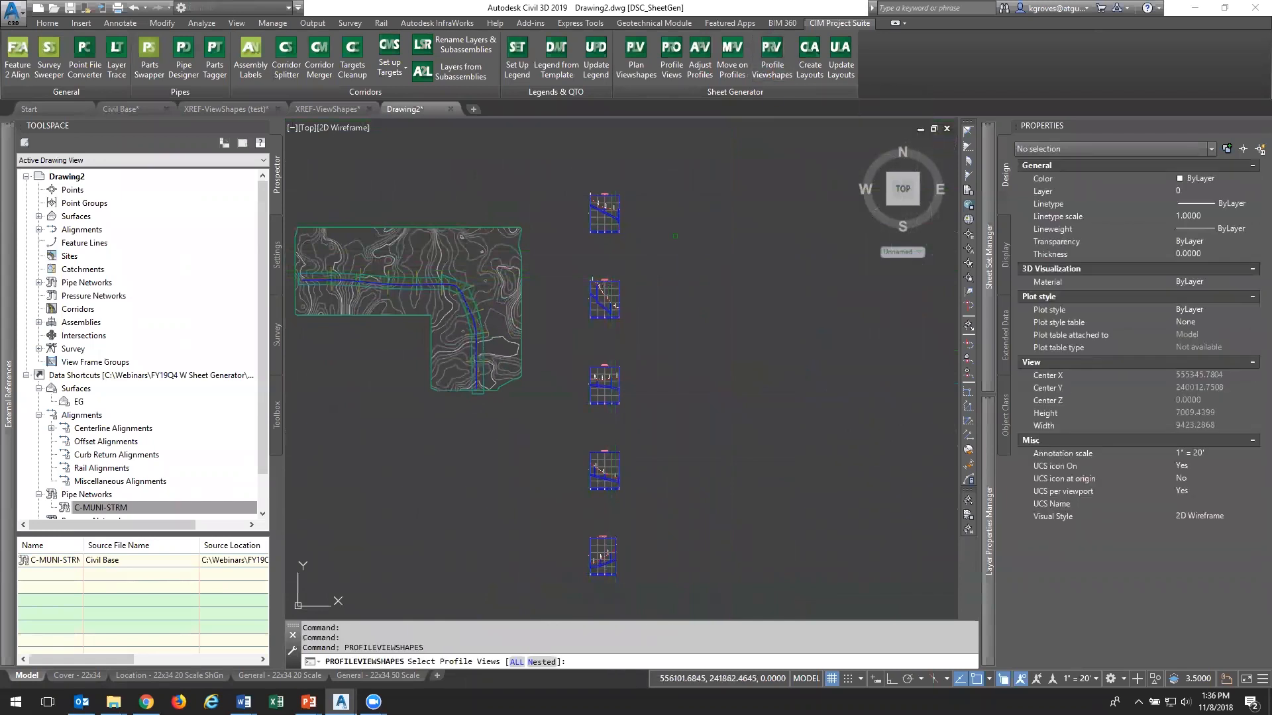
pyautogui.click(515, 662)
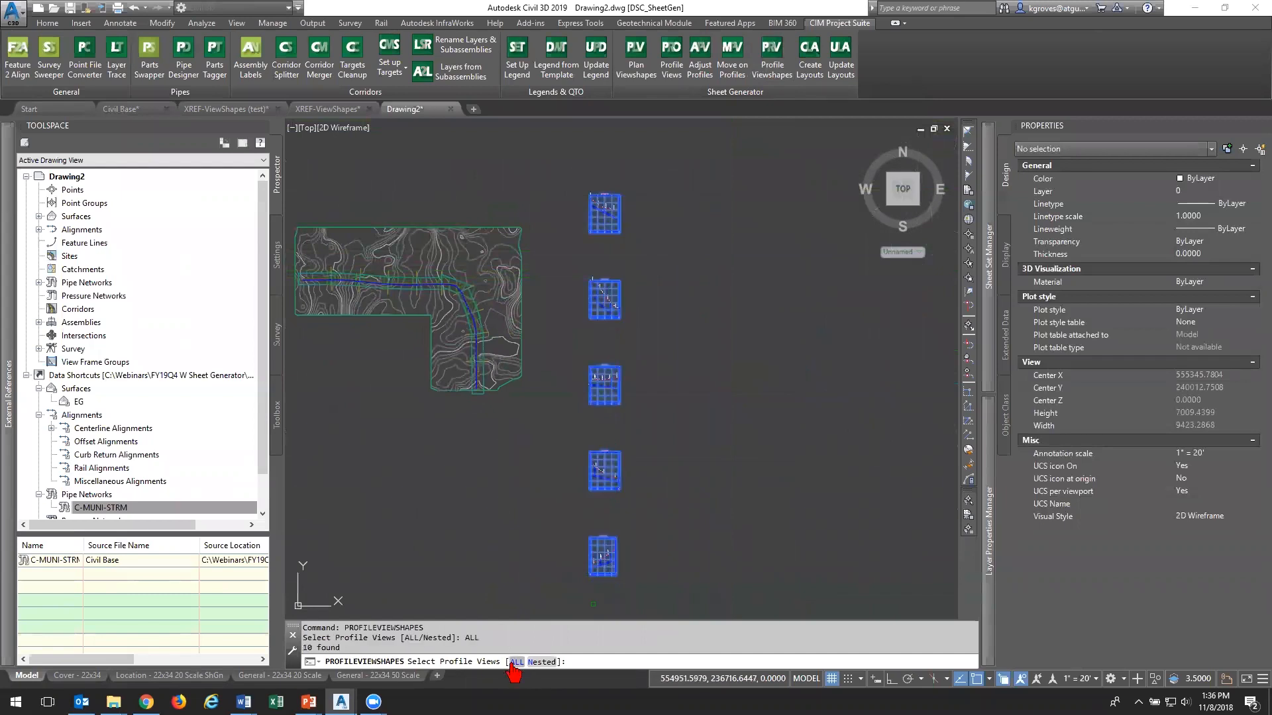
pyautogui.press('Return')
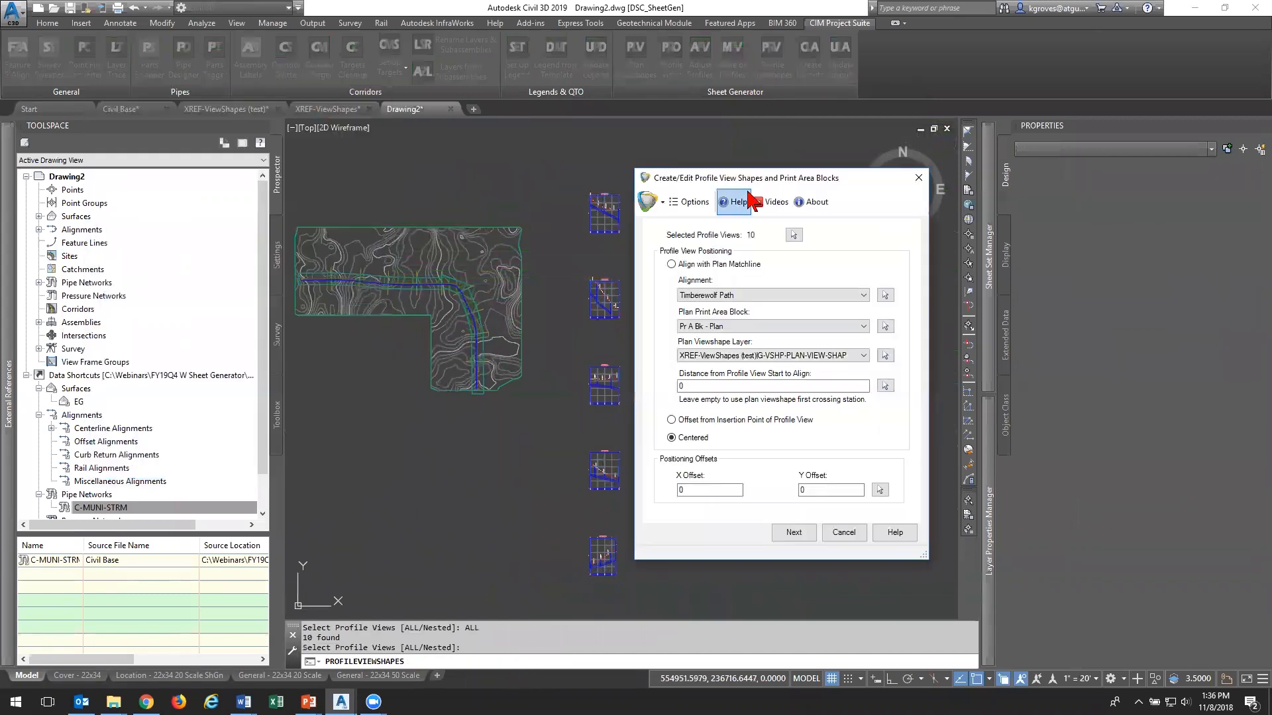
pyautogui.moveTo(763, 180); pyautogui.dragTo(578, 148)
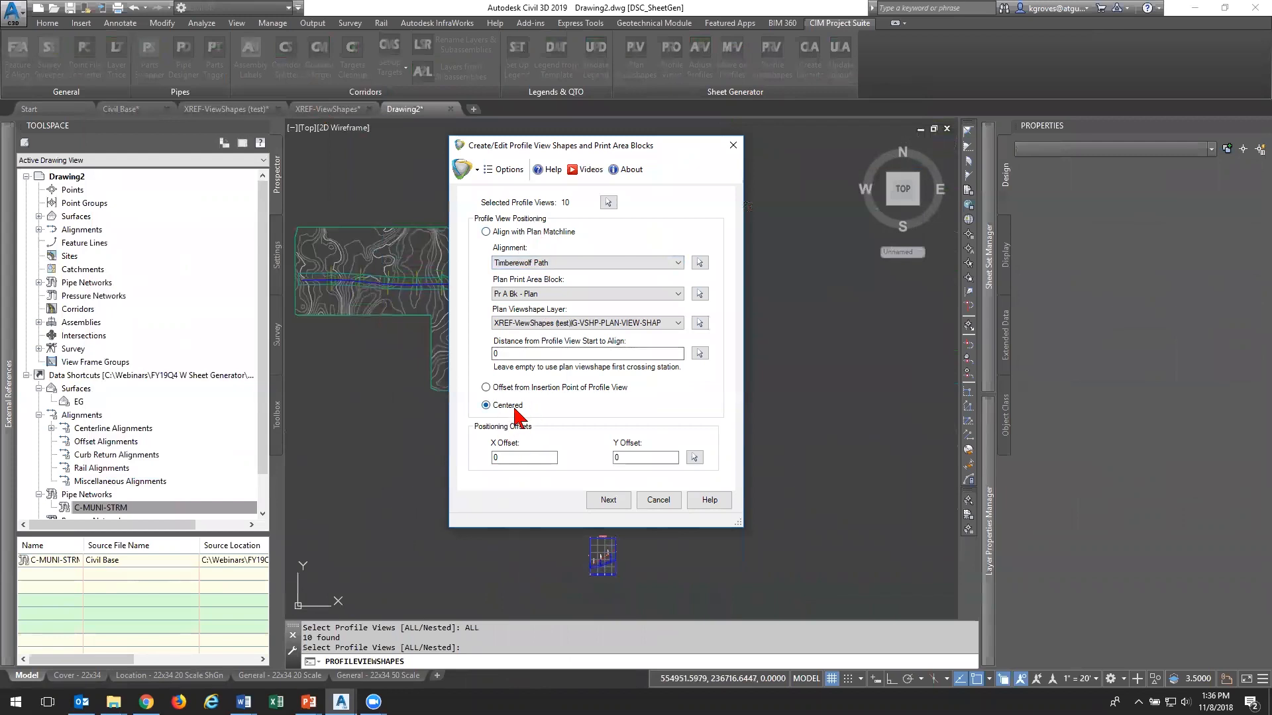
pyautogui.click(608, 502)
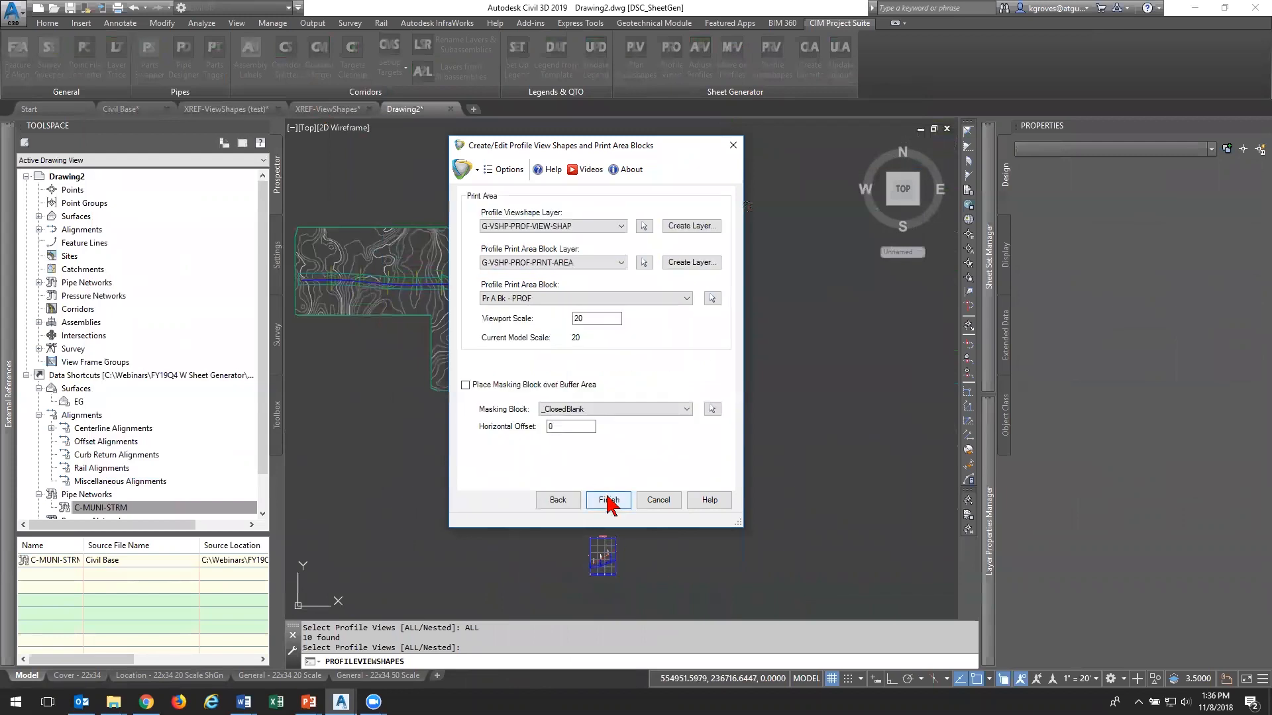
pyautogui.moveTo(631, 151); pyautogui.dragTo(643, 152)
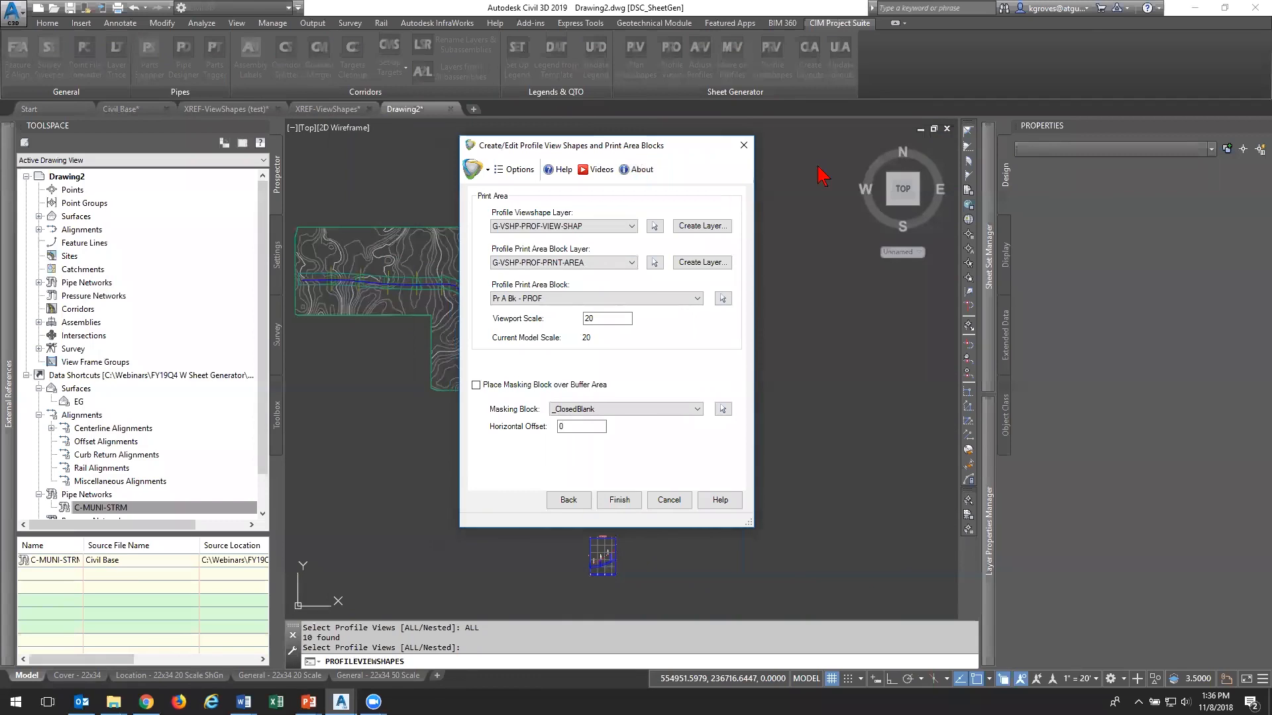
pyautogui.moveTo(818, 167); pyautogui.dragTo(818, 167)
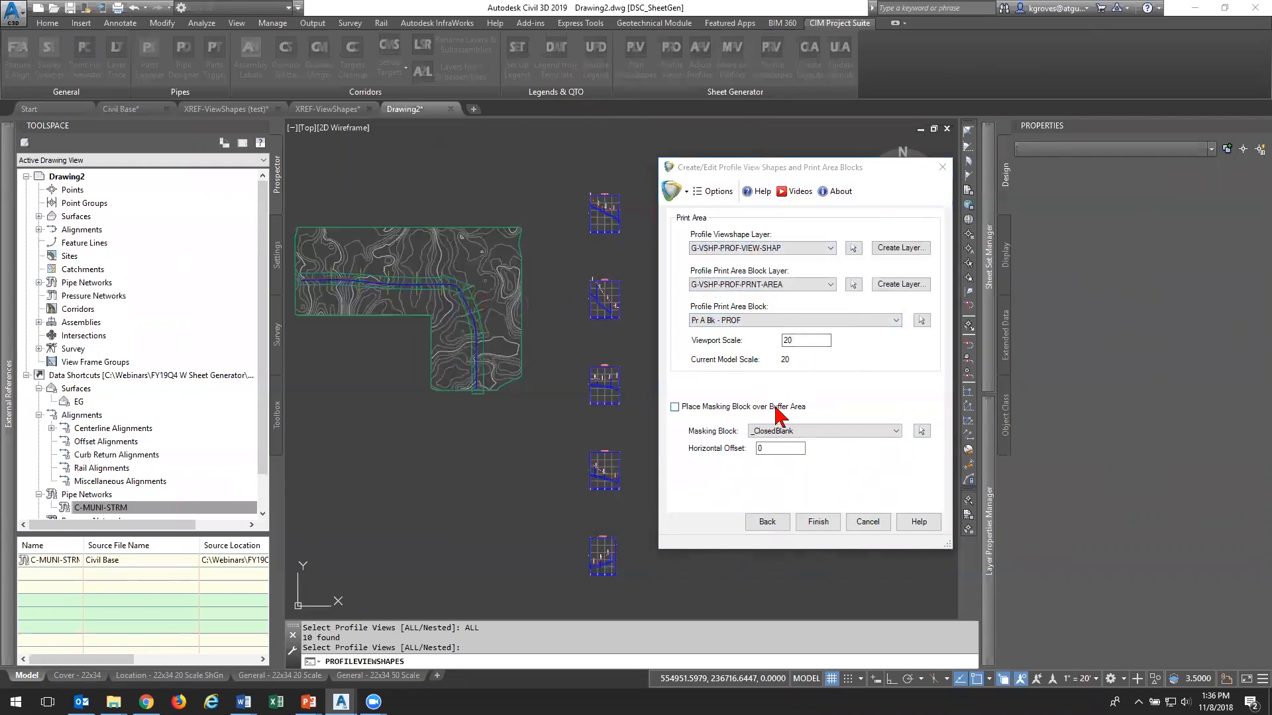
pyautogui.click(822, 523)
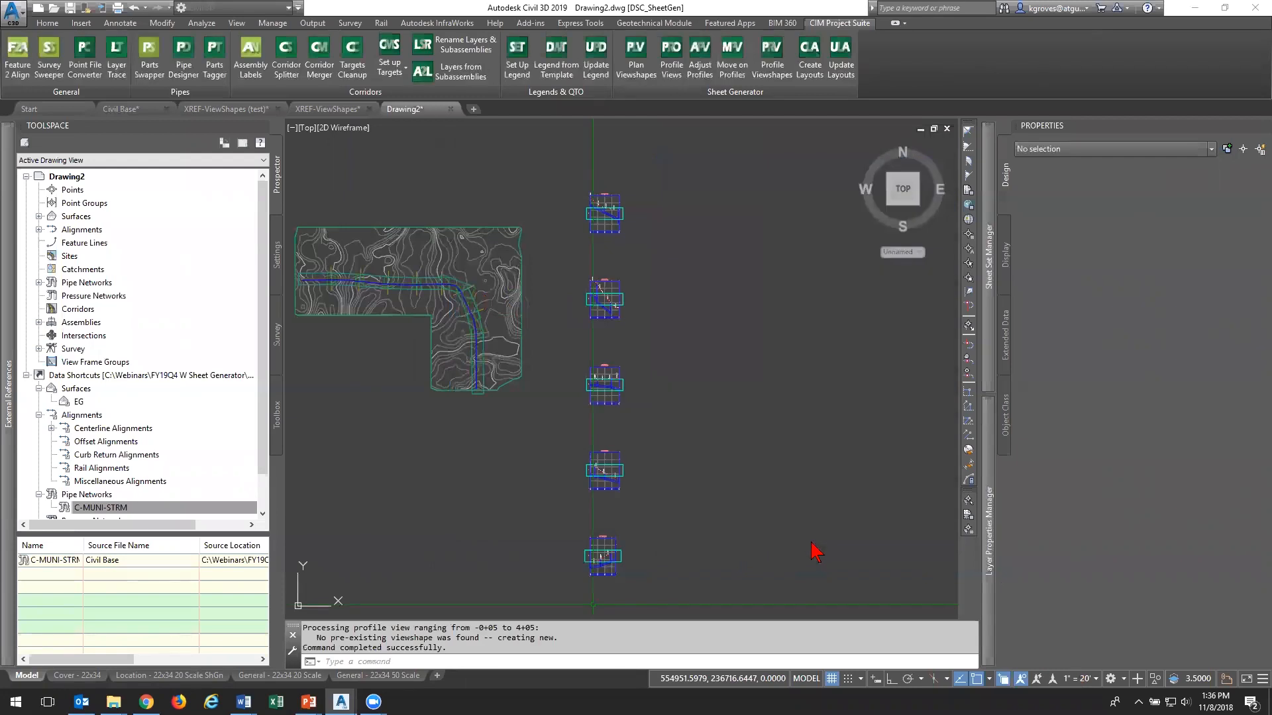
# Inspect the new viewshape frame on the first profile view and its neighbours, leaving the frames unedited
pyautogui.scroll(10, 614, 195)
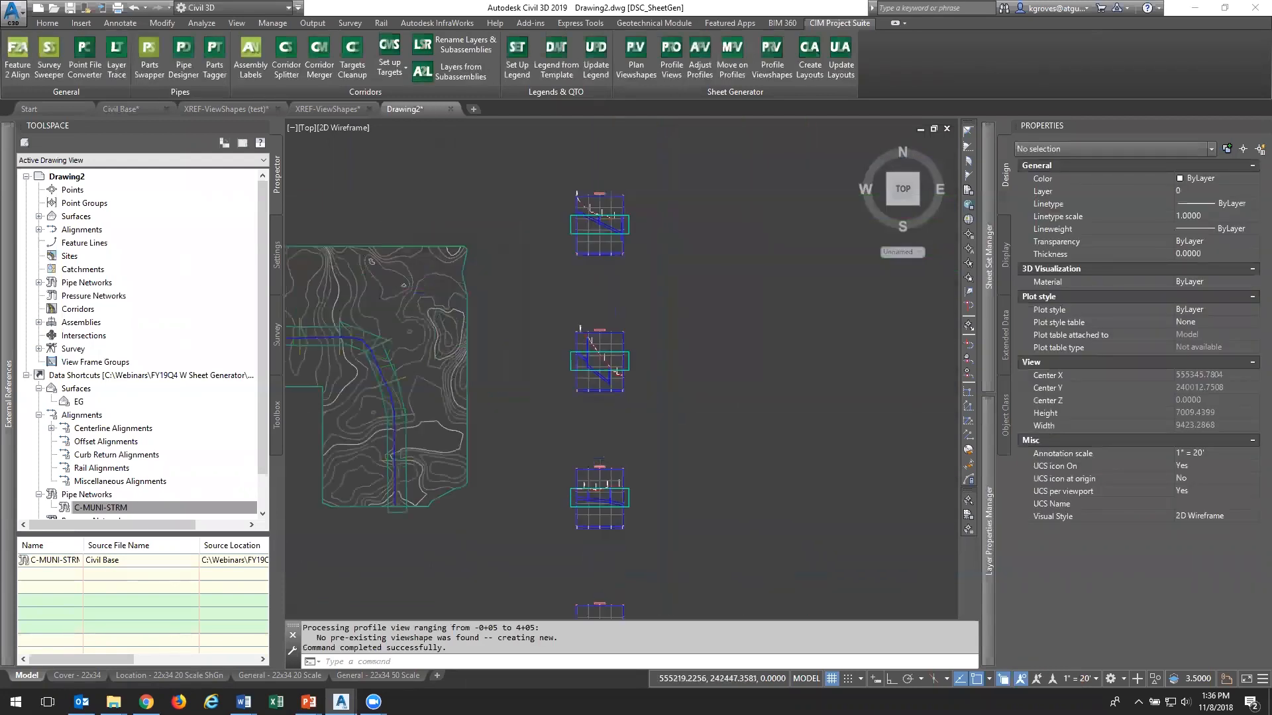
pyautogui.click(734, 361)
pyautogui.click(697, 384)
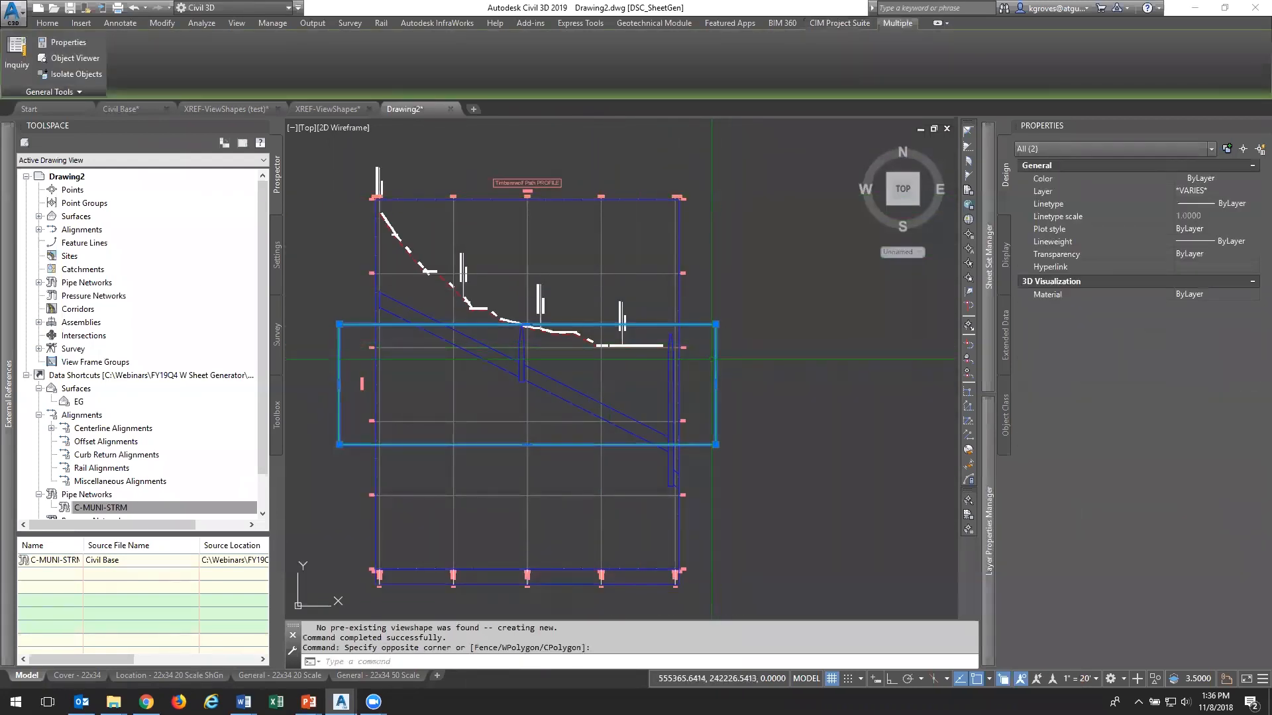
pyautogui.press('Escape')
pyautogui.press('Escape')
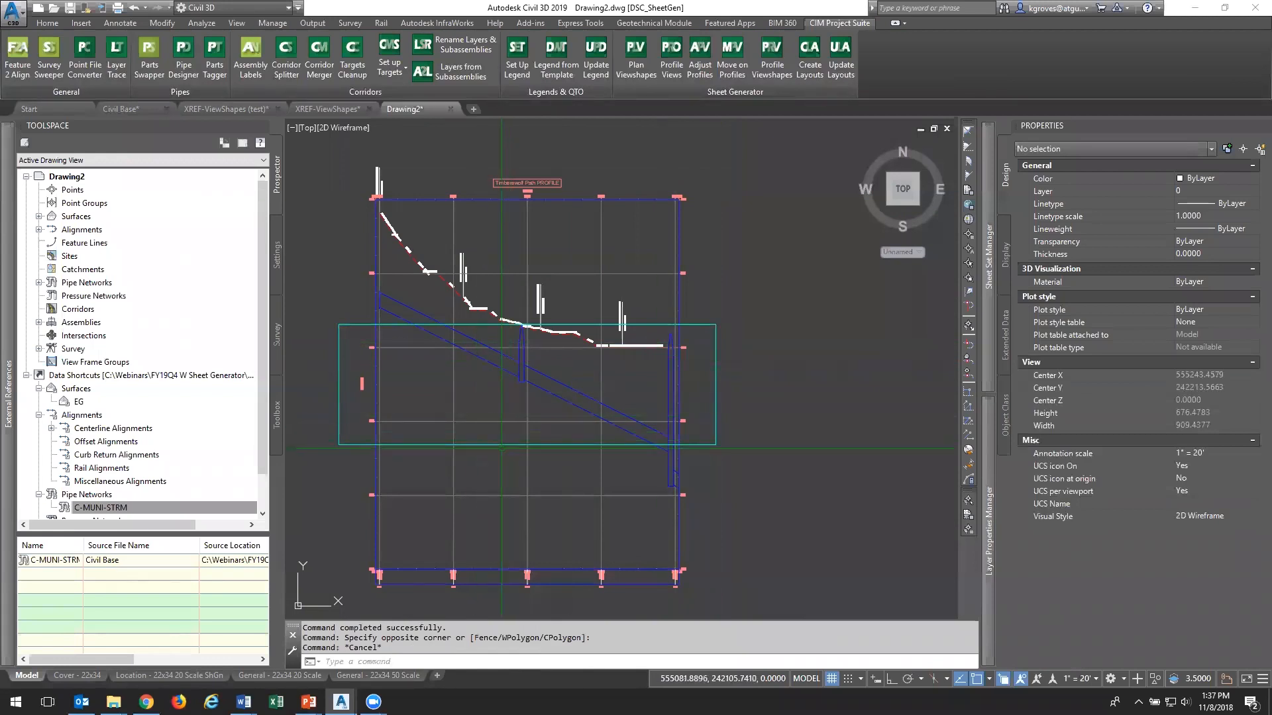
pyautogui.scroll(-2, 524, 470)
pyautogui.scroll(-2, 528, 493)
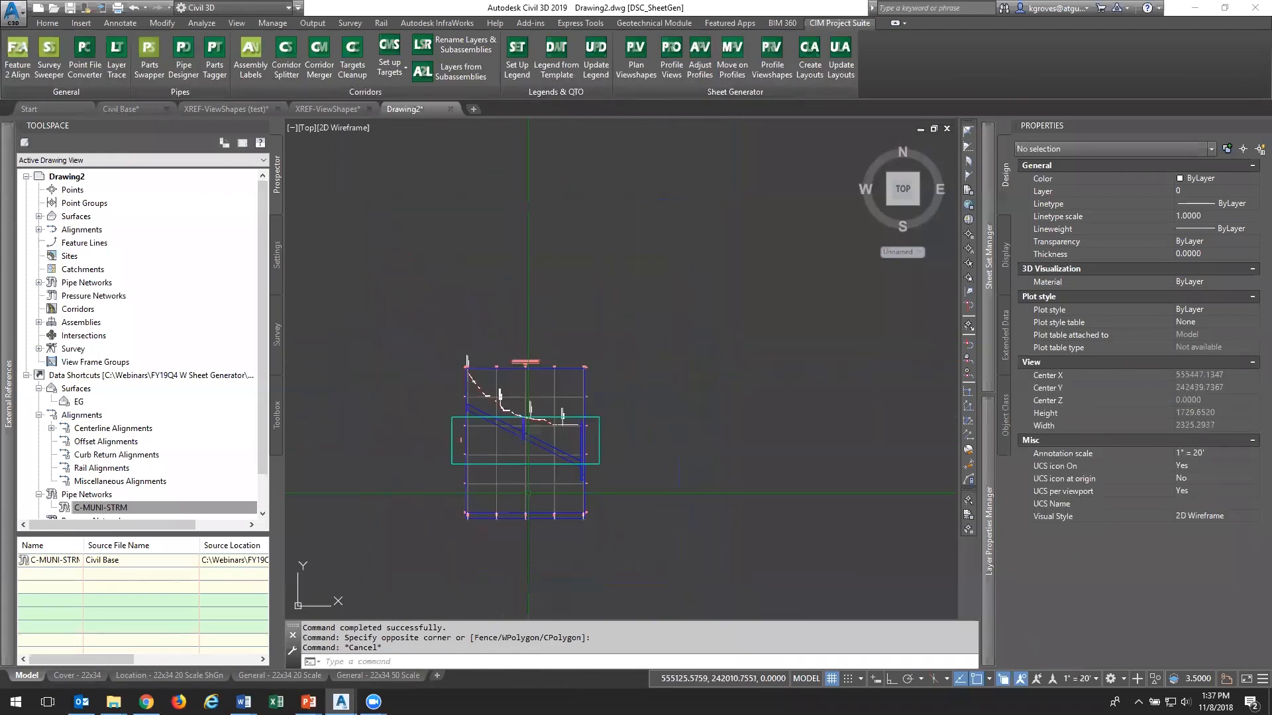
pyautogui.moveTo(528, 494)
pyautogui.mouseDown(button='middle')
pyautogui.moveTo(543, 316)
pyautogui.moveTo(554, 390)
pyautogui.mouseUp(button='middle')
pyautogui.scroll(-2, 554, 390)
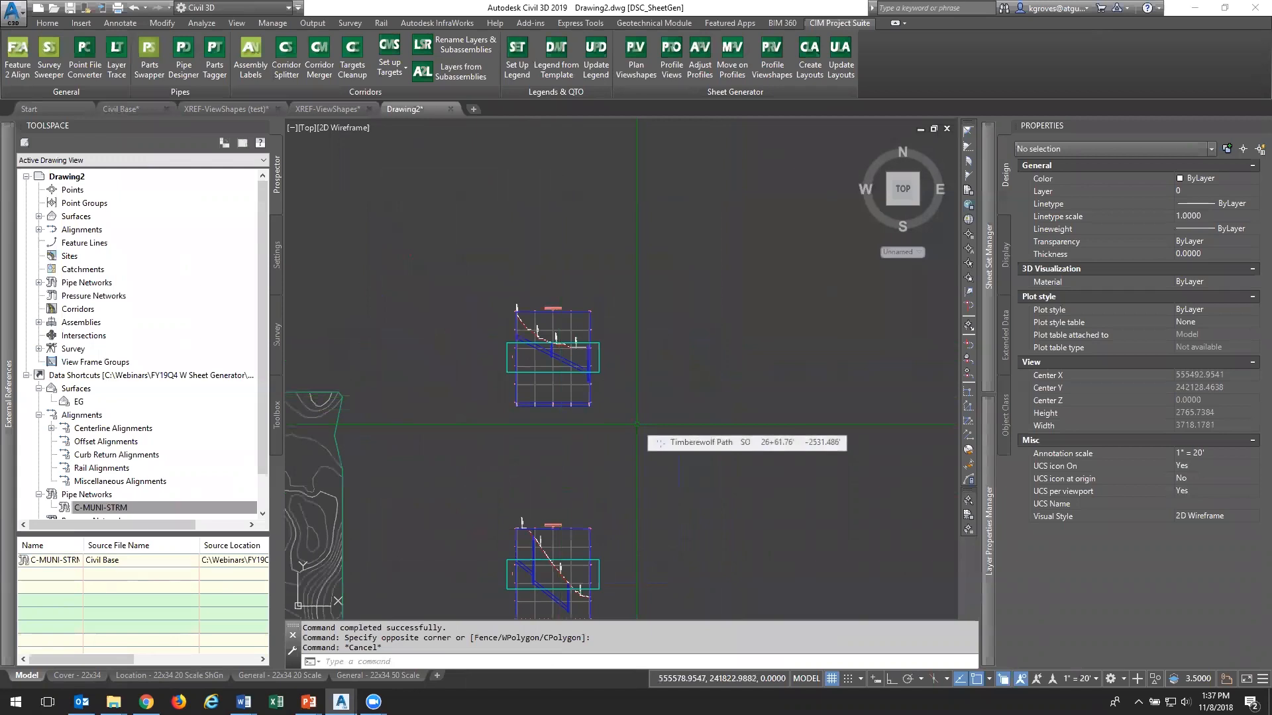
# Check the overlapping polyline and block reference at the edge of the first profile view's frame
pyautogui.scroll(6, 615, 377)
pyautogui.click(553, 324)
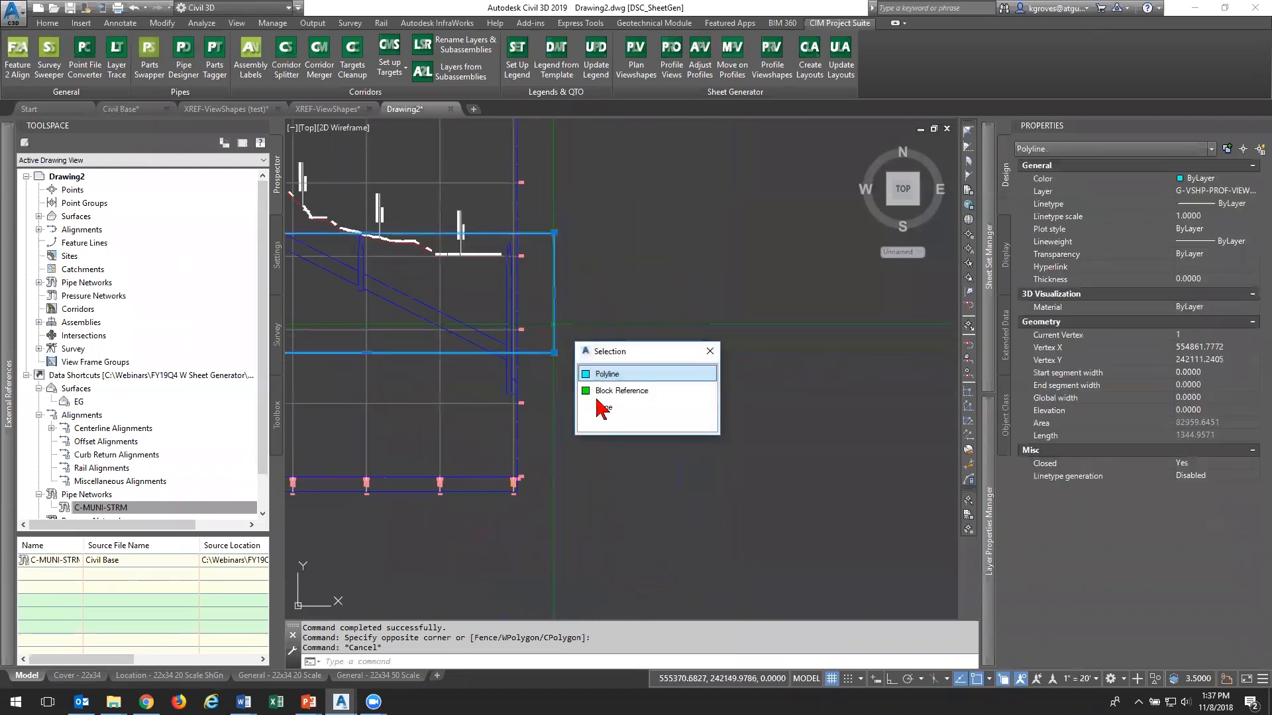
pyautogui.click(602, 391)
pyautogui.press('Escape')
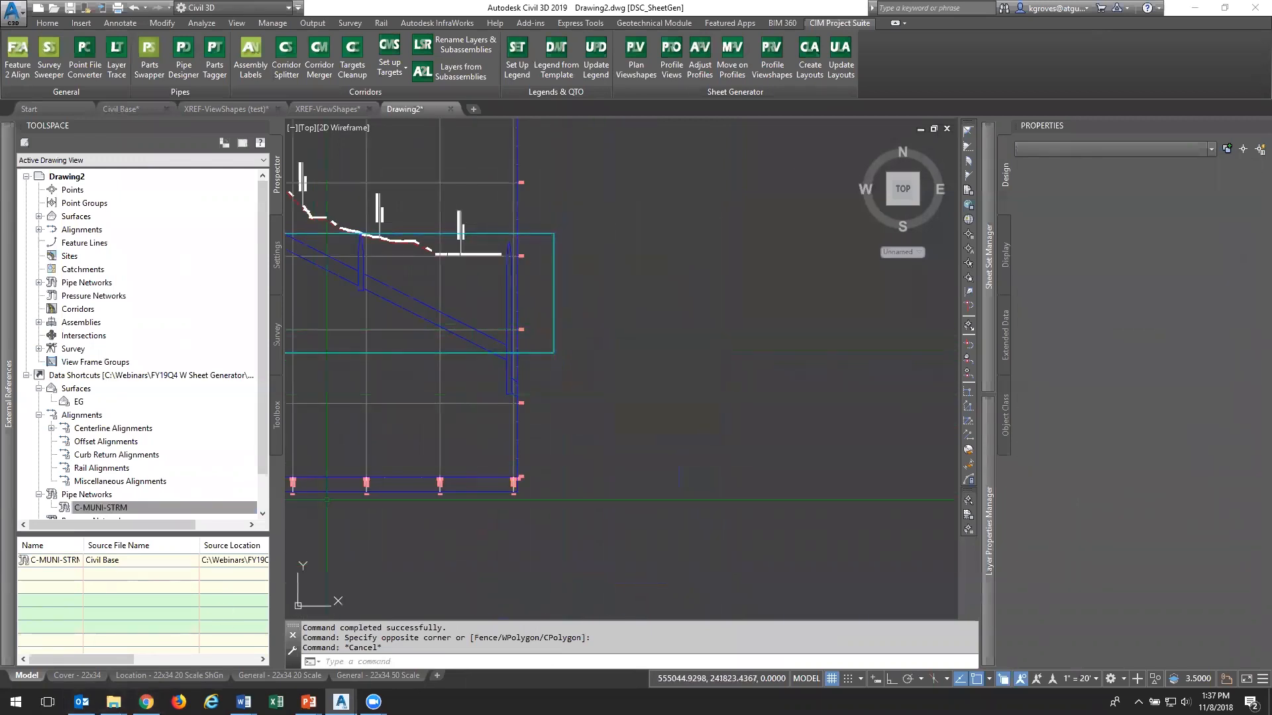
pyautogui.press('Escape')
pyautogui.scroll(-4, 697, 316)
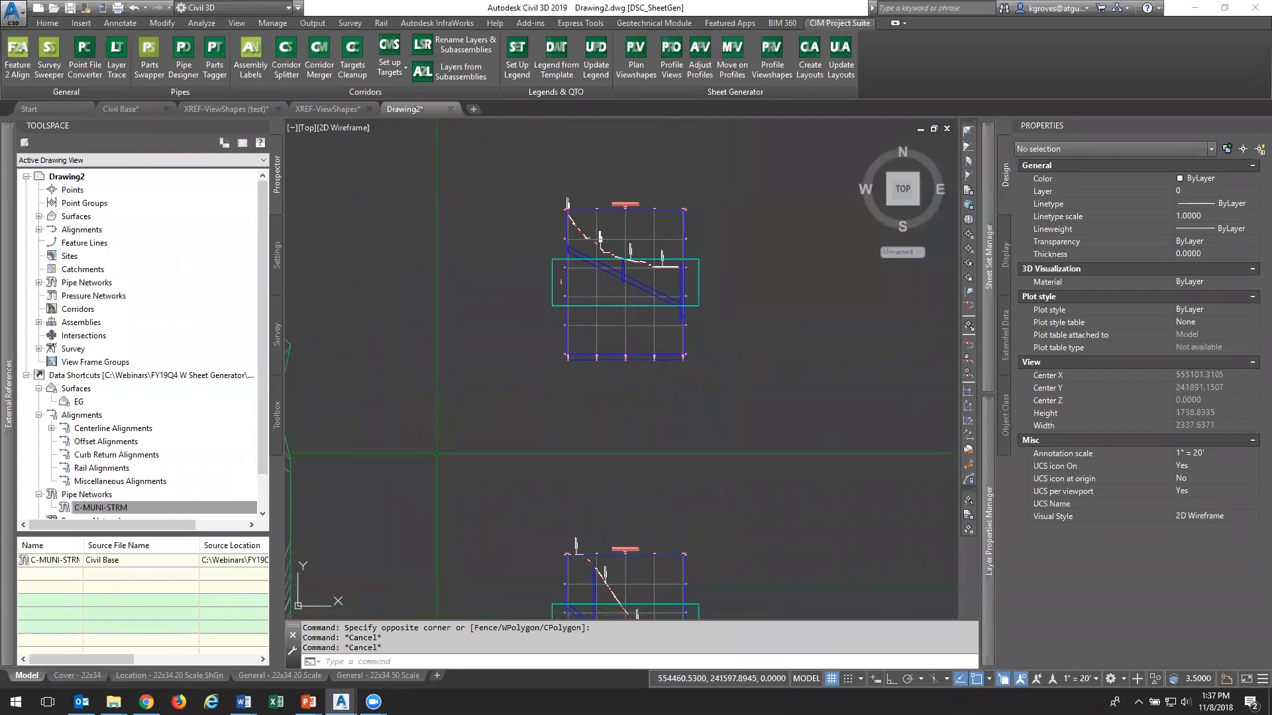
# Open the Location - 22x34 20 Scale ShGn layout and inspect its two stacked print area blocks together
pyautogui.click(173, 676)
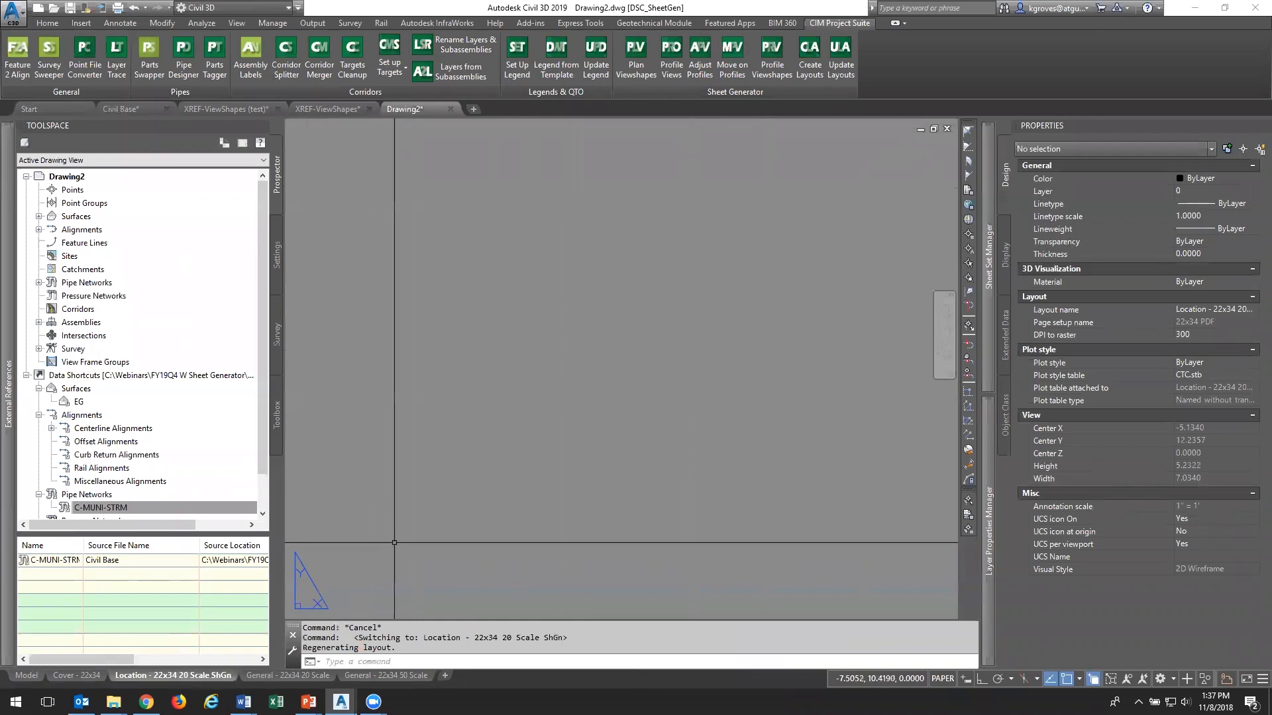
pyautogui.scroll(-6, 544, 511)
pyautogui.moveTo(649, 530); pyautogui.dragTo(455, 382, button='middle')
pyautogui.scroll(1, 441, 400)
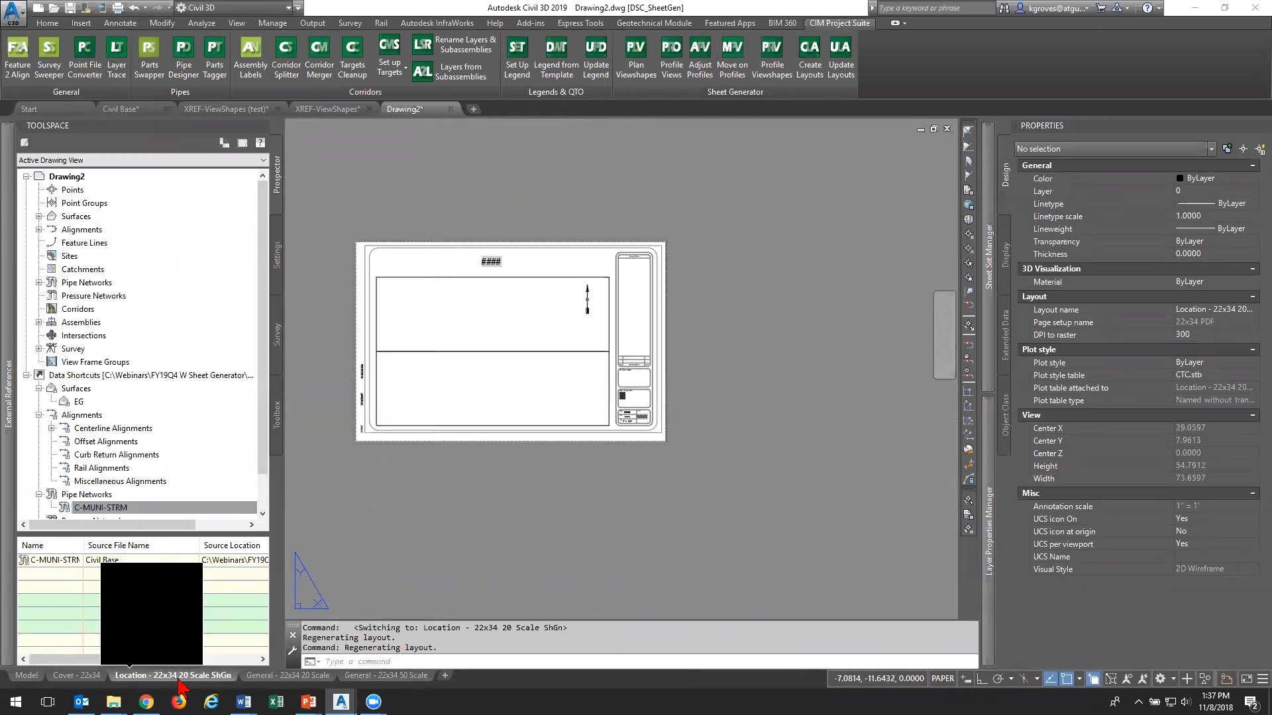
pyautogui.click(470, 337)
pyautogui.click(427, 375)
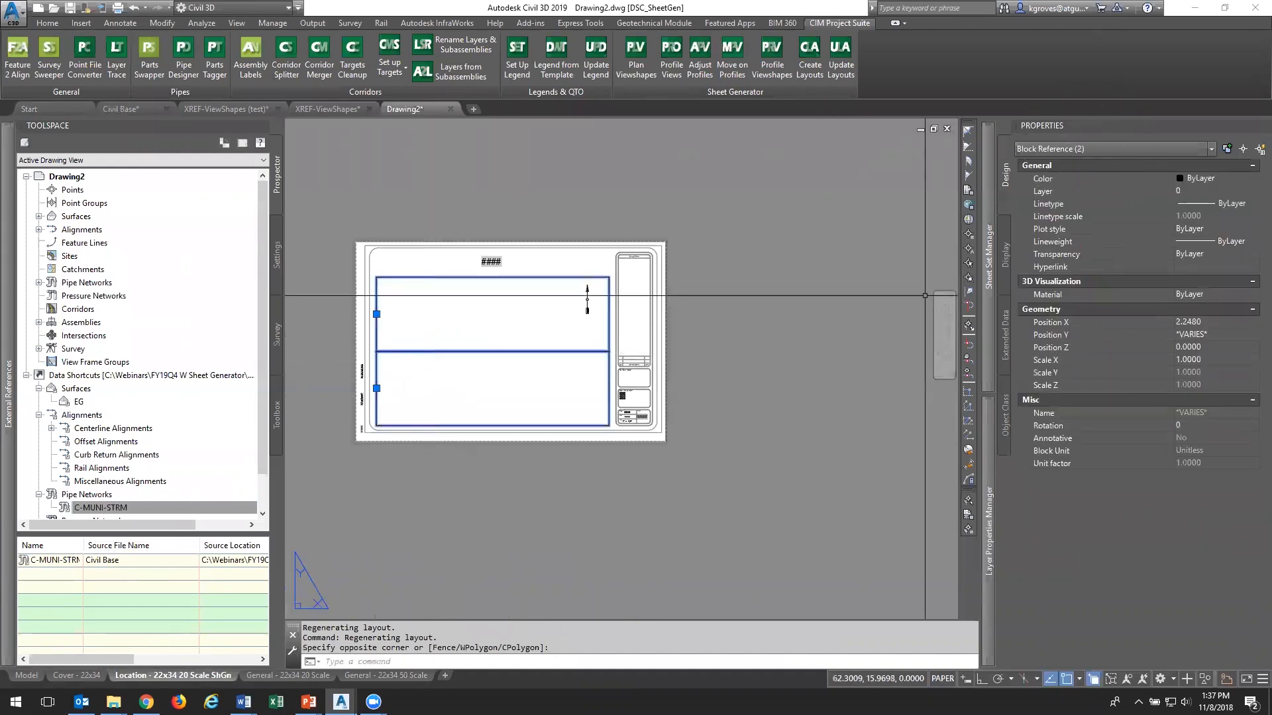
pyautogui.press('Escape')
# Check the block names of the upper and lower print area blocks on the sheet, one at a time
pyautogui.click(464, 284)
pyautogui.click(425, 260)
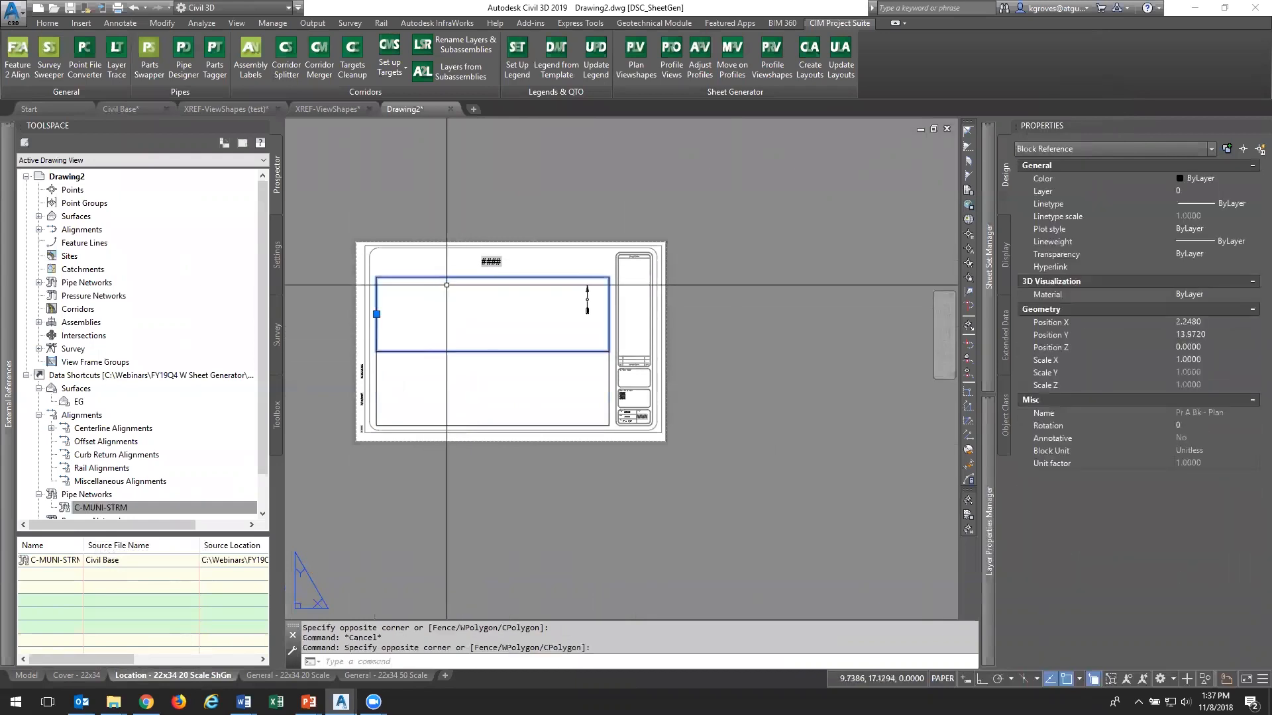
pyautogui.press('ctrl')
pyautogui.press('ctrl')
pyautogui.press('ctrl')
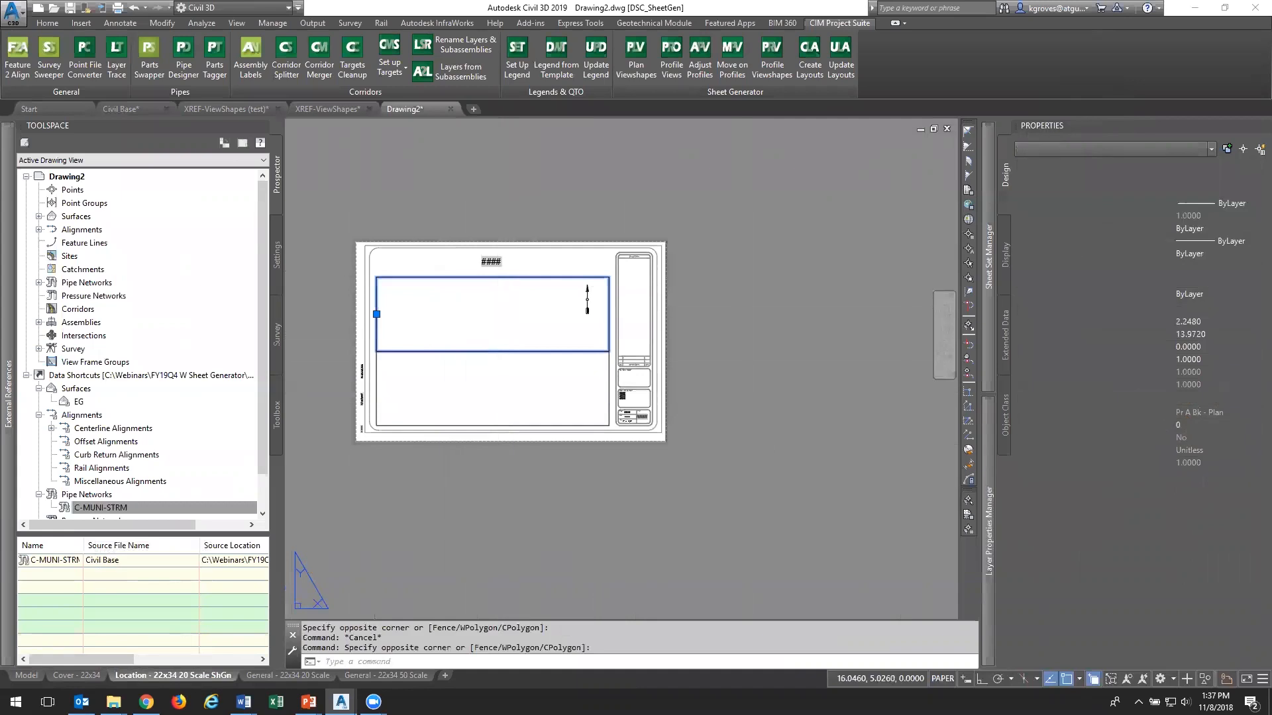
pyautogui.press('Escape')
pyautogui.click(489, 429)
pyautogui.click(487, 426)
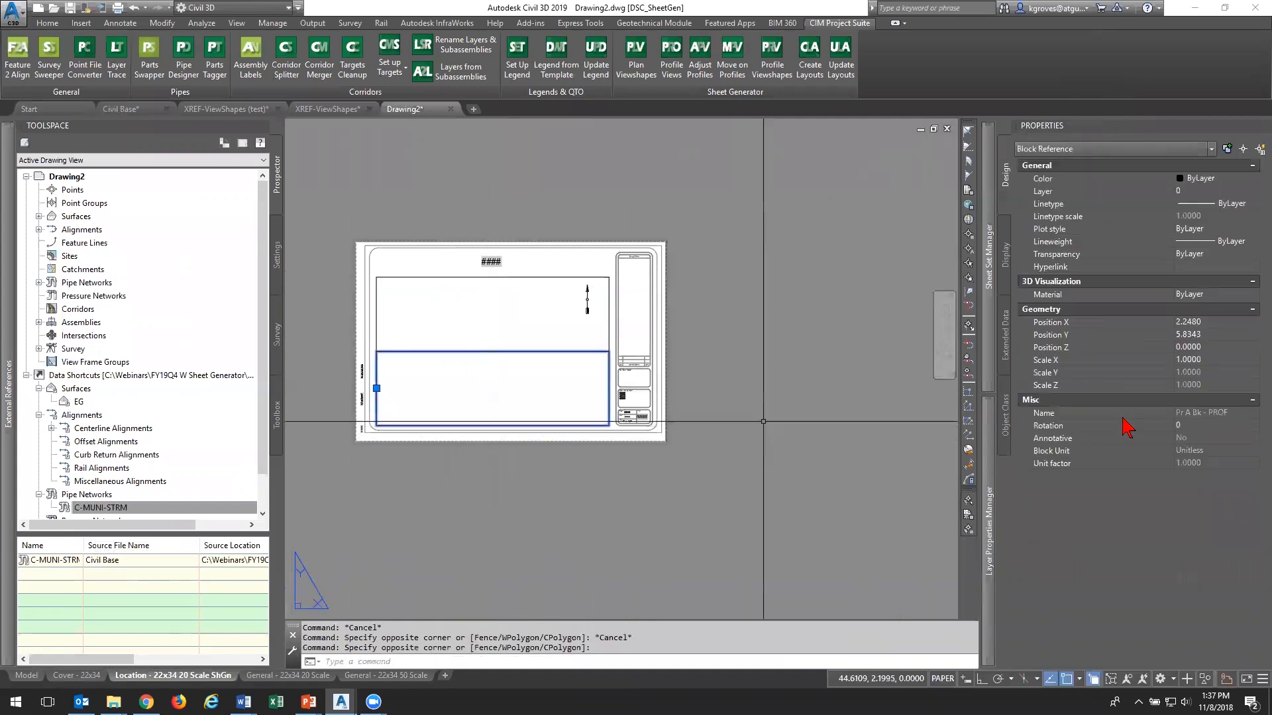
pyautogui.press('Escape')
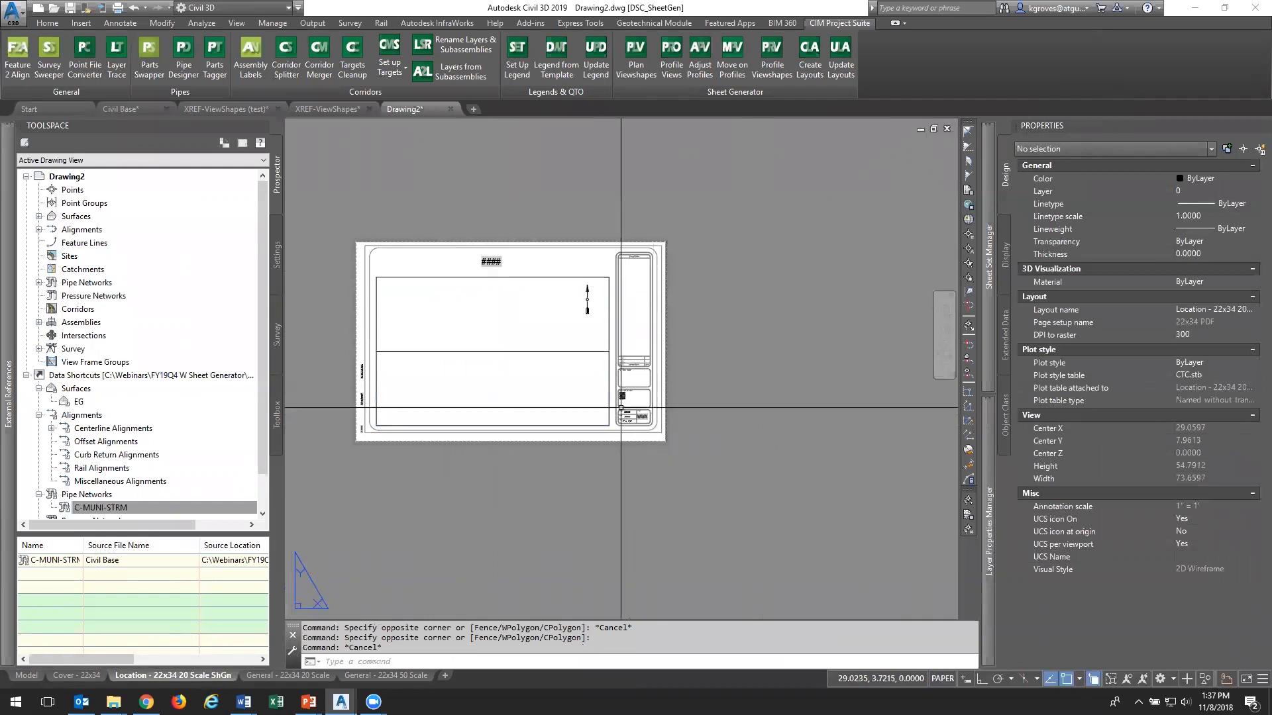
# Check the block name of the north arrow in the upper print area of the sheet
pyautogui.press('Escape')
pyautogui.click(593, 299)
pyautogui.click(566, 282)
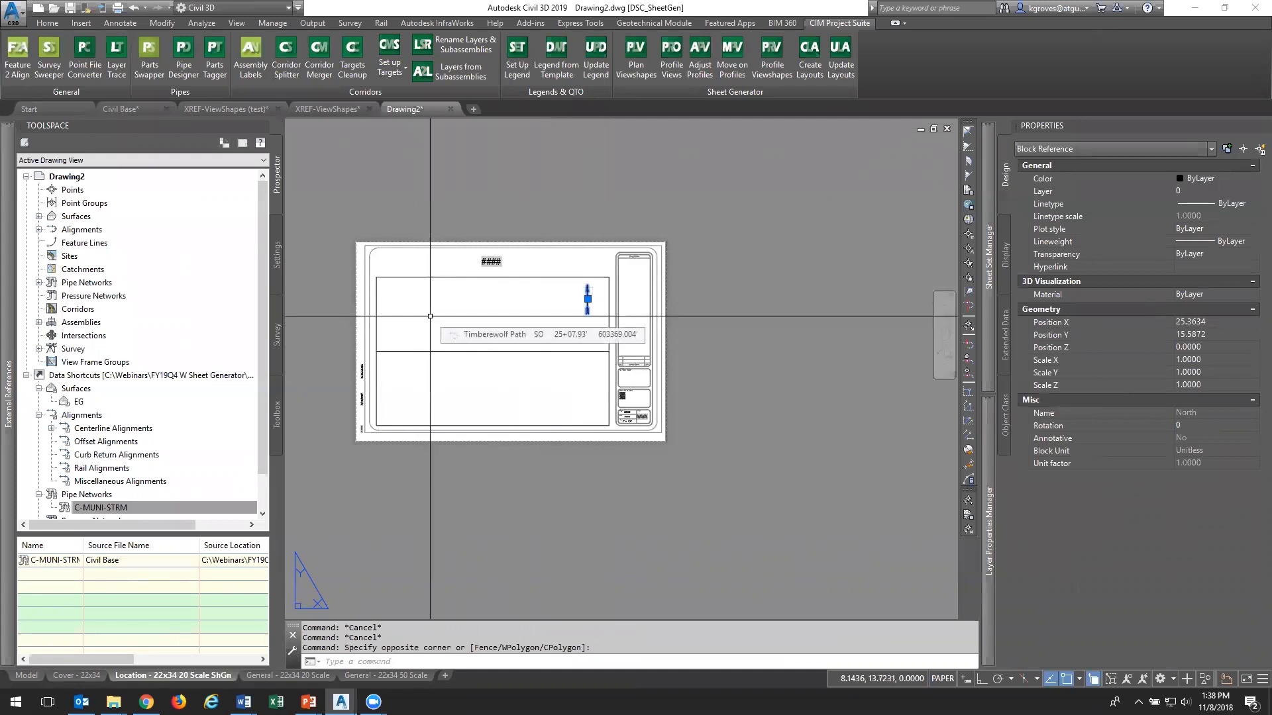
pyautogui.press('Escape')
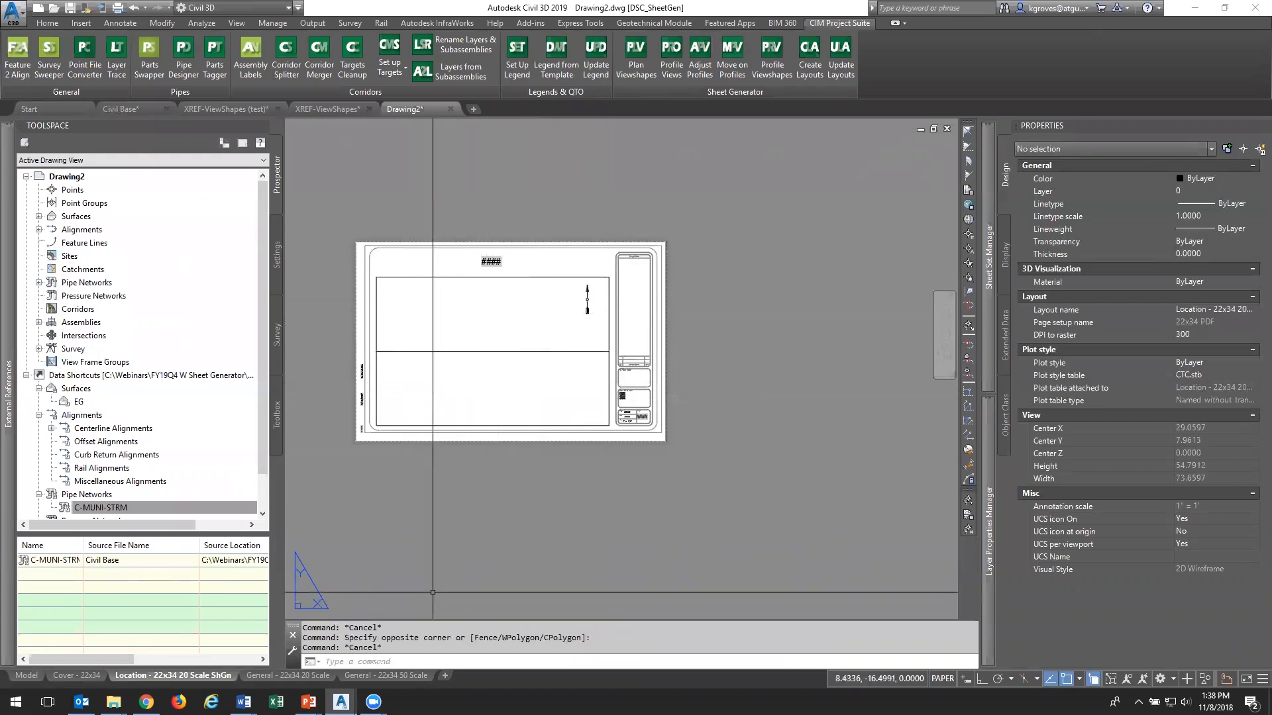
# Delete the General - 22x34 20 Scale and General - 22x34 50 Scale layouts
pyautogui.rightClick(320, 676)
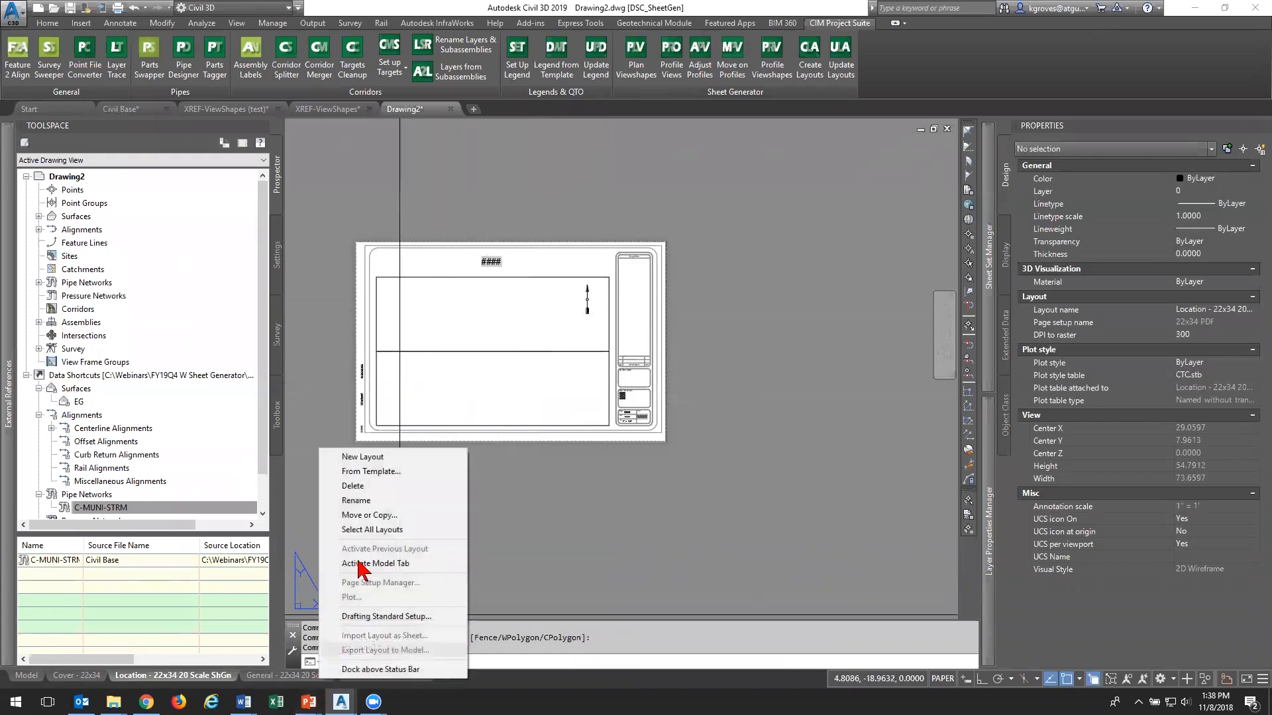
pyautogui.click(393, 494)
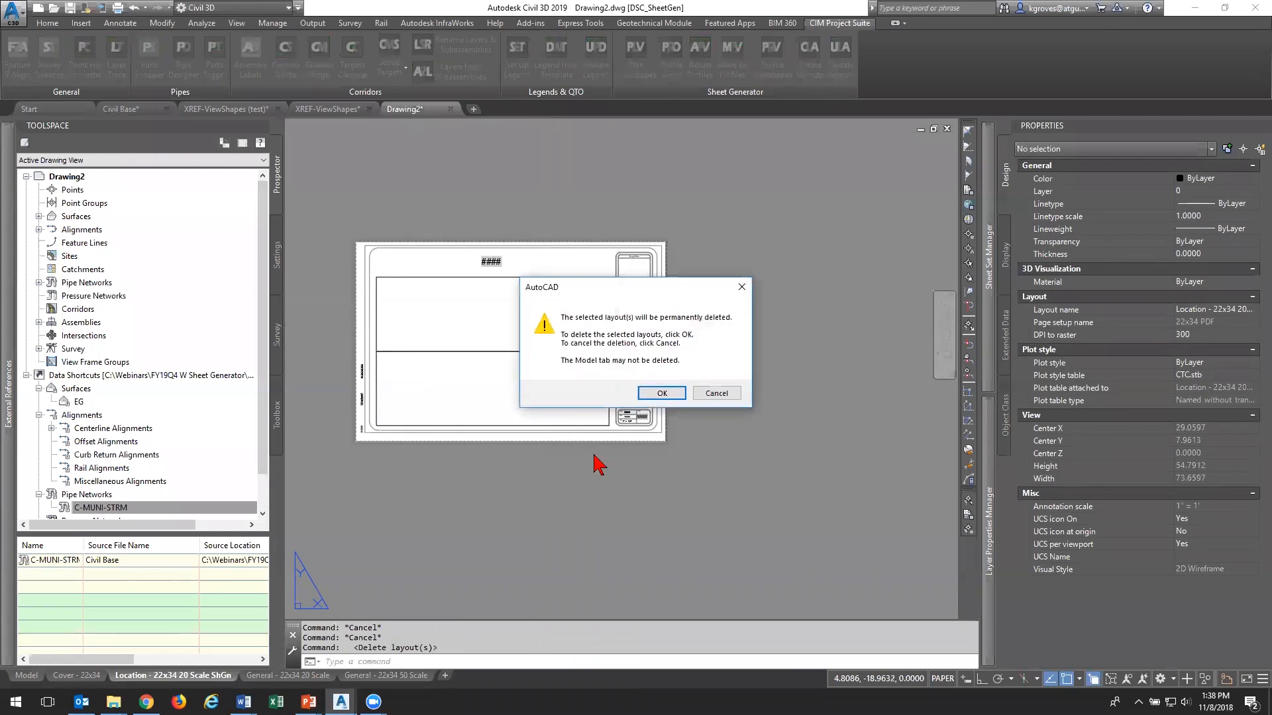
pyautogui.press('Return')
pyautogui.rightClick(264, 678)
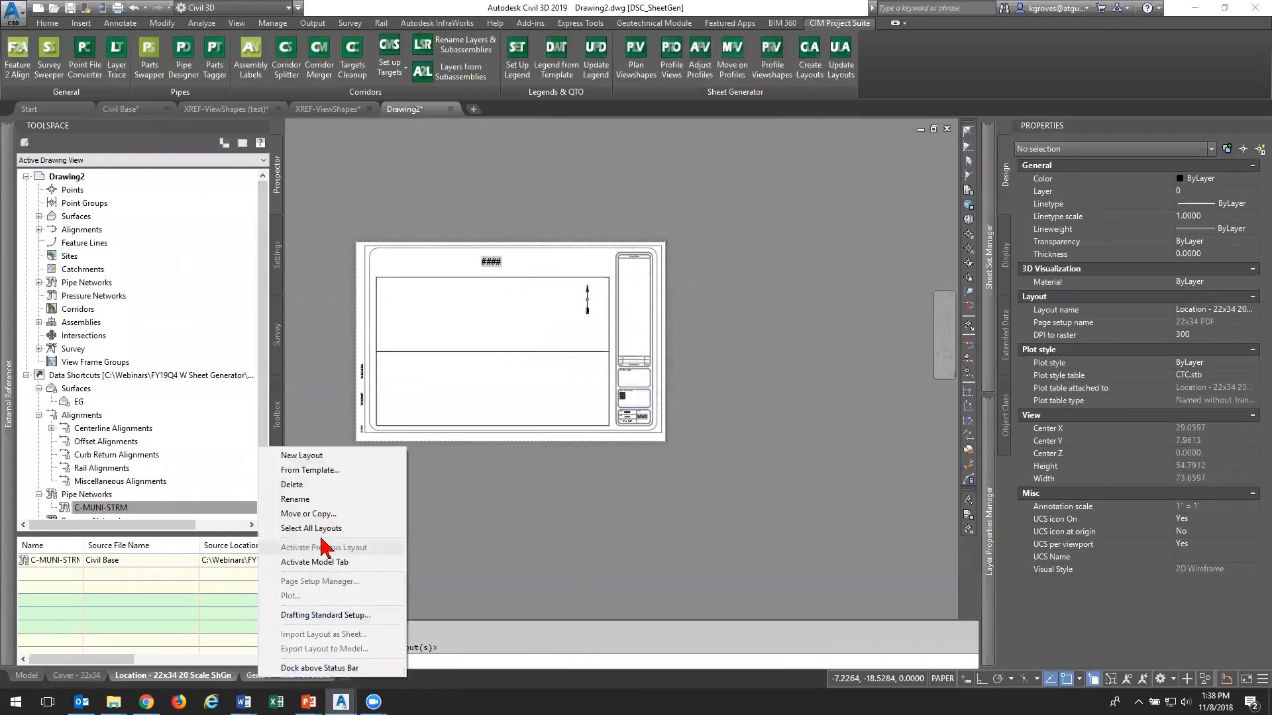
pyautogui.click(335, 494)
pyautogui.click(657, 393)
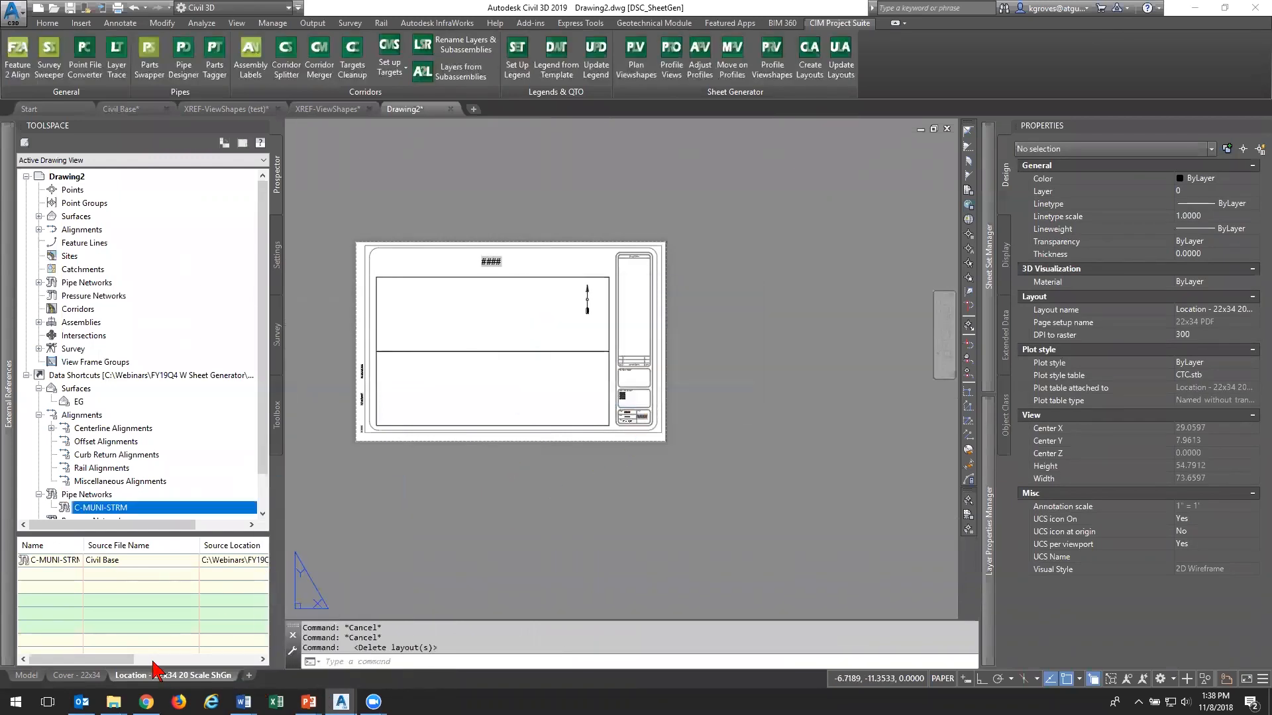
# Delete the Cover - 22x34 layout and return to model space
pyautogui.rightClick(86, 675)
pyautogui.click(120, 488)
pyautogui.press('Return')
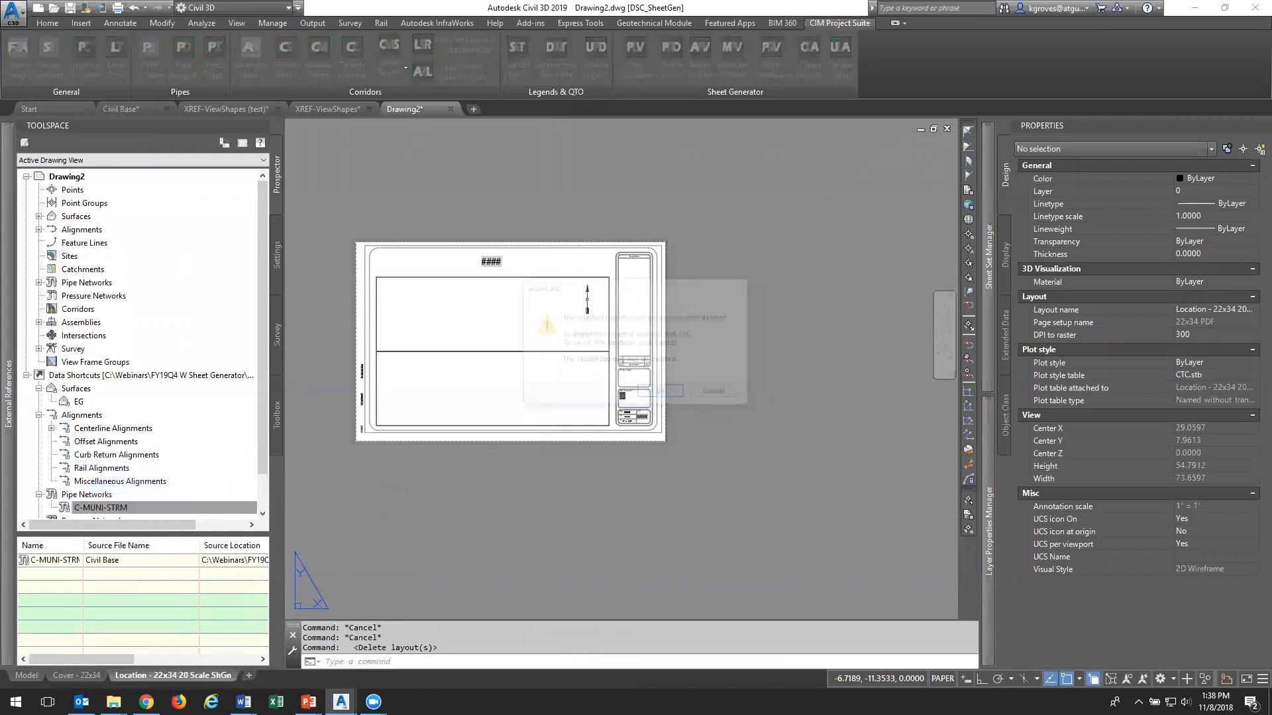
pyautogui.click(27, 676)
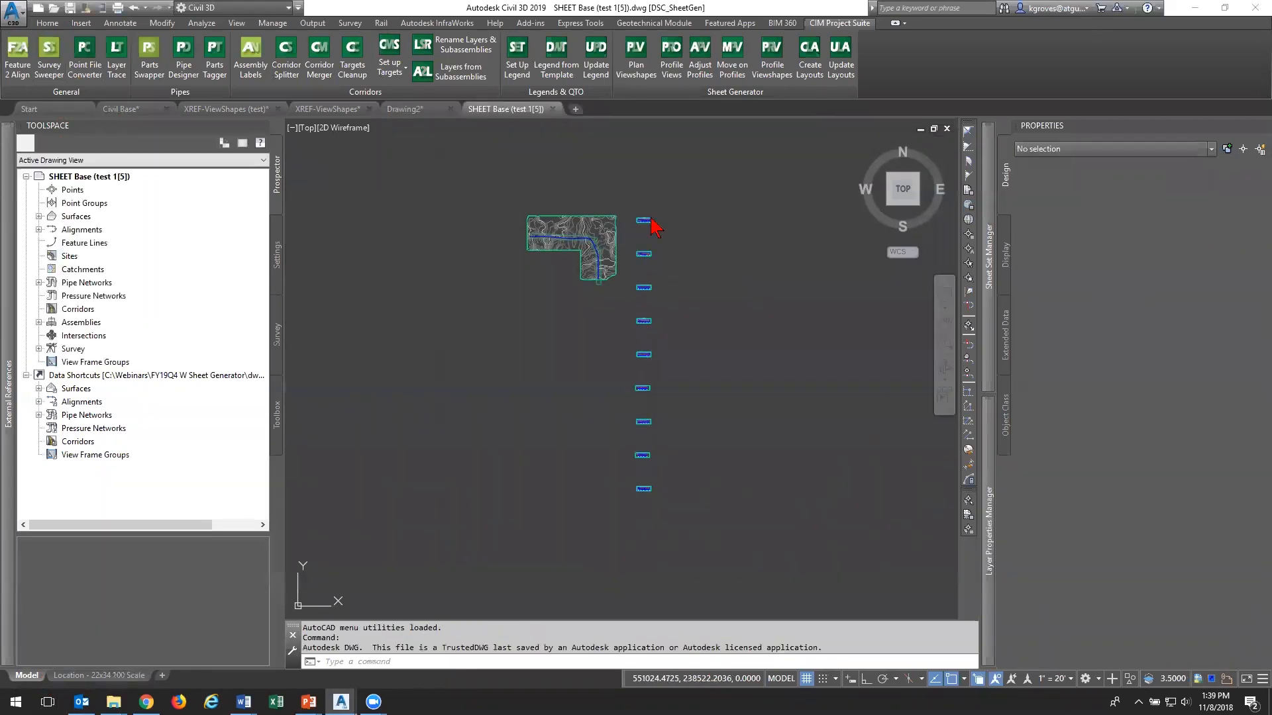
# Check the style of the uppermost profile view in the SHEET Base (test 1[5]) drawing
pyautogui.scroll(15, 651, 220)
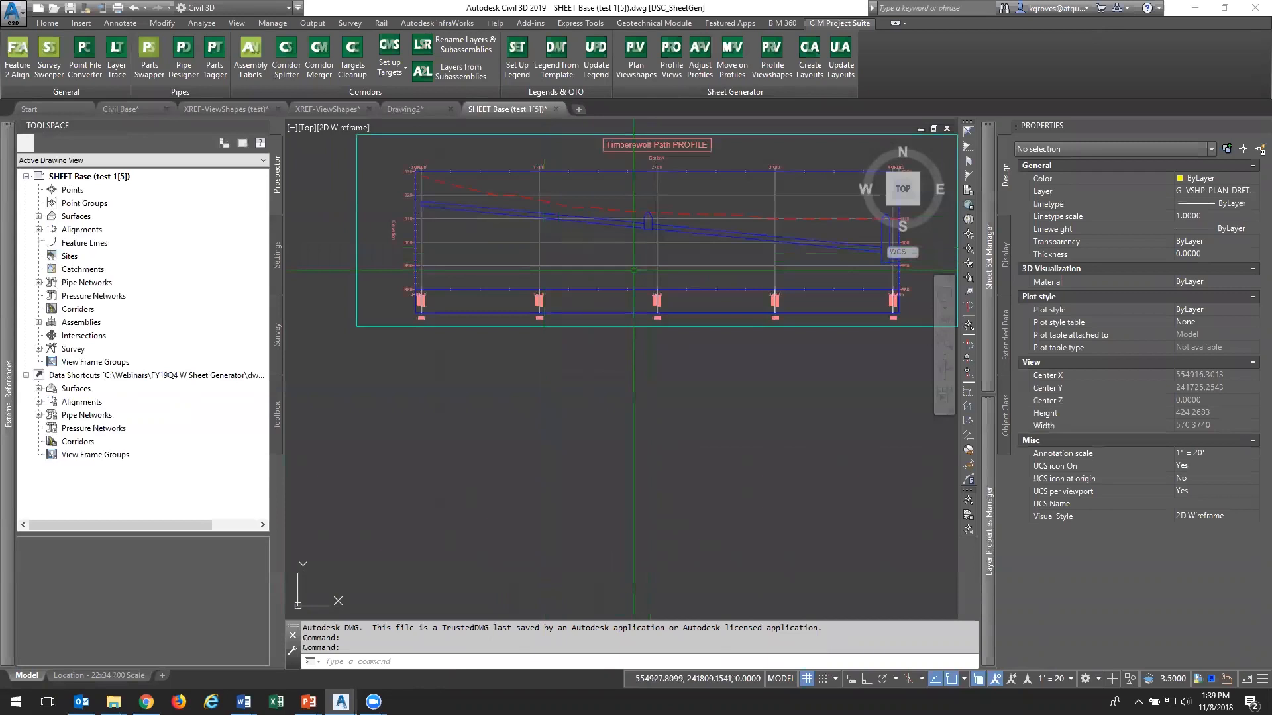
pyautogui.moveTo(634, 271); pyautogui.dragTo(570, 324, button='middle')
pyautogui.click(498, 298)
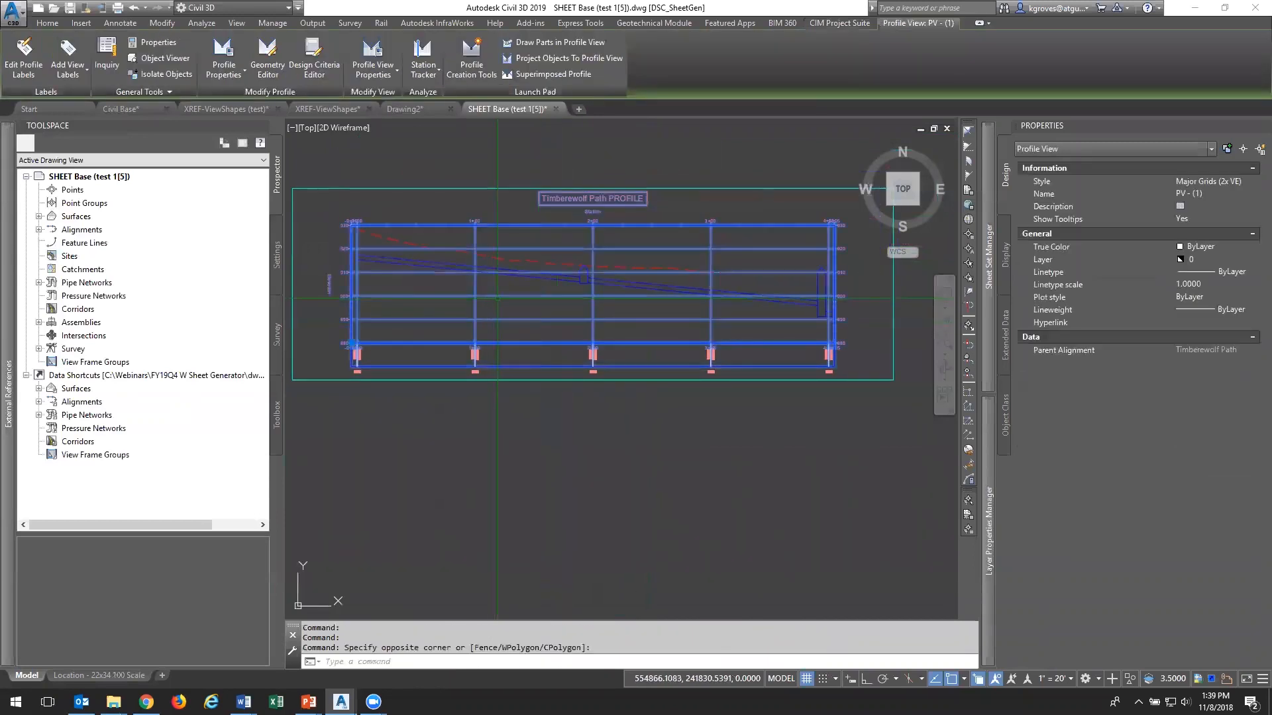
pyautogui.scroll(-3, 498, 298)
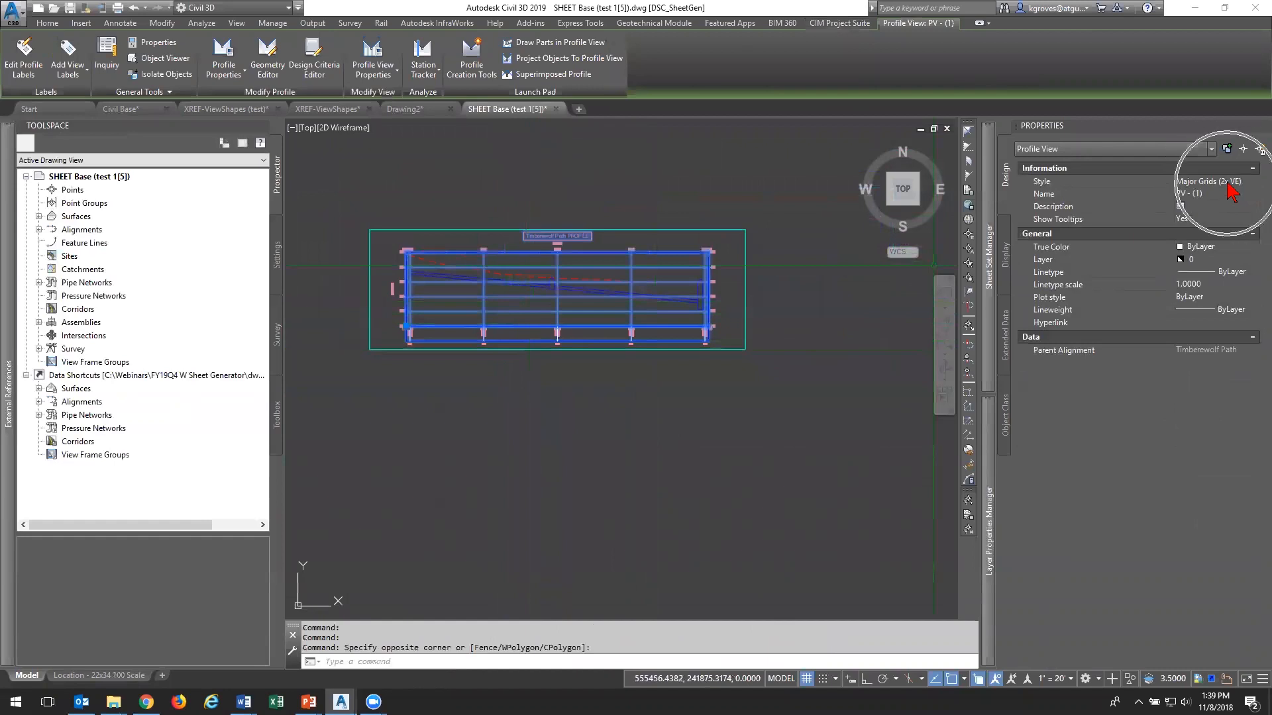
pyautogui.press('Escape')
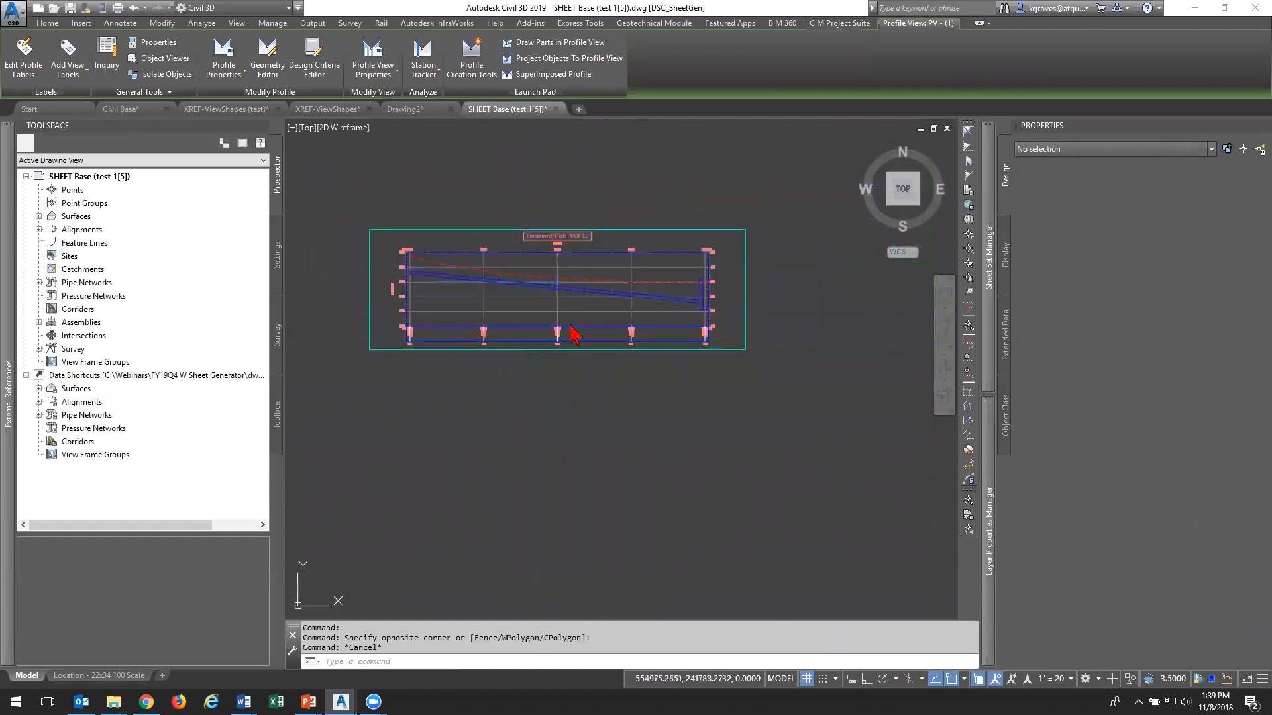
pyautogui.scroll(-8, 580, 371)
pyautogui.scroll(2, 575, 412)
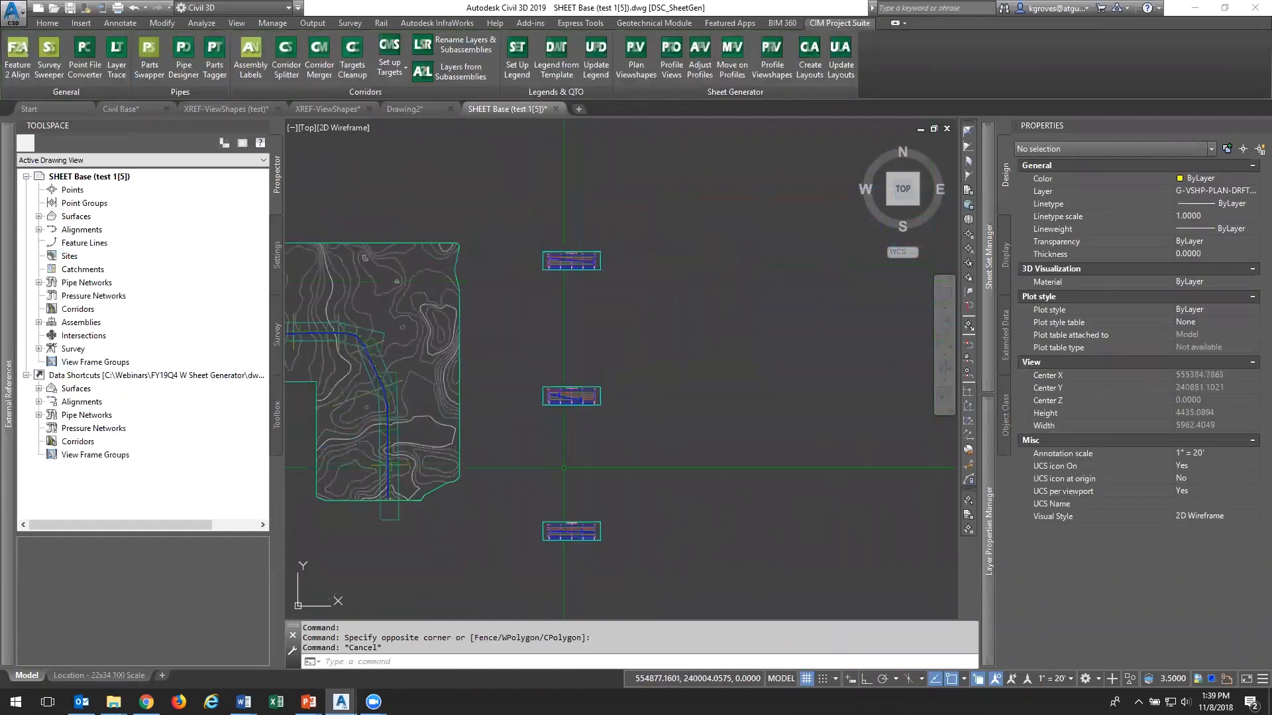
pyautogui.scroll(5, 560, 298)
pyautogui.click(556, 334)
pyautogui.click(559, 329)
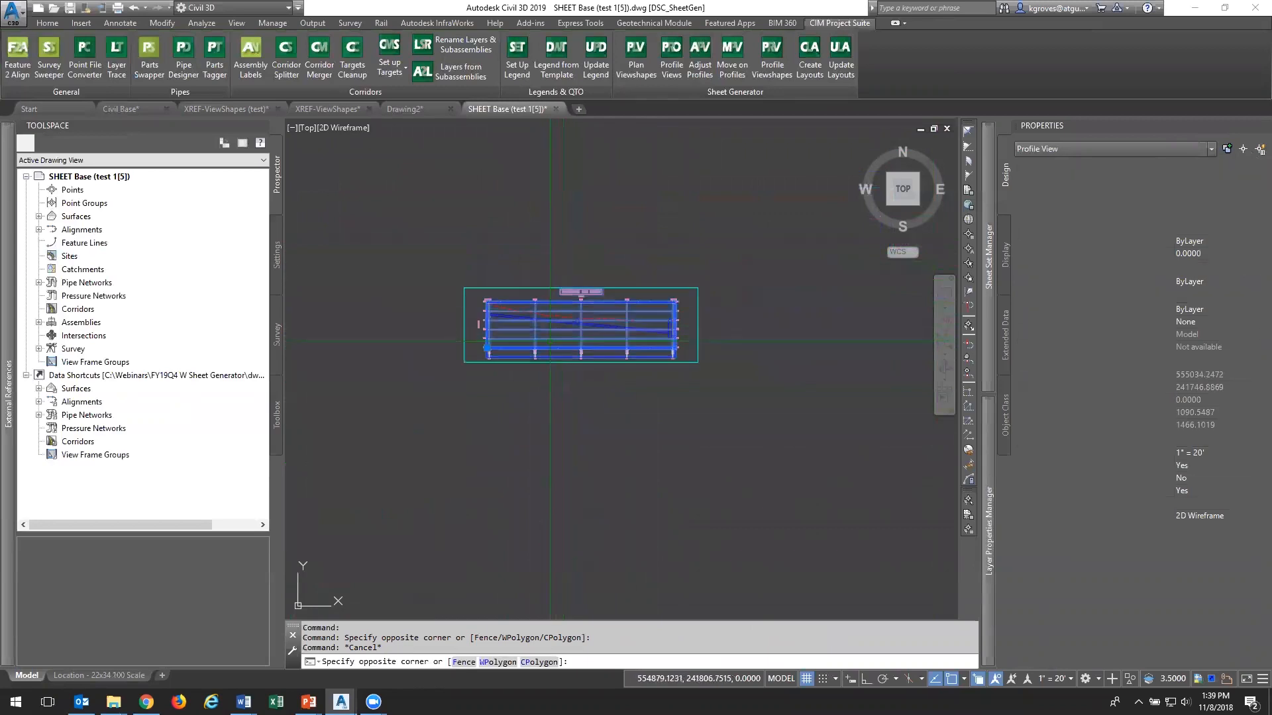
pyautogui.write('m')
pyautogui.press('Return')
pyautogui.click(630, 407)
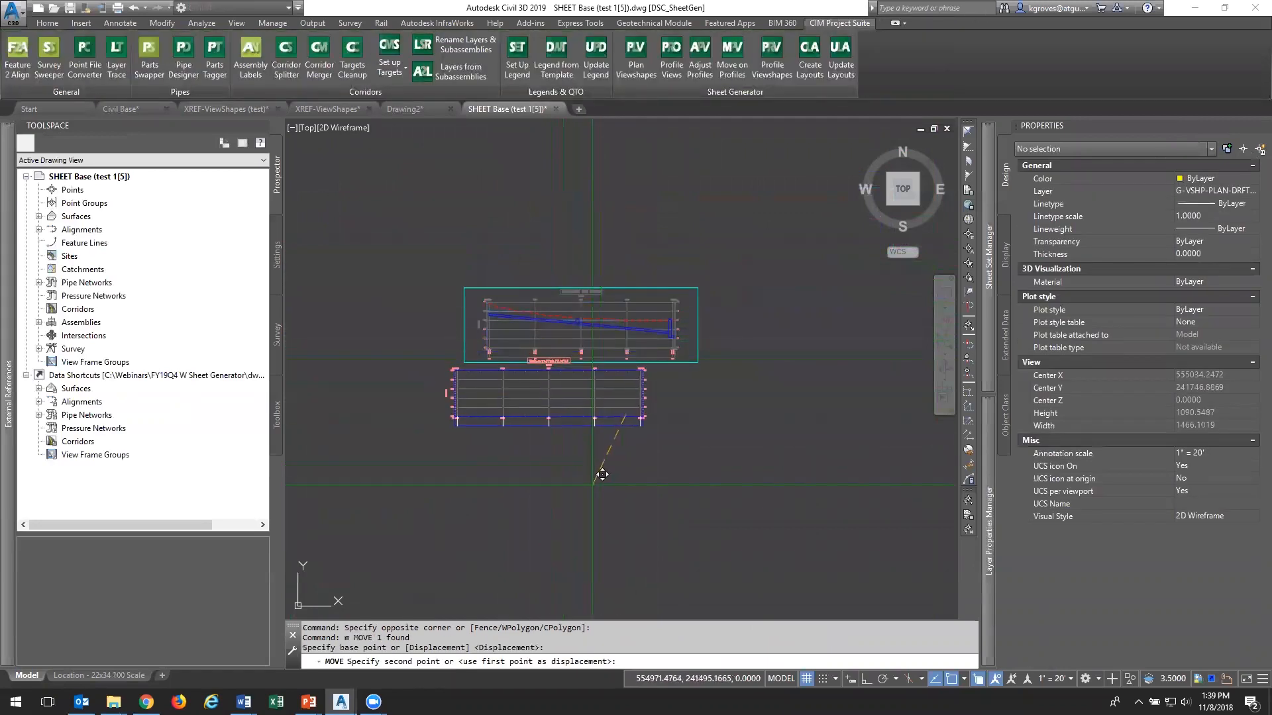
pyautogui.press('Escape')
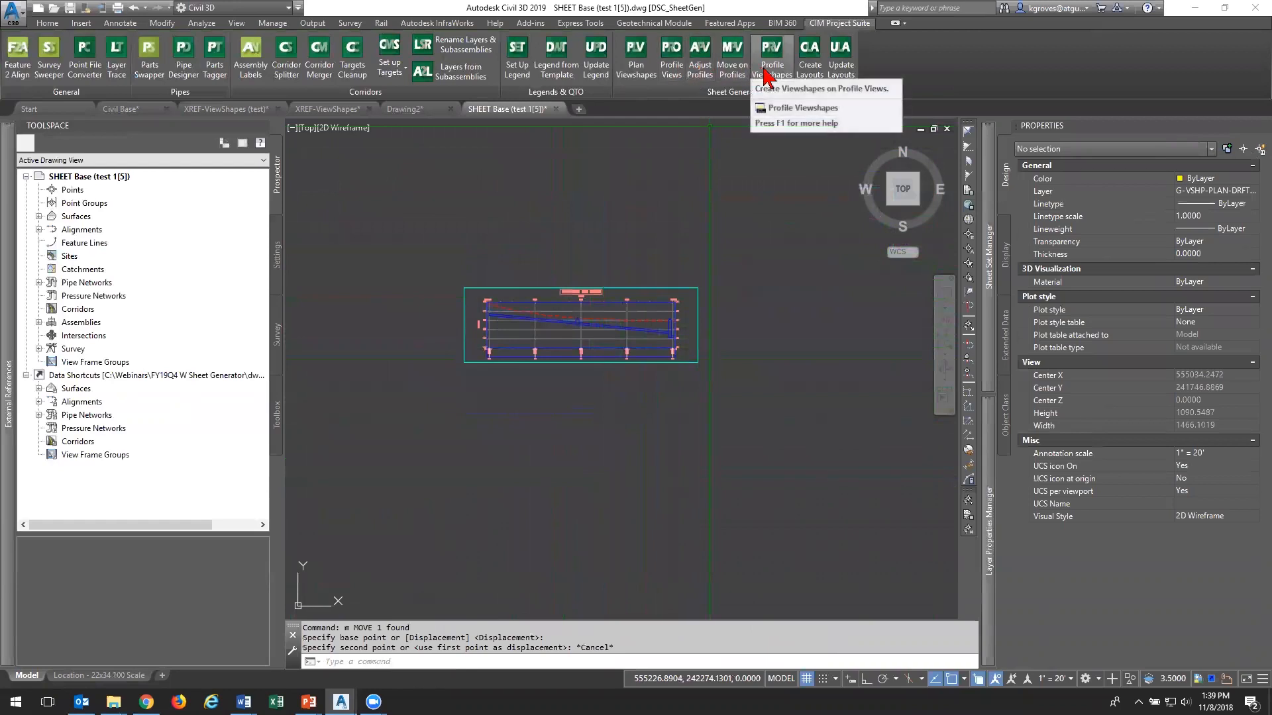
# Move the uppermost profile view down and slightly left, out of its viewshape frame
pyautogui.click(609, 352)
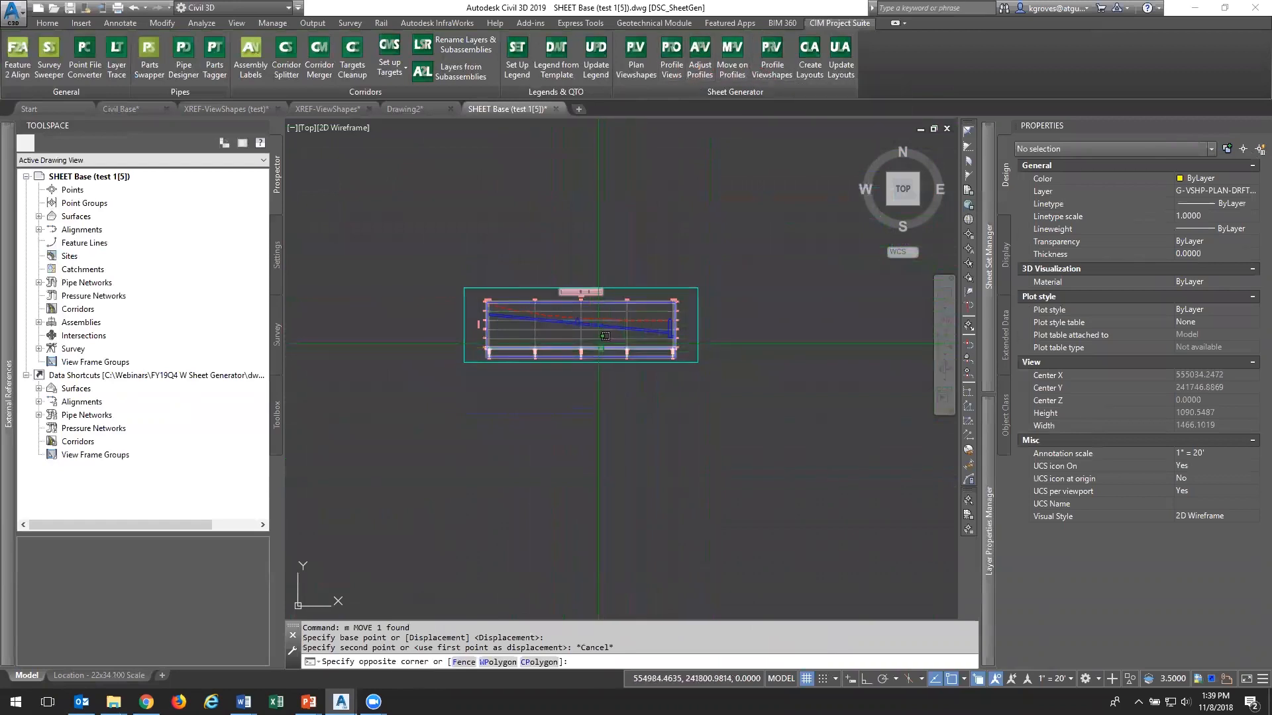
pyautogui.click(599, 343)
pyautogui.write('m')
pyautogui.press('Return')
pyautogui.click(792, 379)
pyautogui.click(751, 440)
pyautogui.press('Escape')
# Update the profile viewshapes for all profile views with Centered positioning and zero X and Y offsets
pyautogui.click(770, 50)
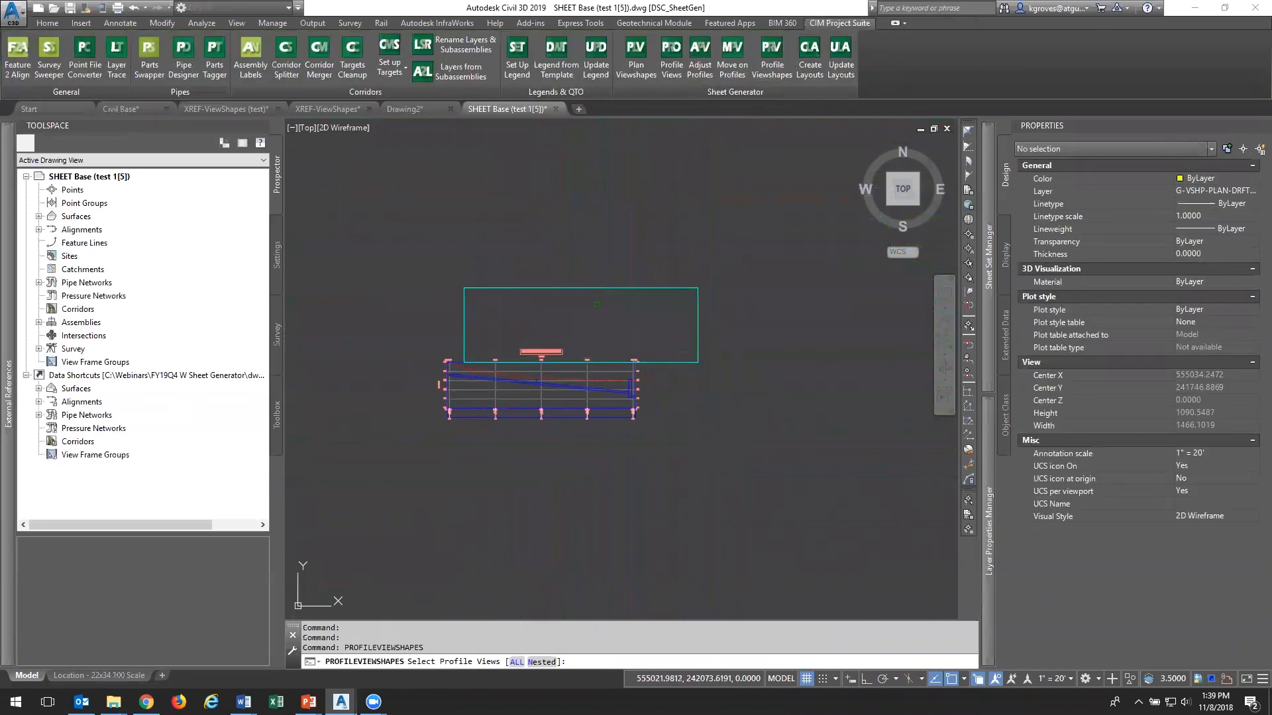
pyautogui.click(516, 662)
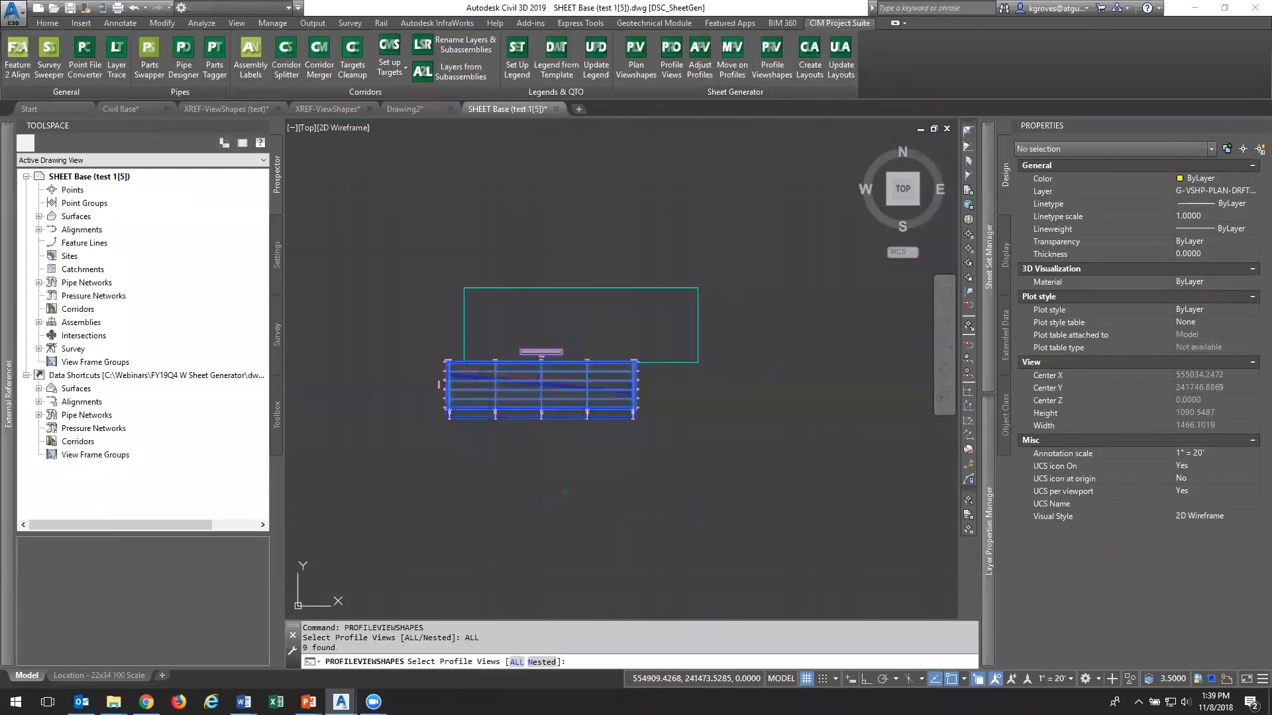
pyautogui.press('Return')
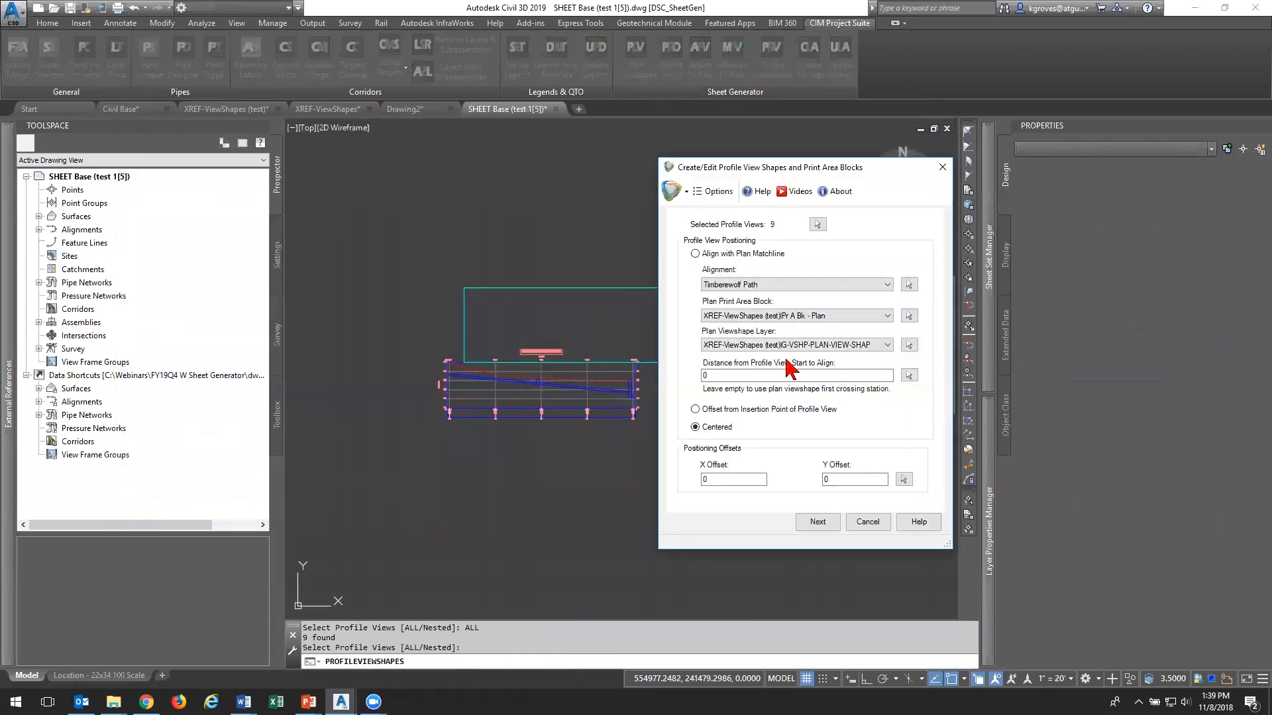
pyautogui.click(821, 522)
pyautogui.click(822, 522)
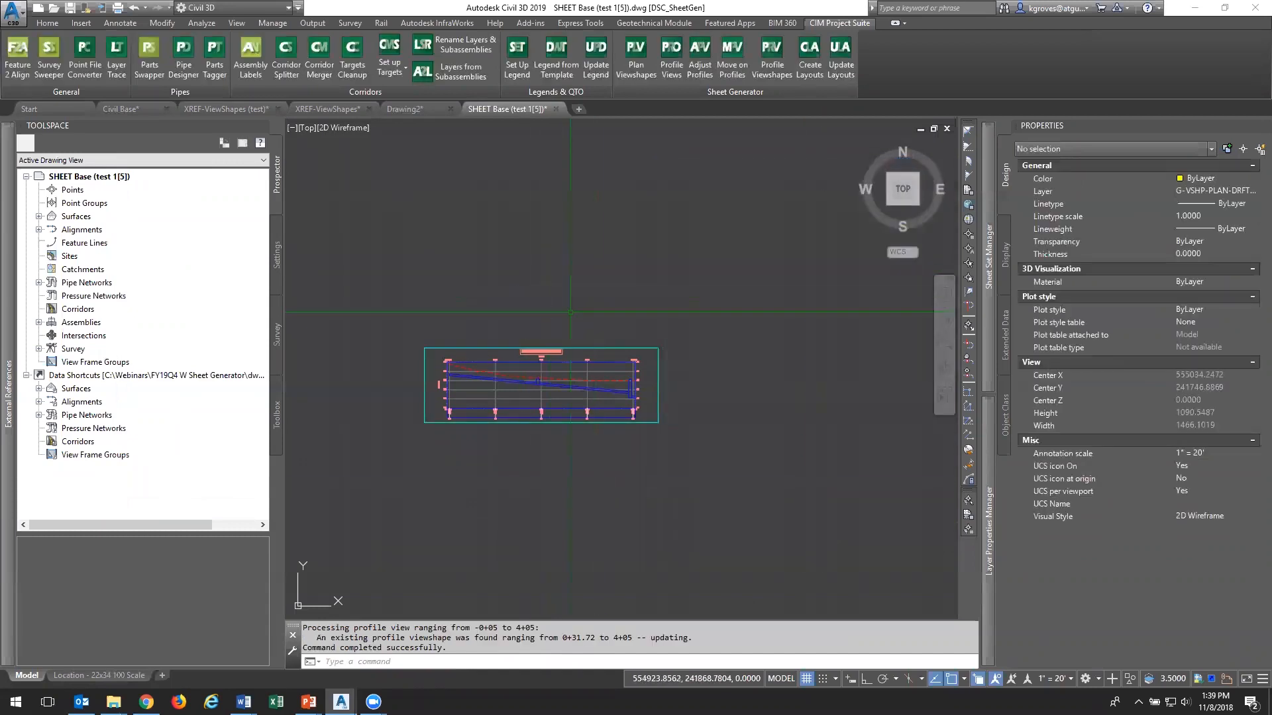
# Save the drawing for Create Layouts and accept the Plan and Profile configuration for Timberewolf Path with all station ranges included
pyautogui.scroll(-4, 556, 427)
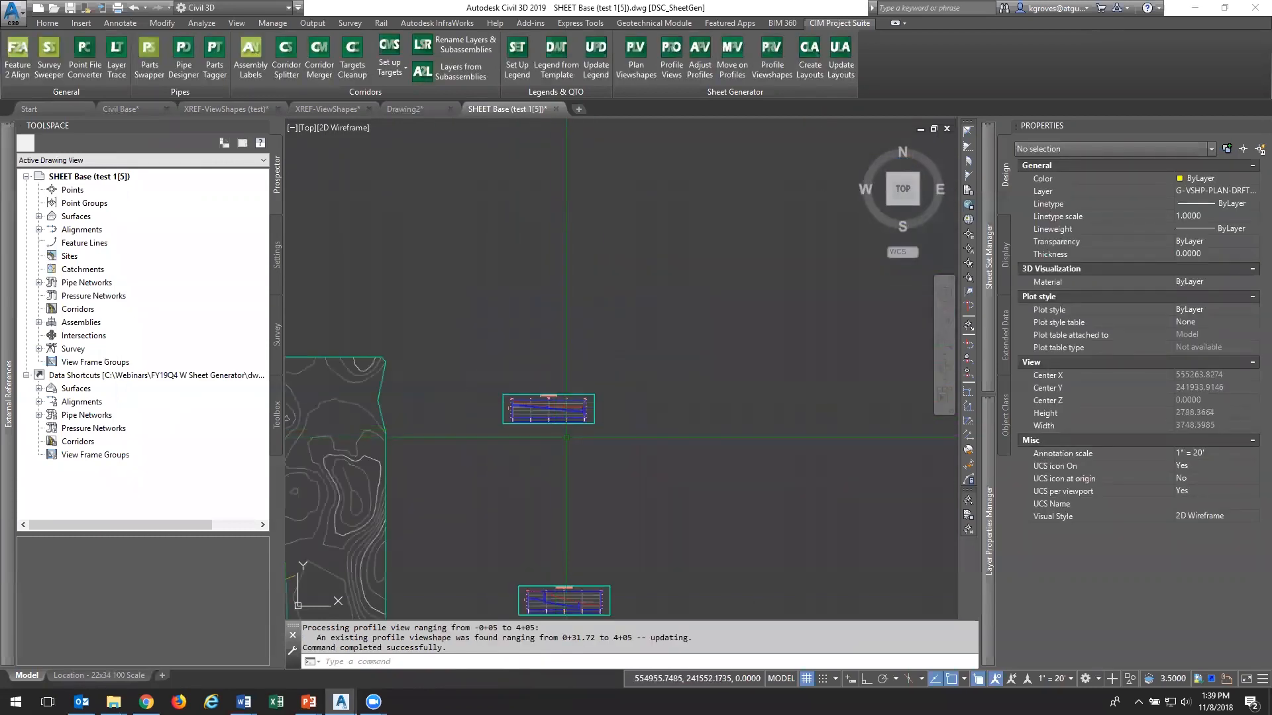
pyautogui.scroll(-4, 567, 437)
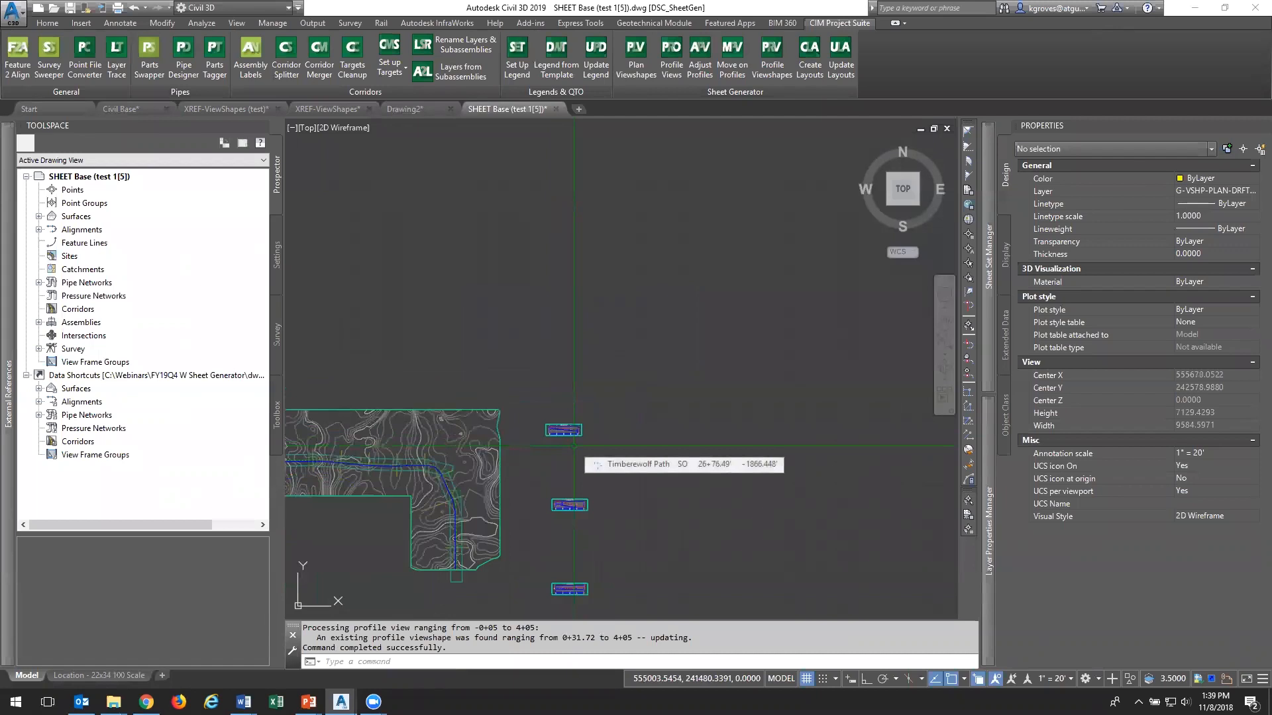
pyautogui.scroll(4, 603, 460)
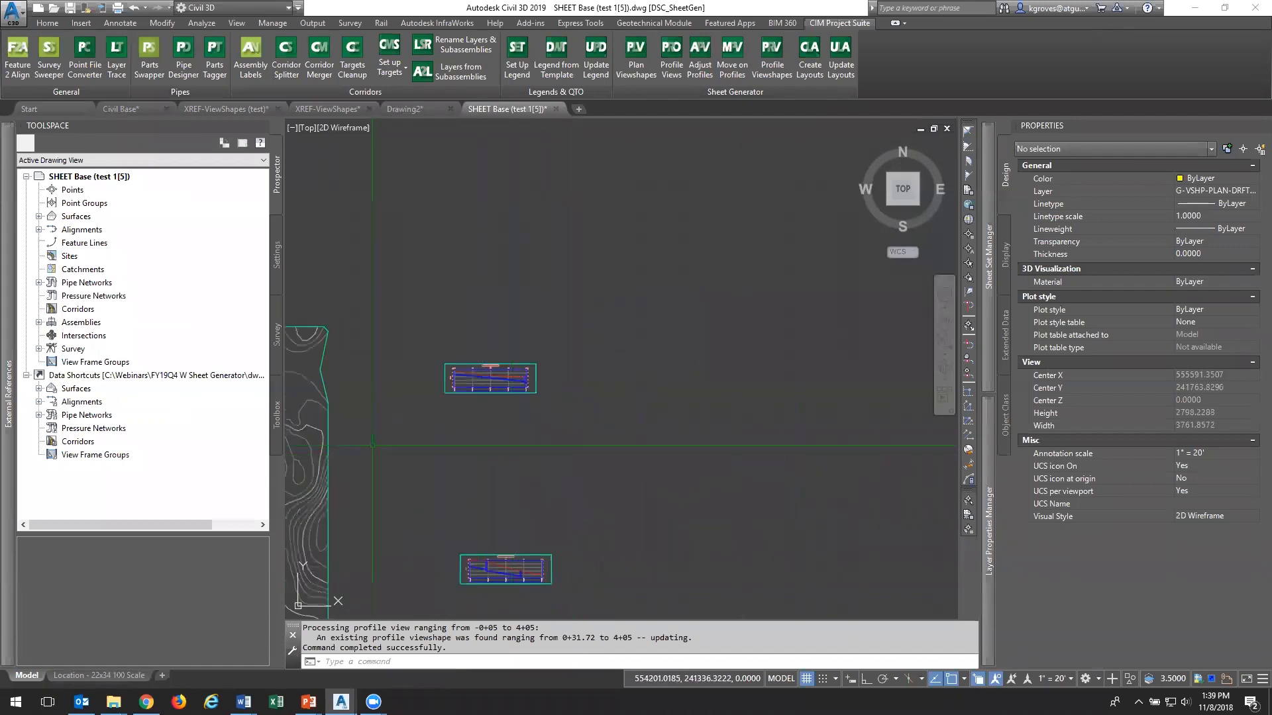
pyautogui.scroll(-6, 477, 392)
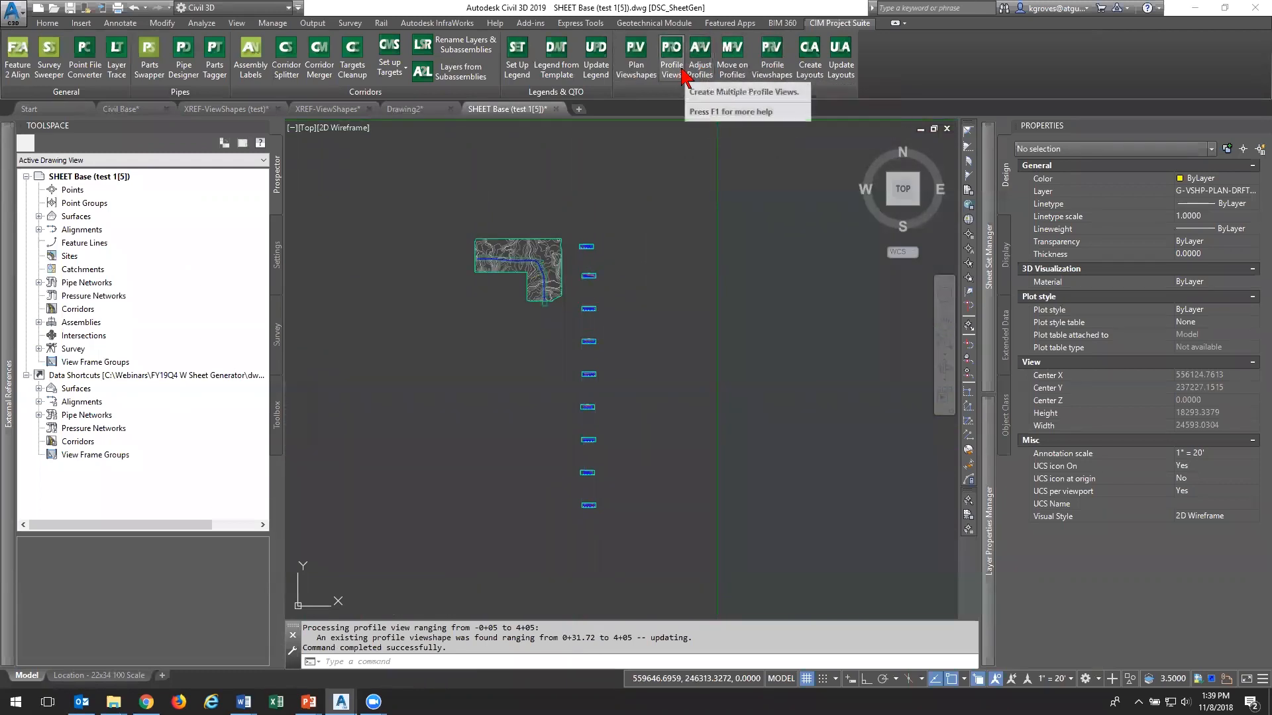
pyautogui.click(815, 71)
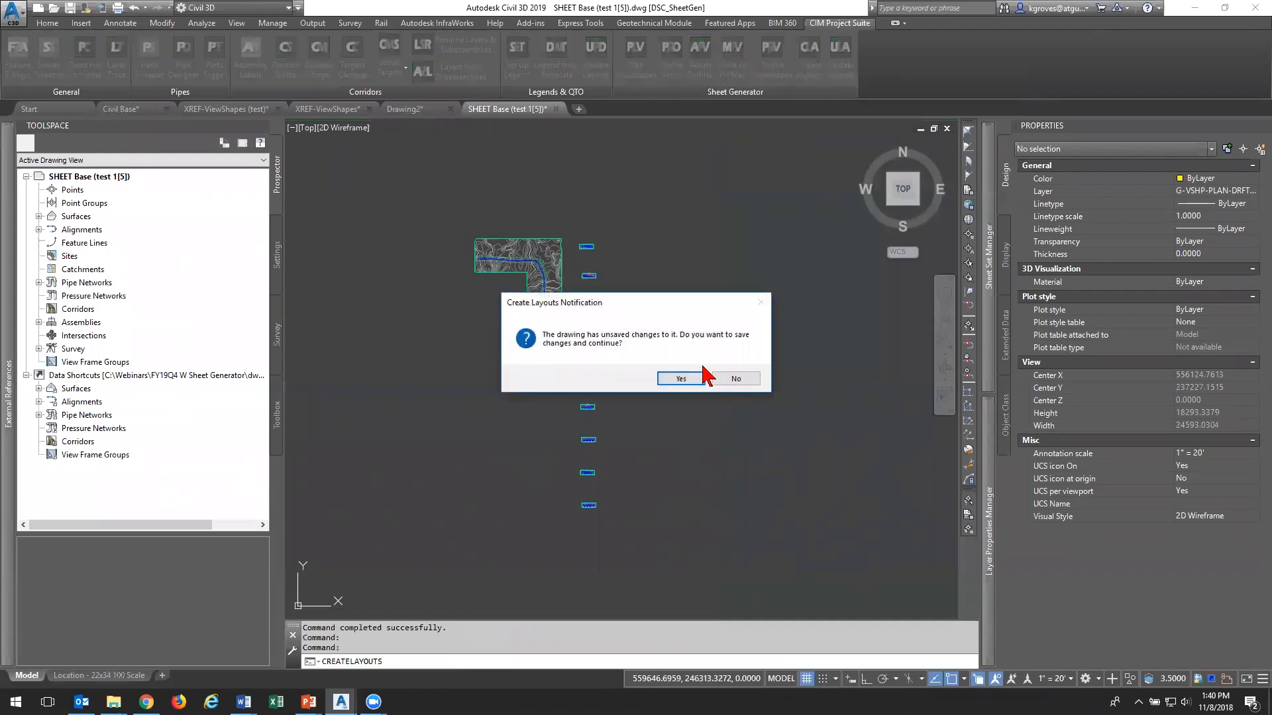
pyautogui.click(685, 382)
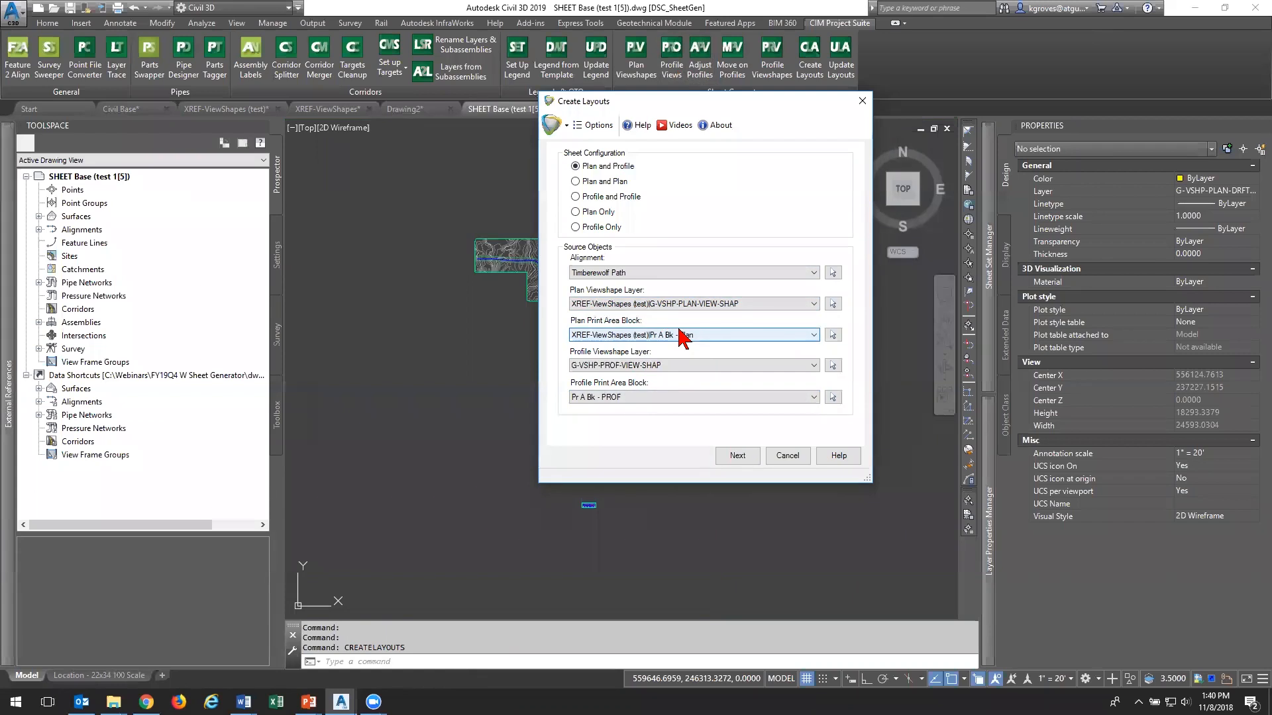
pyautogui.click(737, 457)
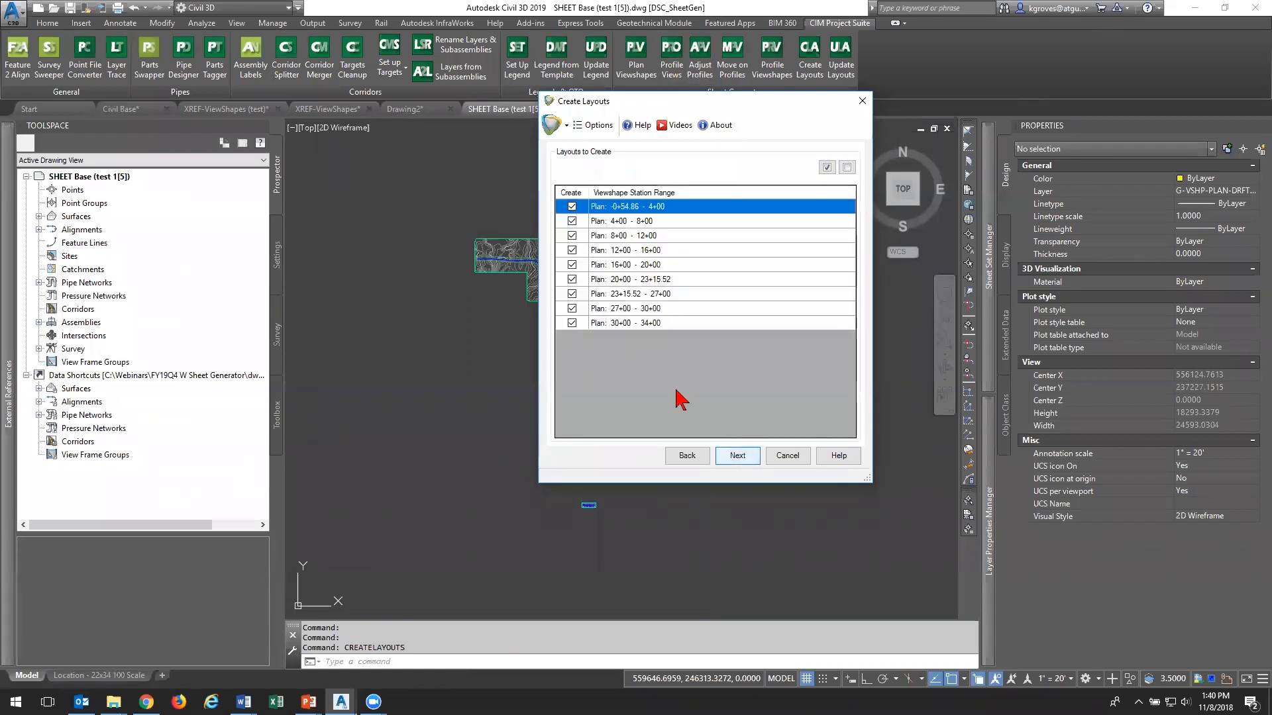
pyautogui.click(730, 461)
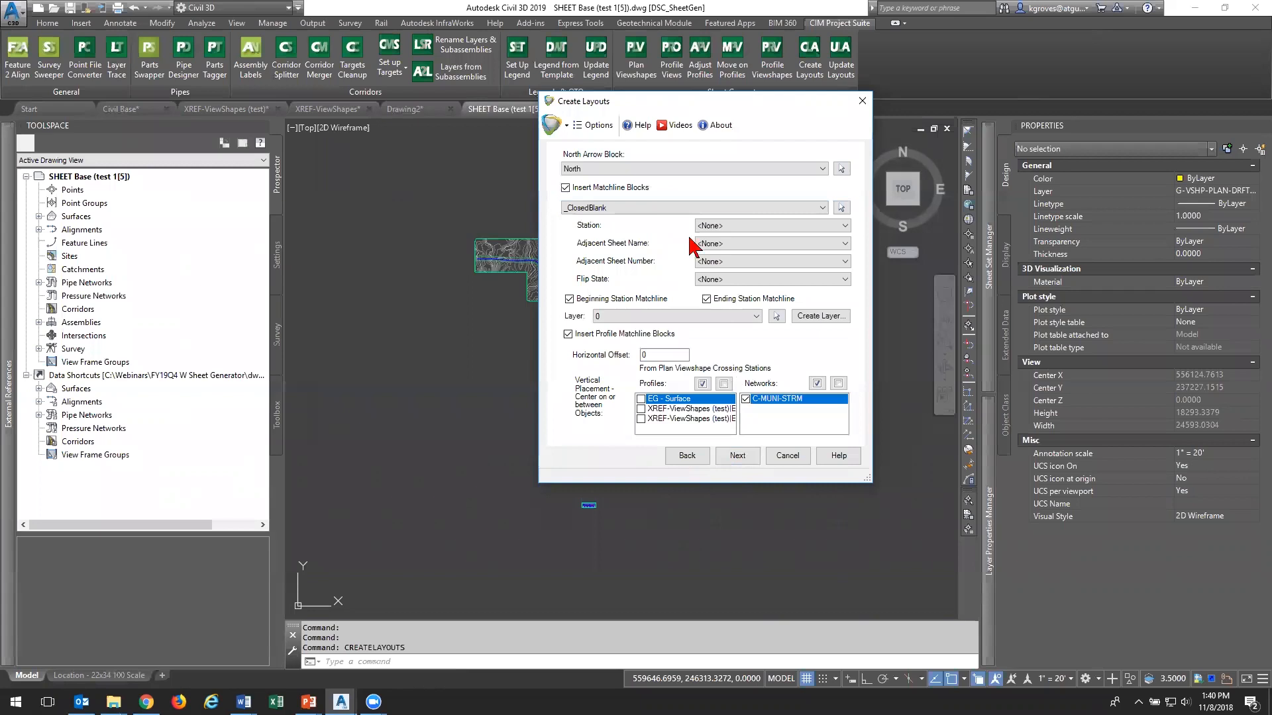
# Exclude matchline blocks from the new layouts and accept North as the north arrow block
pyautogui.click(621, 188)
pyautogui.click(621, 188)
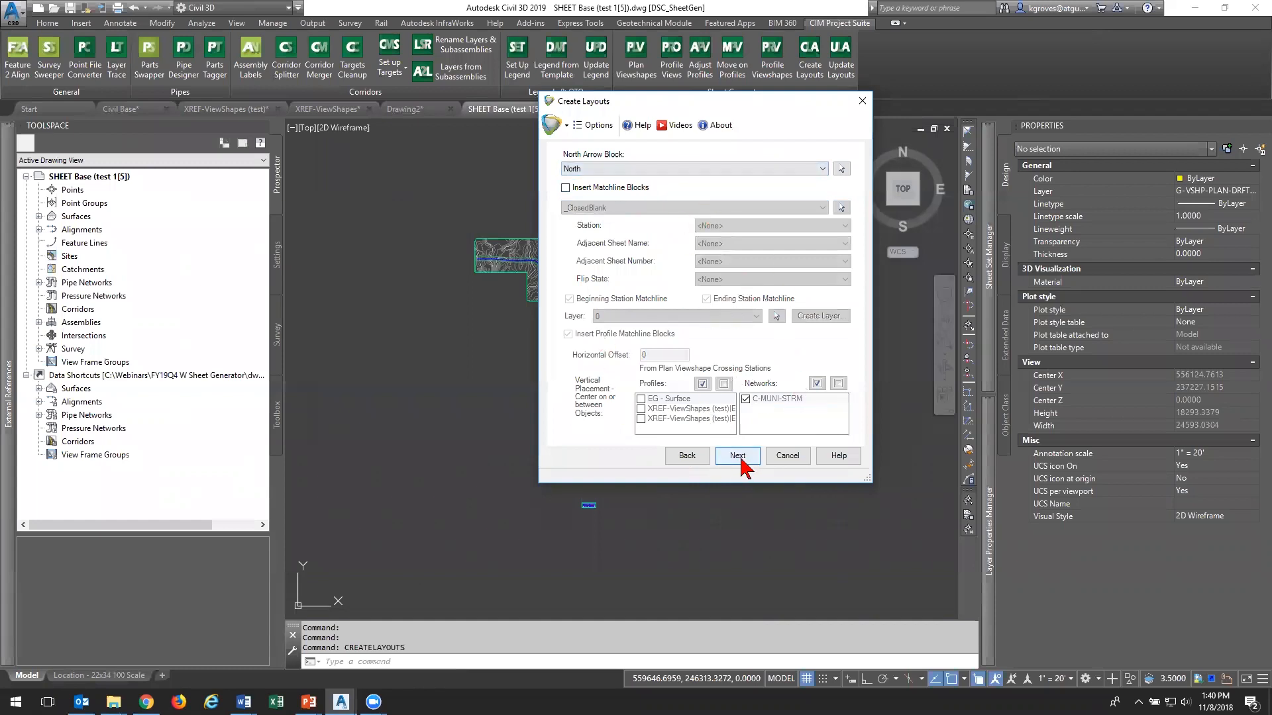
pyautogui.click(737, 457)
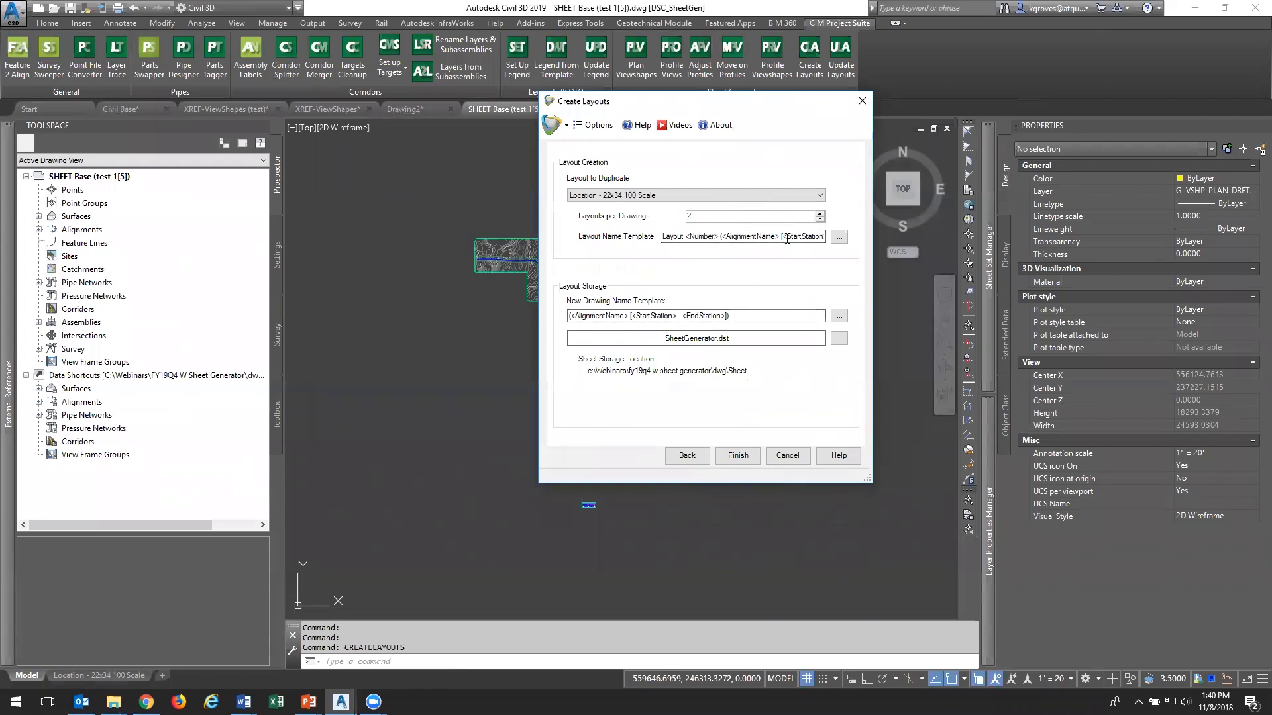
# Check the choices for the layout to duplicate, keeping Location - 22x34 100 Scale
pyautogui.click(763, 196)
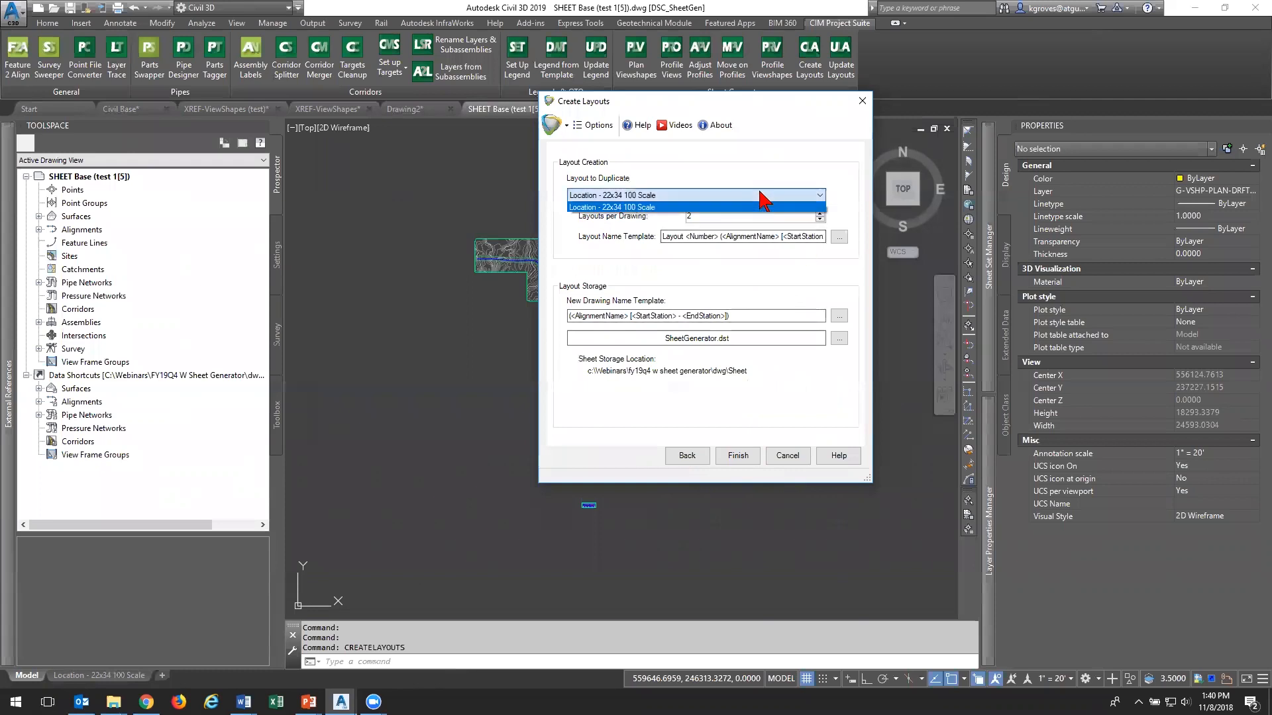
pyautogui.press('ctrl')
pyautogui.click(654, 253)
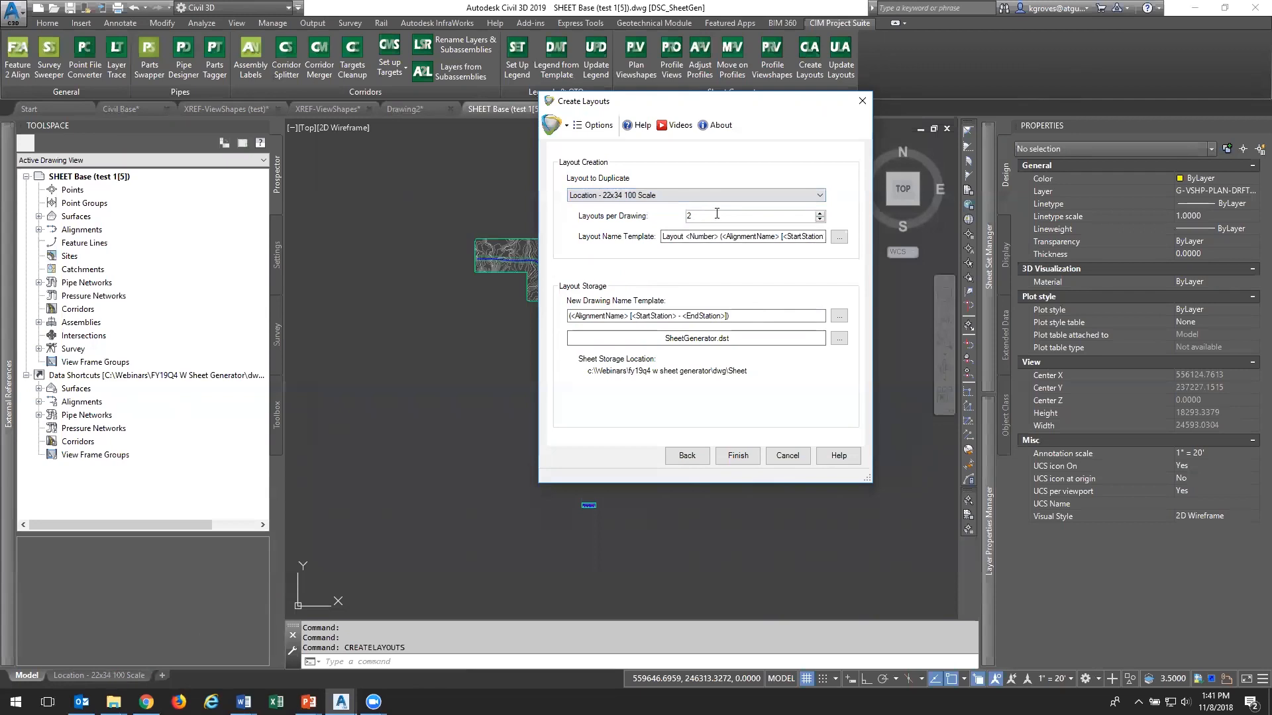
pyautogui.click(839, 236)
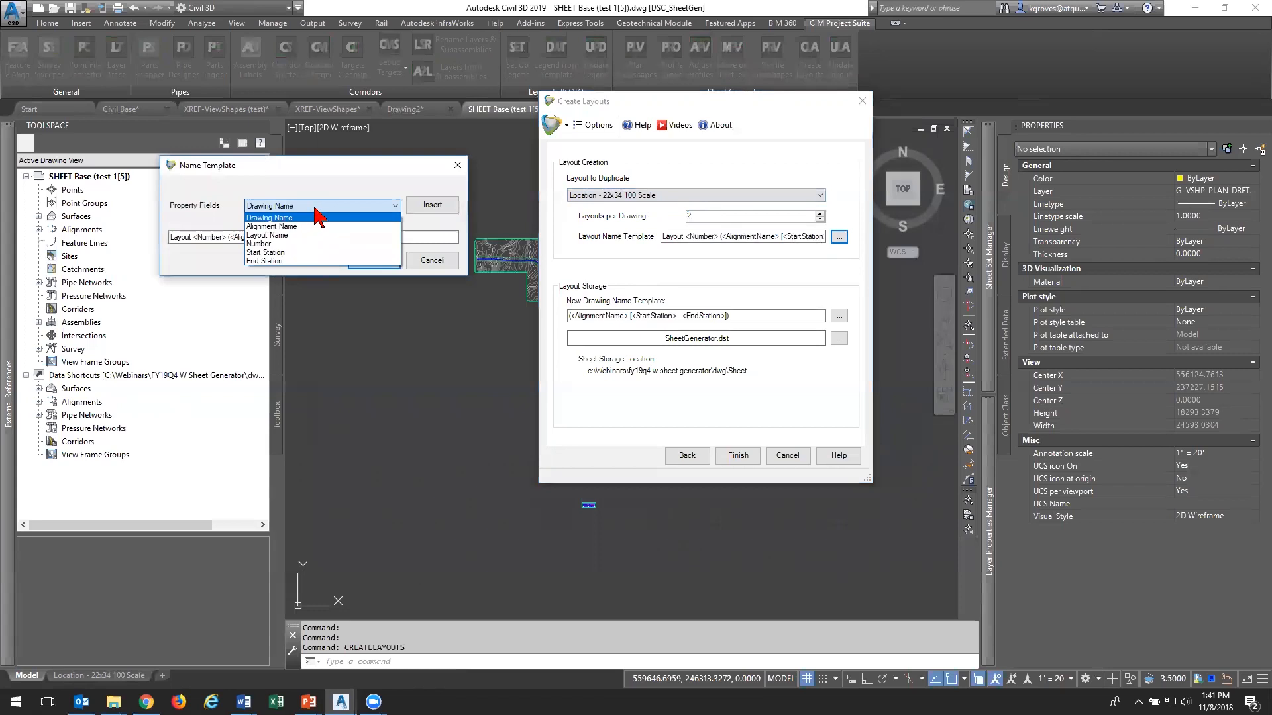
pyautogui.click(318, 217)
pyautogui.moveTo(191, 237); pyautogui.dragTo(146, 235)
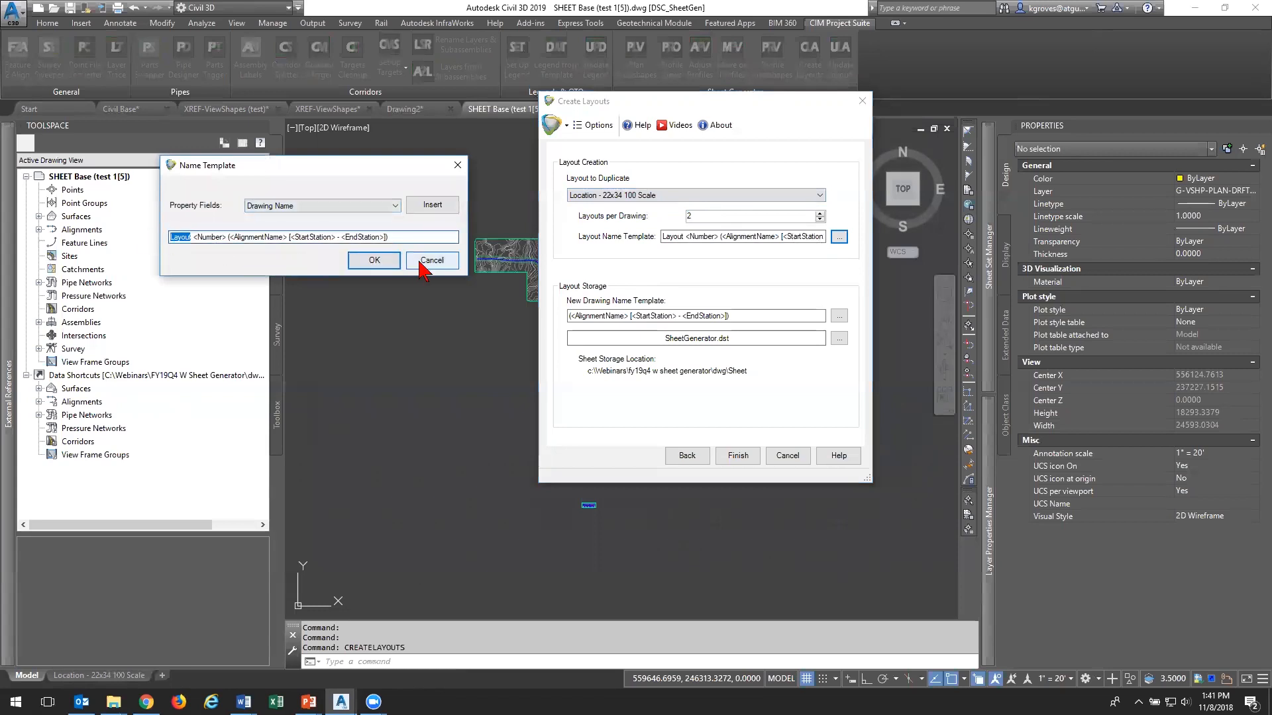
pyautogui.write('plan and profi')
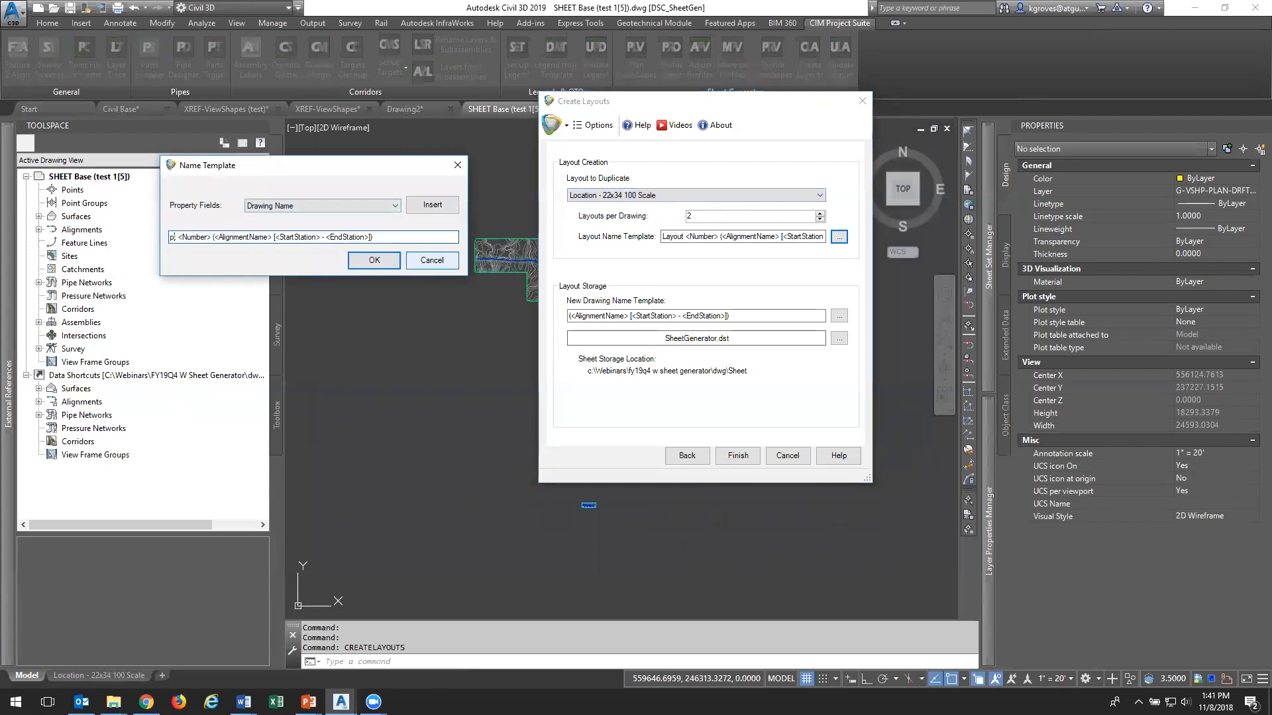
pyautogui.write('let')
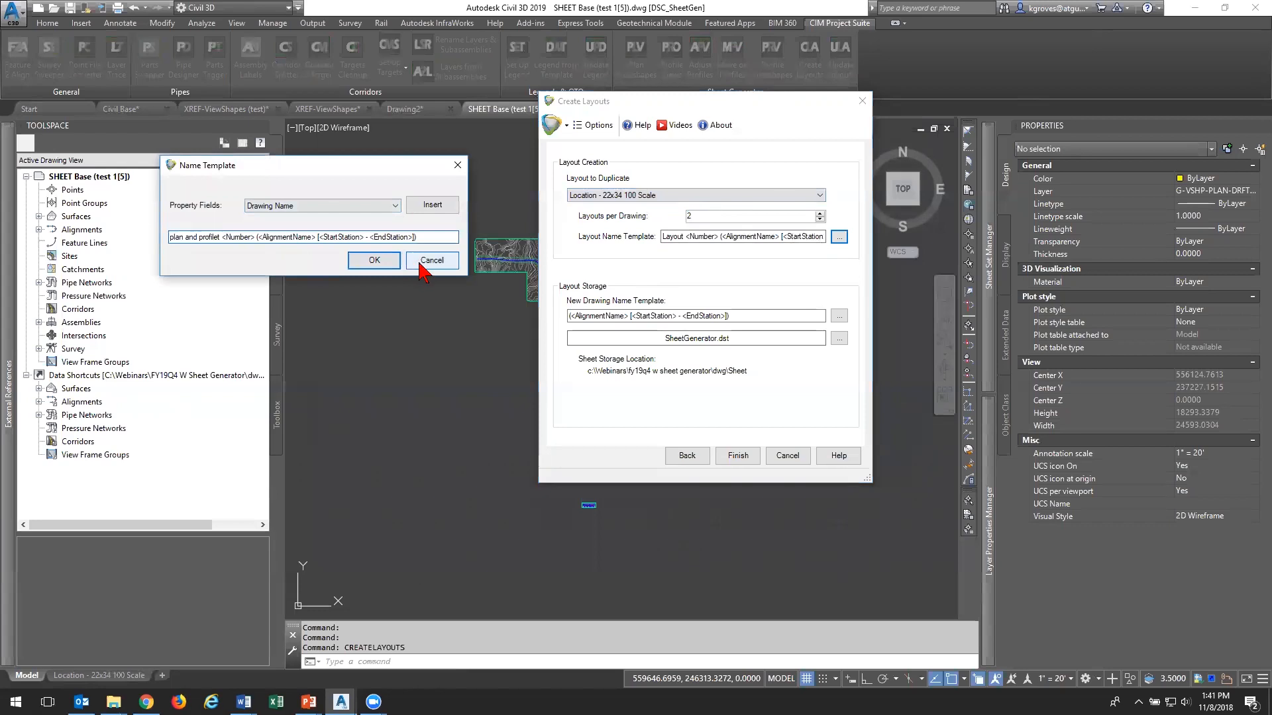
pyautogui.click(427, 261)
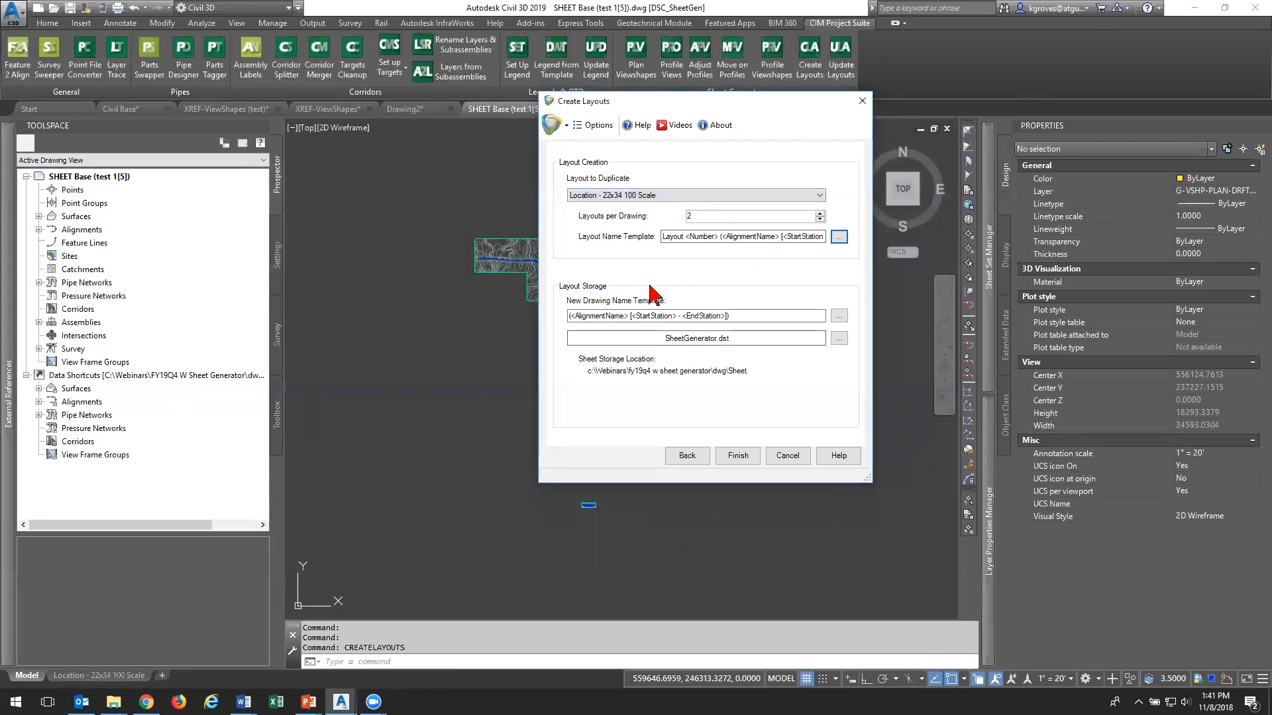
# Review the new drawing name template and the sheet set files available for storing the layouts, and close the layout setup
pyautogui.moveTo(626, 316); pyautogui.dragTo(562, 315)
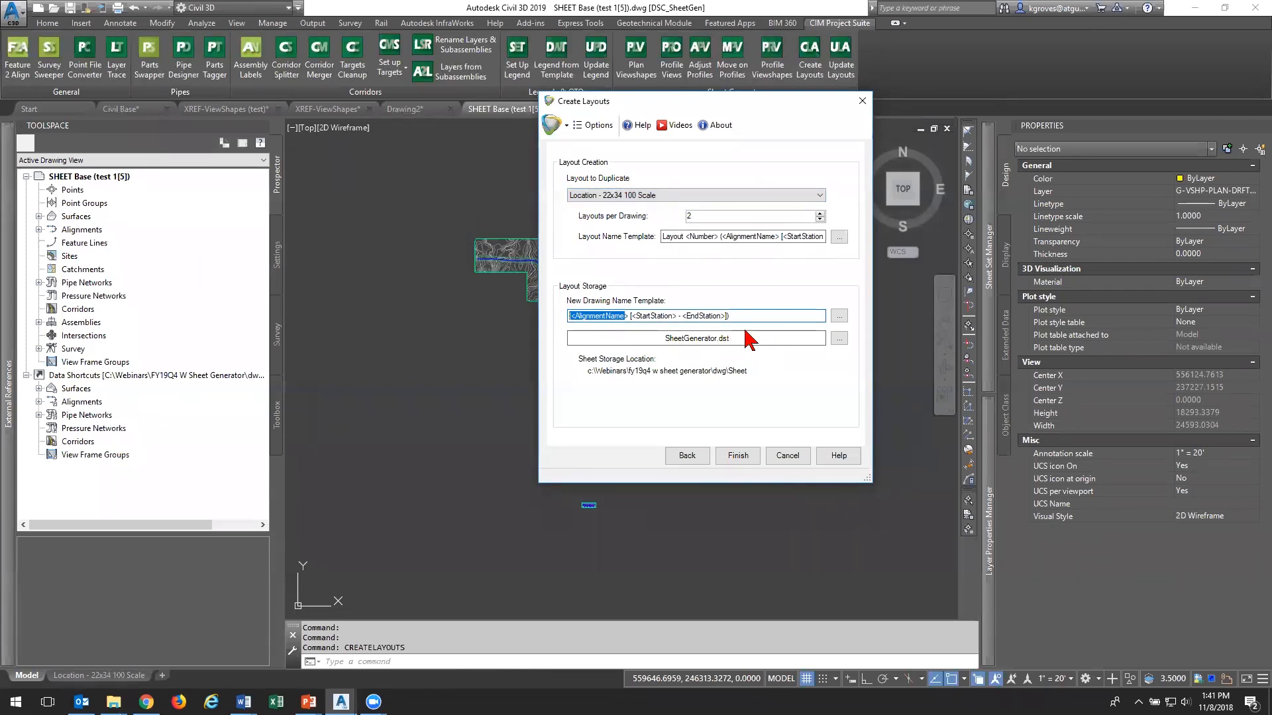
pyautogui.click(839, 338)
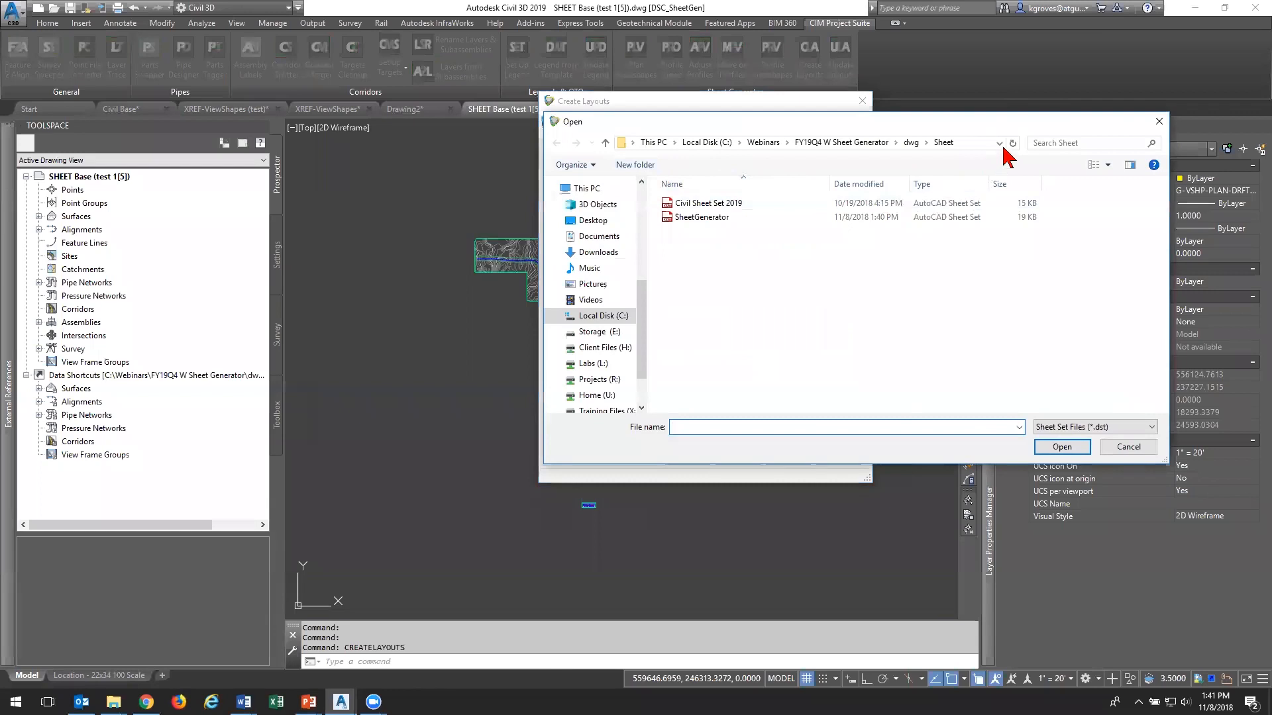
pyautogui.click(113, 702)
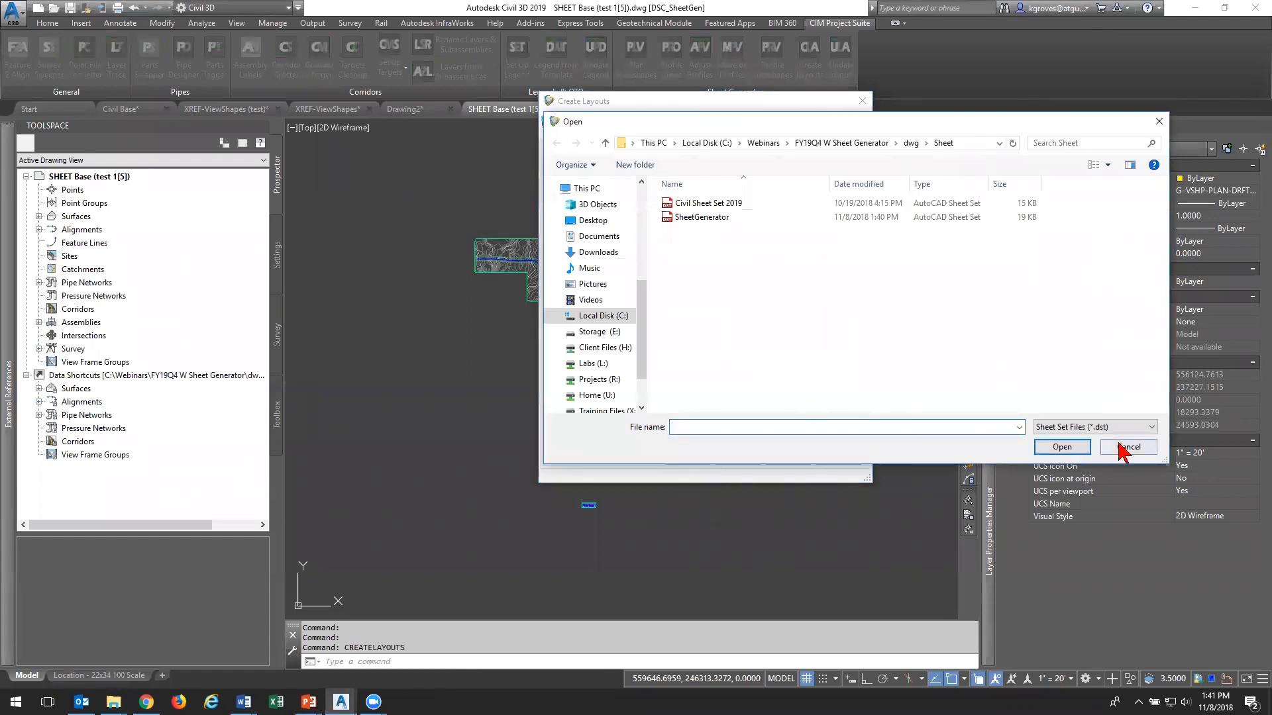
pyautogui.click(1129, 446)
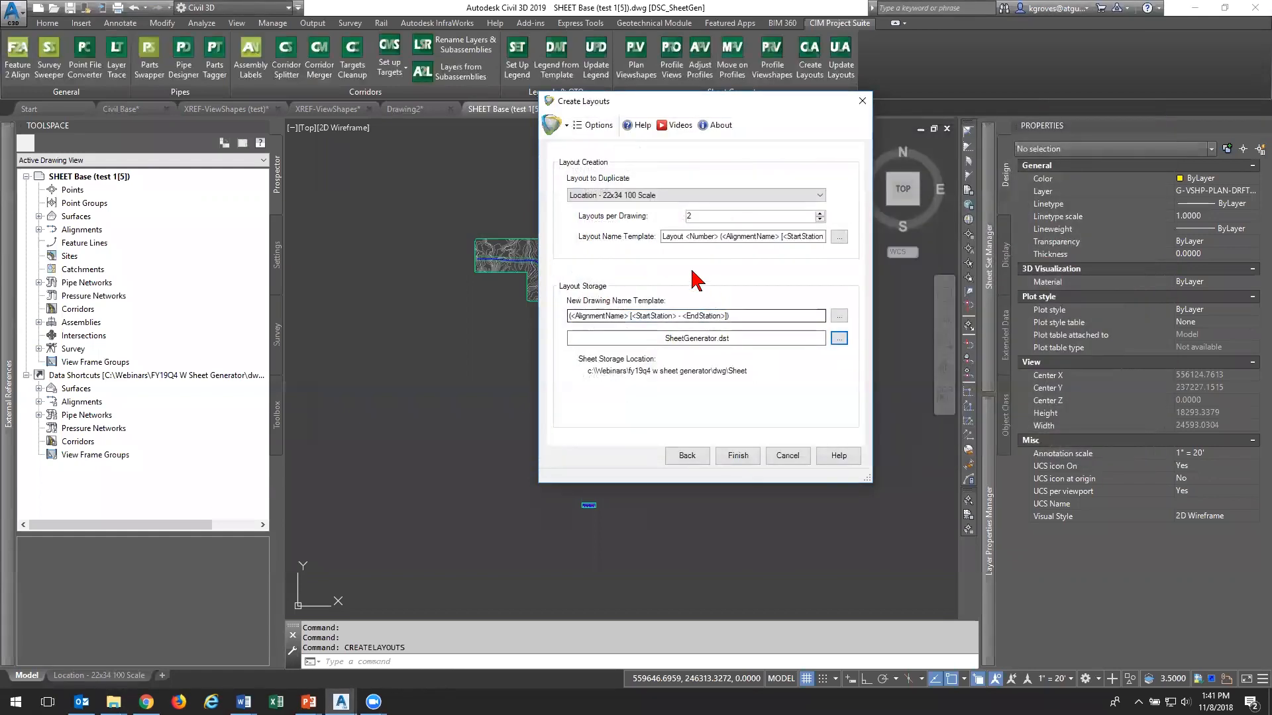
pyautogui.click(735, 456)
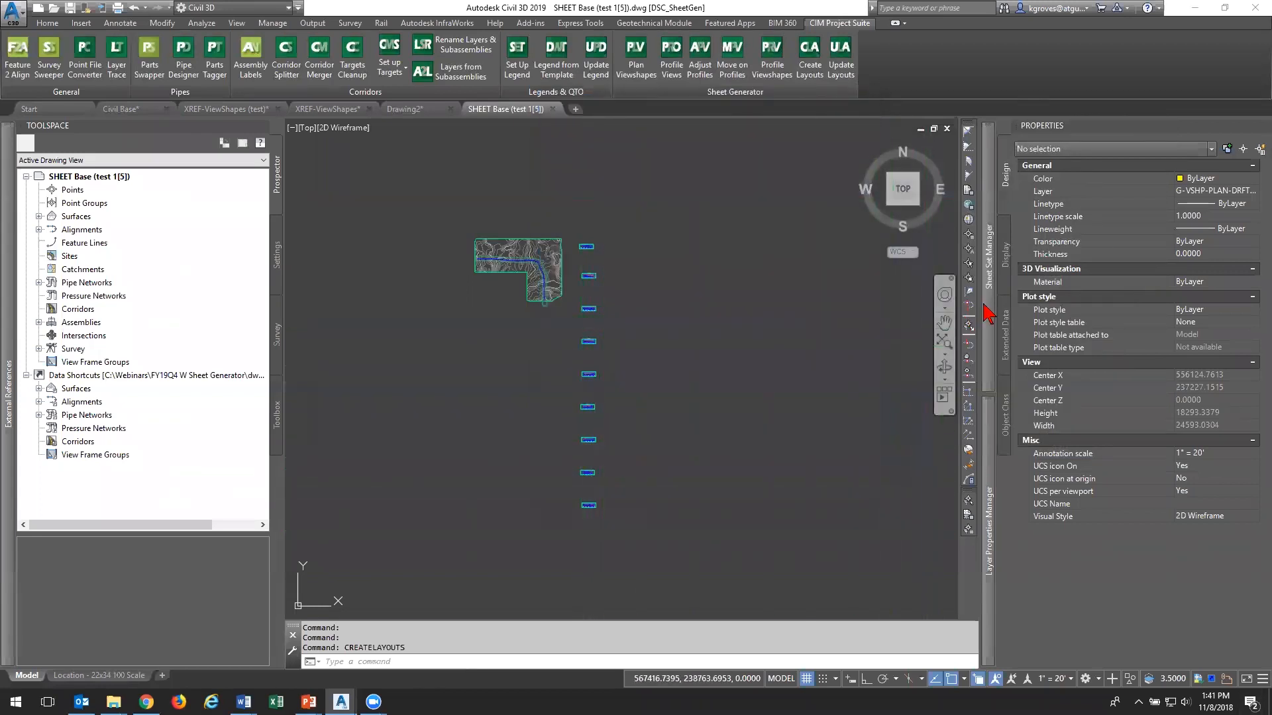
# Try to open sheet 2 - Layout 2 of Timberewolf Path from Civil Sheet Set 2019
pyautogui.moveTo(990, 311)
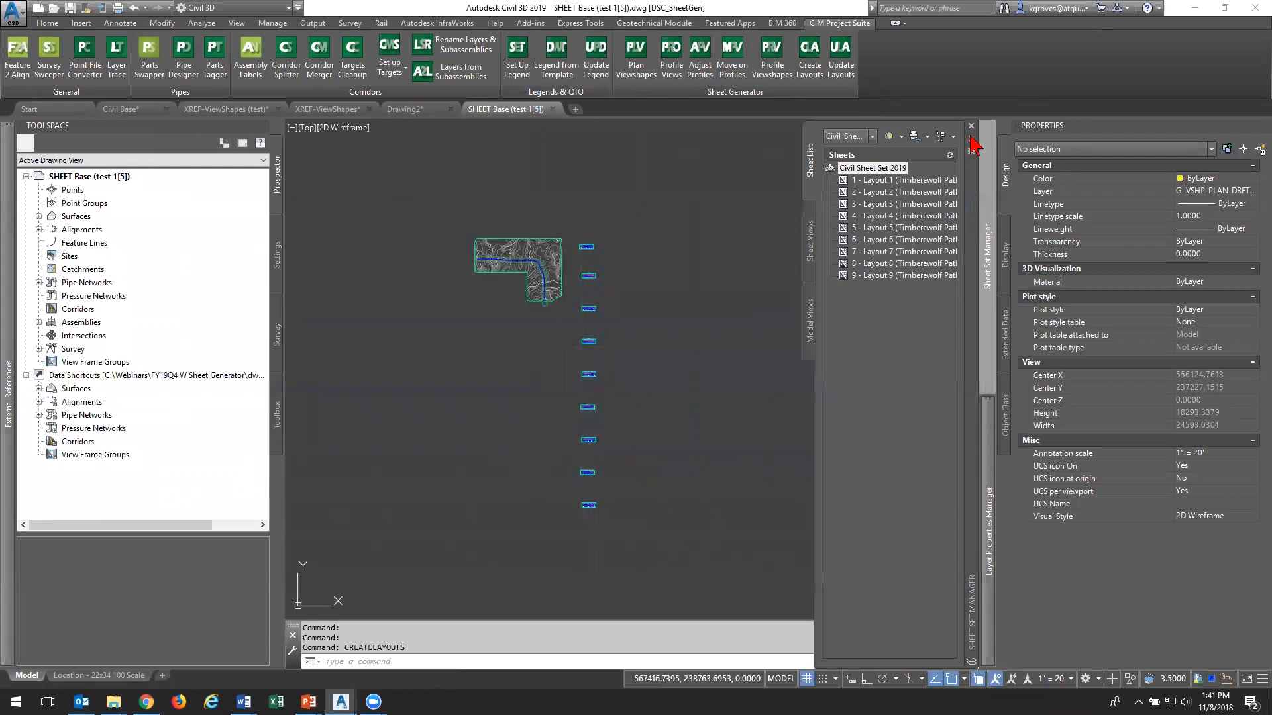
pyautogui.click(921, 192)
pyautogui.press('F1')
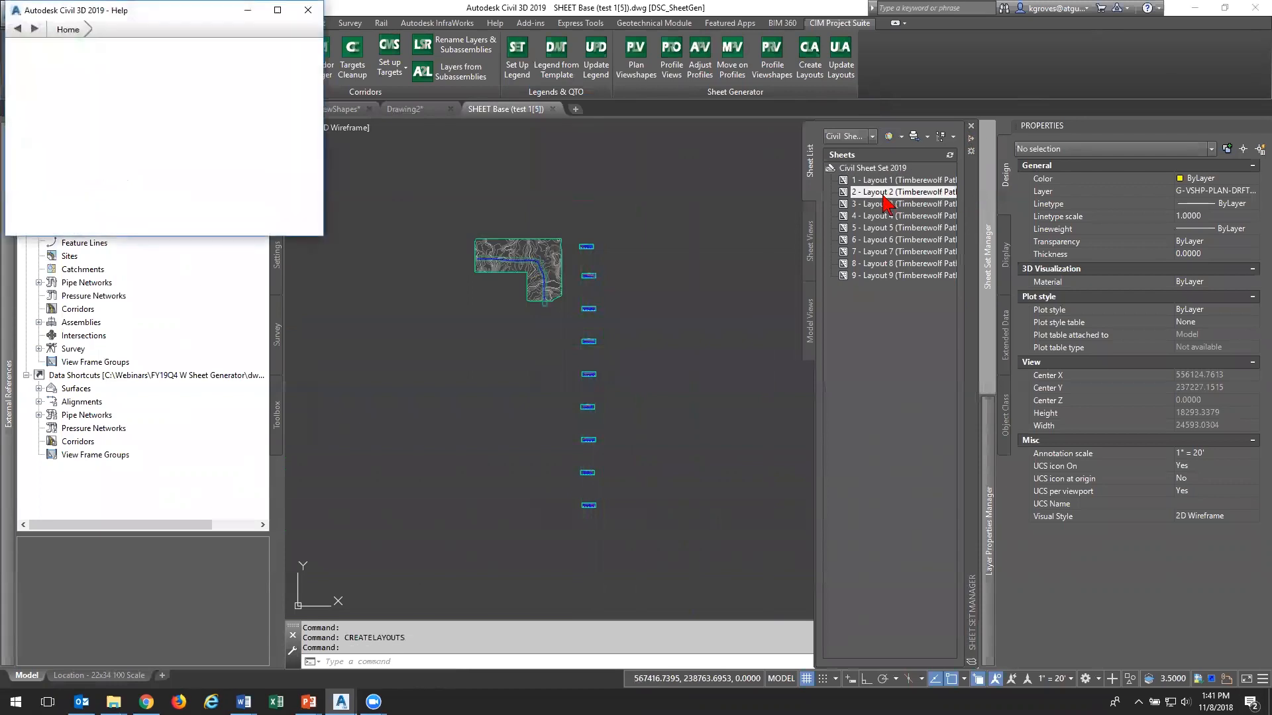
pyautogui.click(308, 10)
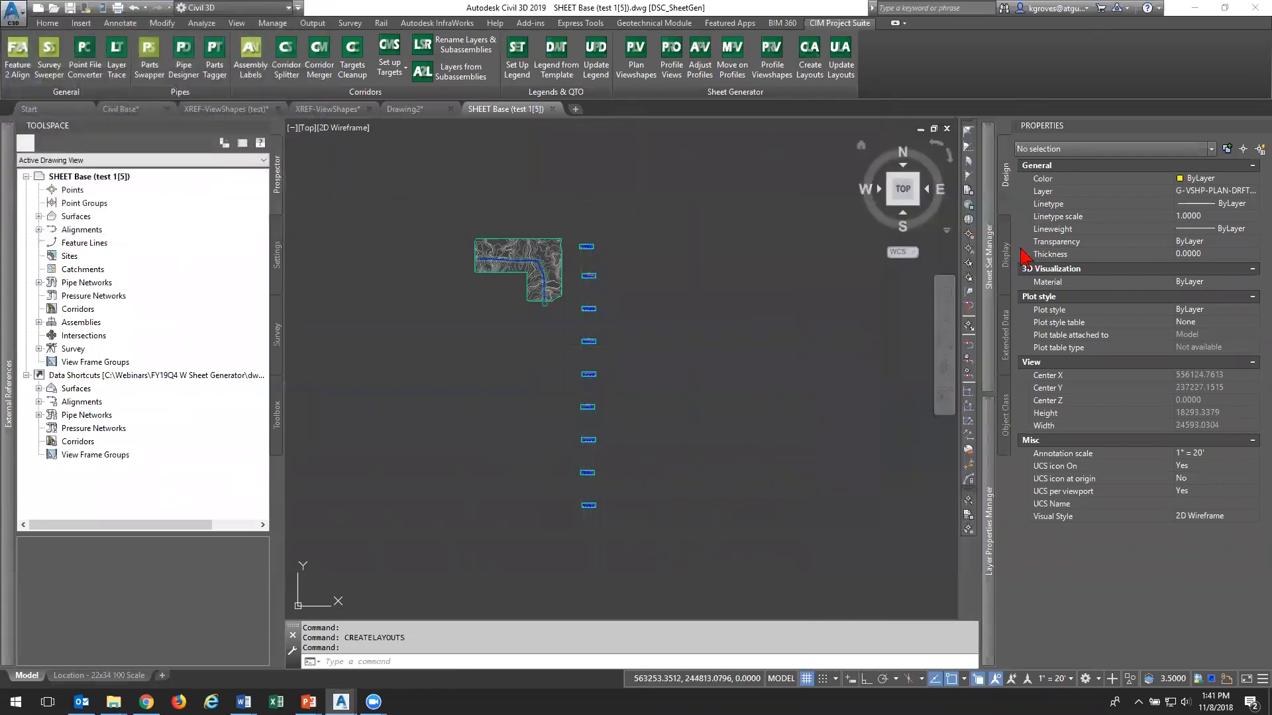
pyautogui.moveTo(988, 248)
pyautogui.rightClick(865, 192)
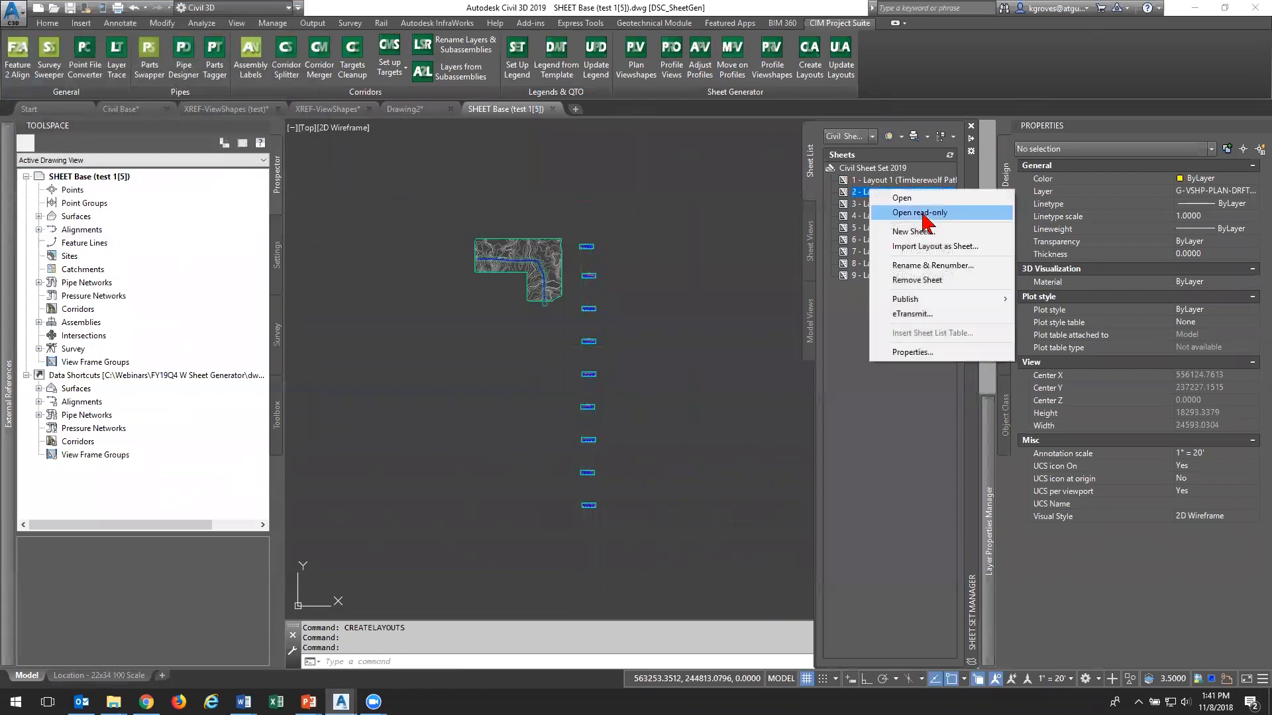
pyautogui.click(923, 200)
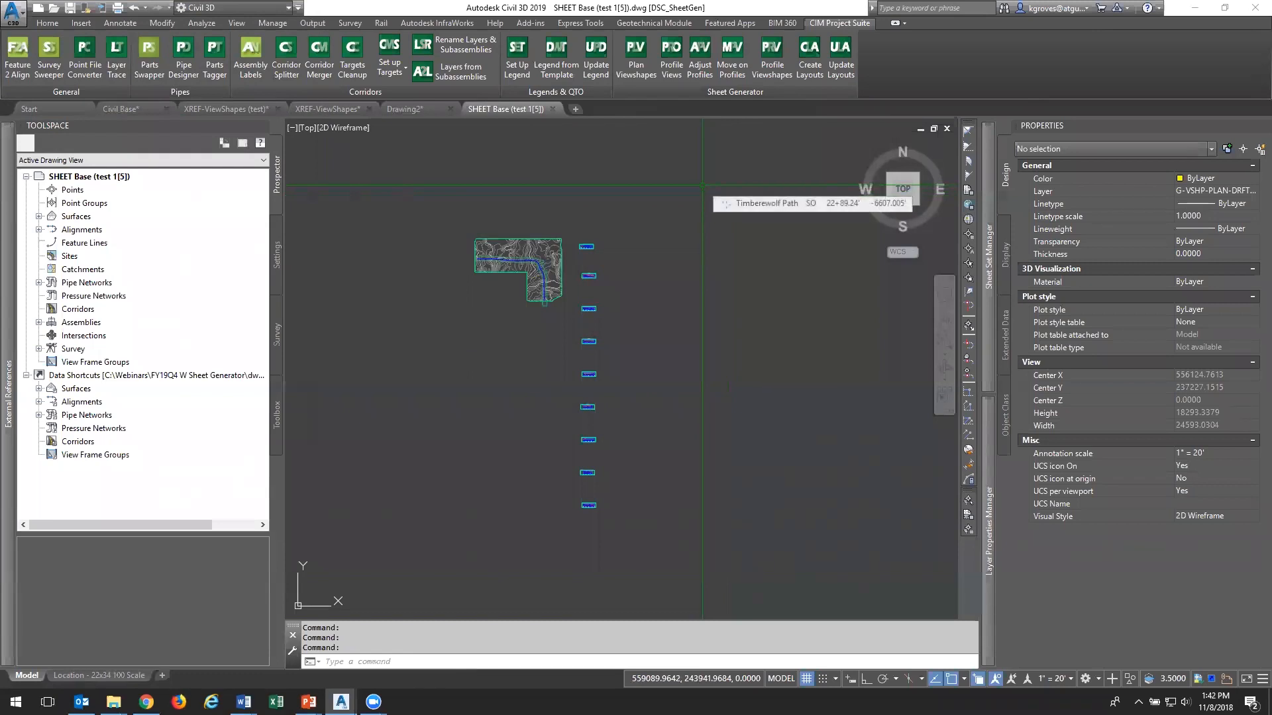
pyautogui.press('Escape')
# Try to open sheet 4 - Layout 4 of Timberewolf Path from Civil Sheet Set 2019
pyautogui.moveTo(989, 252)
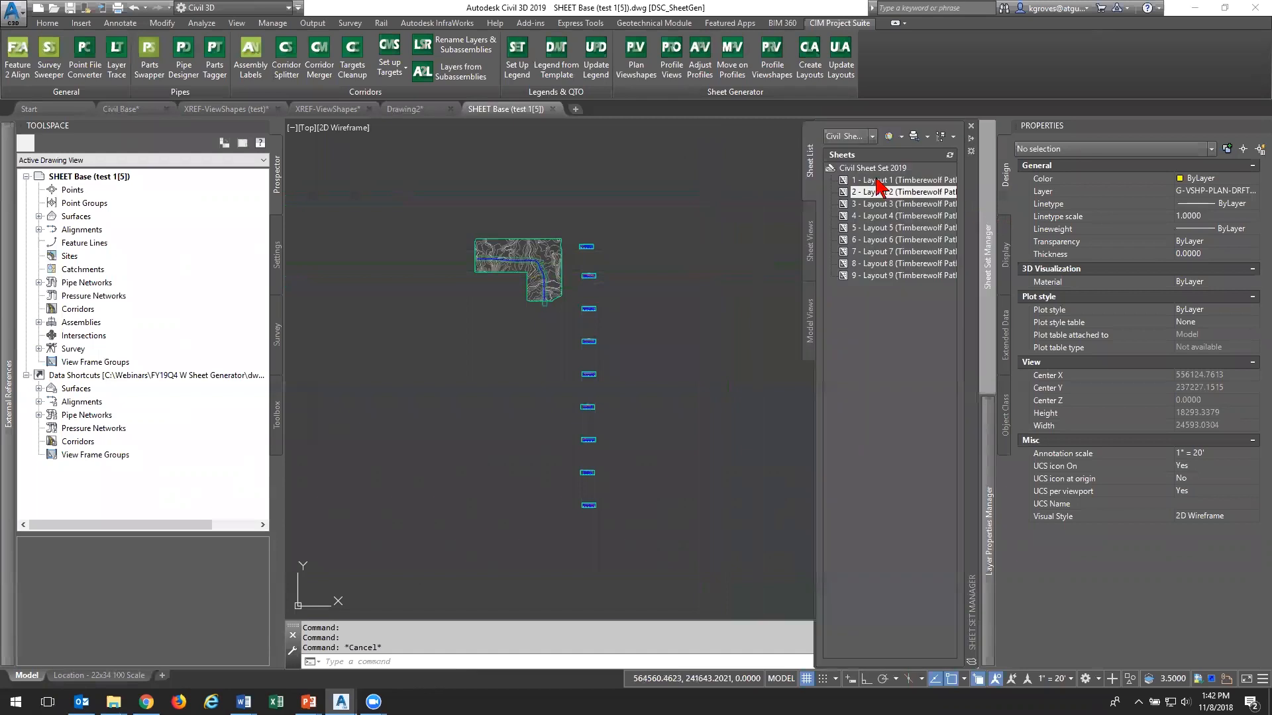
pyautogui.rightClick(881, 217)
pyautogui.click(919, 232)
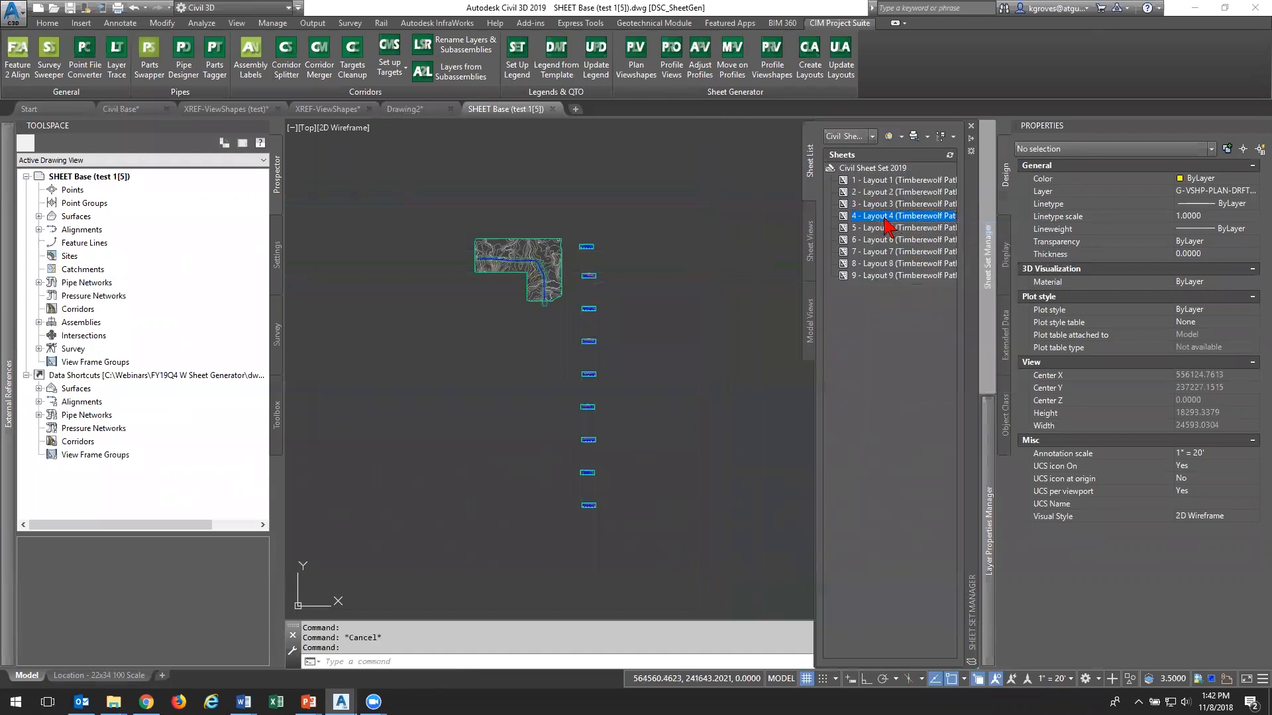
pyautogui.press('F1')
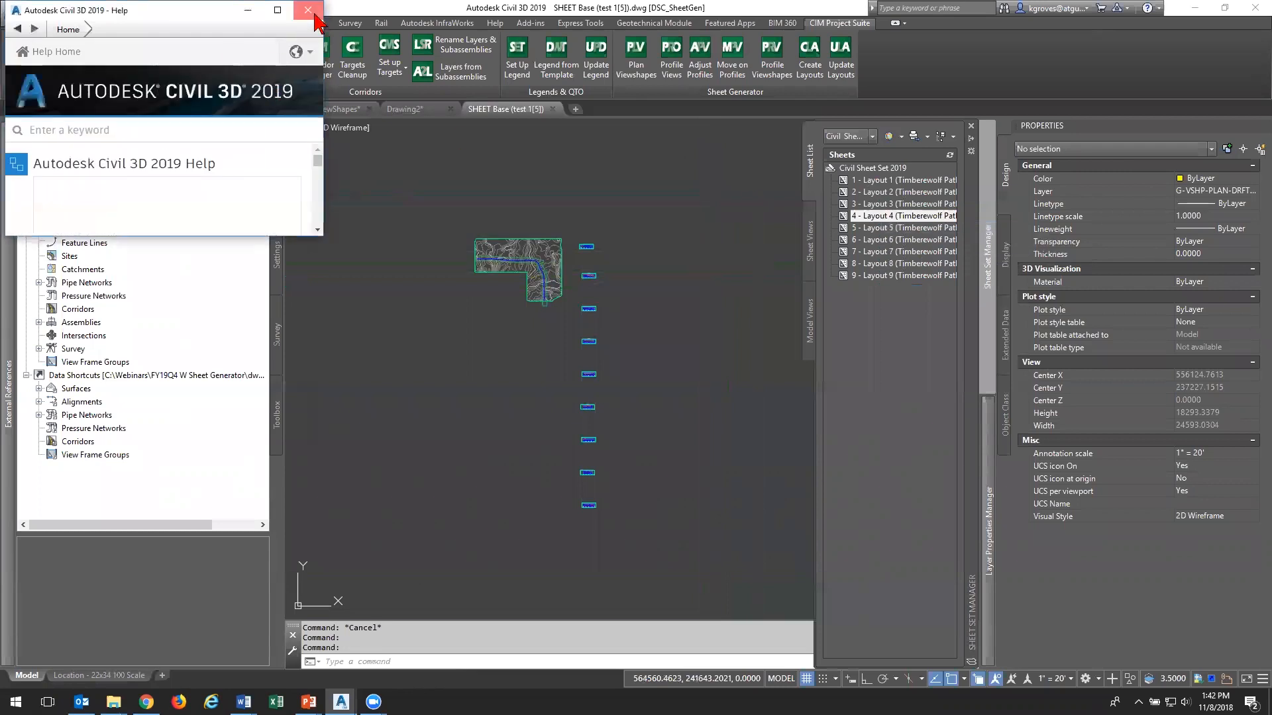
pyautogui.click(309, 10)
# Check which sheet sets are available and keep the current Civil Sheet Set 2019
pyautogui.moveTo(988, 323)
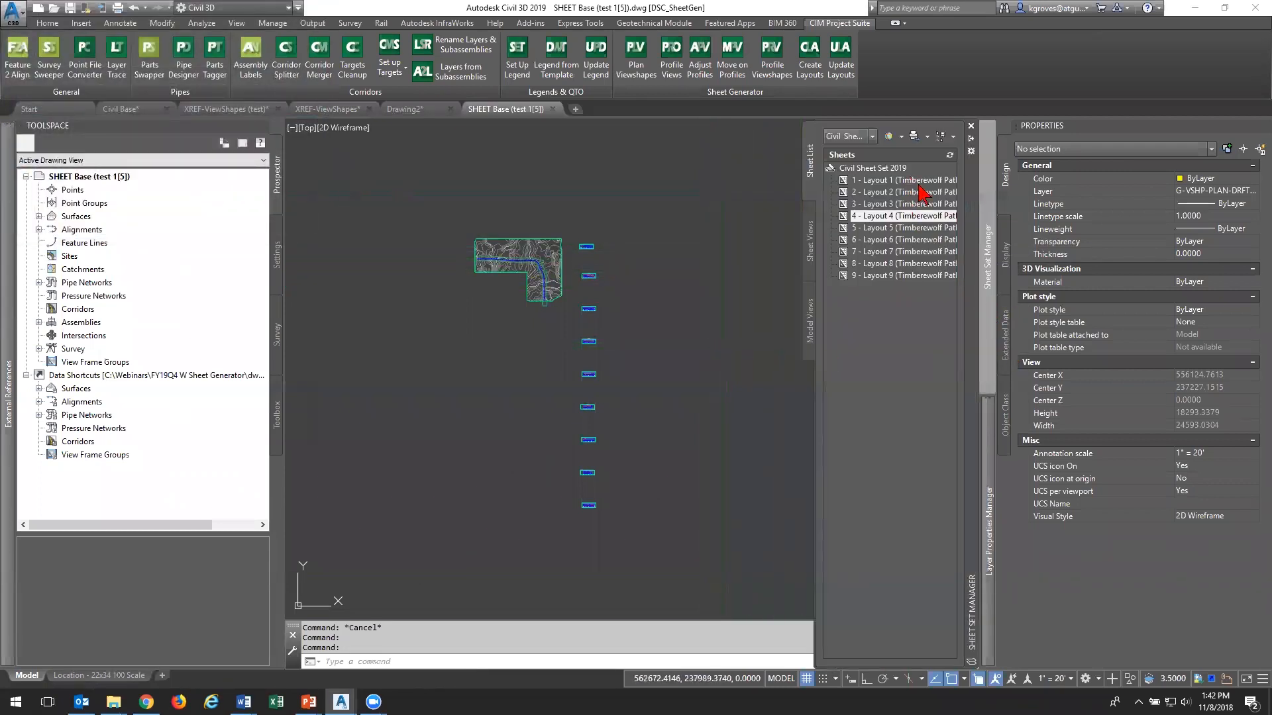
pyautogui.click(873, 137)
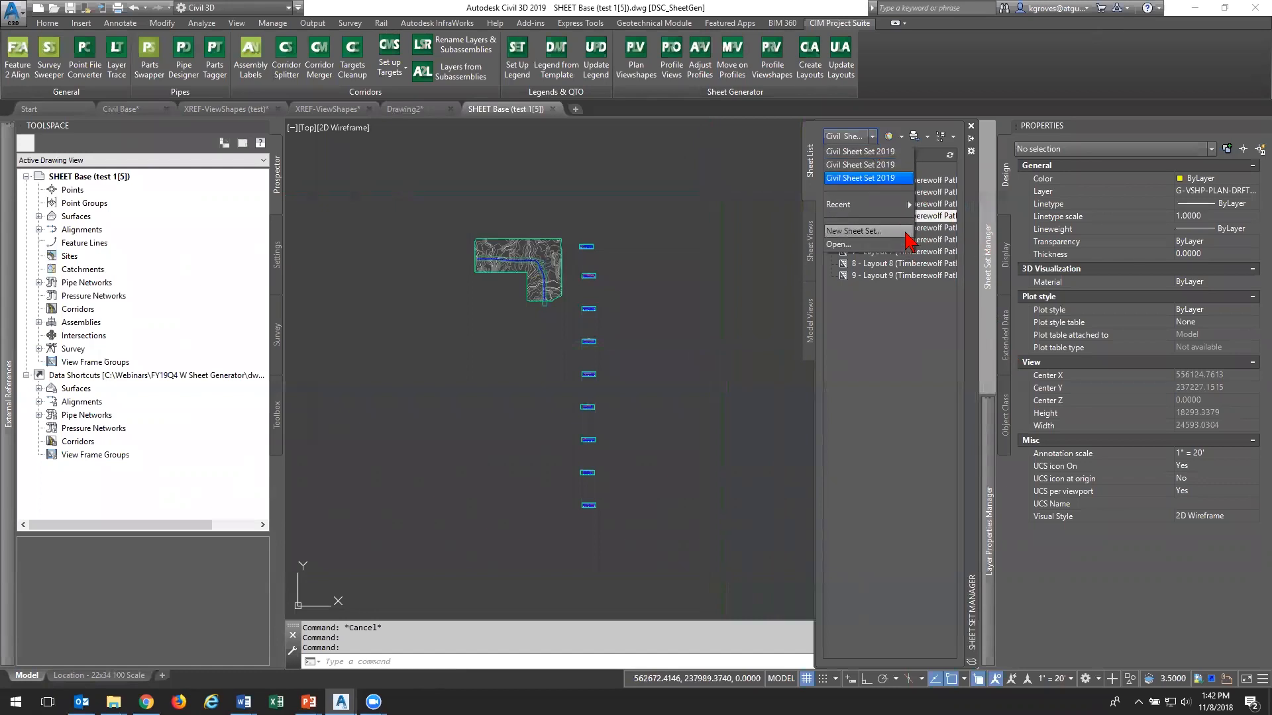
pyautogui.click(614, 304)
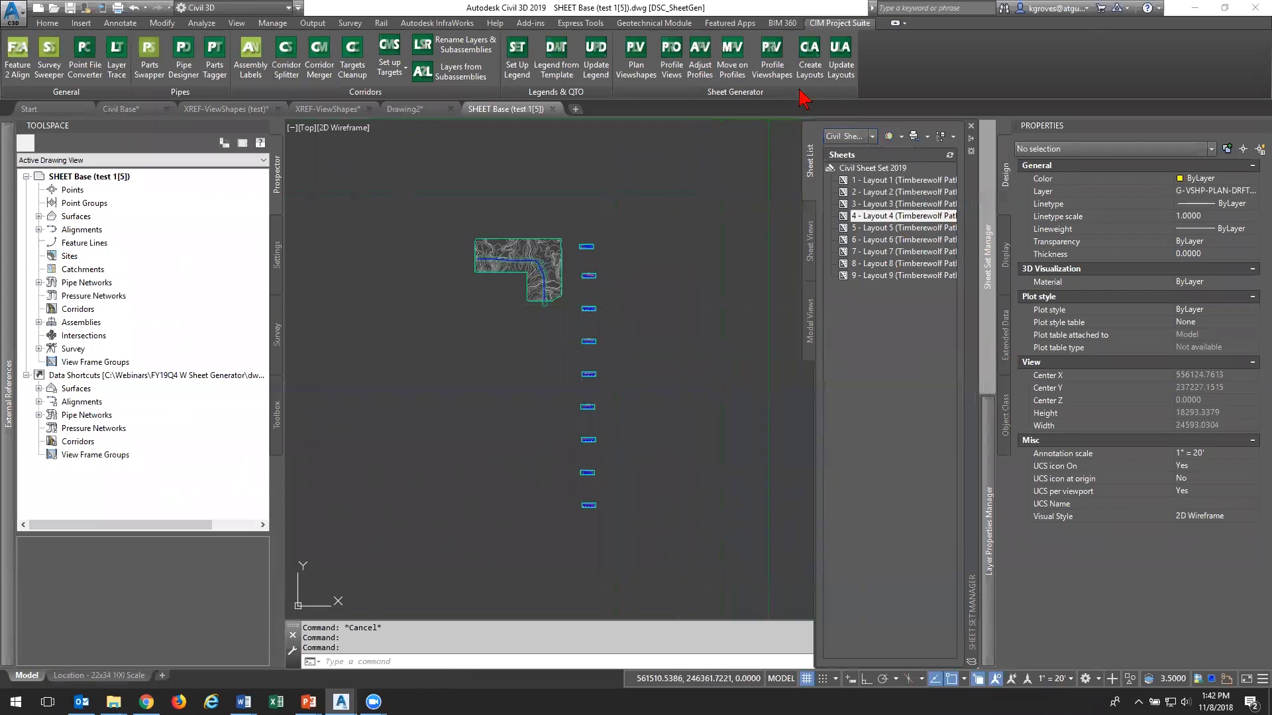
# Restart Create Layouts and accept the Plan and Profile setup for Timberewolf Path with the North arrow block and no matchline blocks
pyautogui.click(815, 81)
pyautogui.click(678, 380)
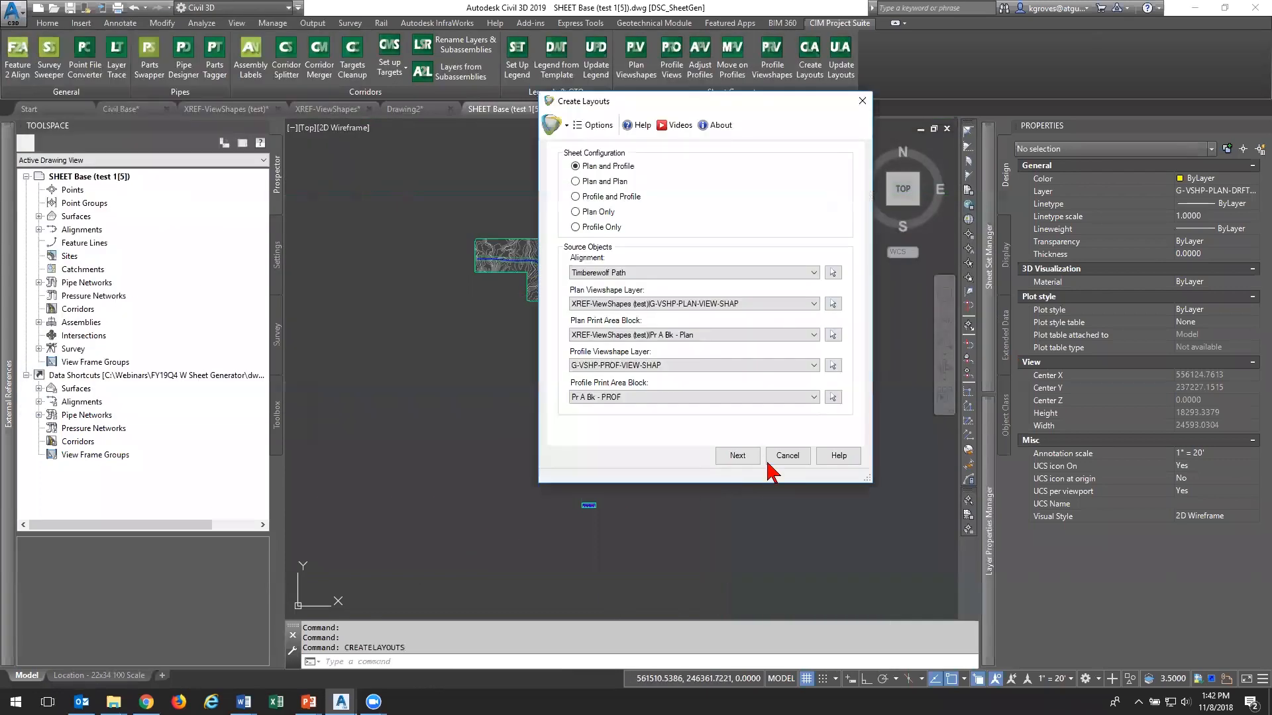
pyautogui.click(757, 458)
pyautogui.click(755, 458)
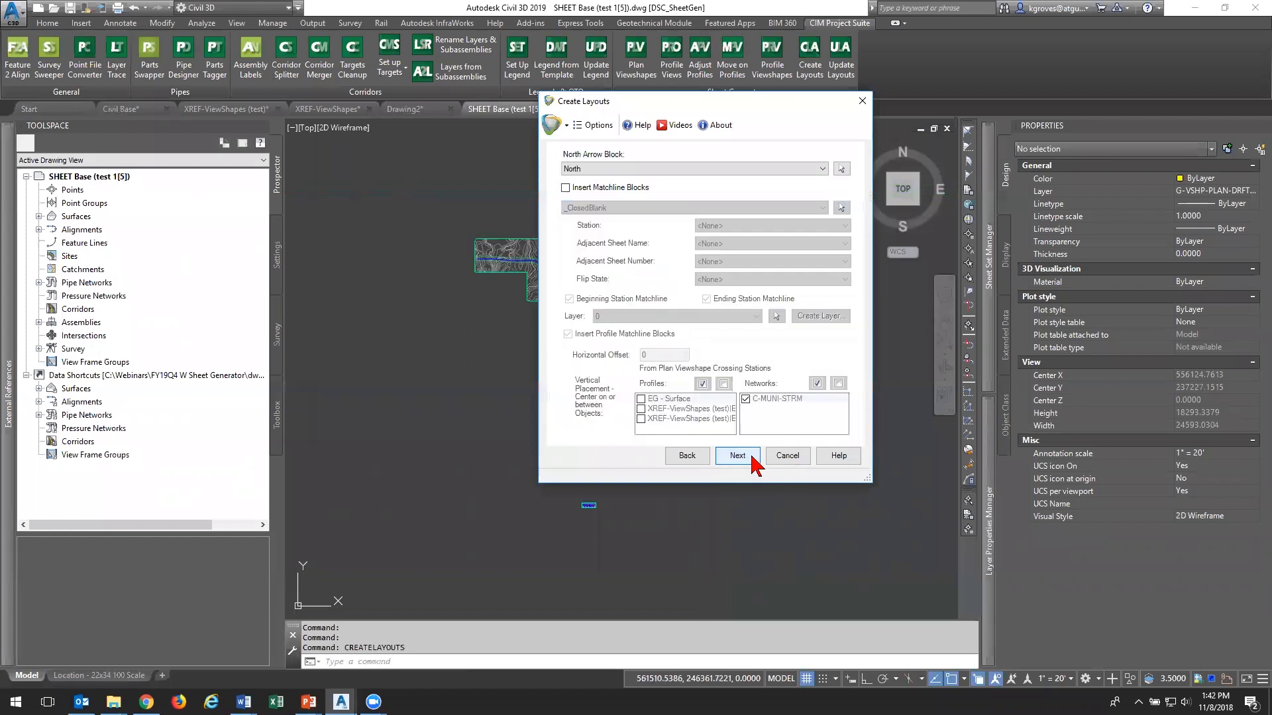
pyautogui.click(738, 456)
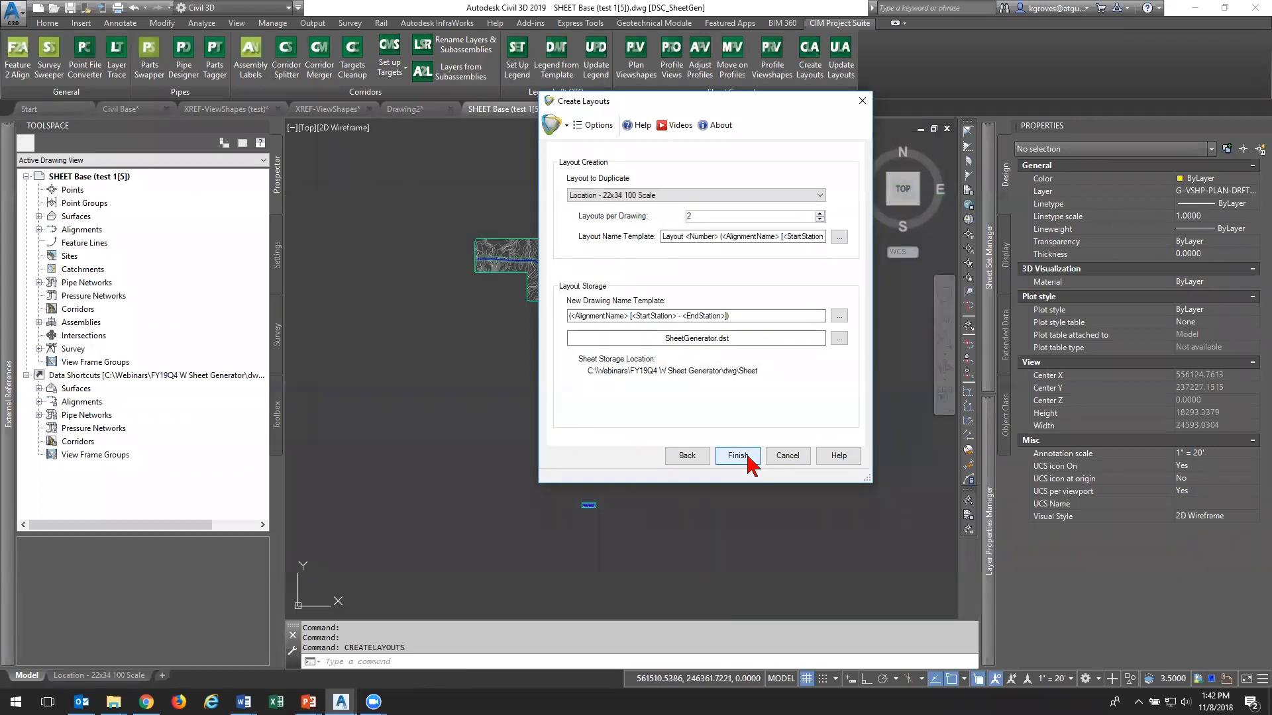
# Remove the word Layout from the layout name template so it starts with <Number>, and generate the layouts
pyautogui.click(838, 237)
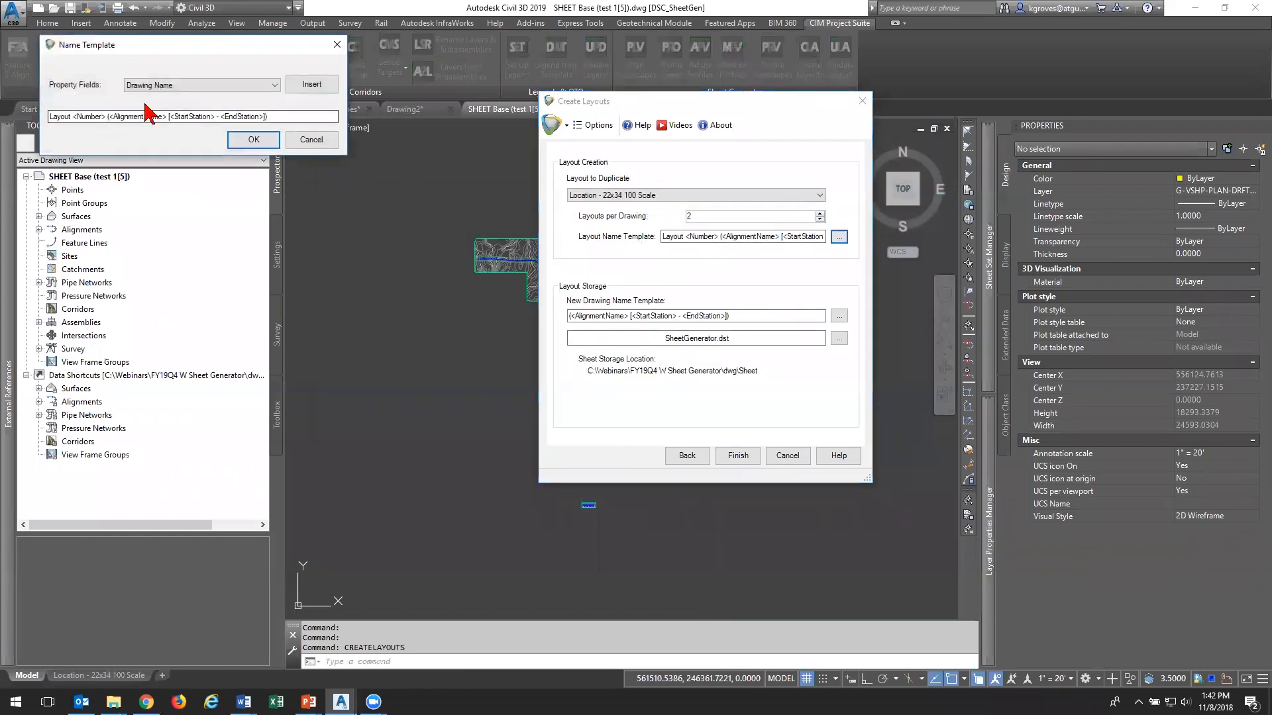
pyautogui.moveTo(106, 116); pyautogui.dragTo(18, 122)
pyautogui.click(76, 115)
pyautogui.press('Delete')
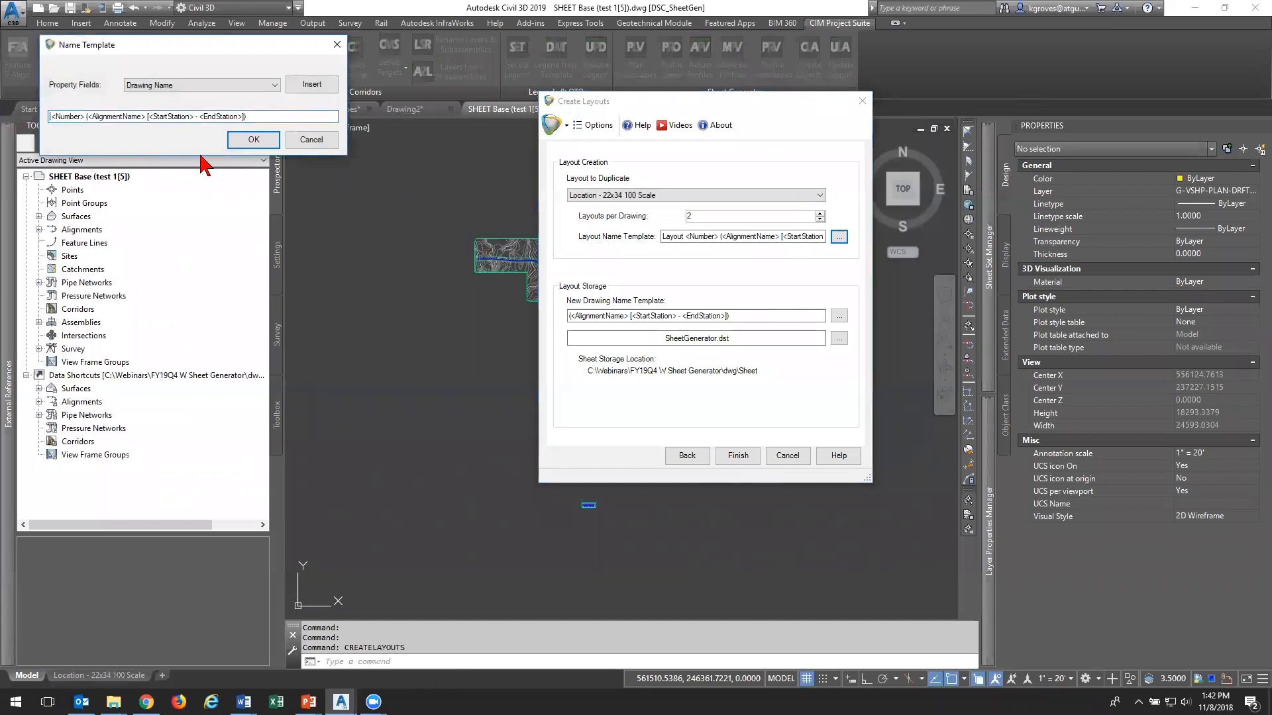
pyautogui.click(253, 140)
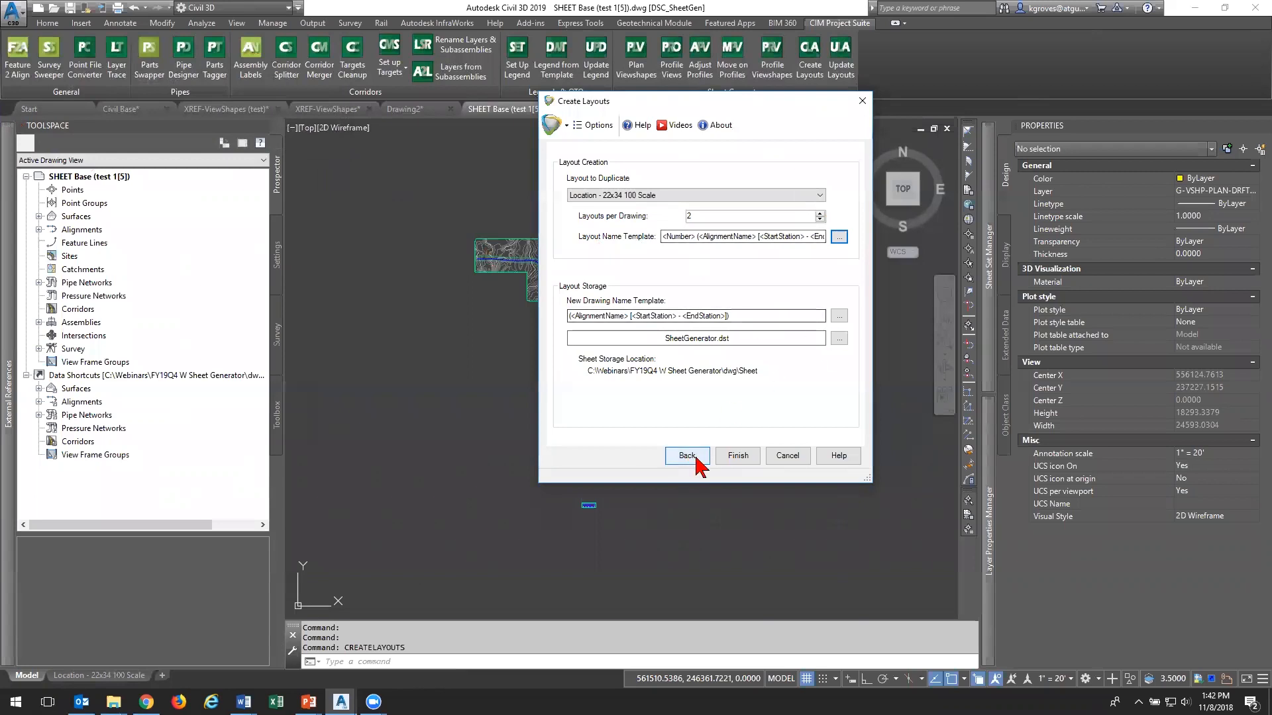
pyautogui.click(726, 457)
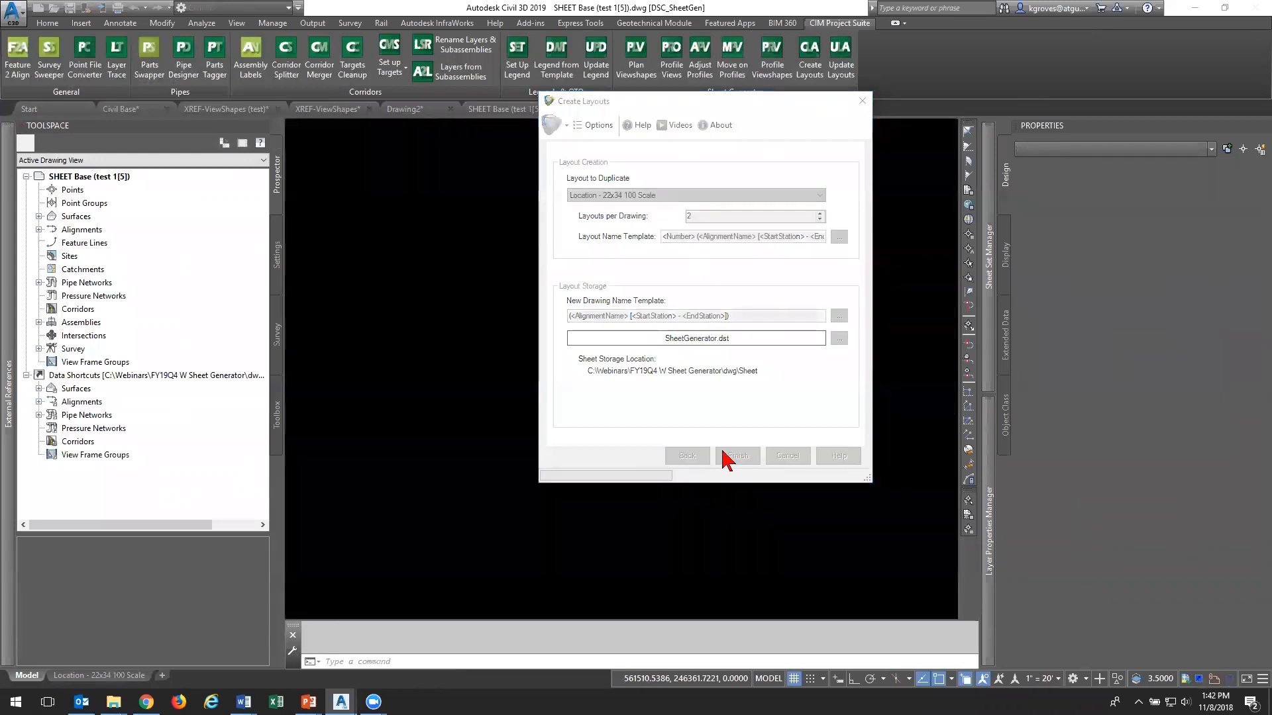
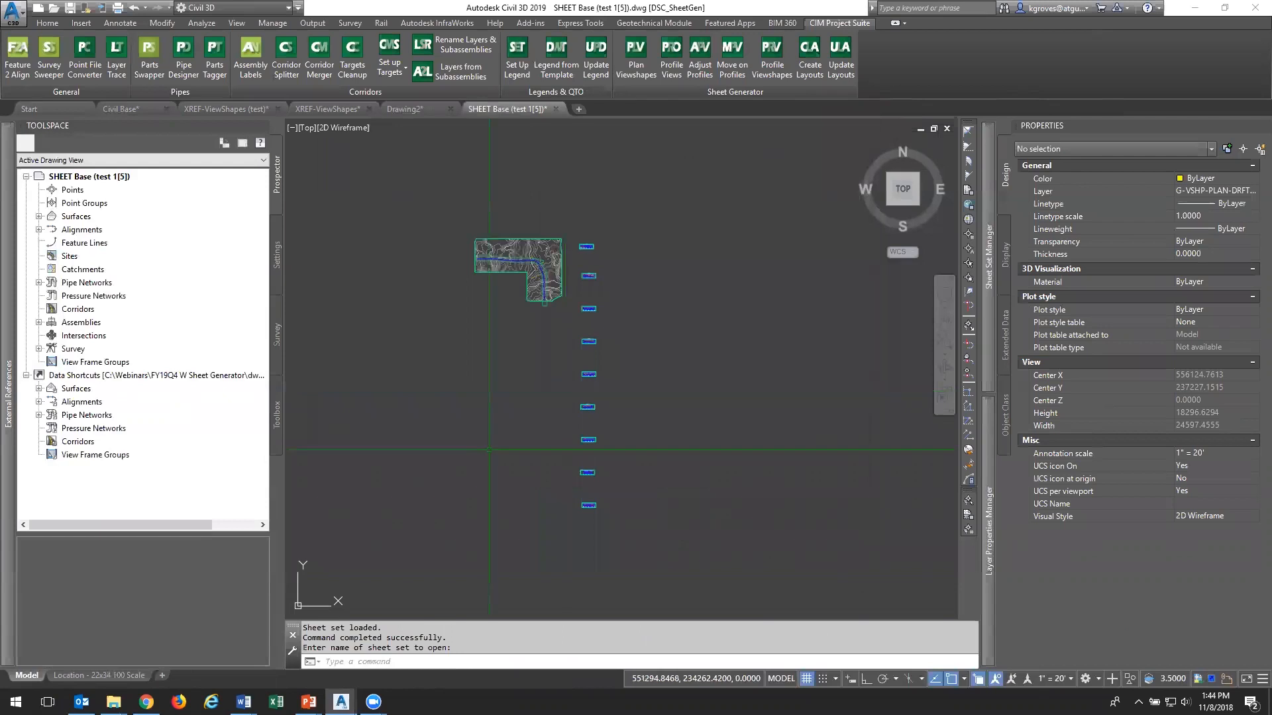
# Remove the old sheets Layout 1 through Layout 9 from Civil Sheet Set 2019
pyautogui.moveTo(981, 308)
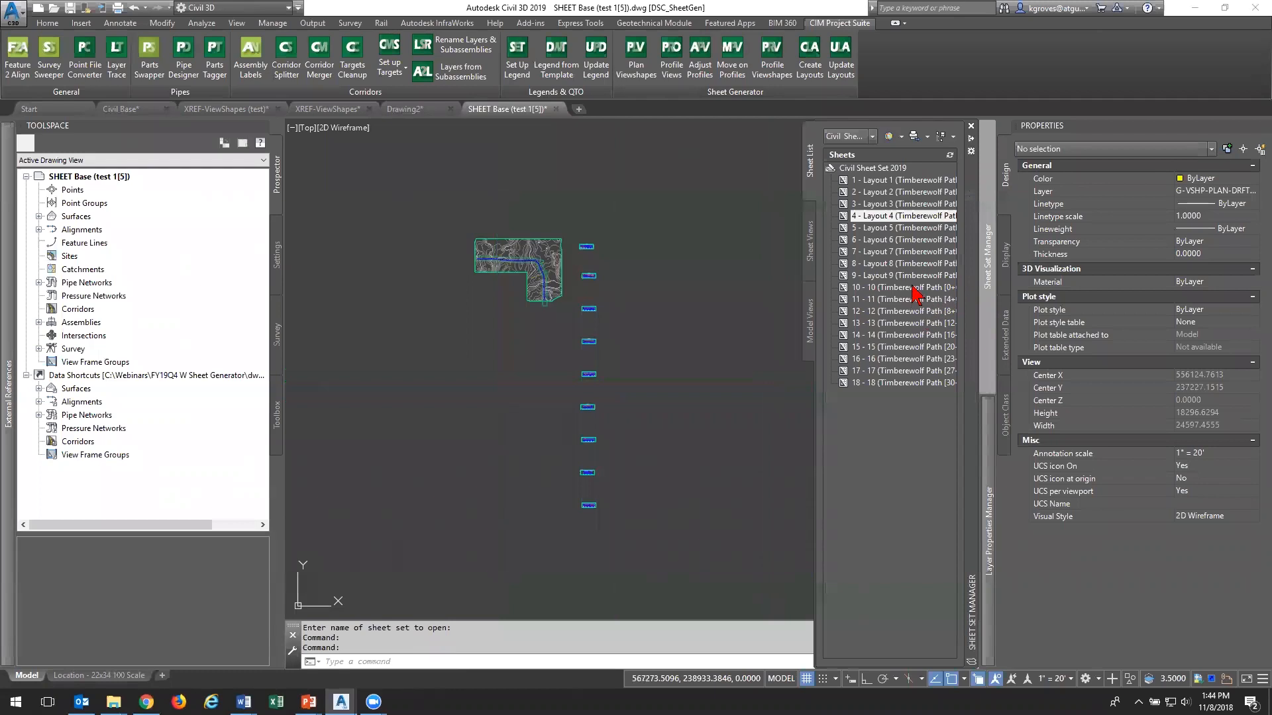
pyautogui.click(902, 180)
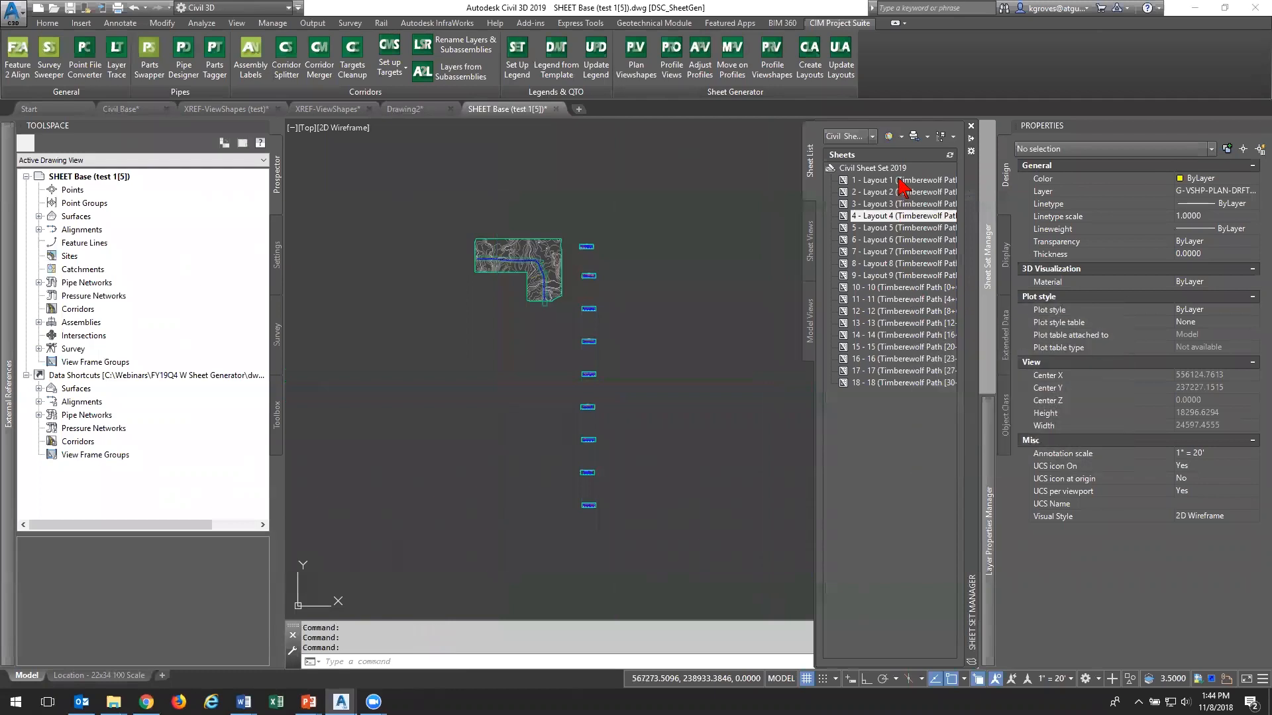
pyautogui.rightClick(899, 285)
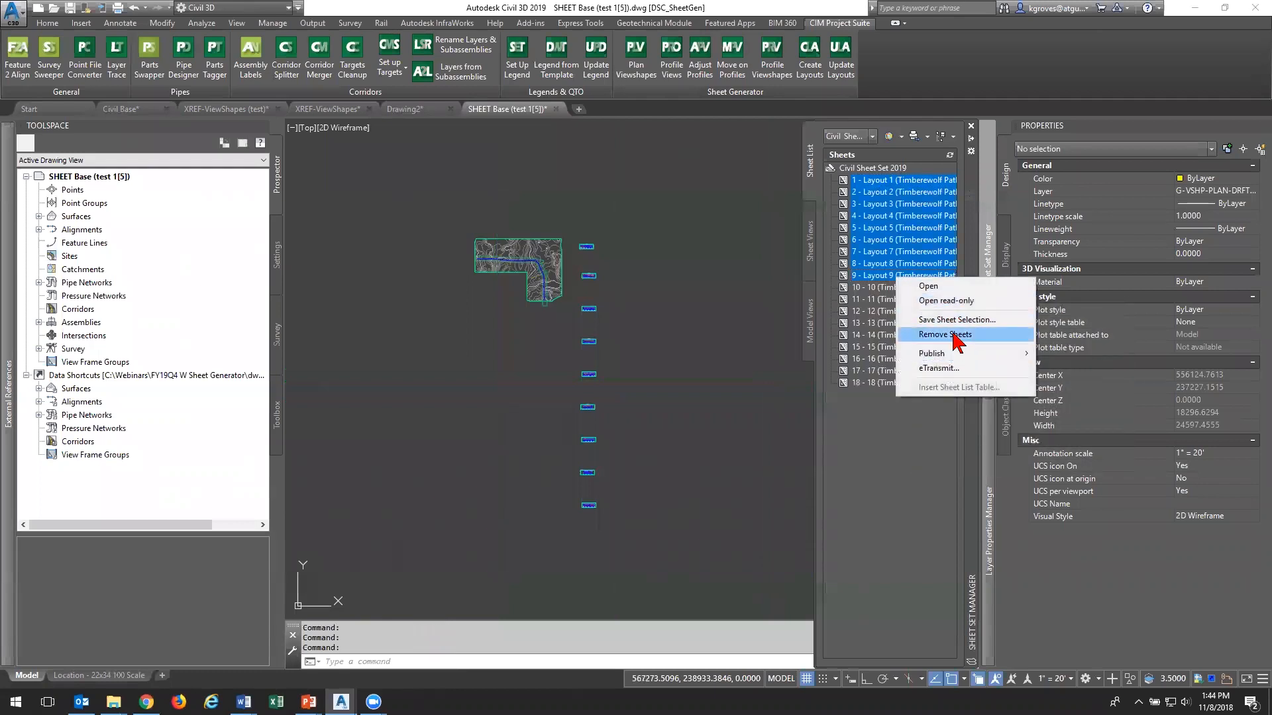
pyautogui.click(954, 335)
pyautogui.click(685, 379)
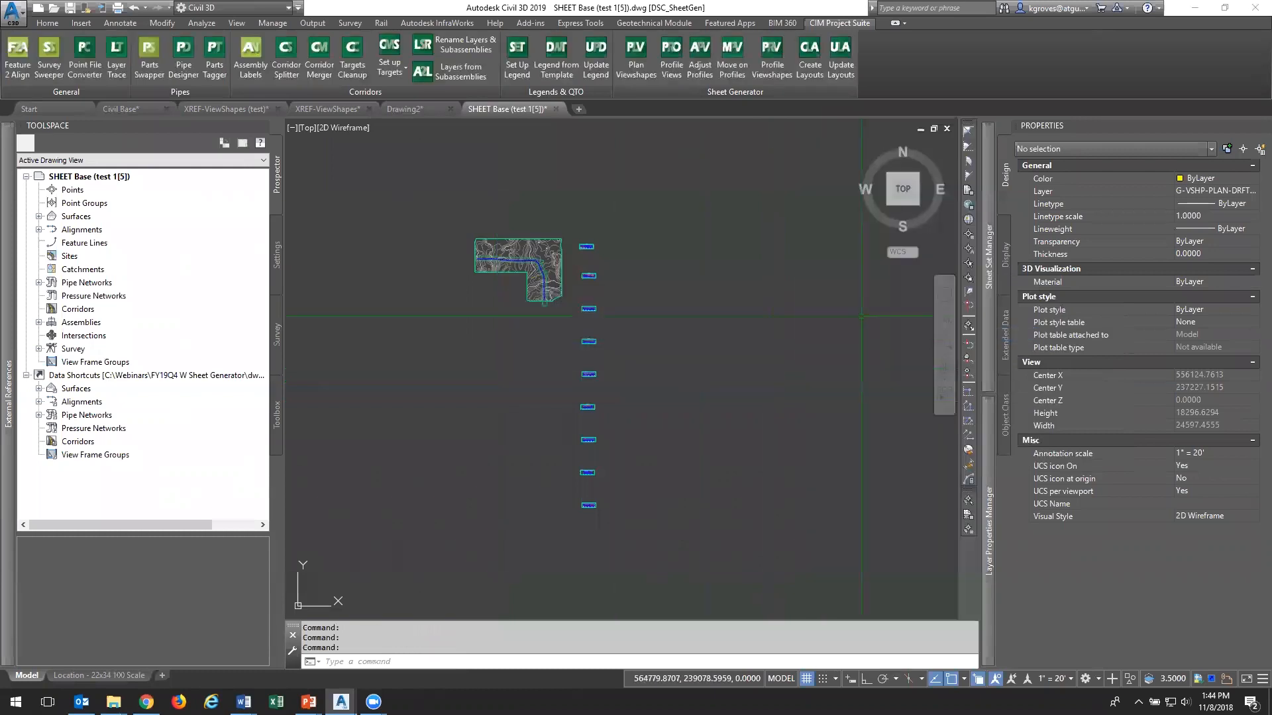
# Open the new sheet 13 of Timberewolf Path from the sheet set
pyautogui.moveTo(985, 268)
pyautogui.rightClick(906, 216)
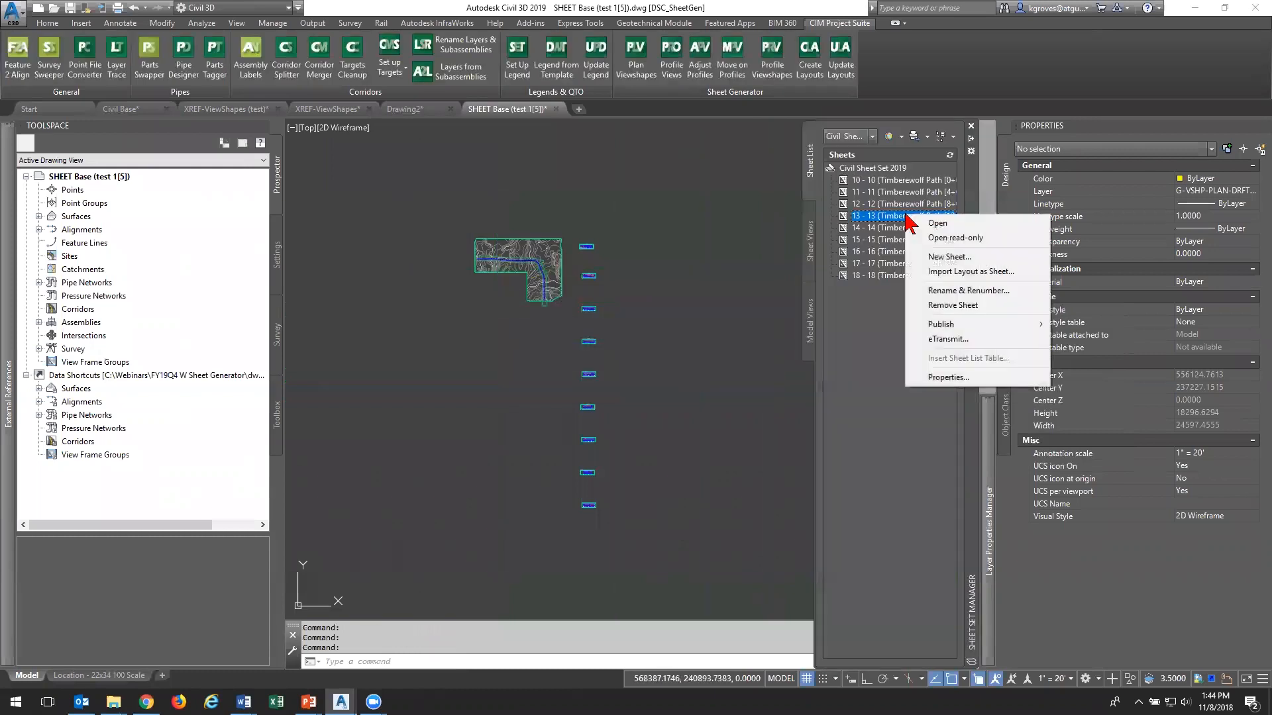
pyautogui.click(938, 222)
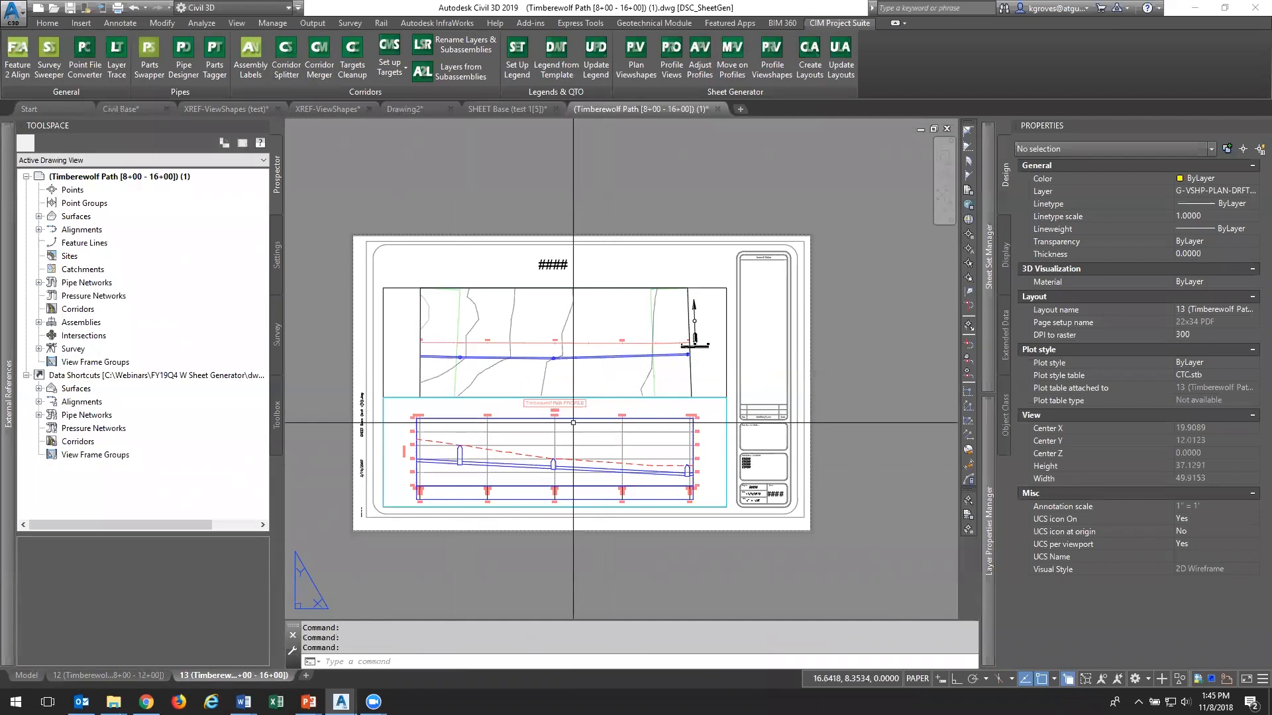
# Inspect the plan view, profile view and title block of sheet 13 of Timberewolf Path
pyautogui.click(573, 376)
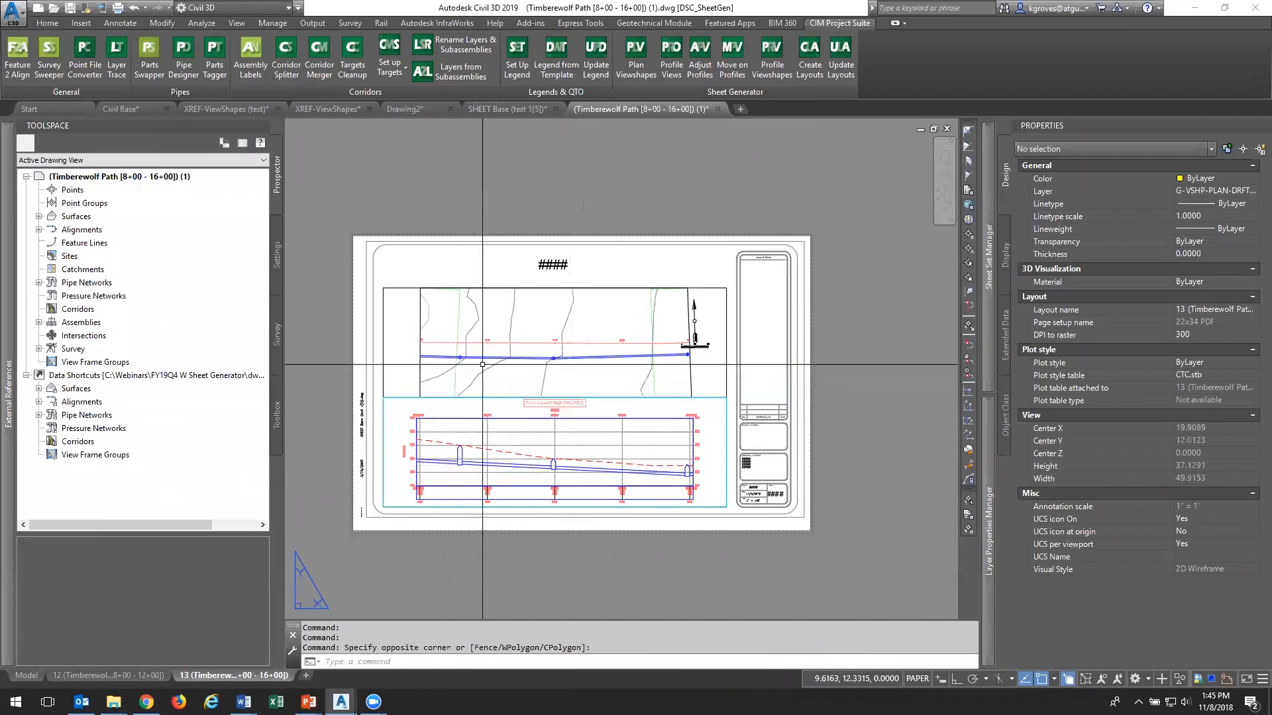
pyautogui.scroll(6, 482, 365)
pyautogui.scroll(-2, 375, 293)
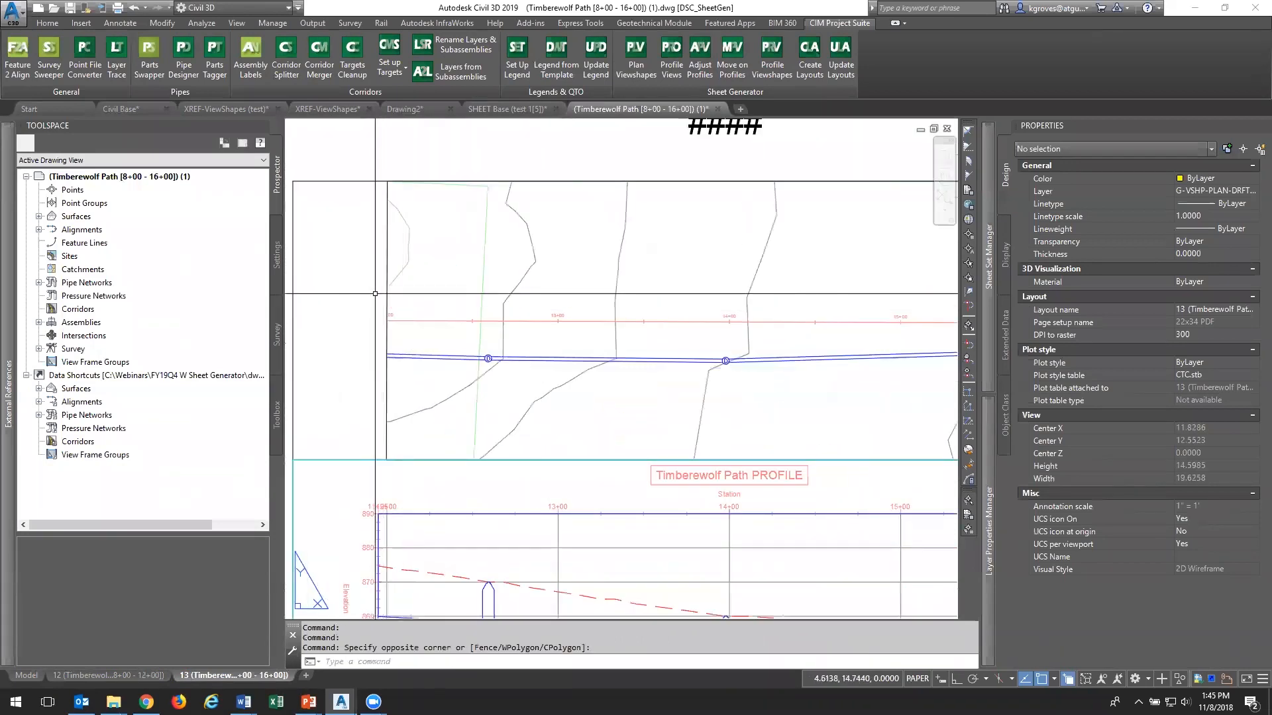
pyautogui.scroll(-3, 375, 294)
pyautogui.scroll(-1, 631, 378)
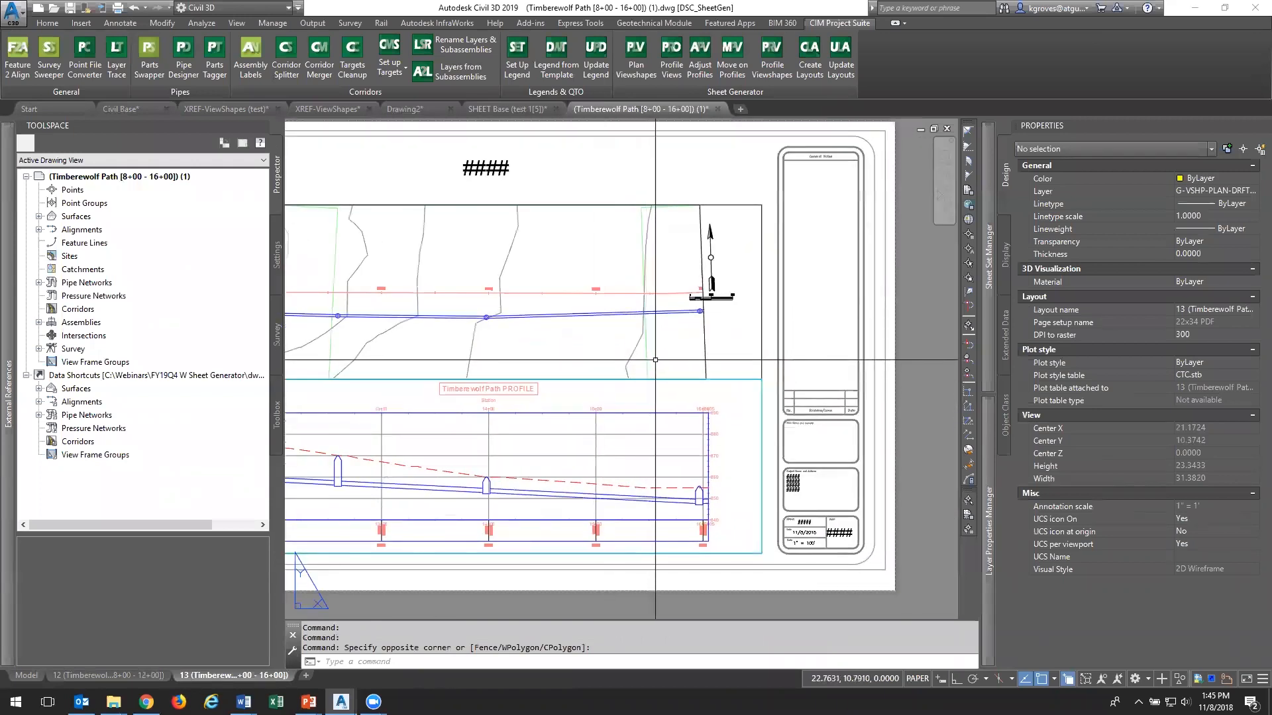
pyautogui.click(653, 360)
pyautogui.click(633, 363)
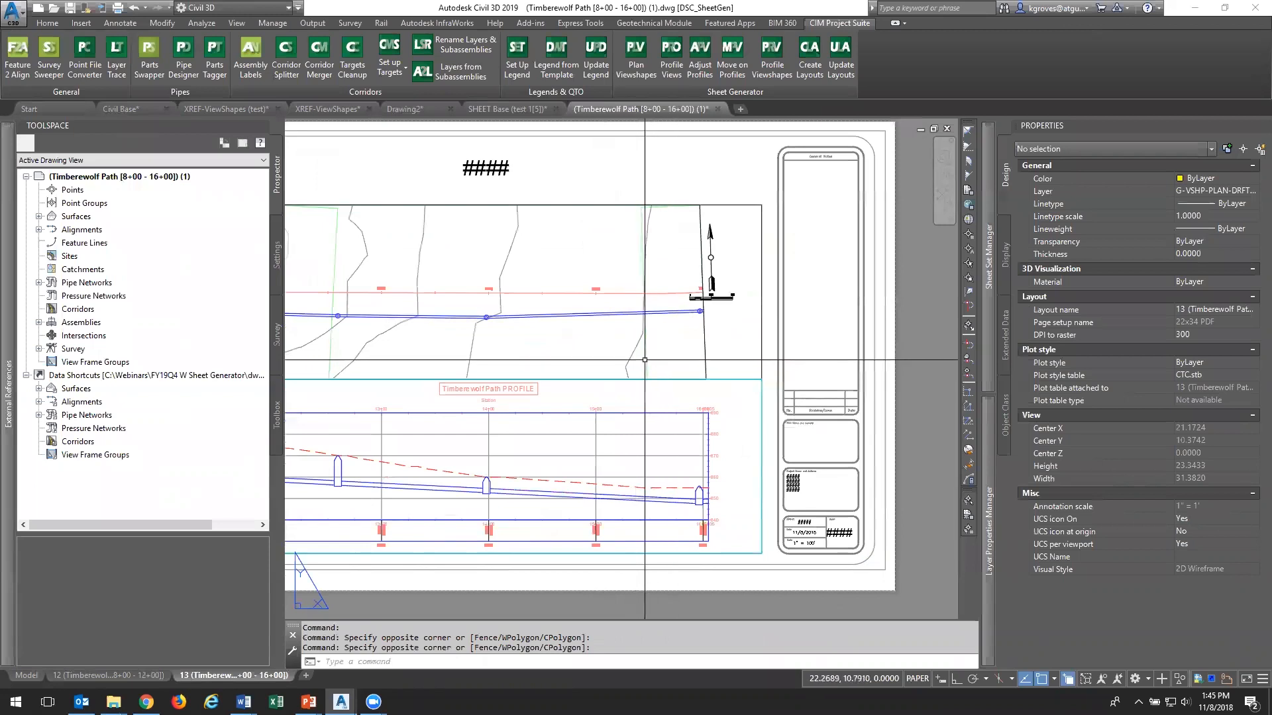
pyautogui.moveTo(570, 402); pyautogui.dragTo(766, 361, button='middle')
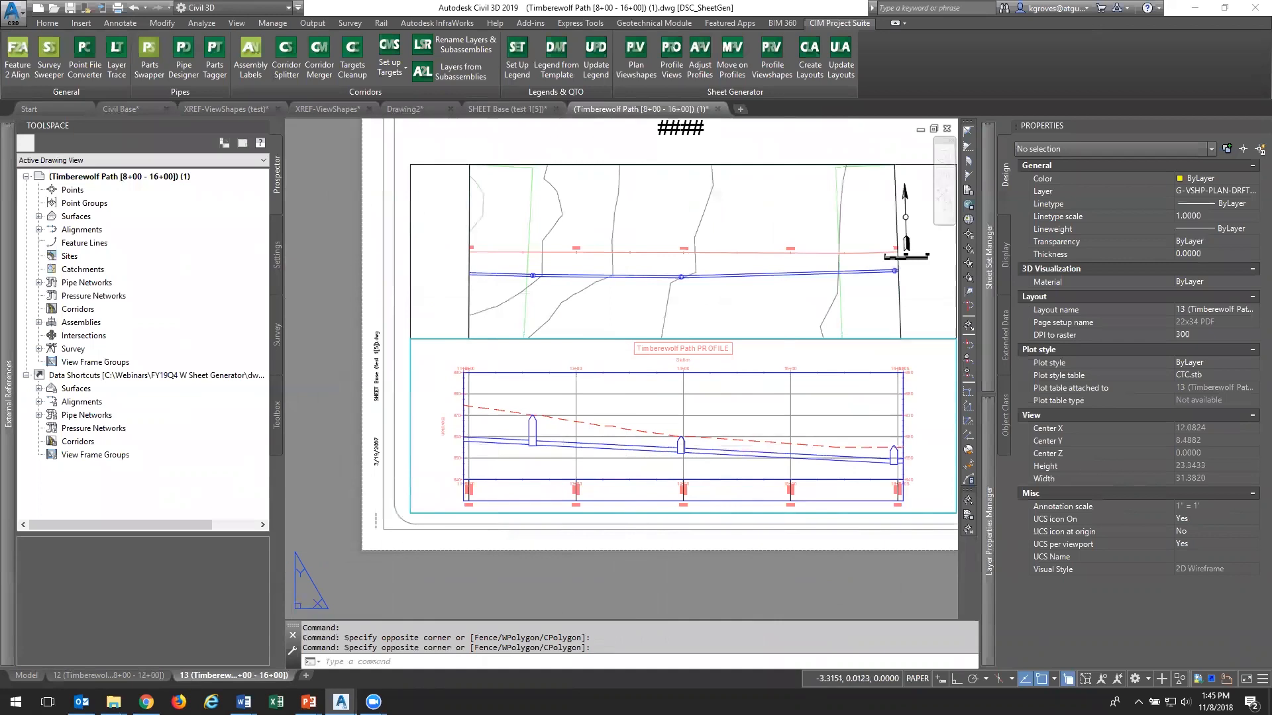
# Return the sheet drawing to model space and examine the view shapes in the XREF-ViewShapes (test) drawing
pyautogui.click(55, 676)
pyautogui.click(27, 675)
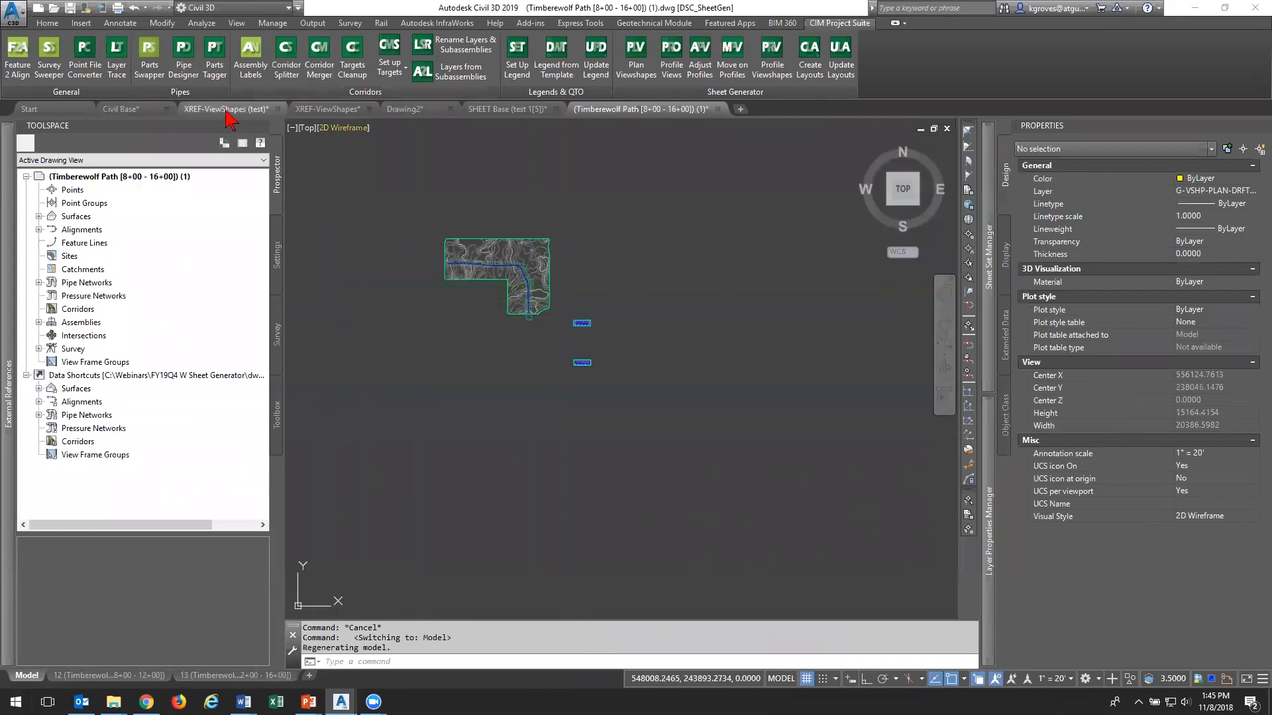
pyautogui.click(226, 109)
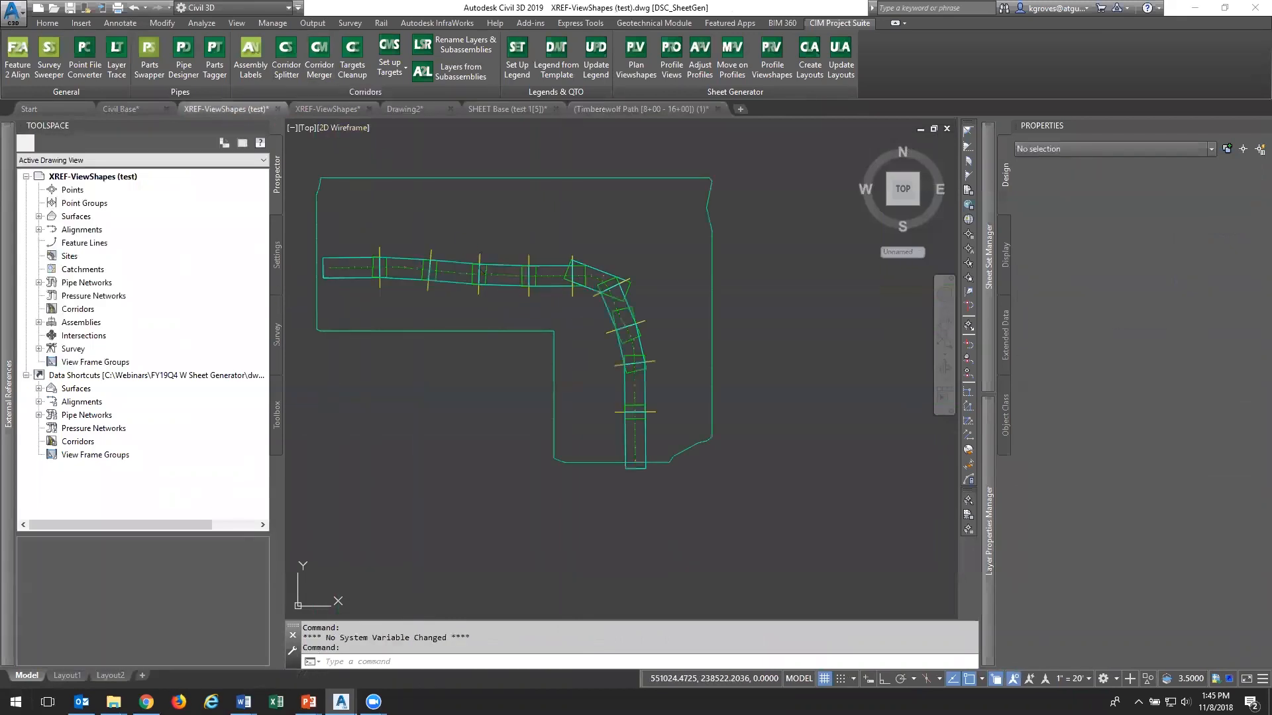
pyautogui.scroll(6, 400, 269)
pyautogui.scroll(-6, 406, 274)
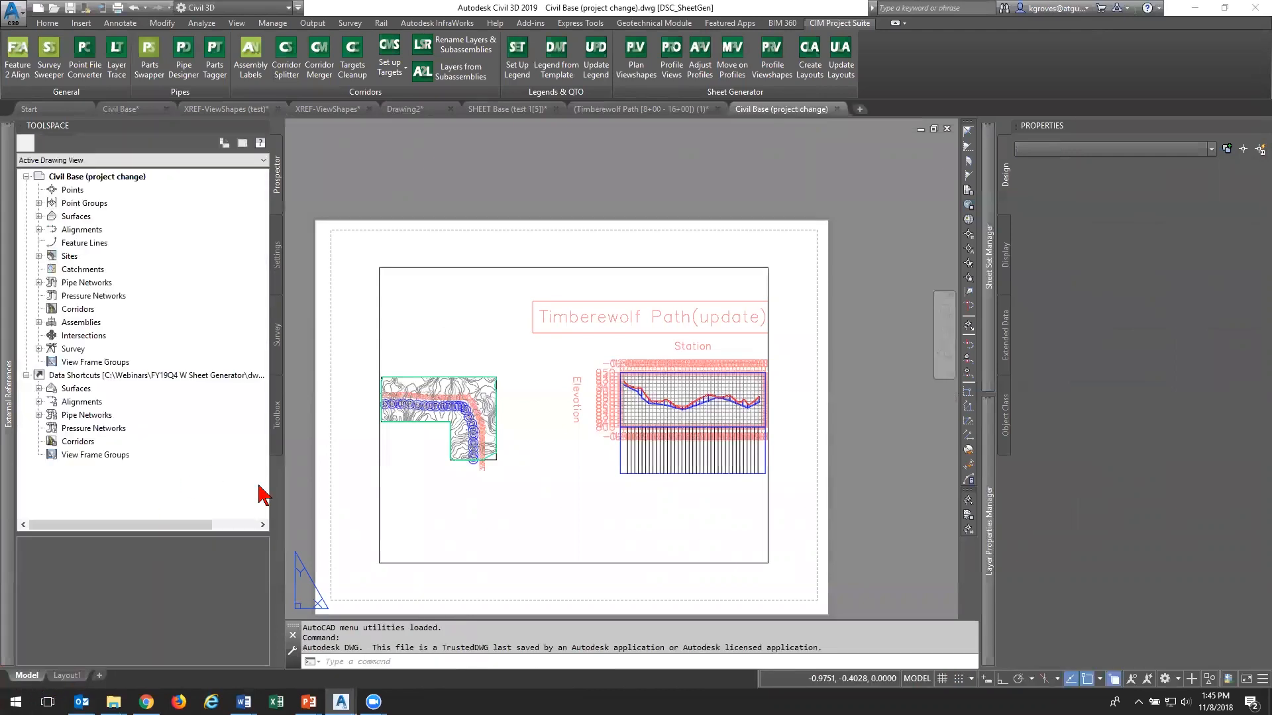
# Show the model space of Civil Base (project change) and examine the alignment stationing and pipe network along the path
pyautogui.click(27, 675)
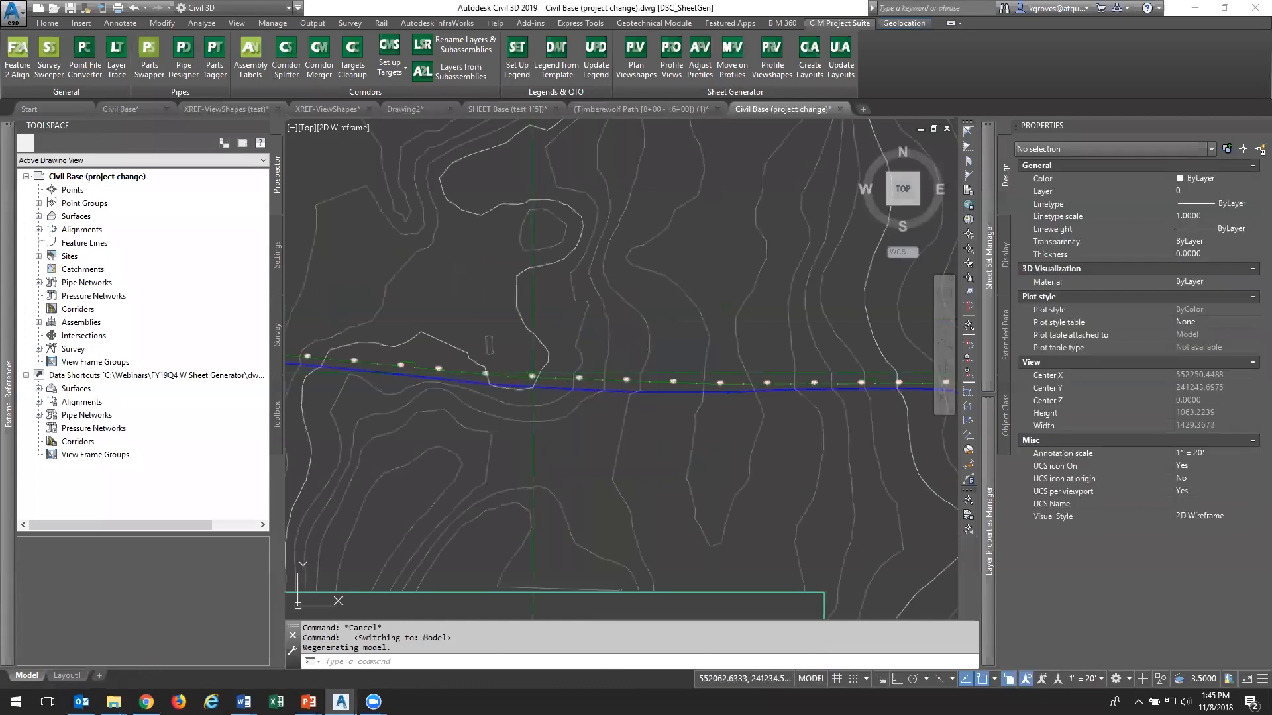
pyautogui.scroll(10, 407, 369)
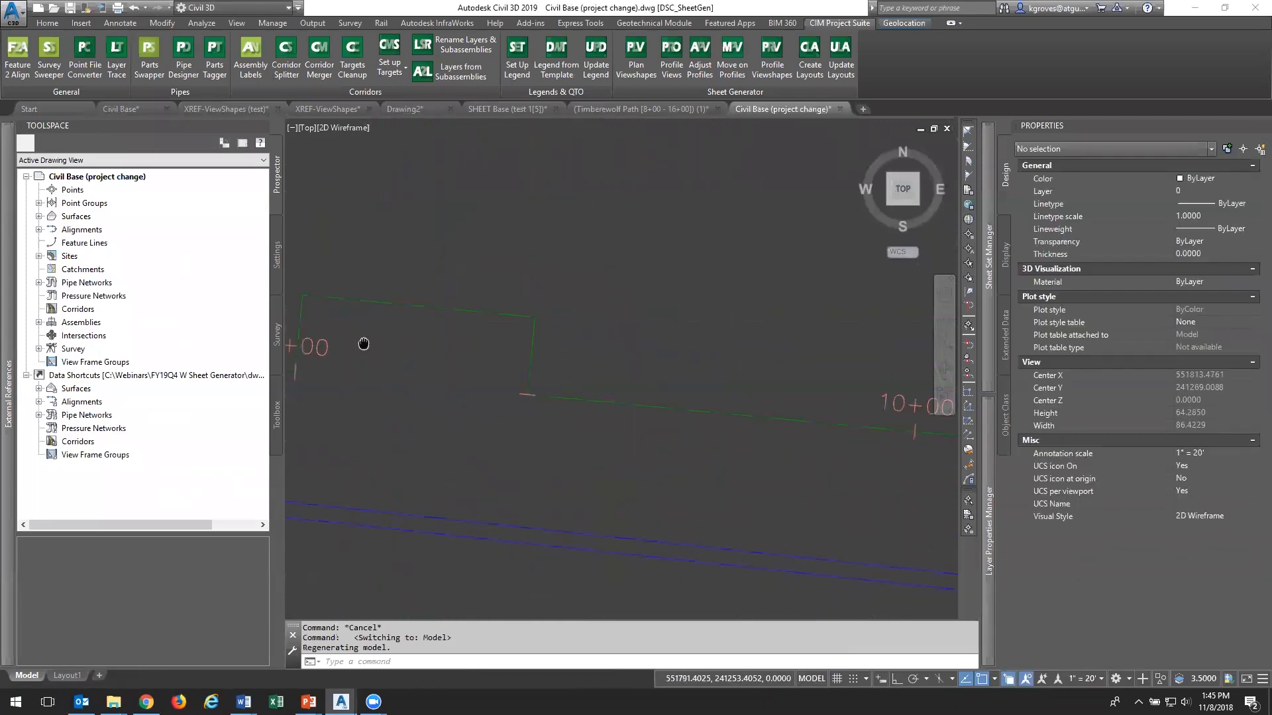
pyautogui.scroll(-5, 619, 377)
pyautogui.scroll(4, 629, 361)
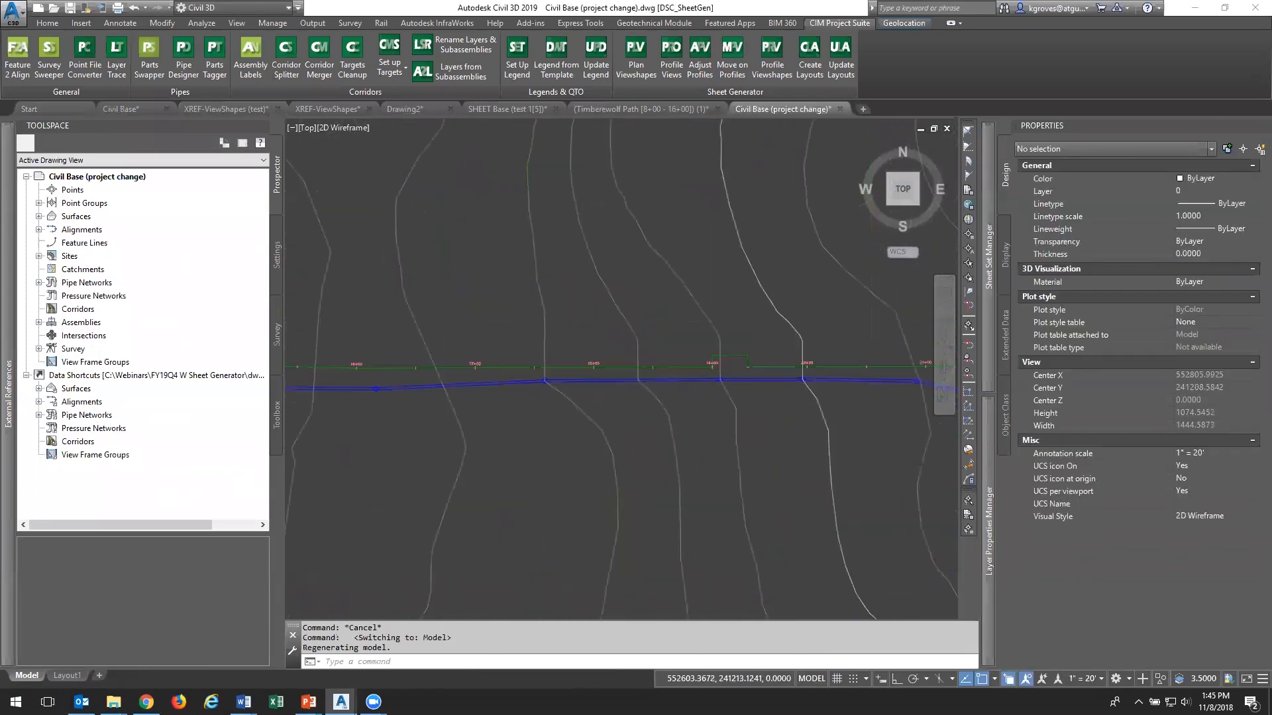
pyautogui.scroll(-6, 639, 347)
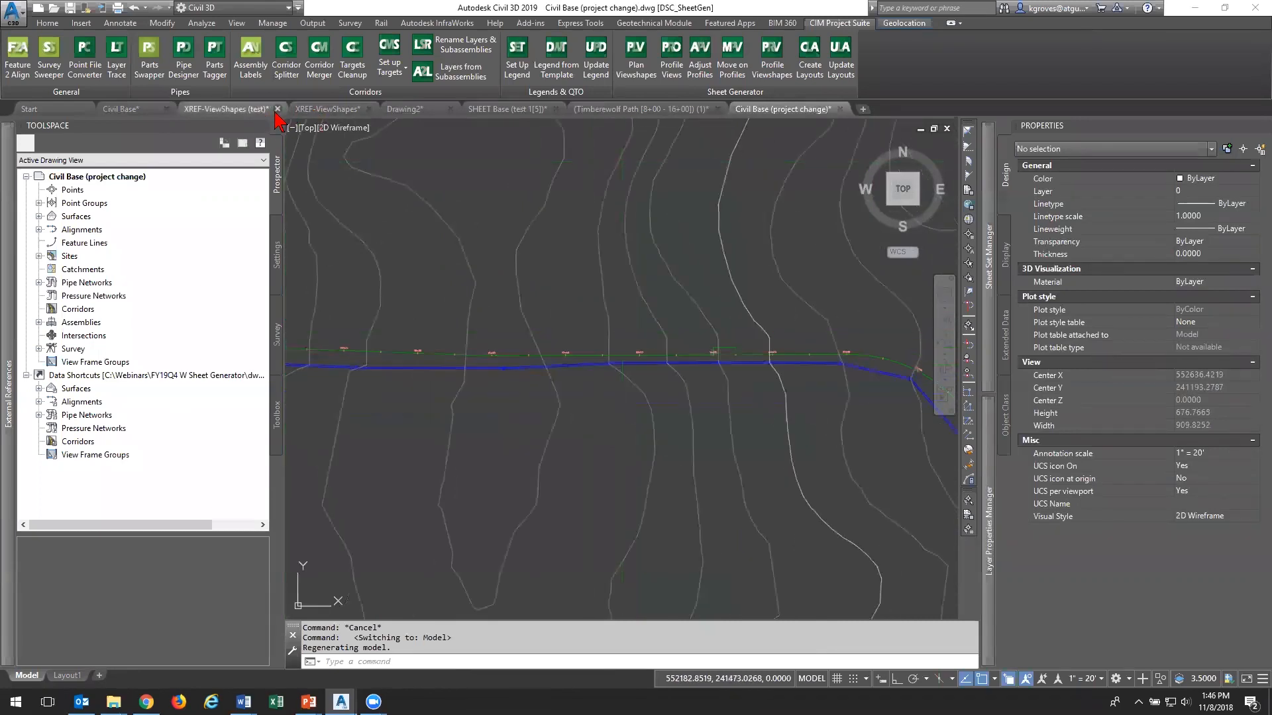
# Close the XREF-ViewShapes (test), XREF-ViewShapes and Drawing2 drawings without saving changes
pyautogui.click(278, 110)
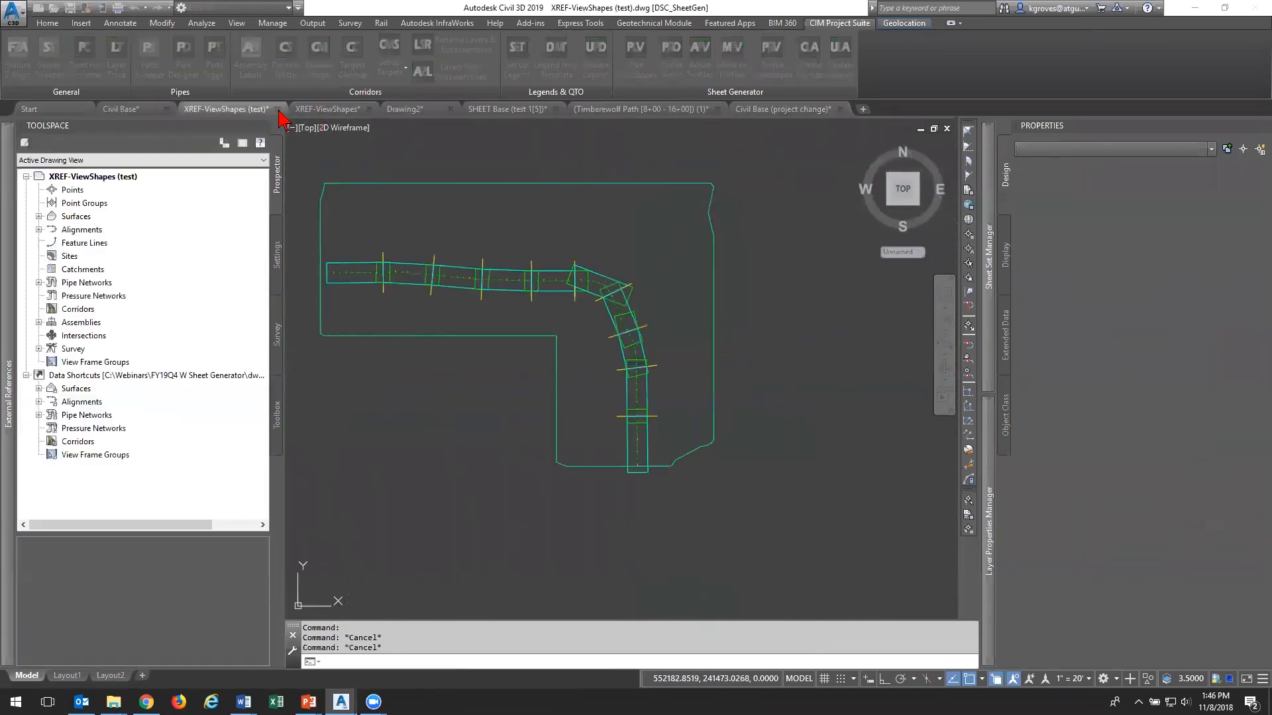
pyautogui.press('n')
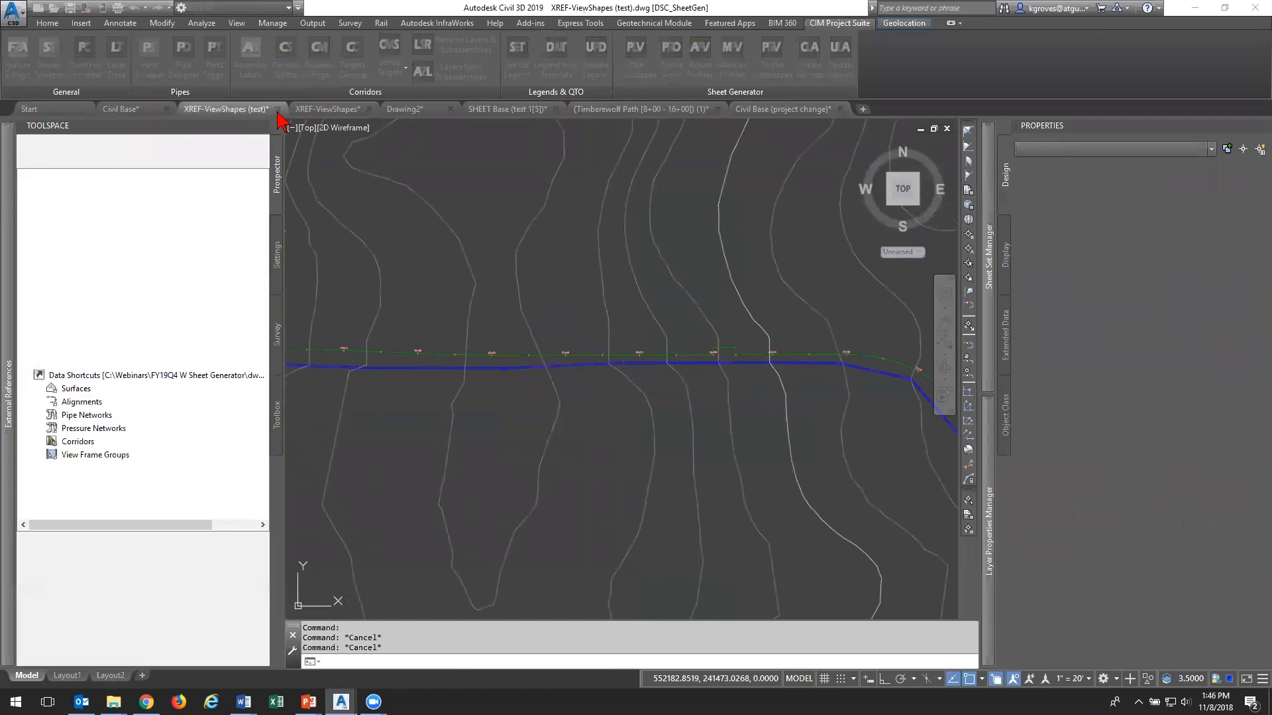
pyautogui.click(251, 110)
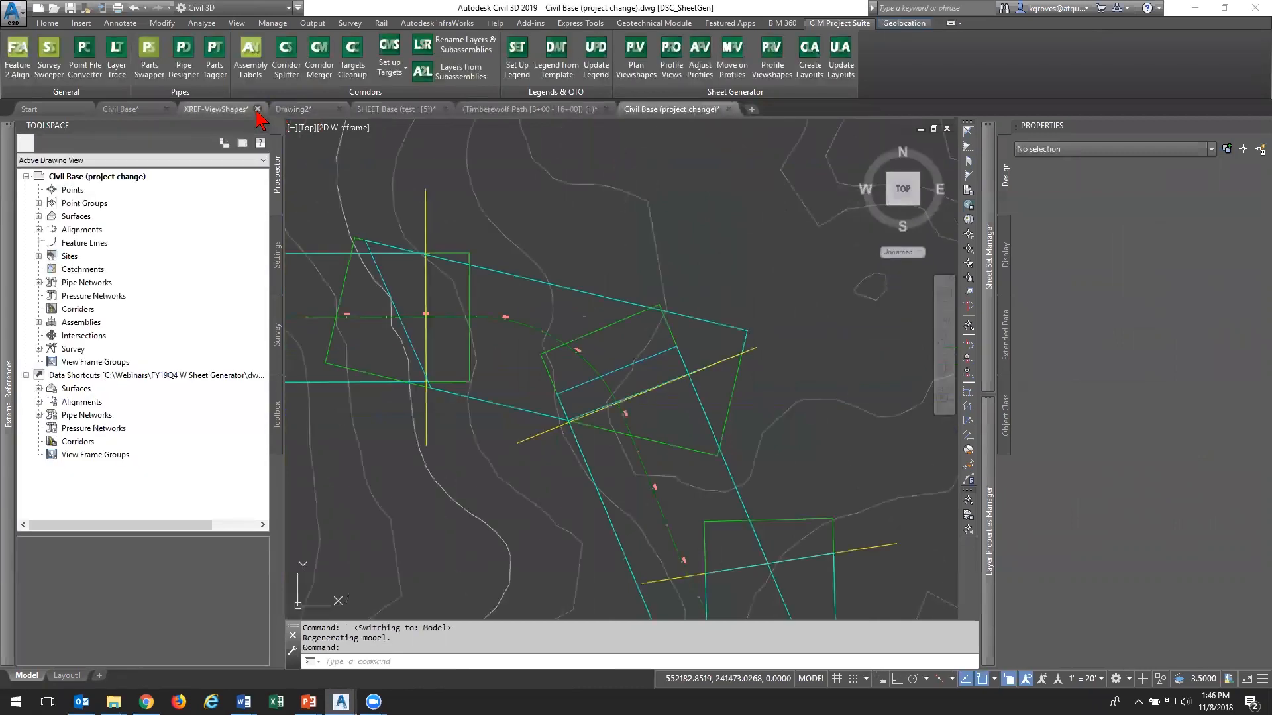
pyautogui.press('n')
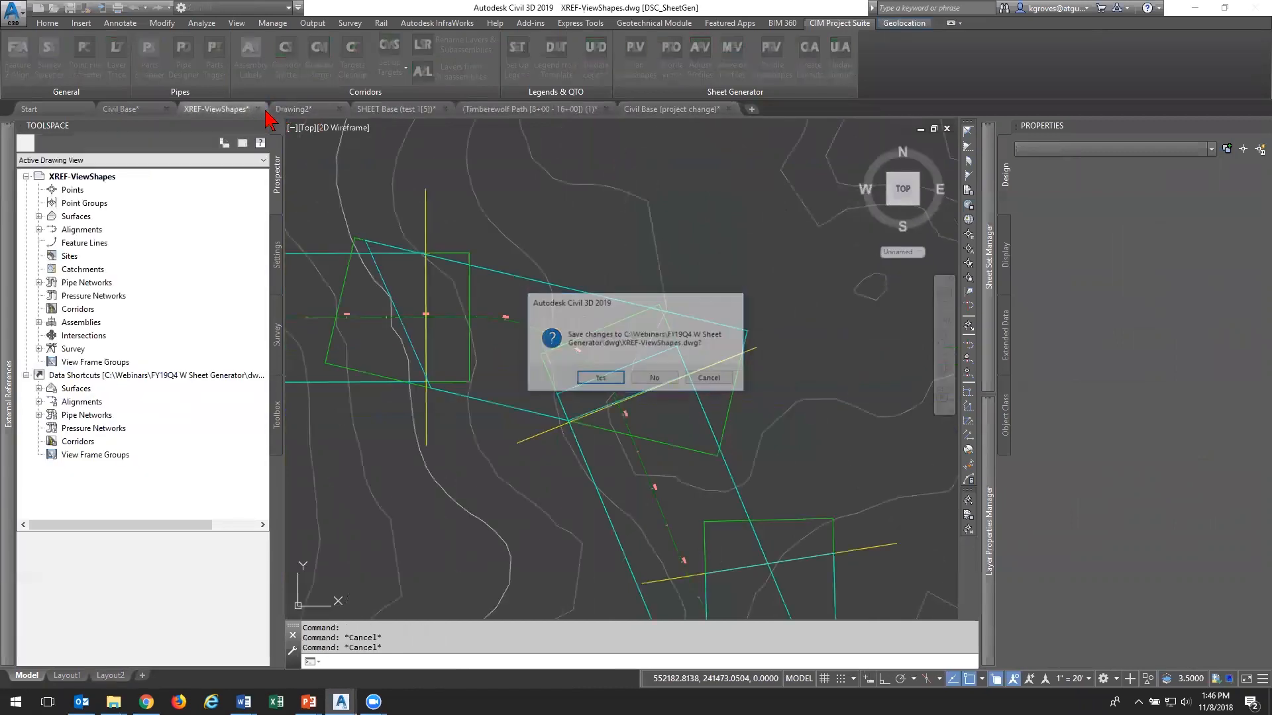
pyautogui.click(255, 109)
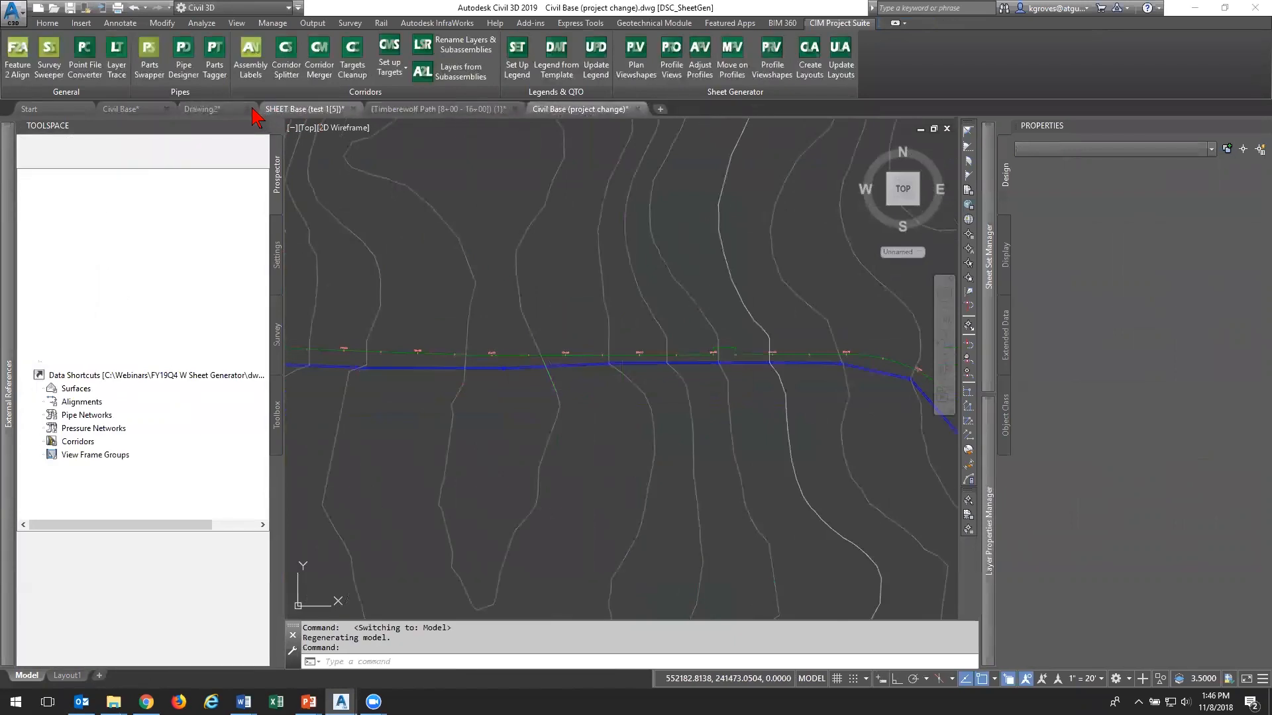
pyautogui.click(248, 109)
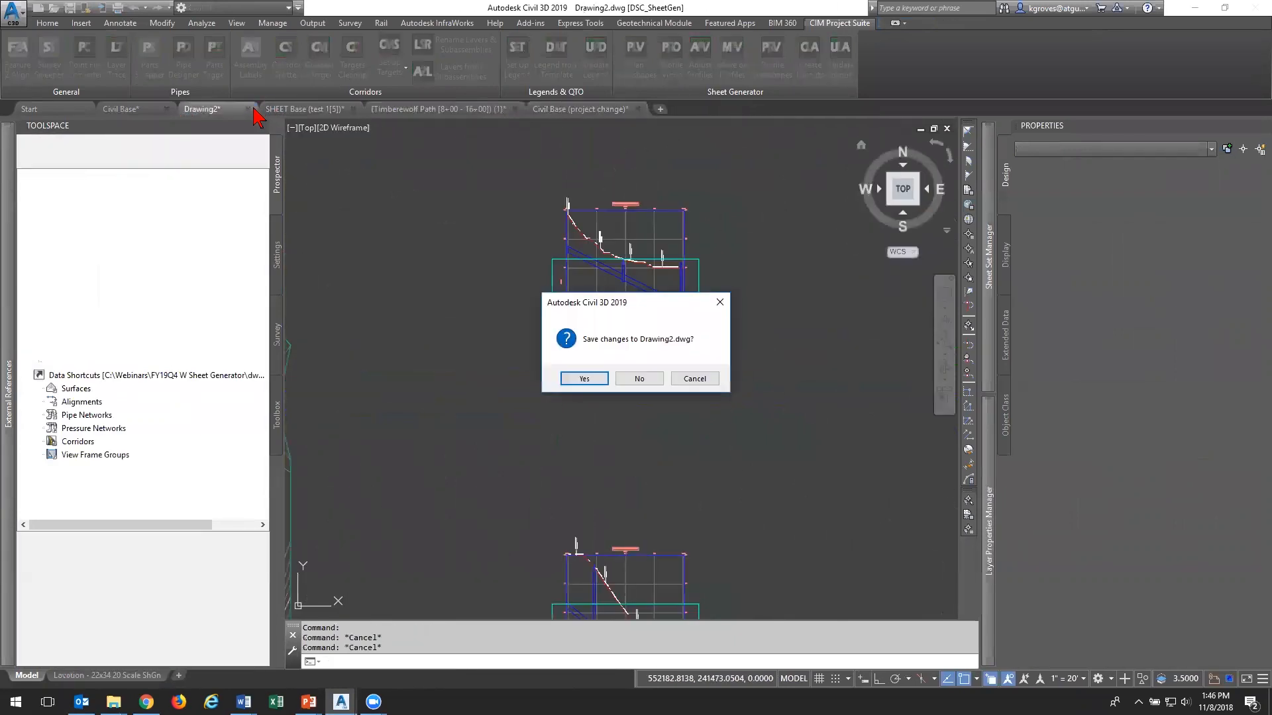
pyautogui.press('n')
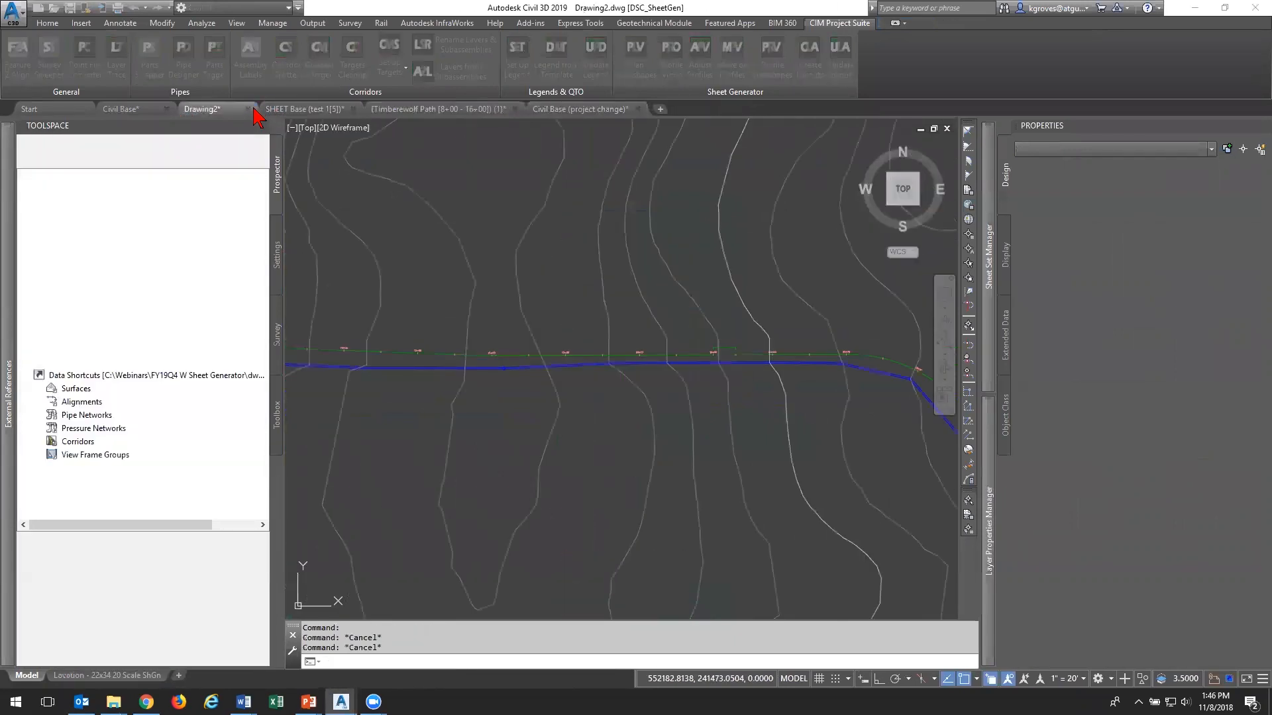
# Close SHEET Base (test 1[5]), the Timberewolf Path [8+00 - 16+00] sheet drawing and Civil Base without saving
pyautogui.click(272, 108)
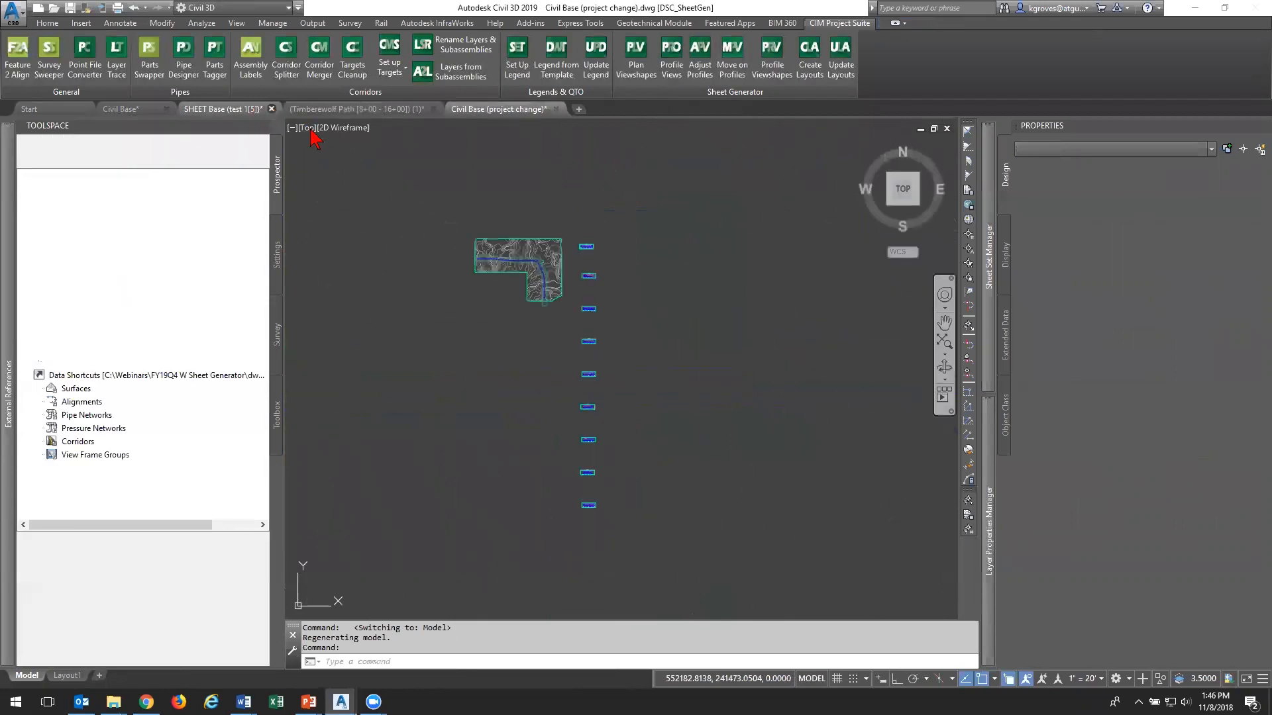
pyautogui.press('n')
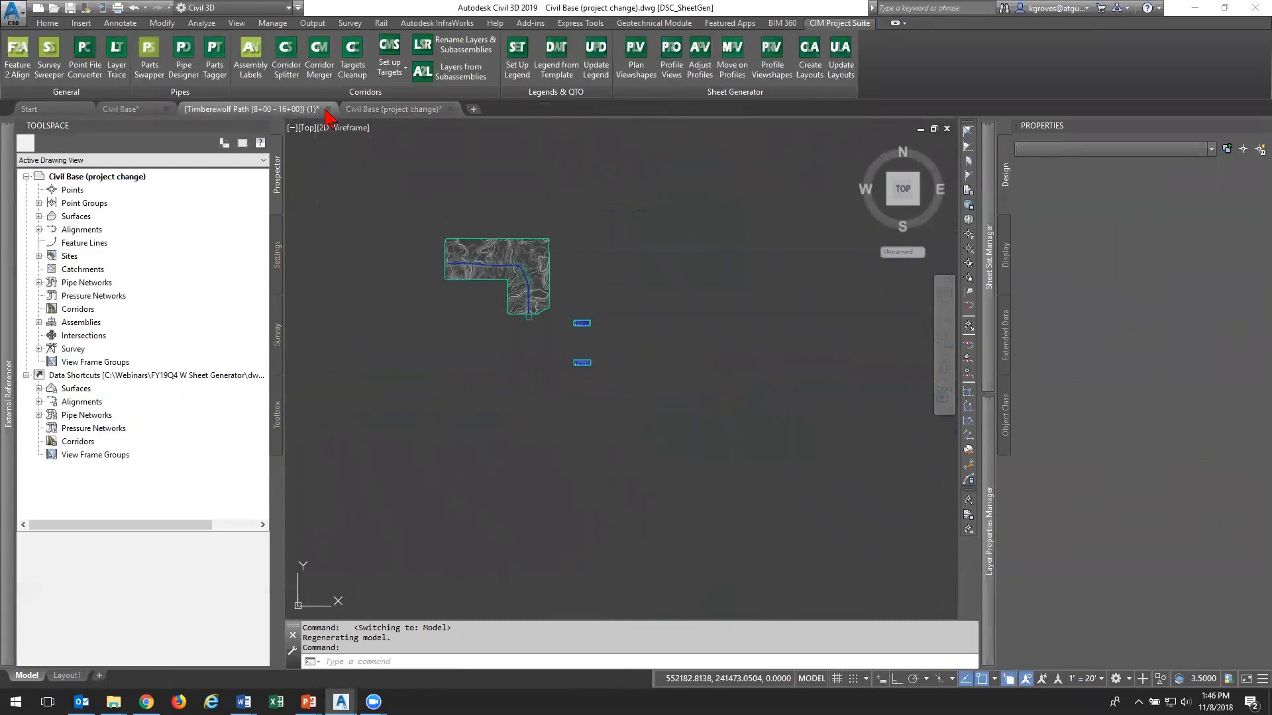
pyautogui.click(326, 110)
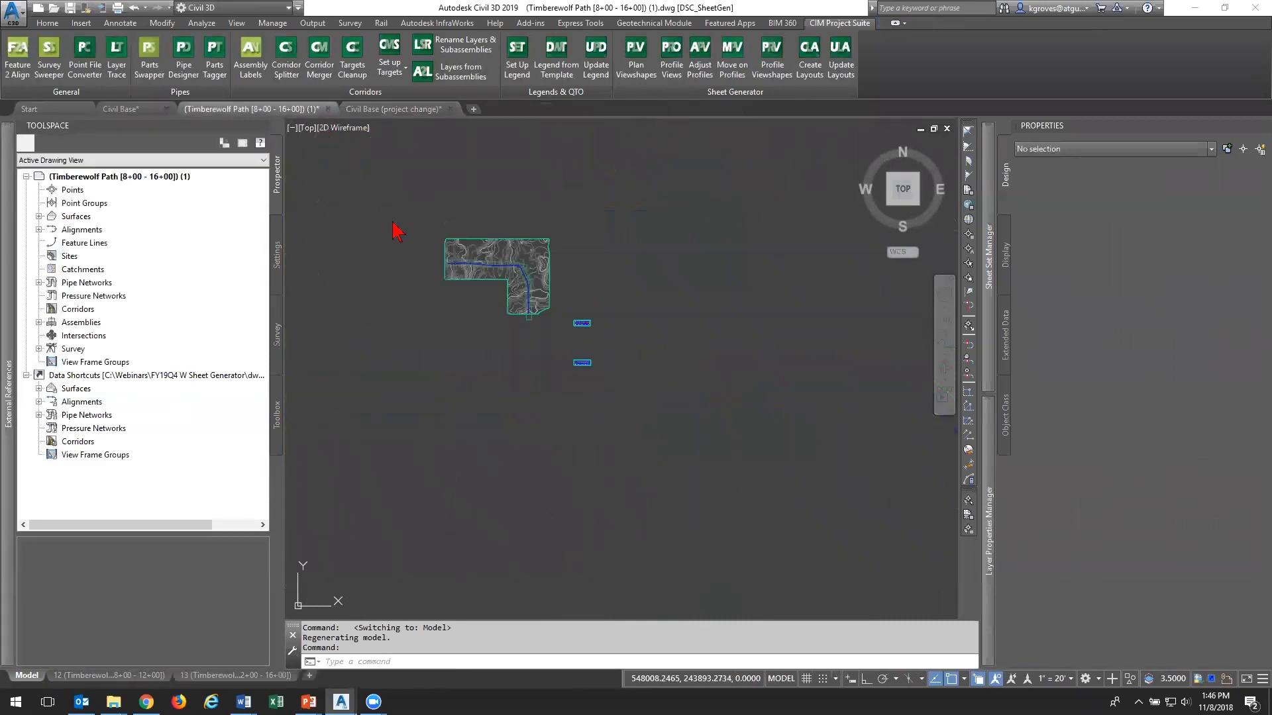
pyautogui.press('n')
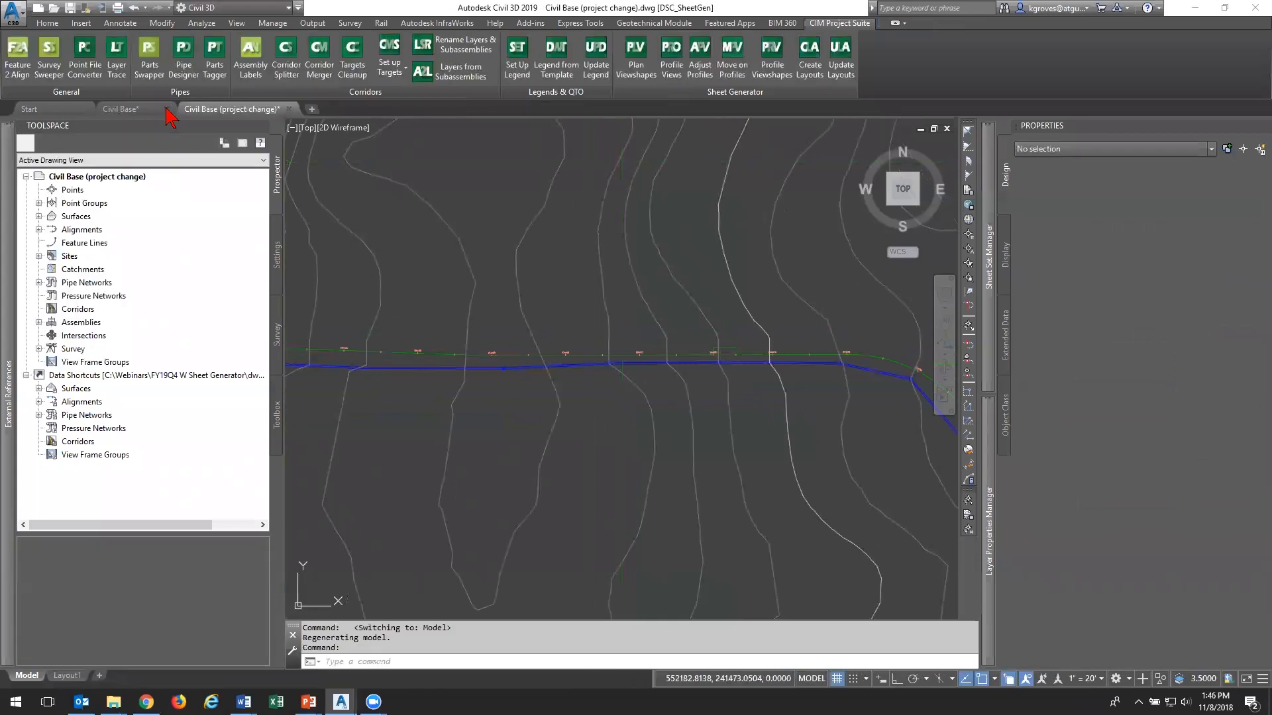
pyautogui.click(162, 110)
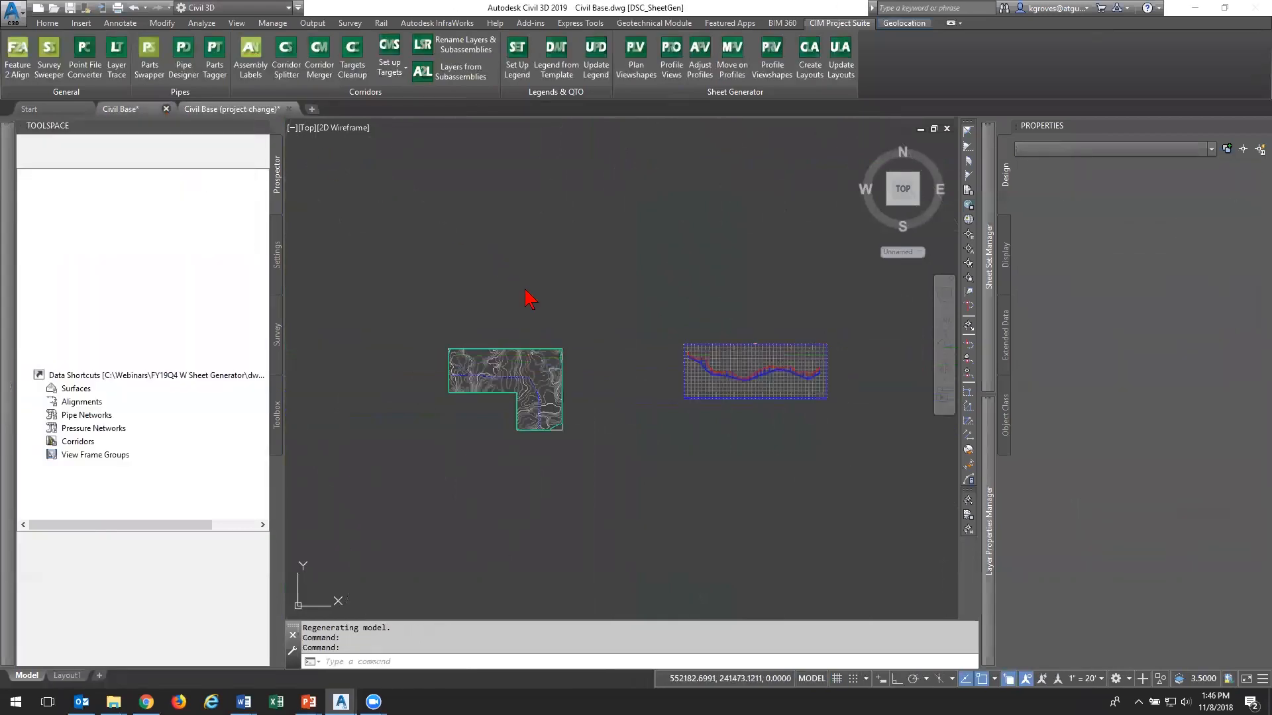
pyautogui.press('n')
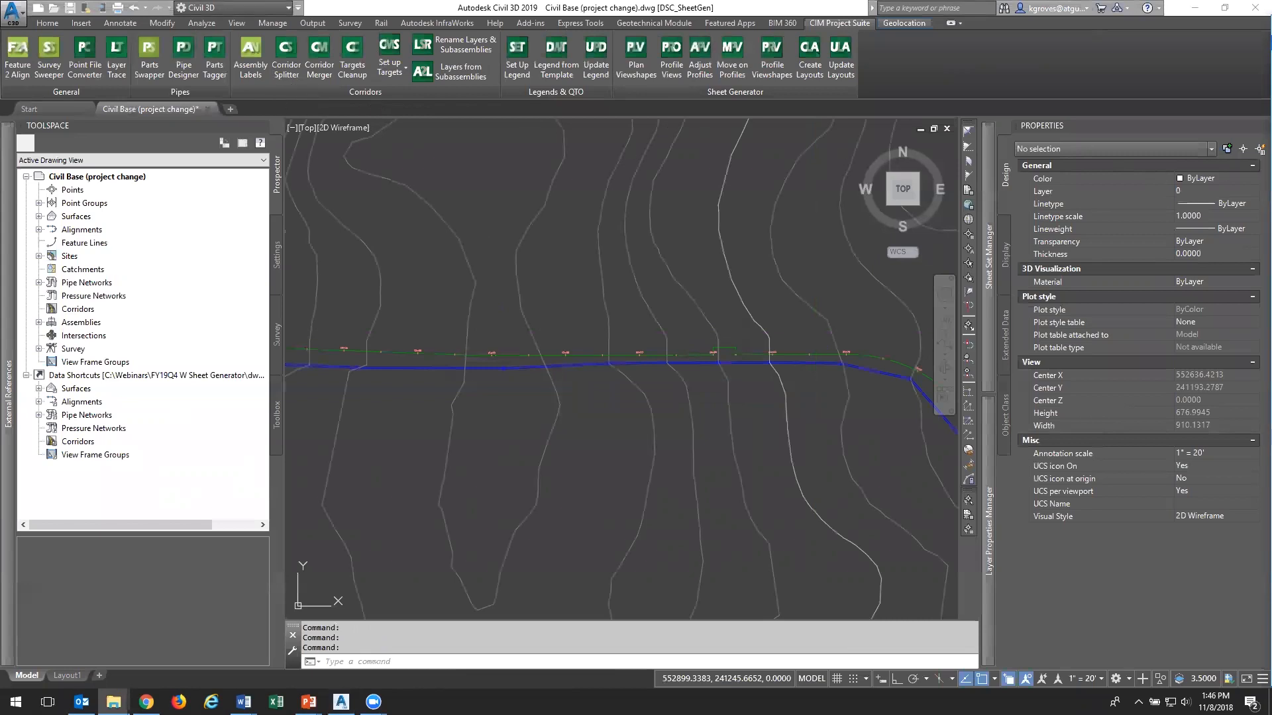
# Open the XREF-ViewShapes (test2) drawing and bring the view shapes along the path into view
pyautogui.moveTo(162, 243)
pyautogui.mouseDown()
pyautogui.moveTo(259, 96)
pyautogui.moveTo(259, 111)
pyautogui.mouseUp()
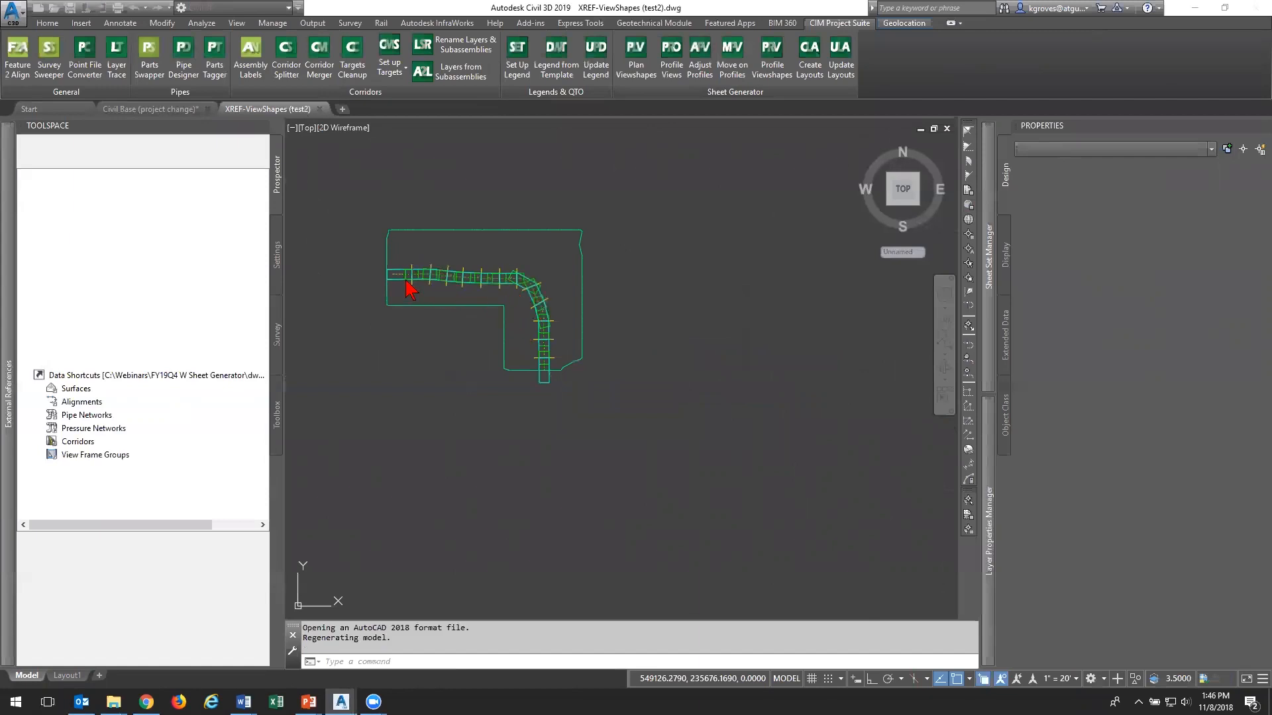
pyautogui.scroll(5, 399, 276)
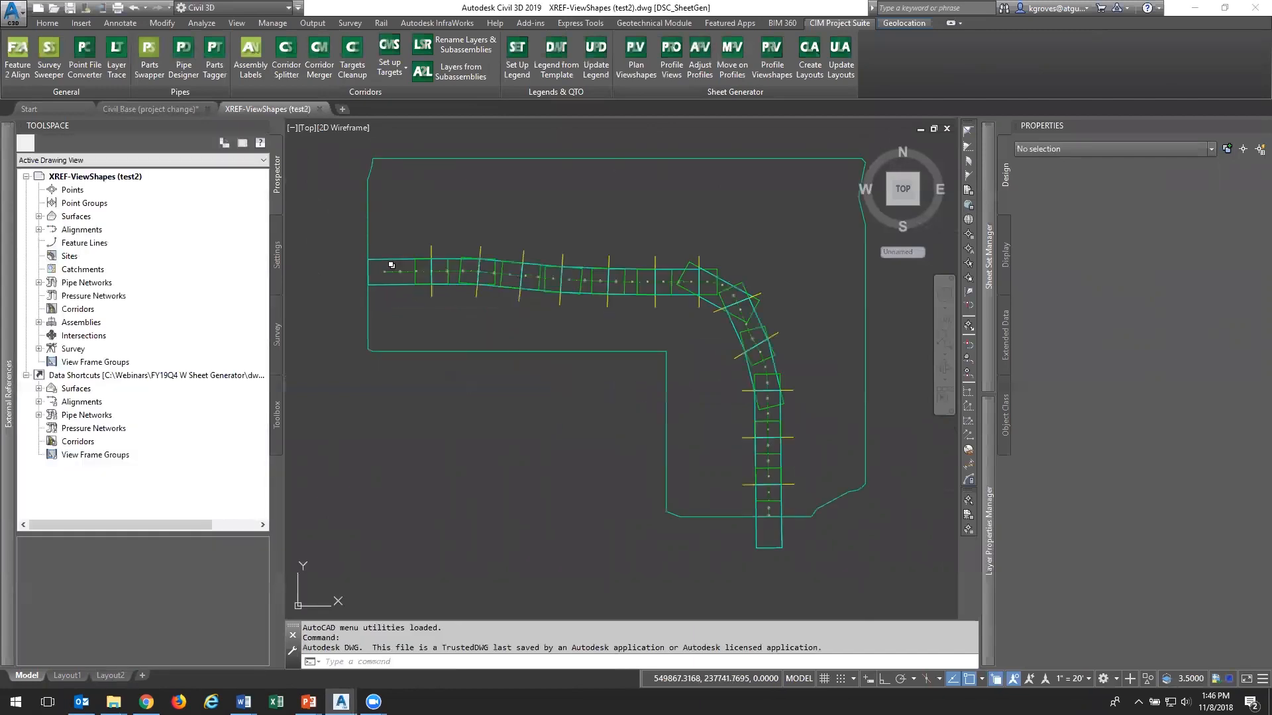
pyautogui.scroll(2, 385, 270)
# Review the Plan Viewshapes alignment, print area and match line settings for Timberewolf Path, and close them without applying
pyautogui.click(636, 59)
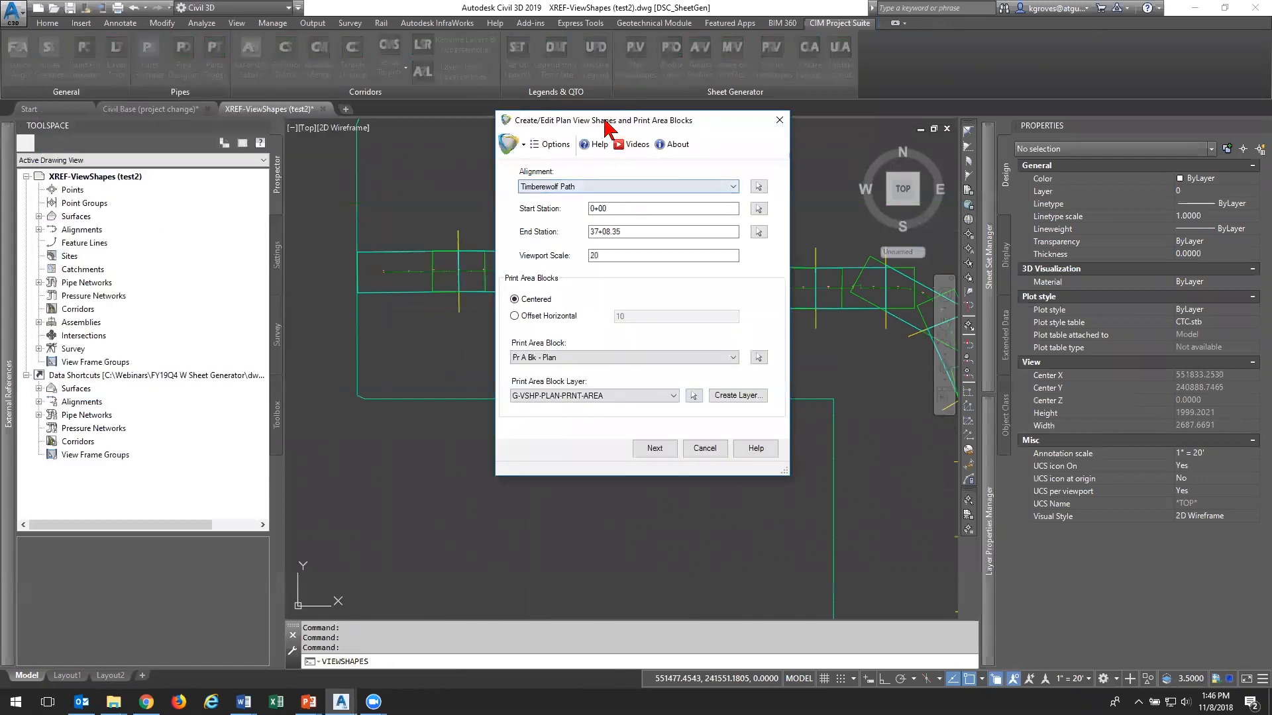
pyautogui.moveTo(603, 121); pyautogui.dragTo(678, 119)
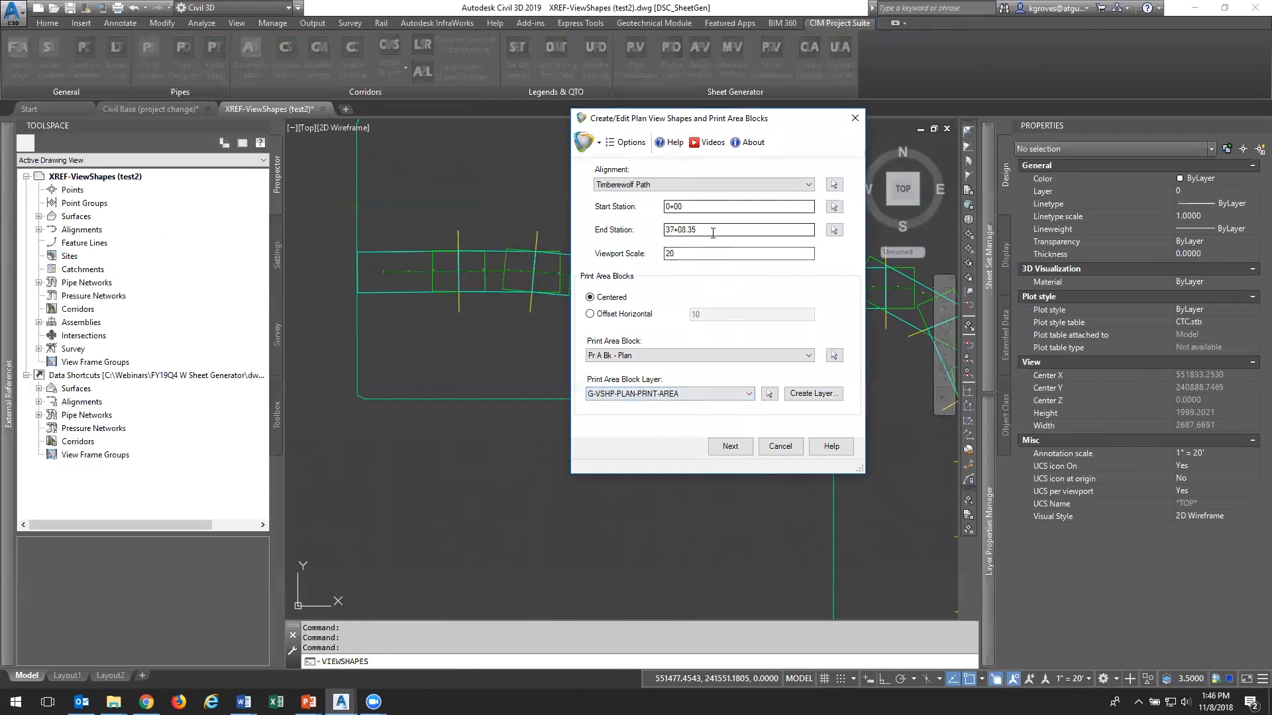
pyautogui.click(731, 446)
pyautogui.moveTo(719, 200); pyautogui.dragTo(639, 201)
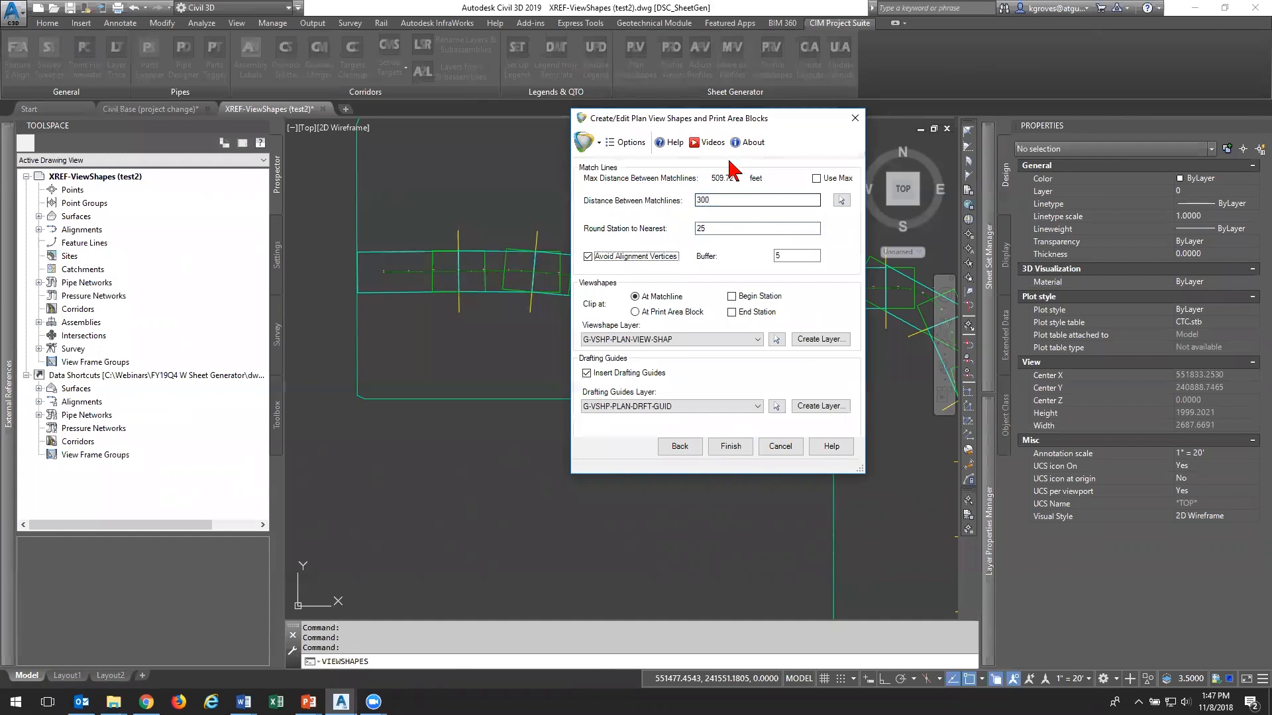
pyautogui.moveTo(738, 125); pyautogui.dragTo(541, 217)
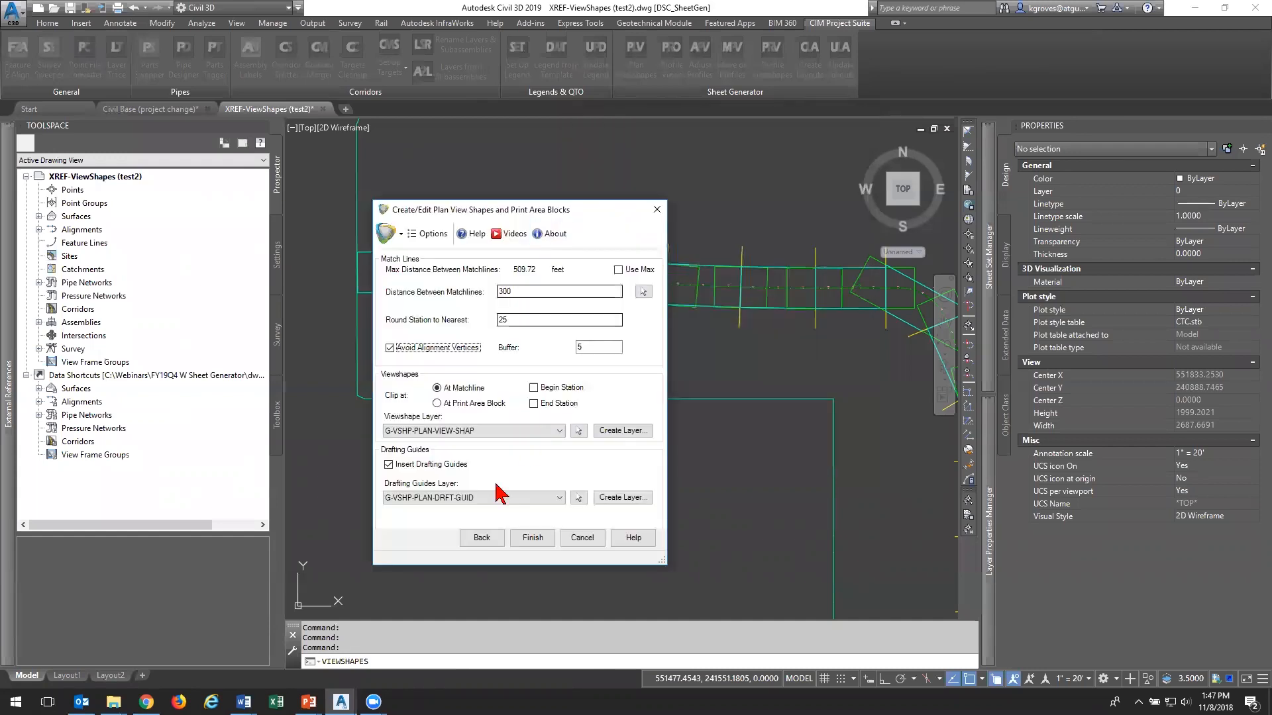
pyautogui.click(657, 209)
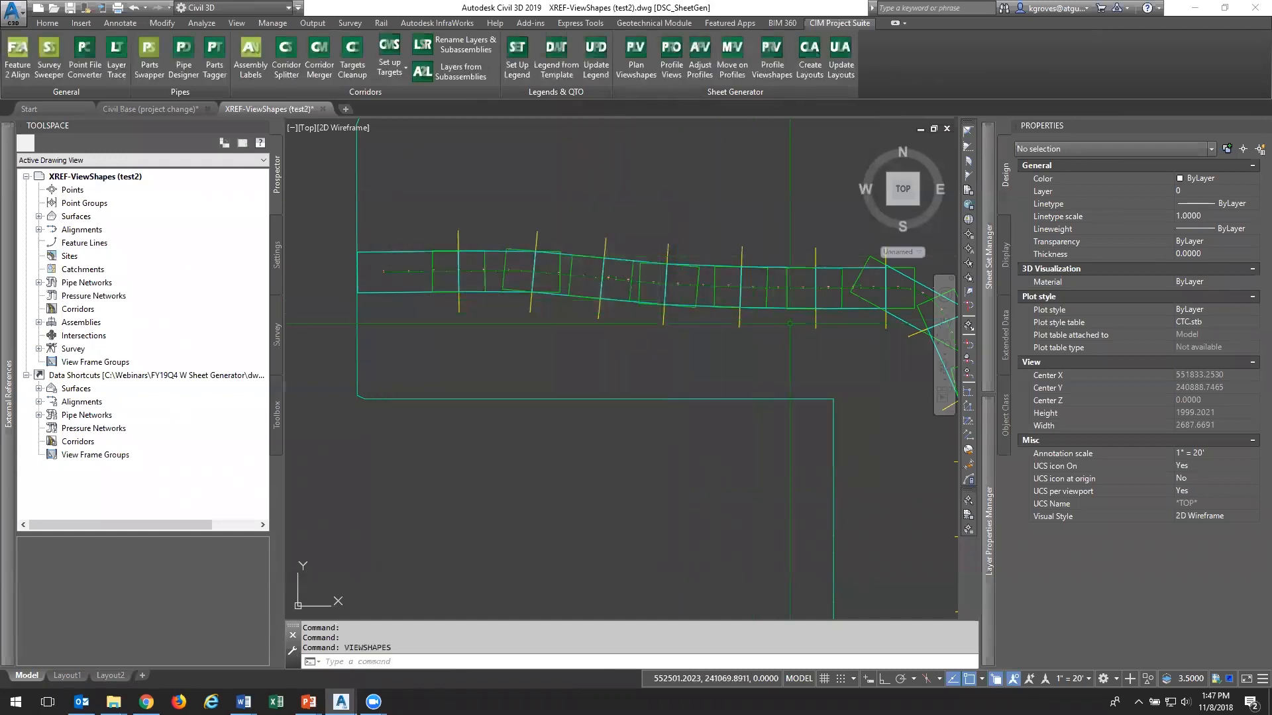
# Look over the view shapes along the whole path and open the SHEET Base (test 2) drawing
pyautogui.scroll(-3, 617, 453)
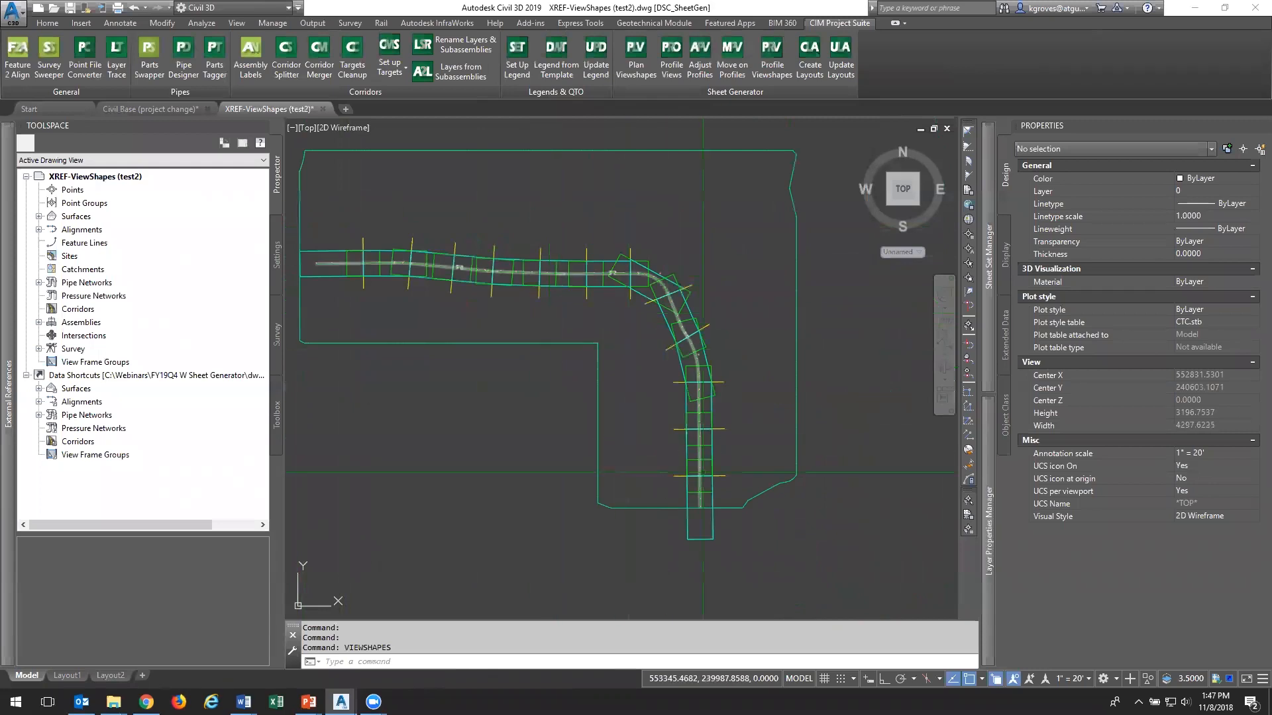
pyautogui.scroll(-2, 617, 454)
pyautogui.moveTo(617, 453)
pyautogui.mouseDown(button='middle')
pyautogui.moveTo(596, 424)
pyautogui.moveTo(620, 402)
pyautogui.mouseUp(button='middle')
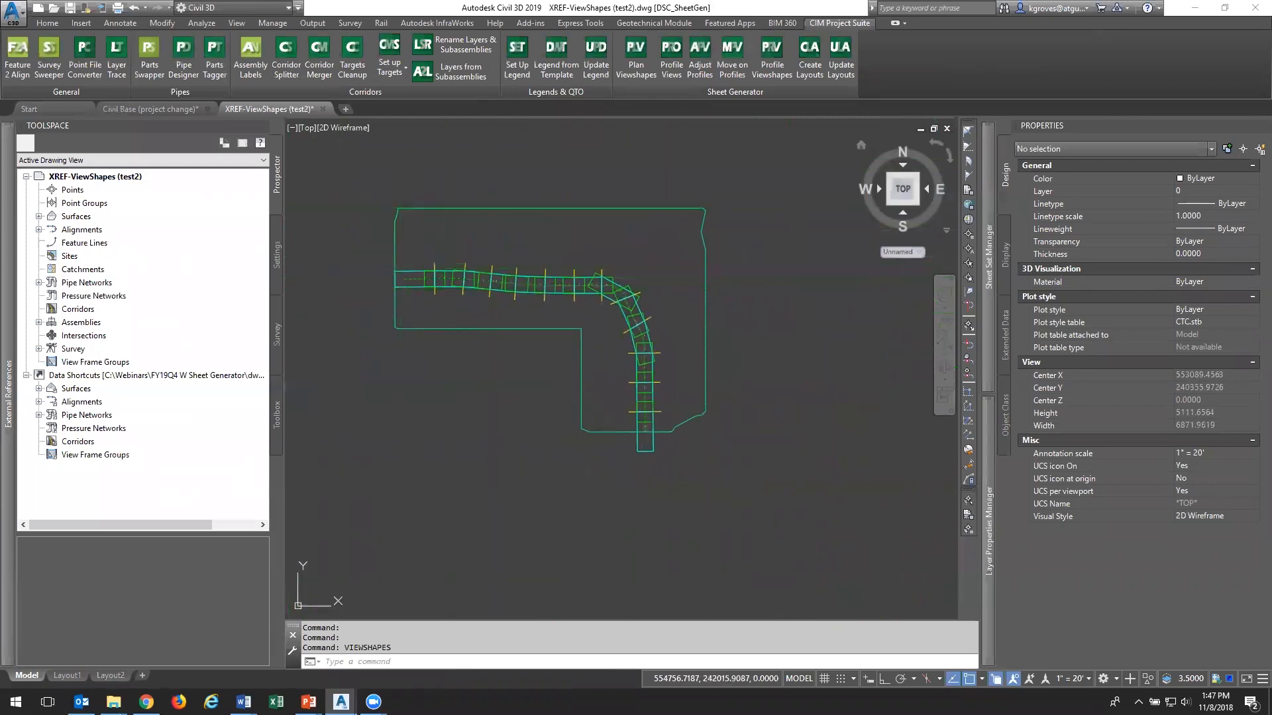
pyautogui.hotkey('alt', 'Tab')
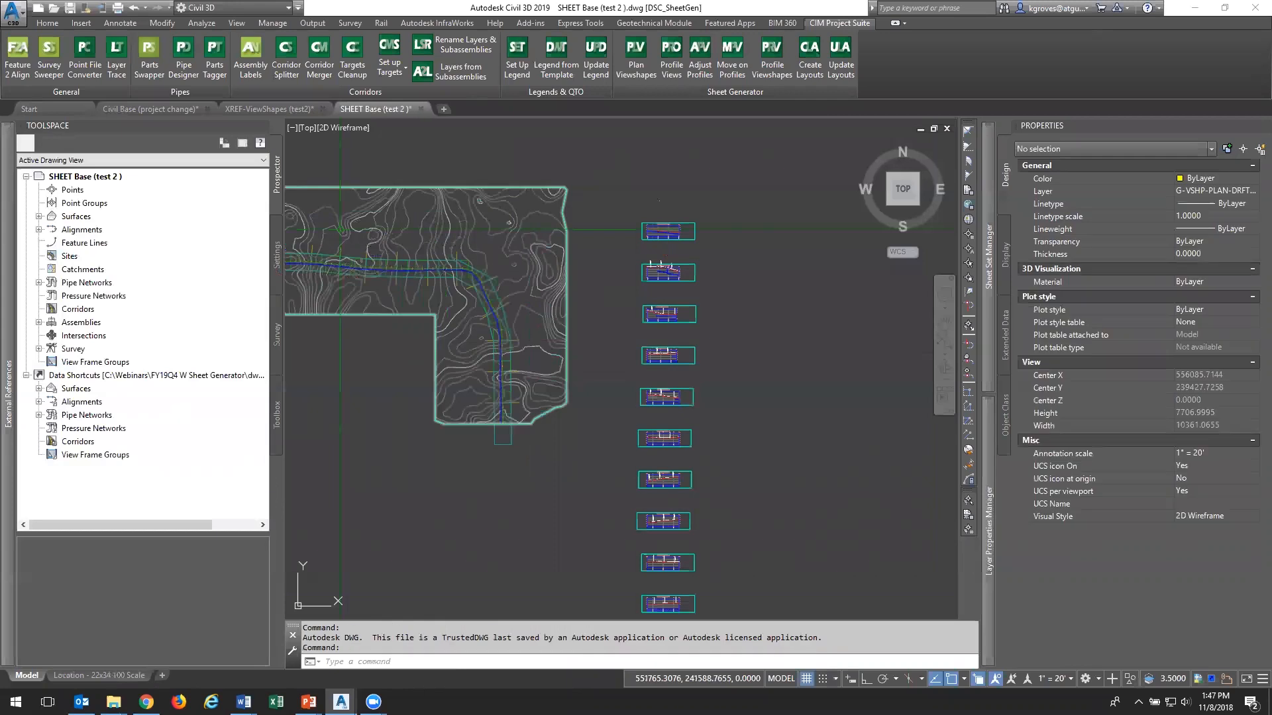
# Adjust all profile views to match the plan view stations, with 5 station buffers and a height of 50 centered on median elevation
pyautogui.scroll(10, 663, 242)
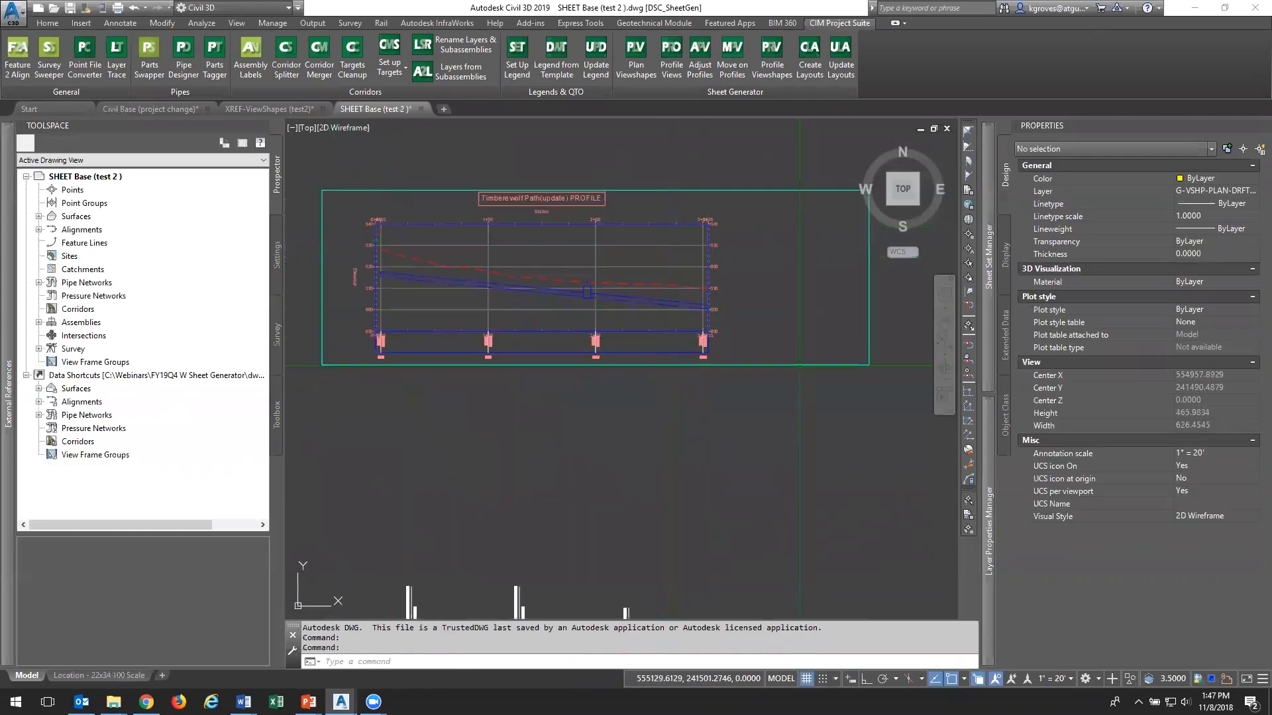
pyautogui.click(702, 60)
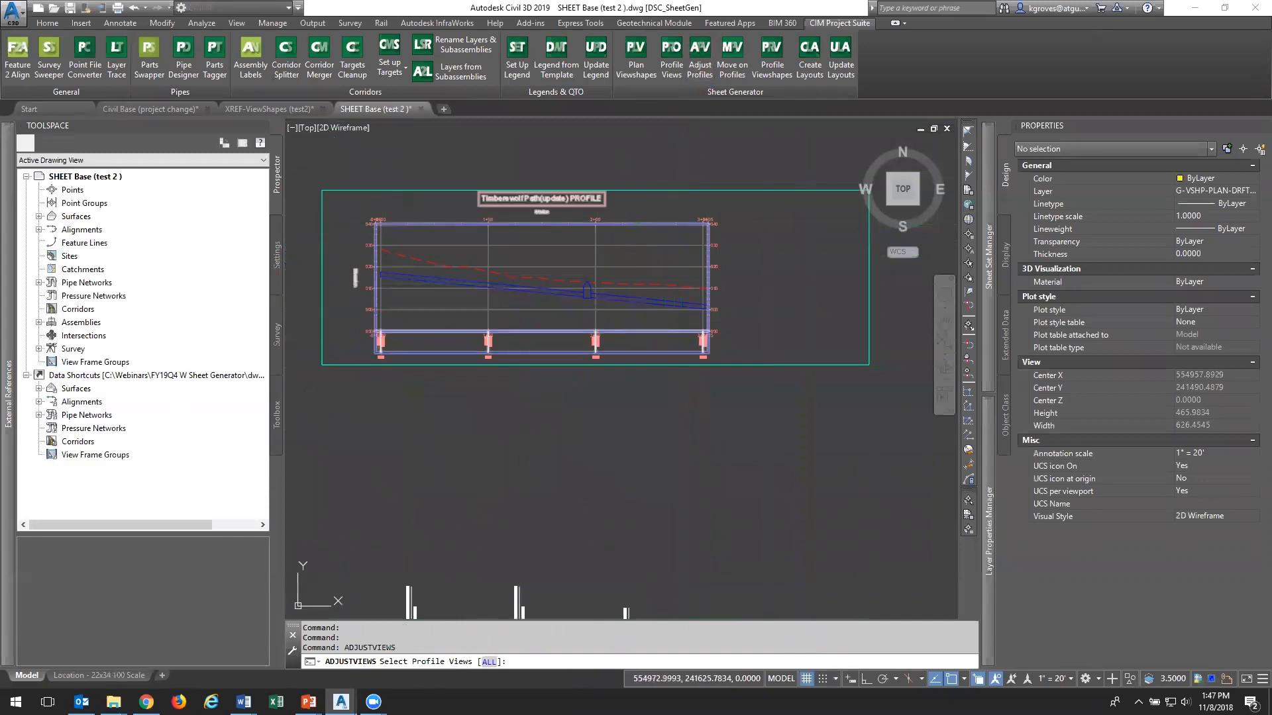
pyautogui.click(638, 223)
pyautogui.click(489, 662)
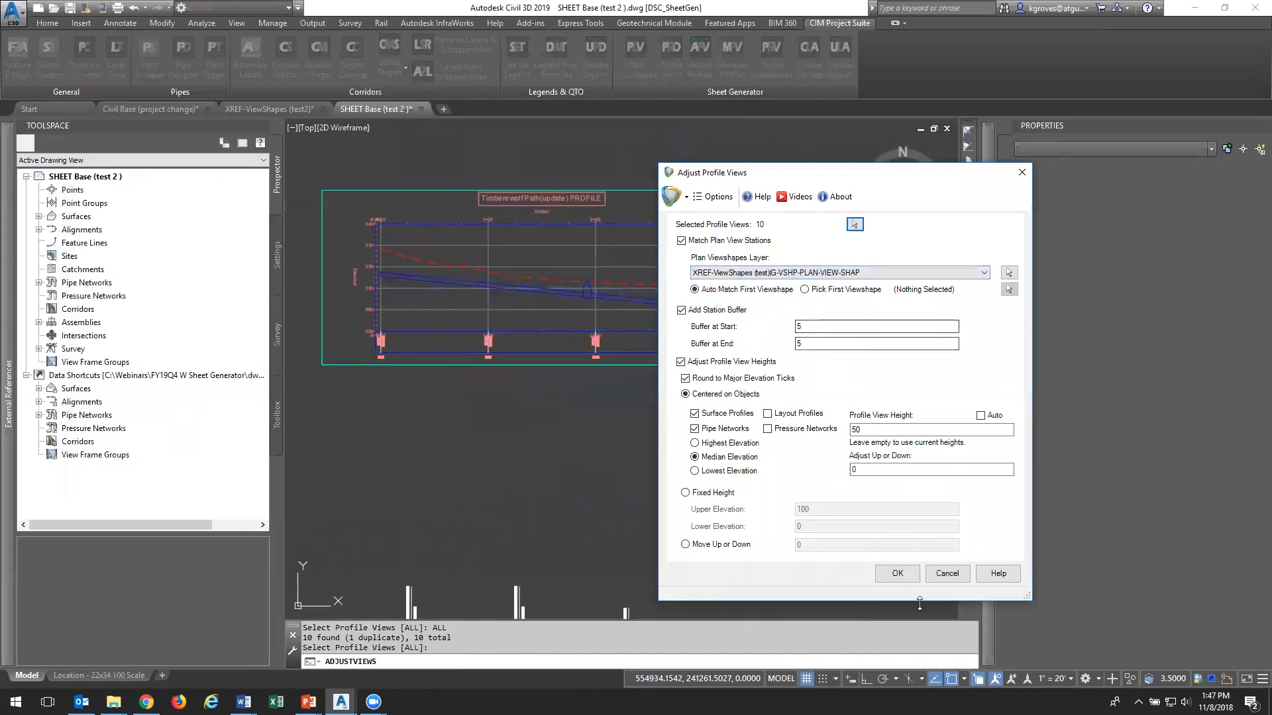
pyautogui.click(887, 572)
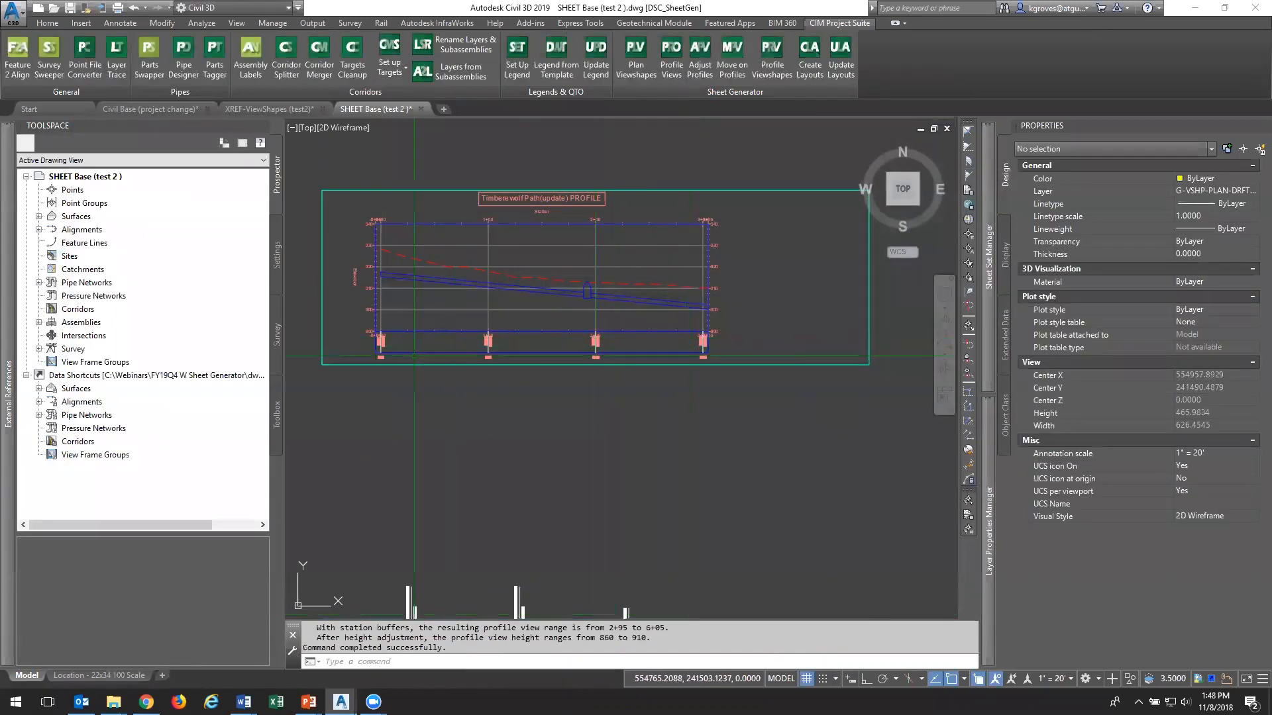
# Check the adjusted station ranges and elevations of the profile views down the column
pyautogui.moveTo(769, 407); pyautogui.dragTo(292, 384, button='middle')
pyautogui.moveTo(722, 403); pyautogui.dragTo(233, 403, button='middle')
pyautogui.scroll(-3, 606, 382)
pyautogui.scroll(1, 773, 367)
pyautogui.scroll(1, 782, 389)
pyautogui.scroll(-8, 769, 411)
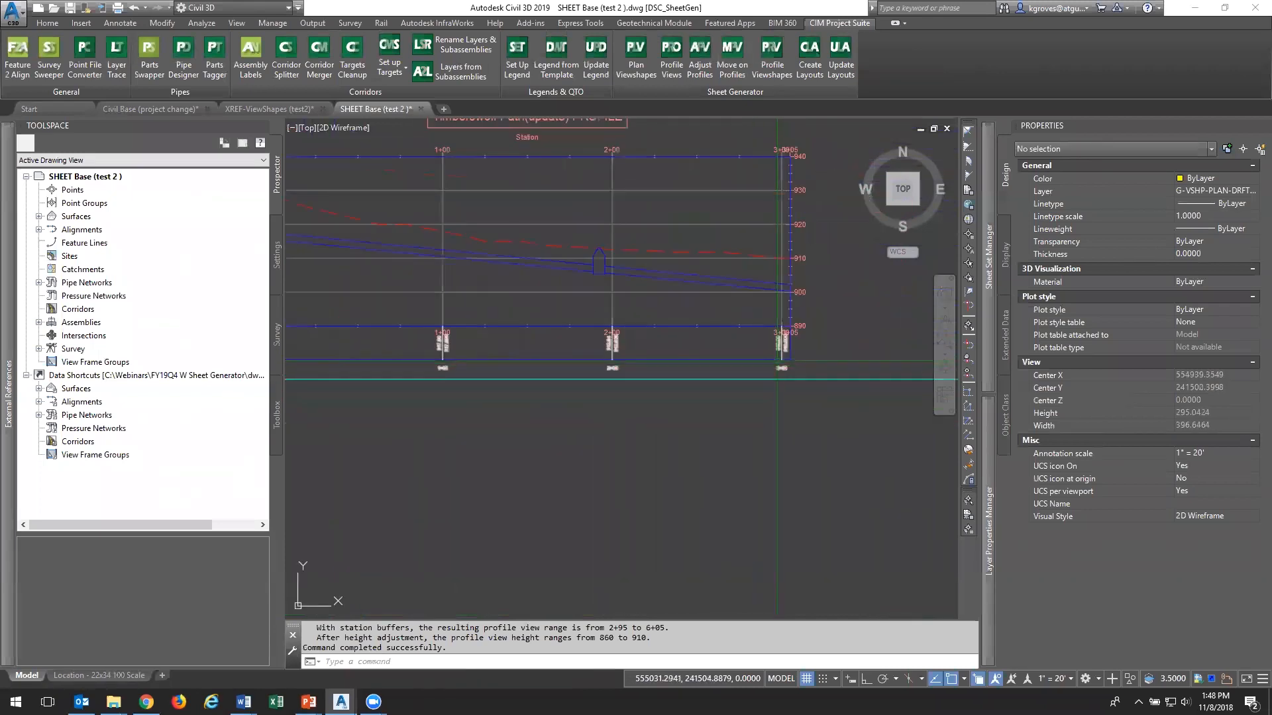
pyautogui.scroll(15, 755, 450)
pyautogui.scroll(-3, 776, 469)
pyautogui.moveTo(787, 570); pyautogui.dragTo(496, 118, button='middle')
pyautogui.scroll(5, 465, 358)
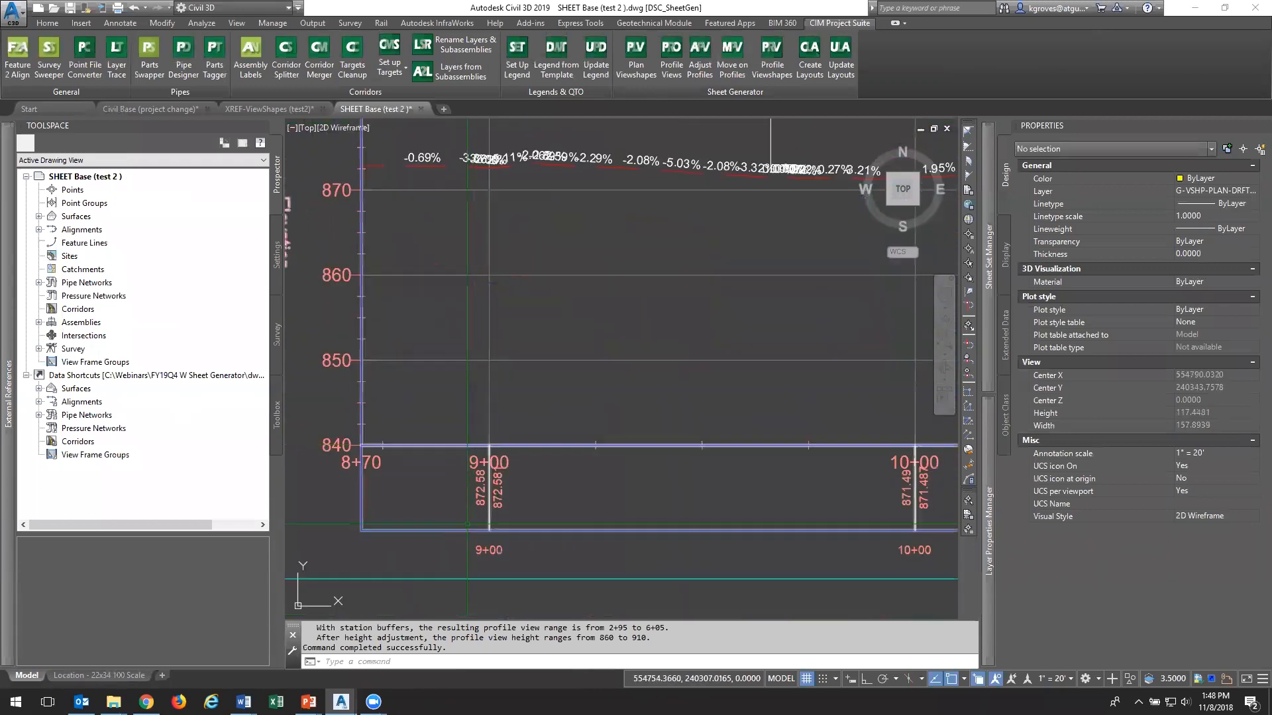
pyautogui.scroll(-15, 377, 539)
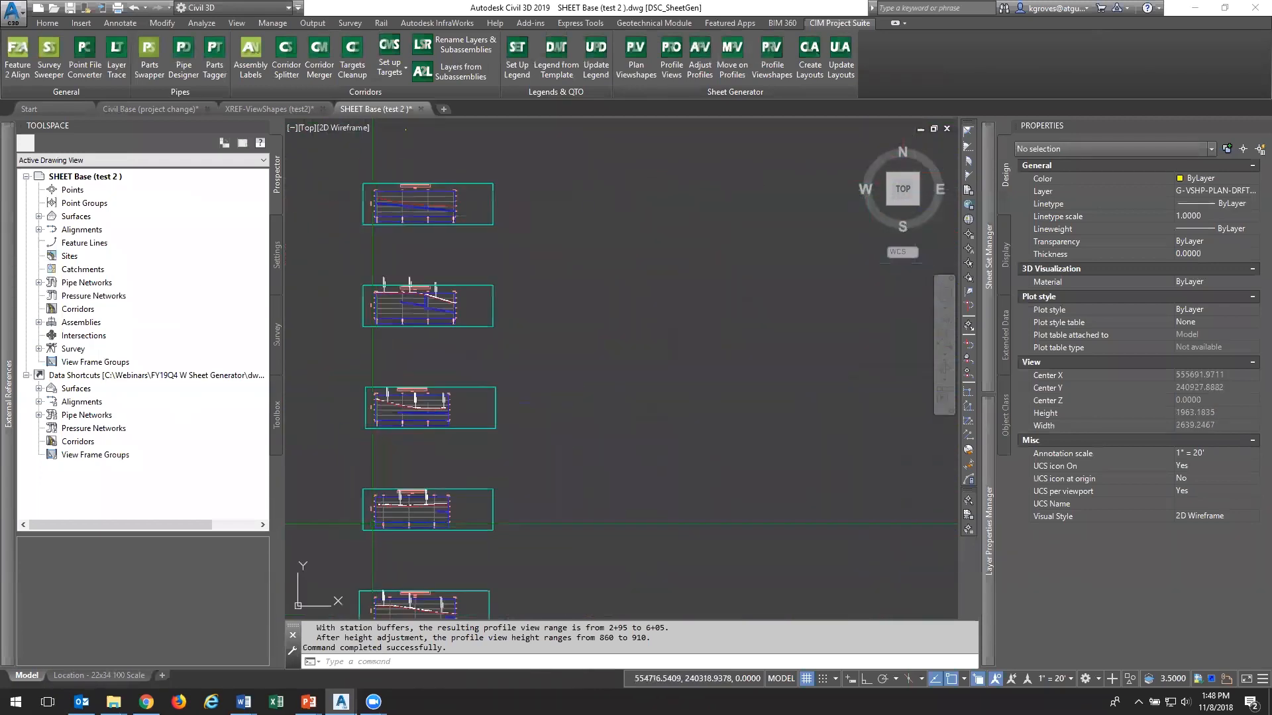
pyautogui.moveTo(368, 355); pyautogui.dragTo(830, 236, button='middle')
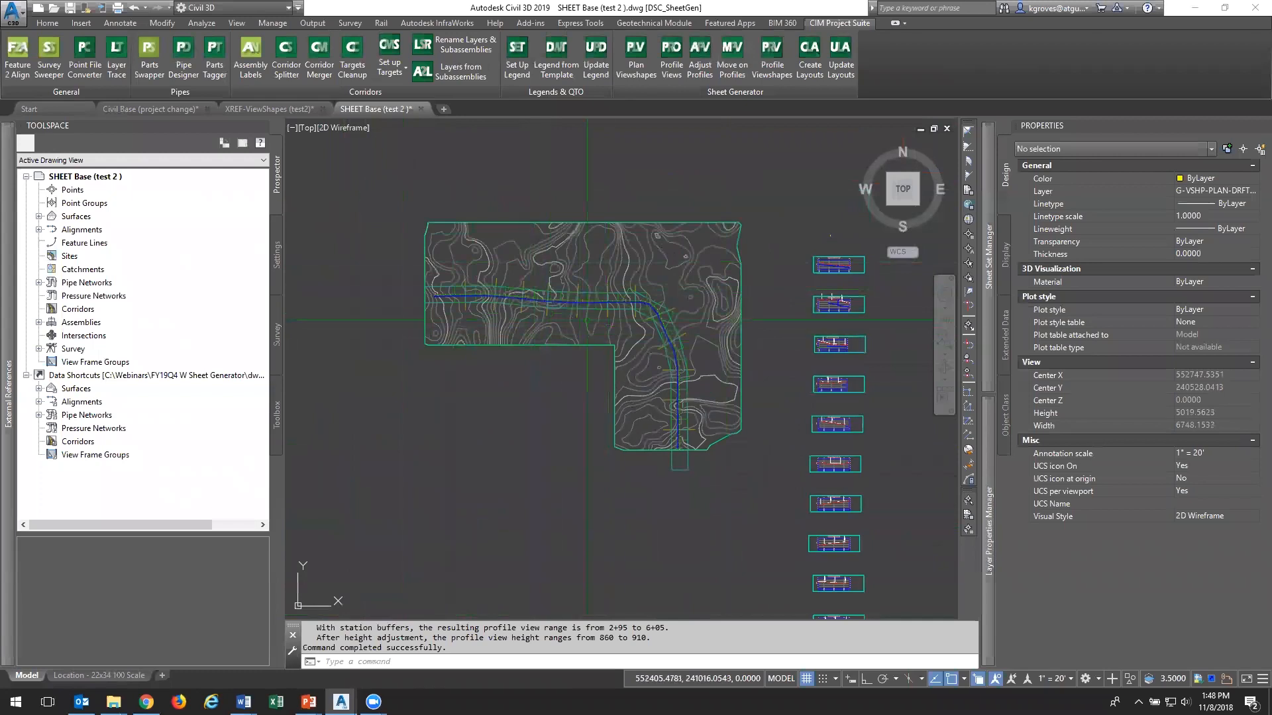
# Update the view shapes of all profile views with Centered positioning, the Pr A Bk - PROF print area block and viewport scale 20
pyautogui.moveTo(841, 378)
pyautogui.mouseDown(button='middle')
pyautogui.moveTo(577, 362)
pyautogui.moveTo(563, 375)
pyautogui.mouseUp(button='middle')
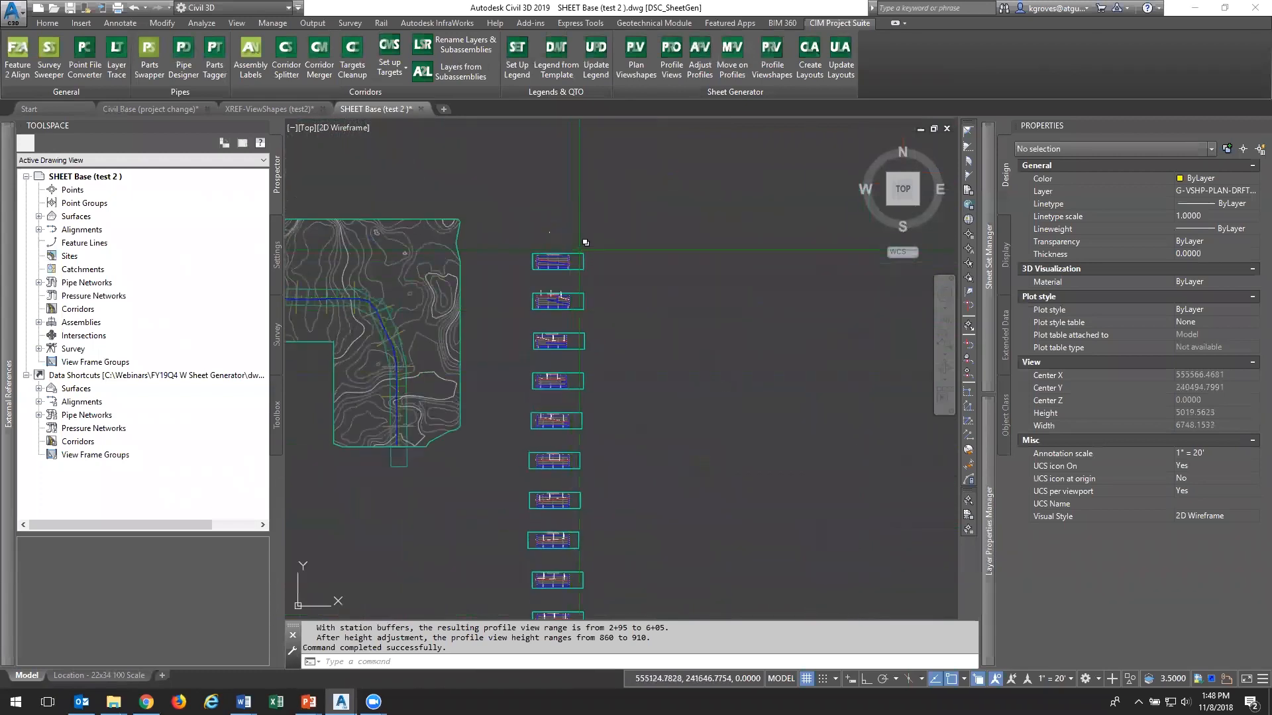
pyautogui.click(772, 60)
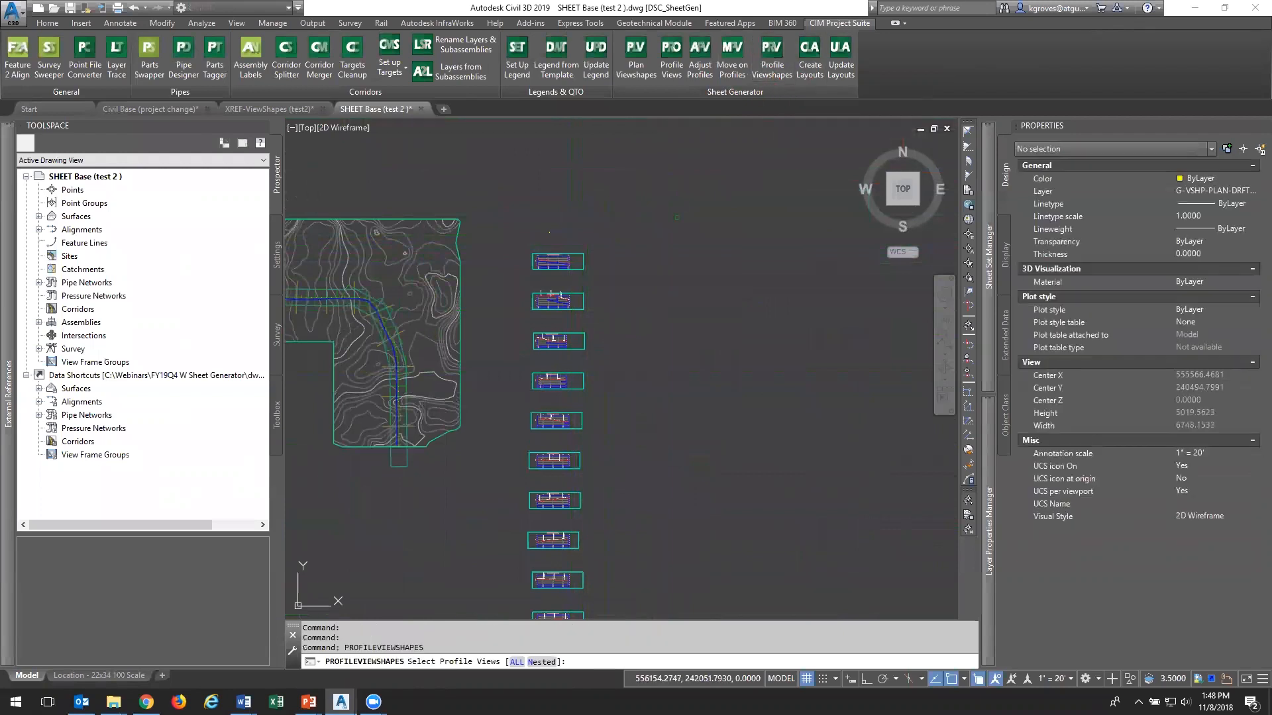
pyautogui.click(516, 662)
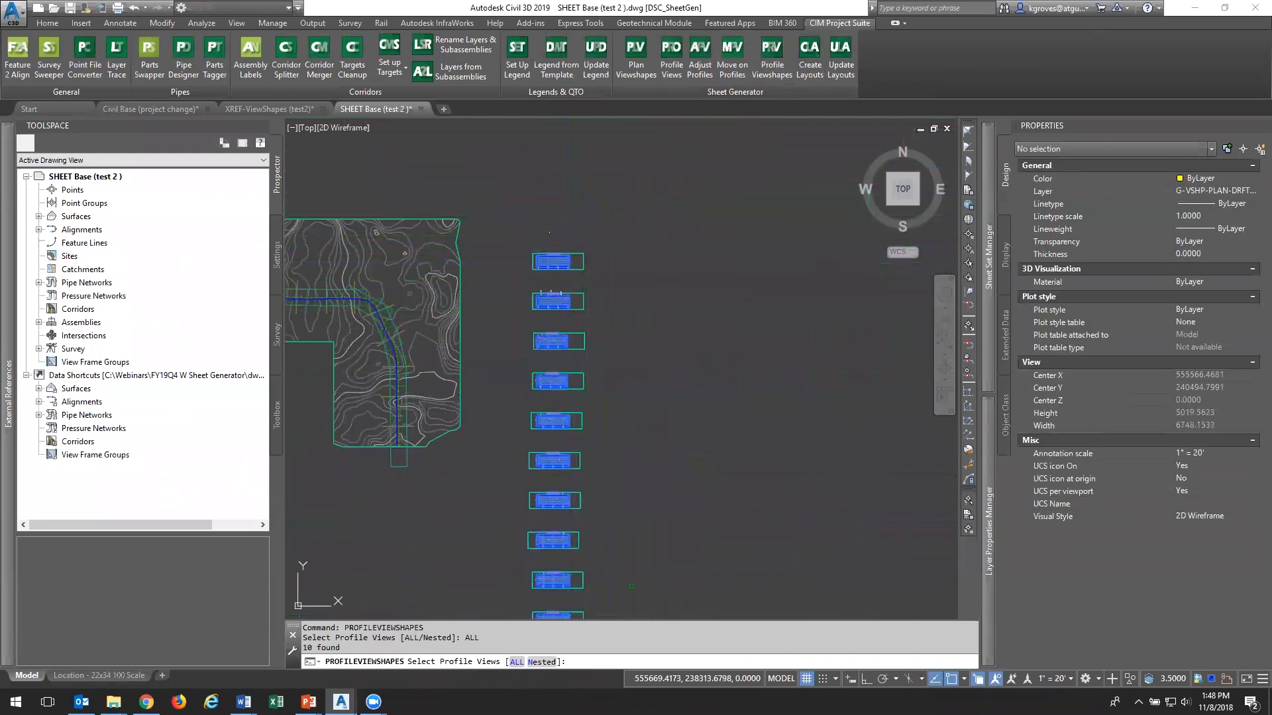
pyautogui.press('Return')
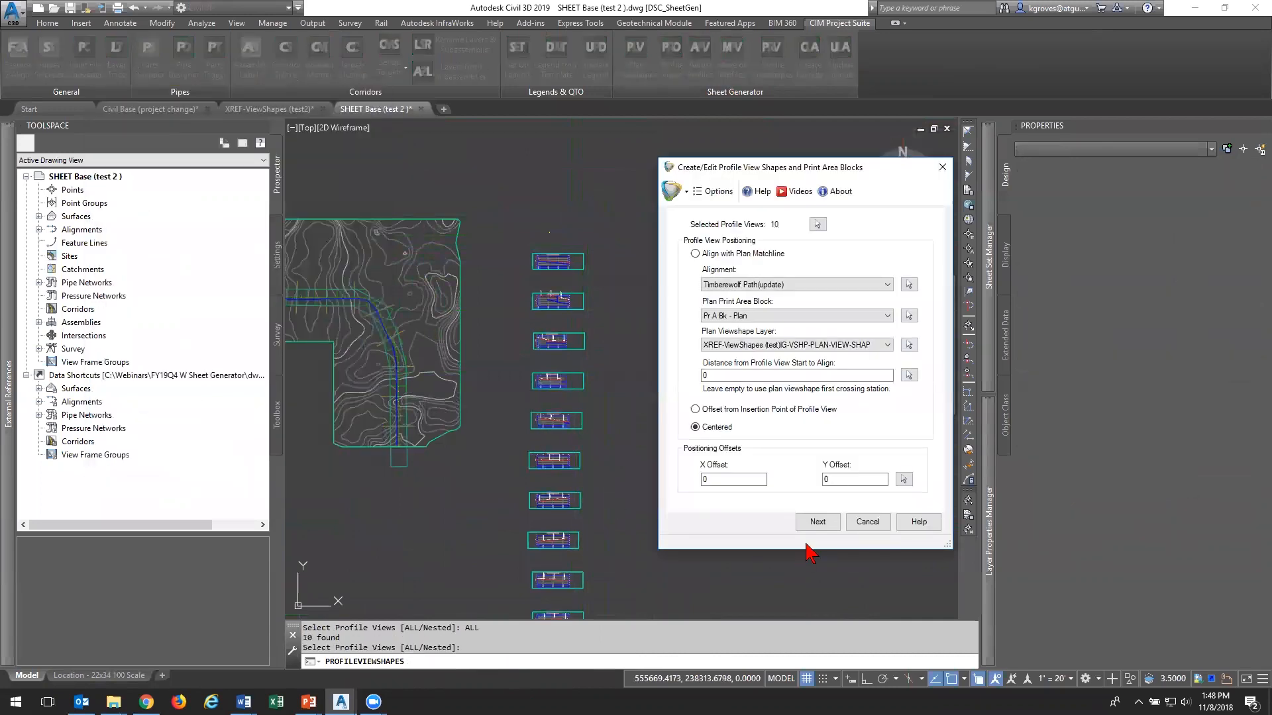
pyautogui.click(816, 523)
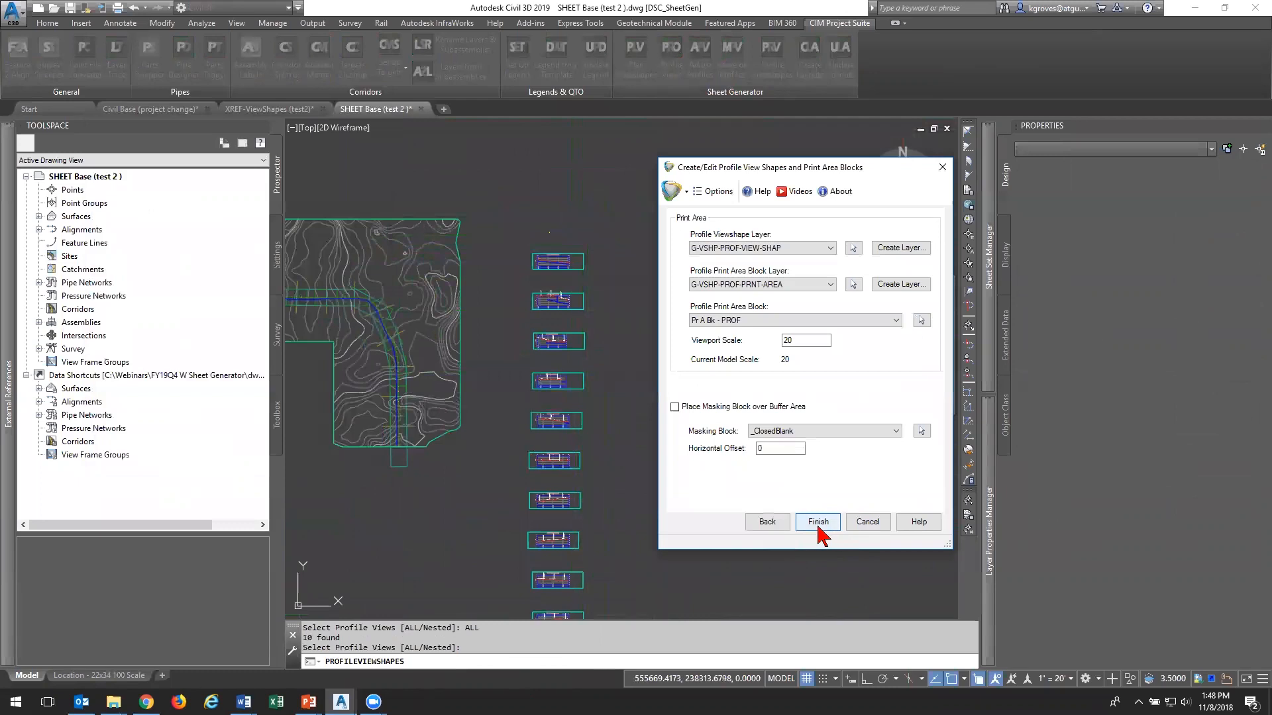
pyautogui.click(818, 523)
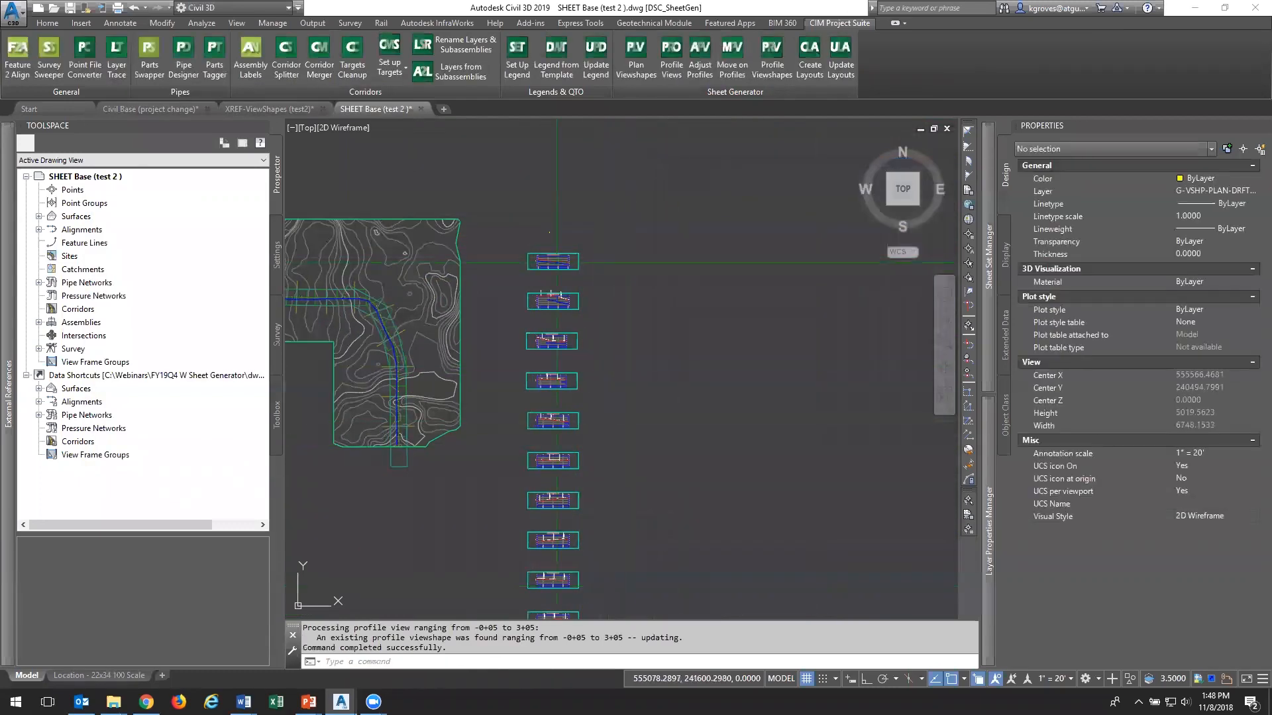
# Look over the updated profile view shapes and the plan view shapes along the whole path
pyautogui.moveTo(564, 565); pyautogui.dragTo(570, 472, button='middle')
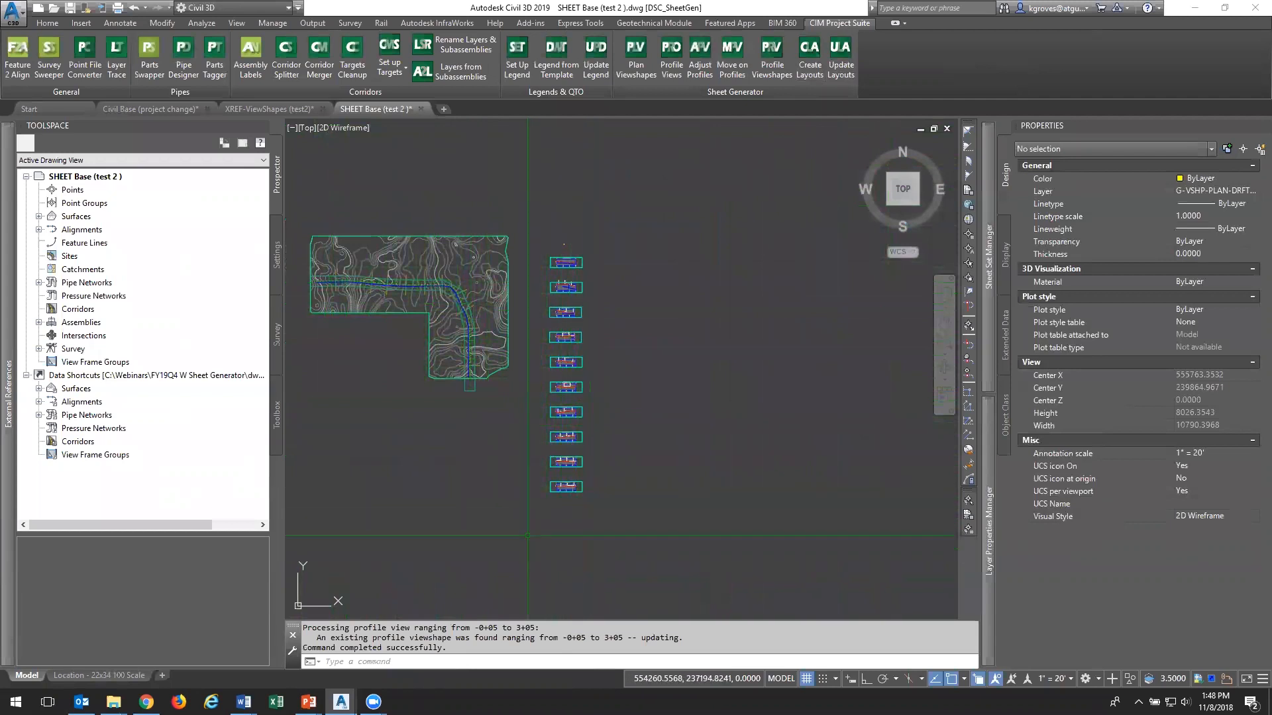
pyautogui.scroll(15, 371, 290)
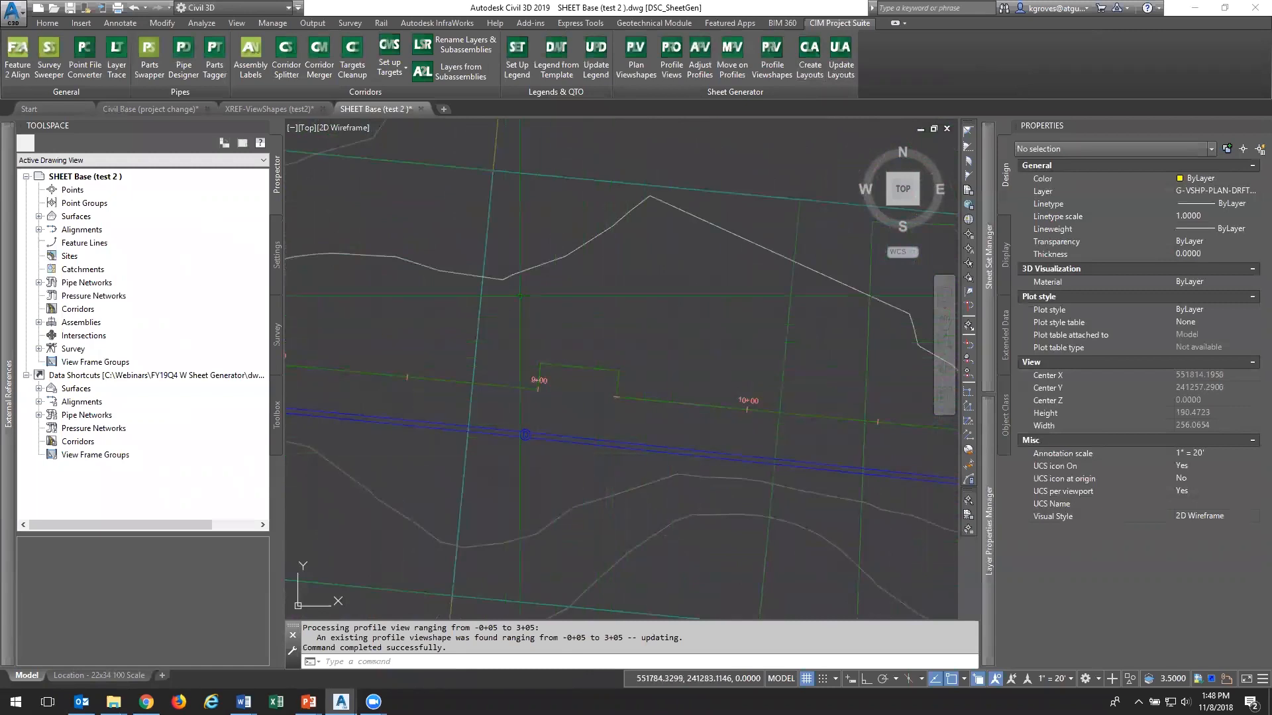
pyautogui.scroll(-6, 644, 426)
pyautogui.moveTo(721, 428); pyautogui.dragTo(291, 353, button='middle')
pyautogui.scroll(-4, 624, 381)
pyautogui.moveTo(847, 326); pyautogui.dragTo(530, 232, button='middle')
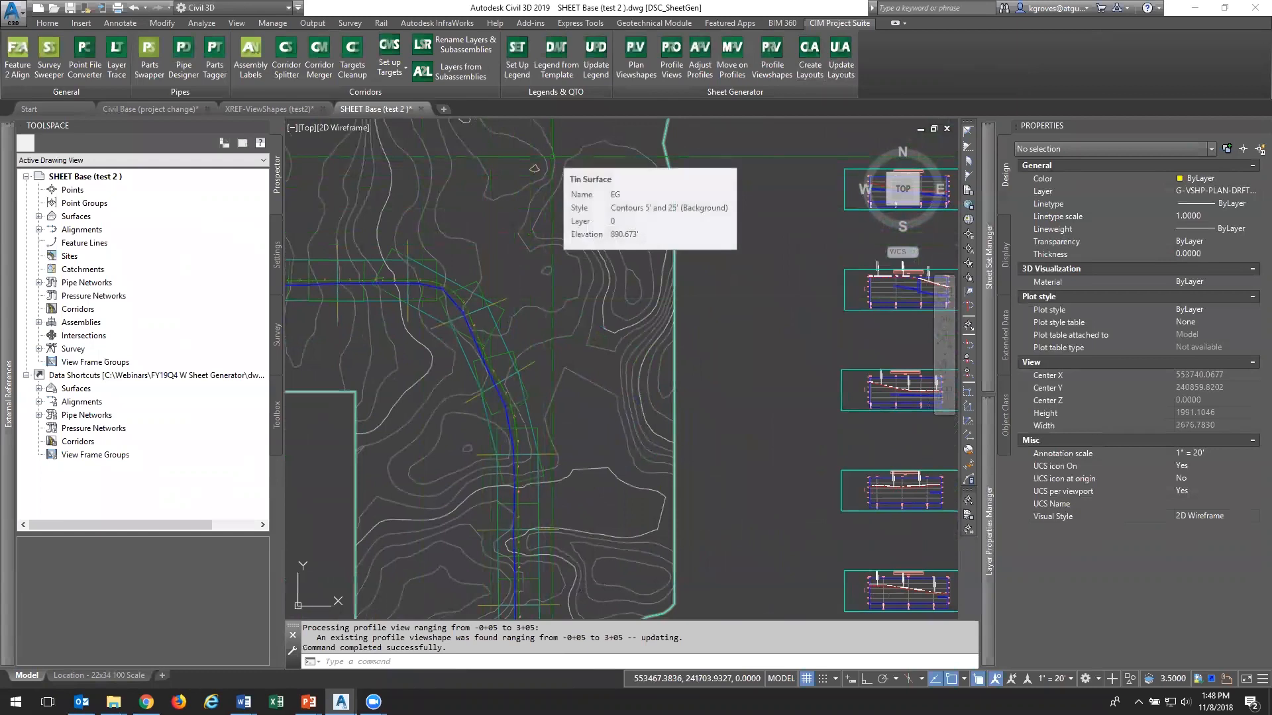
pyautogui.scroll(-2, 718, 297)
pyautogui.moveTo(841, 326); pyautogui.dragTo(449, 165, button='middle')
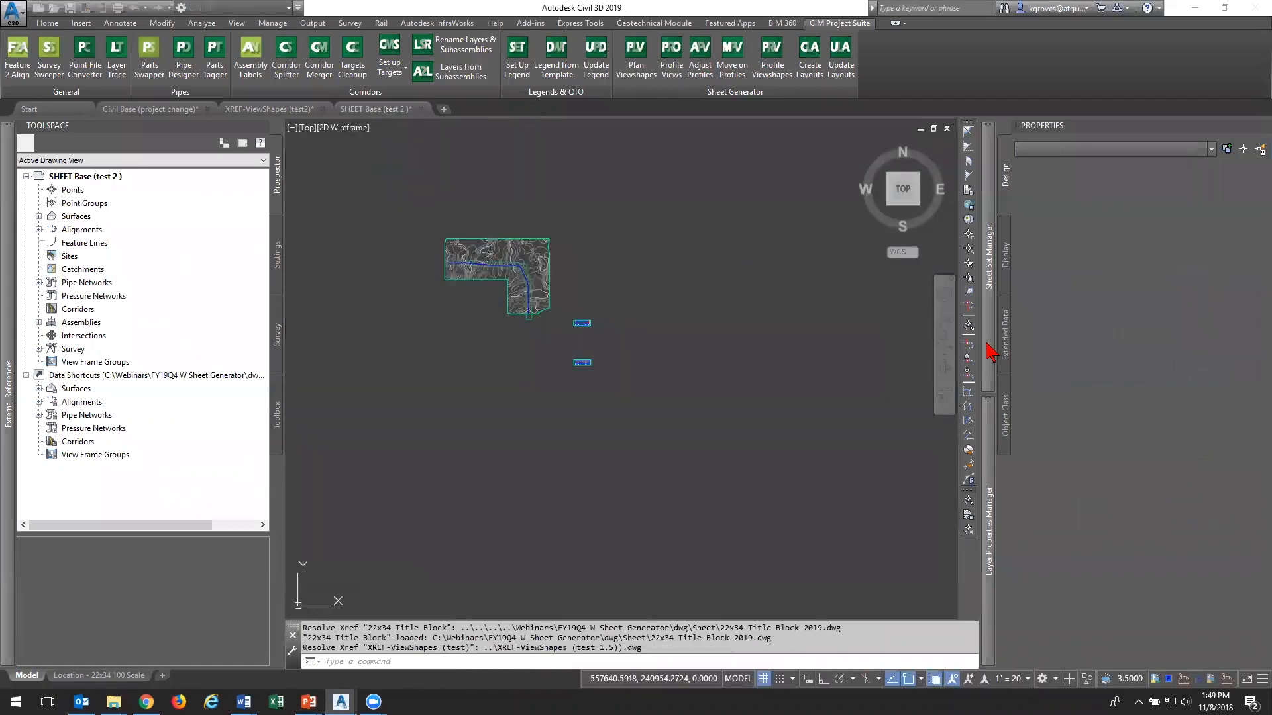
# Open the Timberewolf Path [8+00 - 16+00] sheet drawing from the sheet set and bring its plan and profile views into view
pyautogui.moveTo(989, 351)
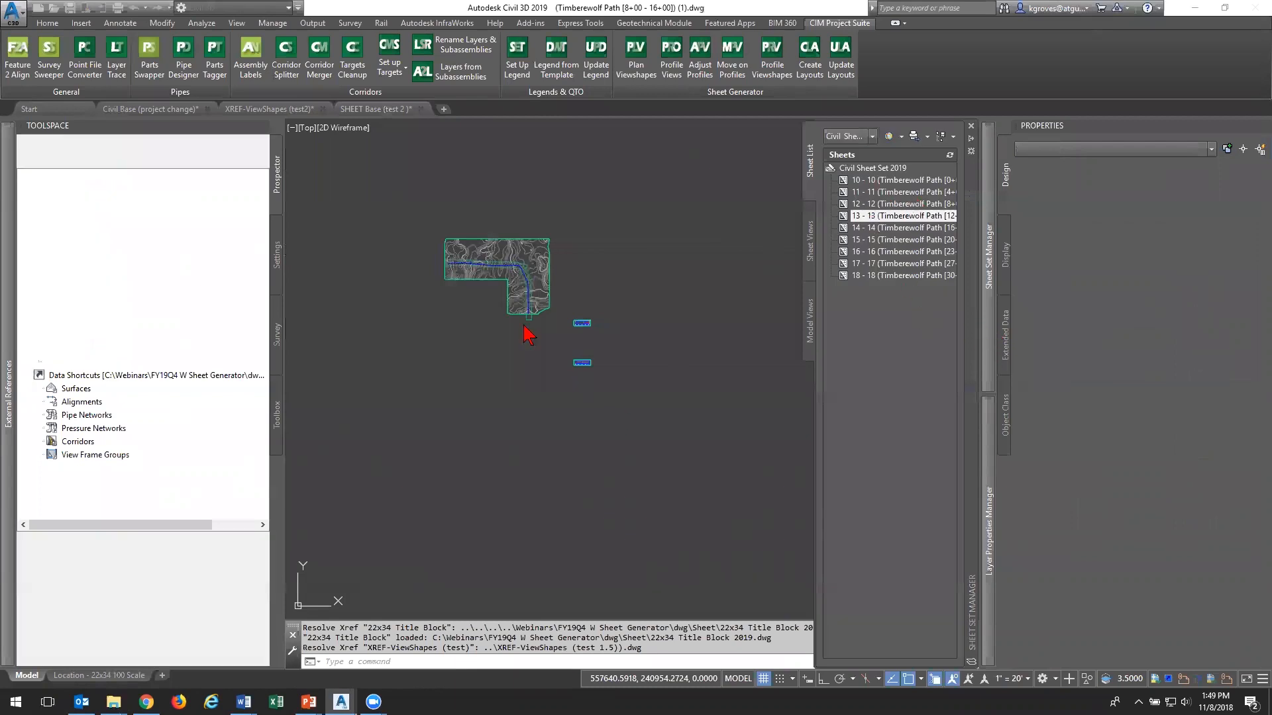
pyautogui.moveTo(536, 327); pyautogui.dragTo(537, 300, button='middle')
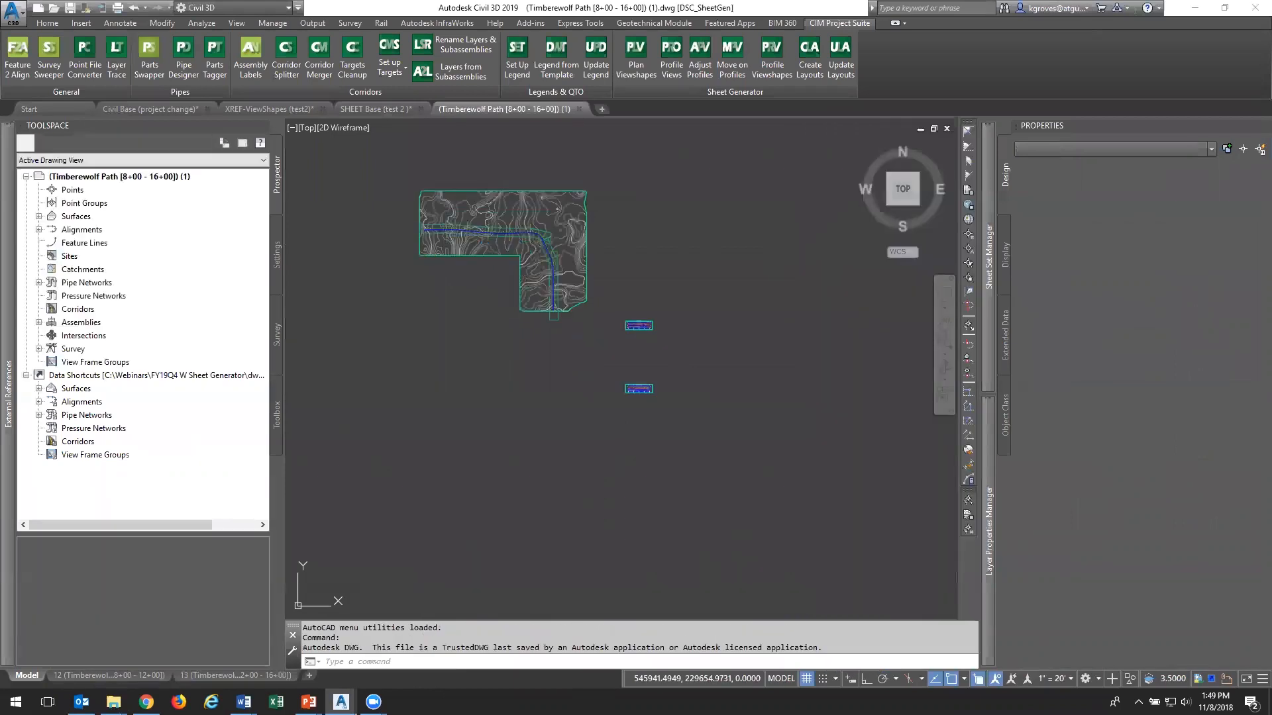
pyautogui.scroll(2, 345, 196)
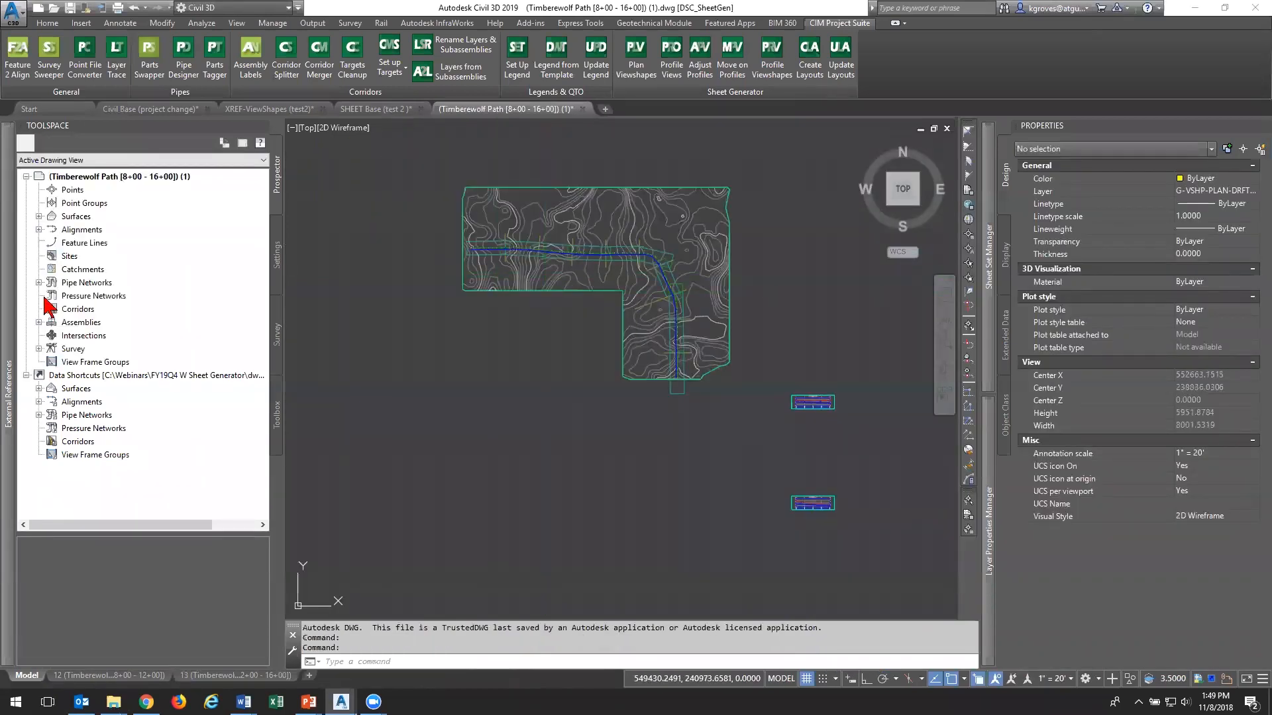
# Repath the XREF-ViewShapes (test) external reference to the updated view shapes drawing
pyautogui.moveTo(8, 306)
pyautogui.click(83, 215)
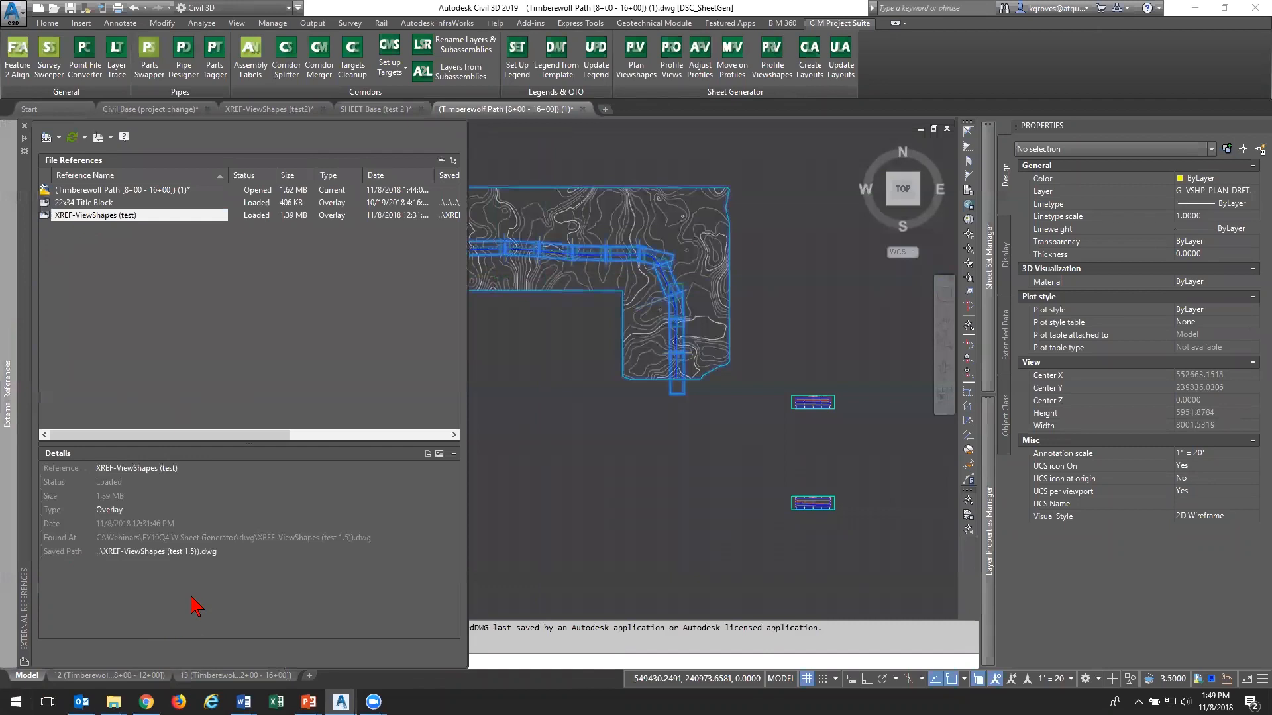
pyautogui.click(245, 555)
pyautogui.click(243, 553)
pyautogui.click(453, 552)
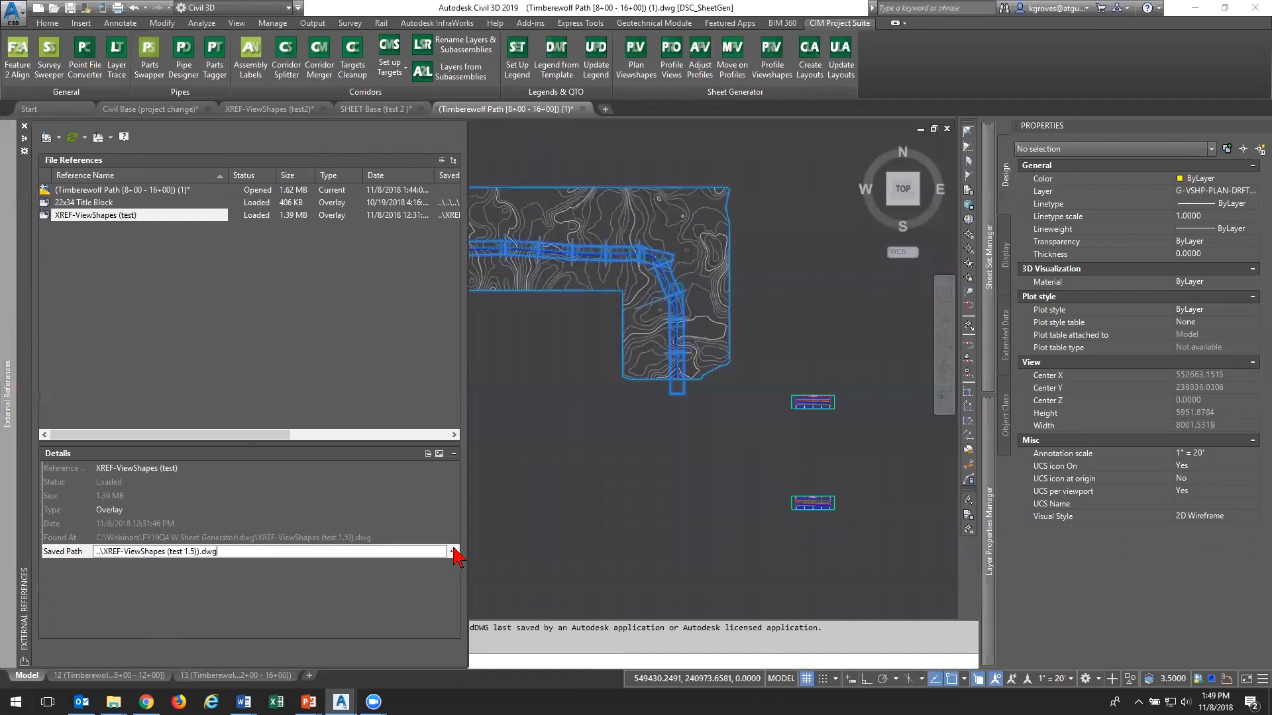
pyautogui.click(586, 329)
pyautogui.doubleClick(586, 329)
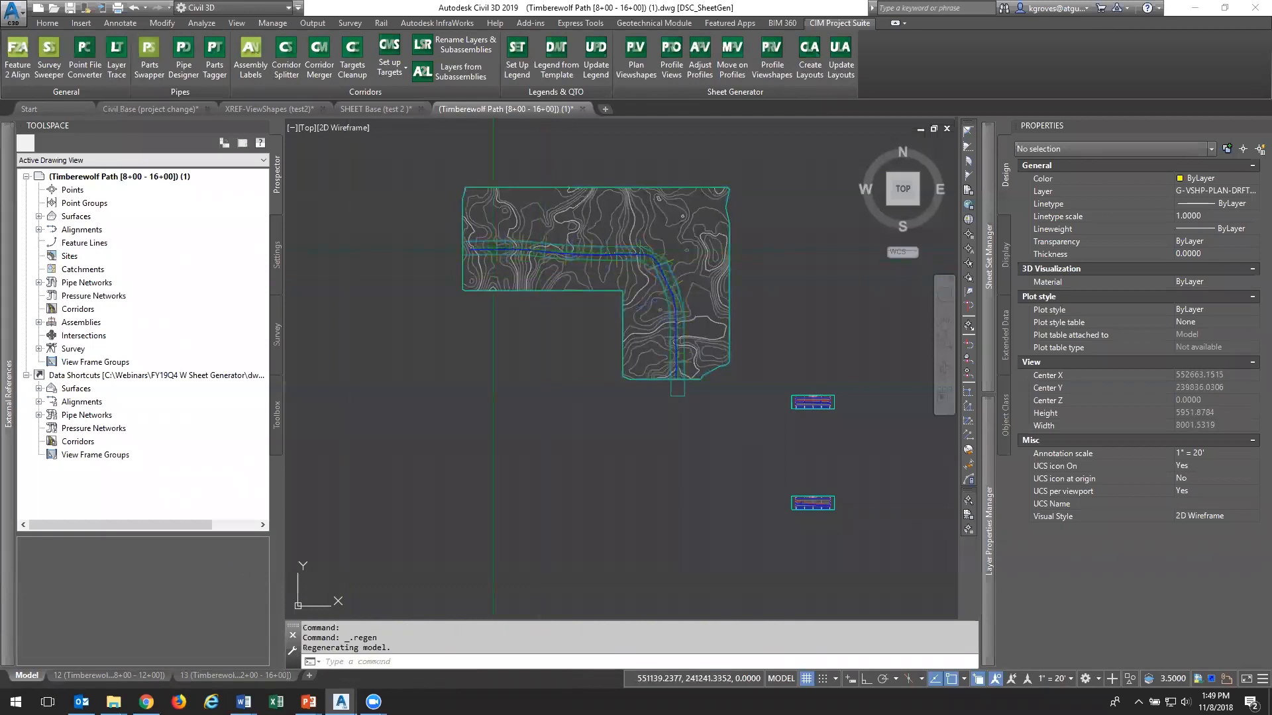
# Adjust the upper profile view to match the plan view stations, with 5 station buffers and a profile view height of 50
pyautogui.moveTo(781, 434)
pyautogui.mouseDown(button='middle')
pyautogui.moveTo(521, 366)
pyautogui.moveTo(557, 353)
pyautogui.moveTo(605, 245)
pyautogui.mouseUp(button='middle')
pyautogui.scroll(4, 562, 340)
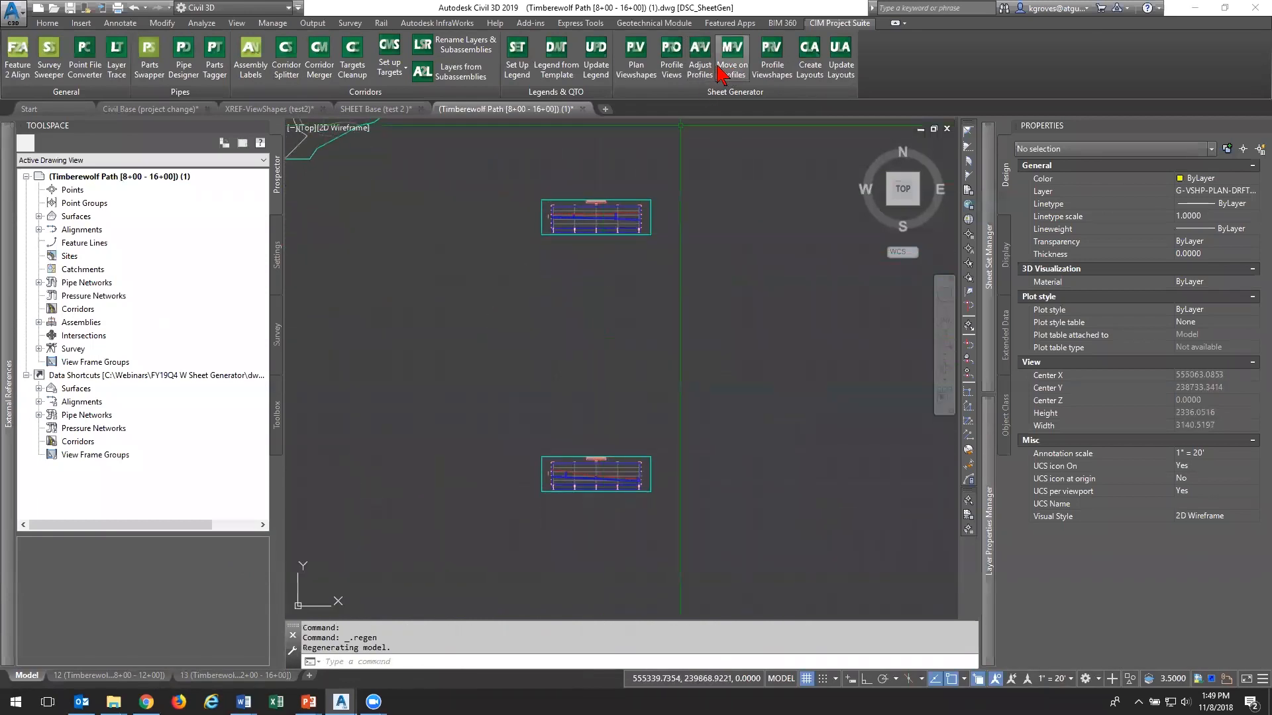
pyautogui.click(700, 53)
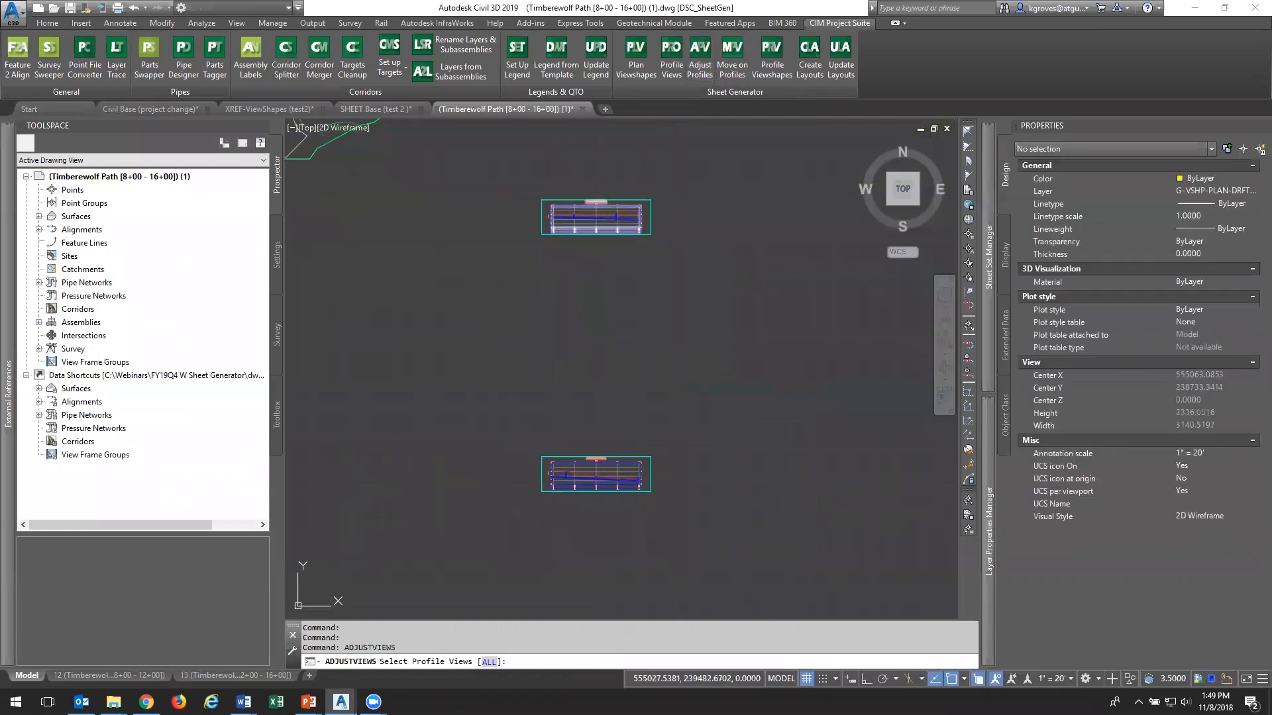
pyautogui.click(614, 205)
pyautogui.press('Return')
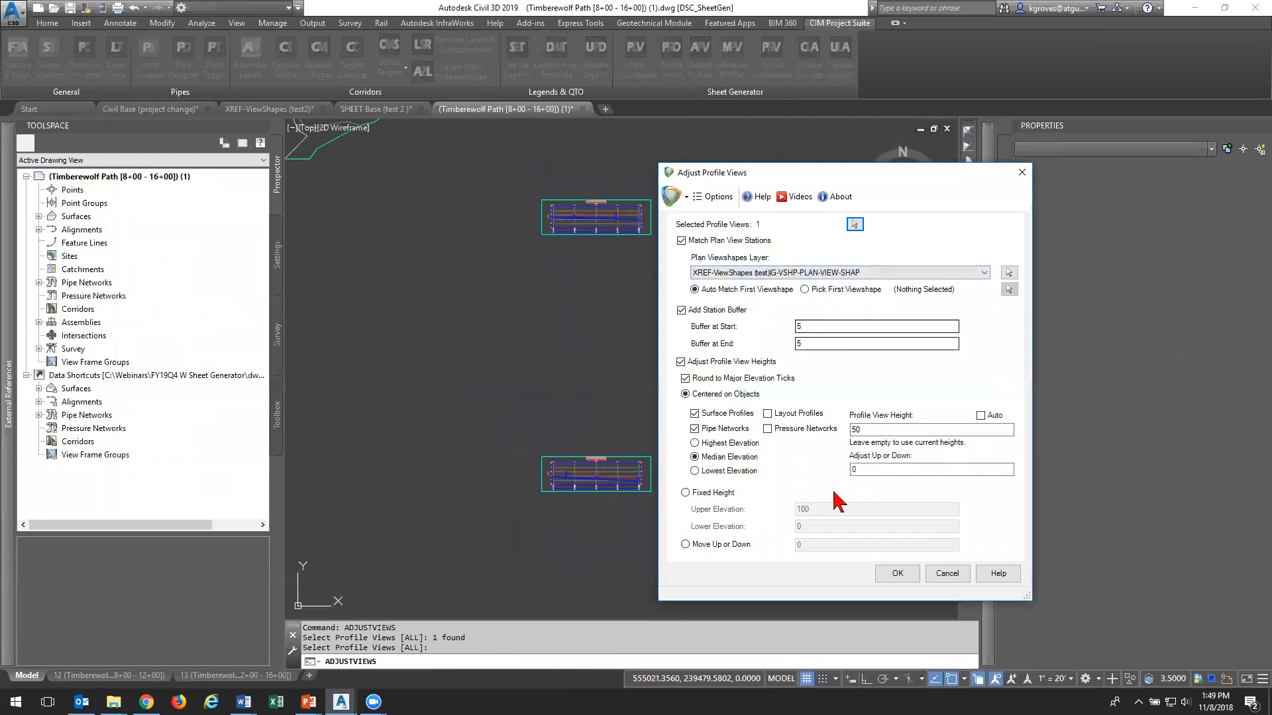
pyautogui.click(897, 574)
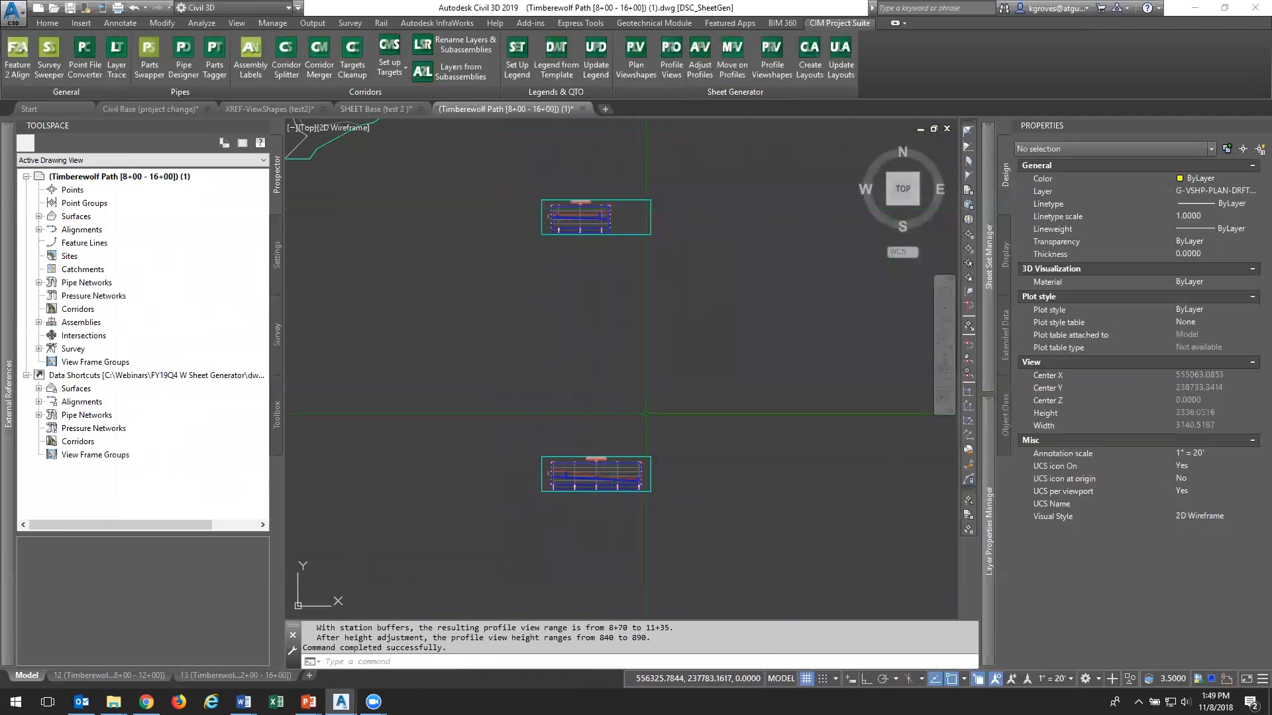
# Compare the adjusted profile view's station range with the plan view shapes along the path
pyautogui.scroll(2, 573, 245)
pyautogui.scroll(10, 569, 249)
pyautogui.scroll(-6, 451, 331)
pyautogui.moveTo(469, 390)
pyautogui.mouseDown(button='middle')
pyautogui.moveTo(485, 226)
pyautogui.moveTo(434, 306)
pyautogui.mouseUp(button='middle')
pyautogui.scroll(4, 450, 473)
pyautogui.scroll(4, 534, 192)
pyautogui.scroll(-10, 435, 306)
pyautogui.moveTo(515, 213)
pyautogui.mouseDown(button='middle')
pyautogui.moveTo(418, 429)
pyautogui.moveTo(462, 474)
pyautogui.moveTo(473, 187)
pyautogui.mouseUp(button='middle')
pyautogui.scroll(8, 461, 448)
pyautogui.moveTo(622, 165); pyautogui.dragTo(684, 481, button='middle')
pyautogui.scroll(-2, 684, 481)
pyautogui.scroll(-6, 680, 476)
pyautogui.scroll(-4, 588, 347)
pyautogui.moveTo(588, 354); pyautogui.dragTo(579, 439, button='middle')
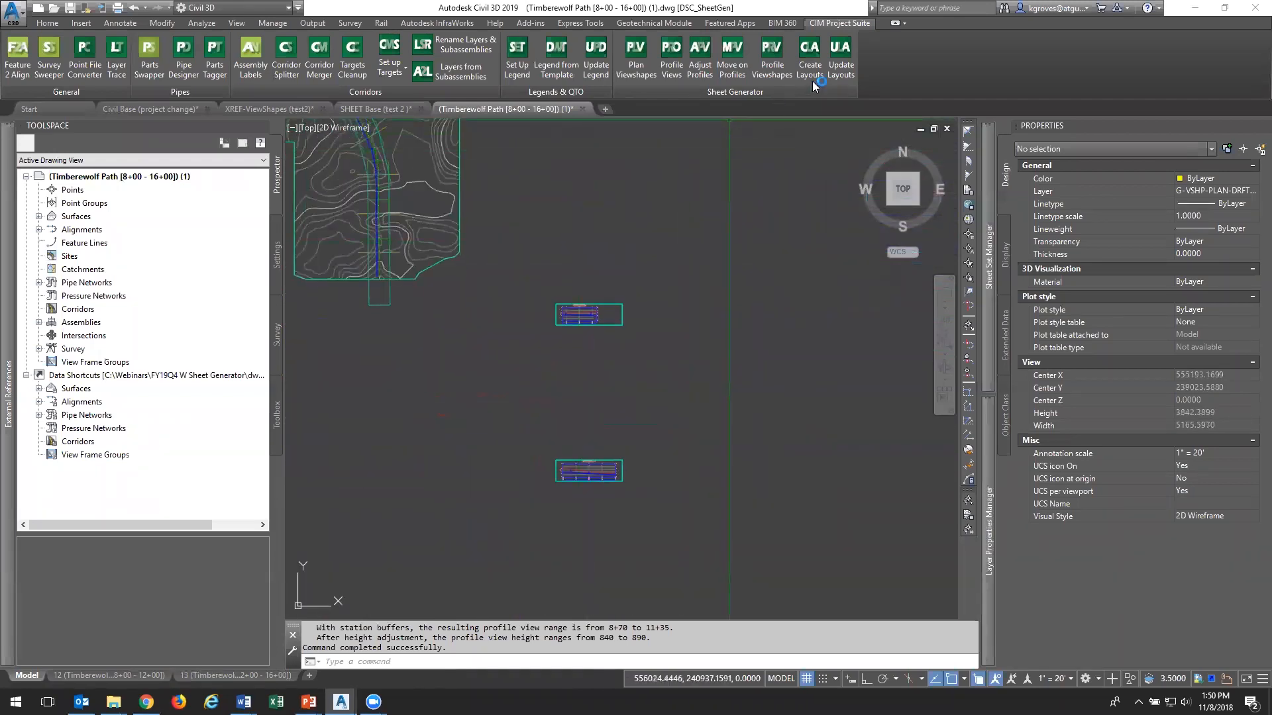
# Update the view shapes of both profile views in the sheet drawing with Centered positioning and zero offsets
pyautogui.click(841, 71)
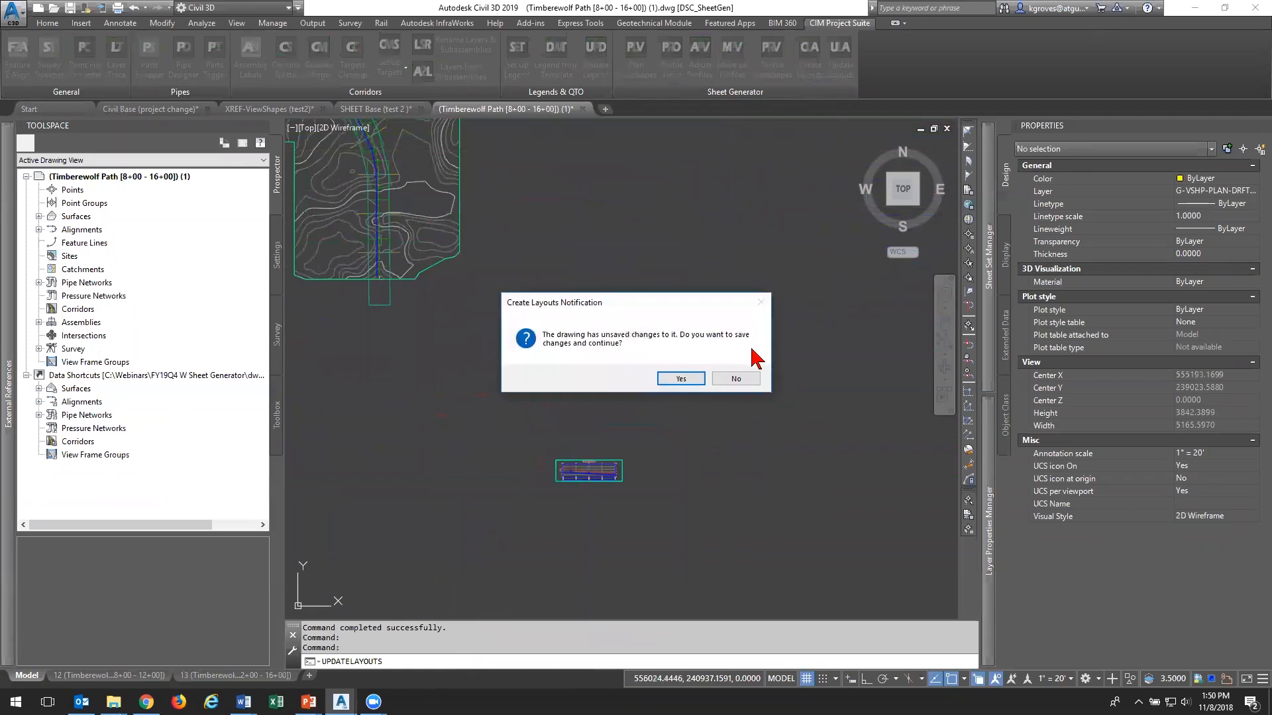
pyautogui.click(680, 378)
pyautogui.click(773, 73)
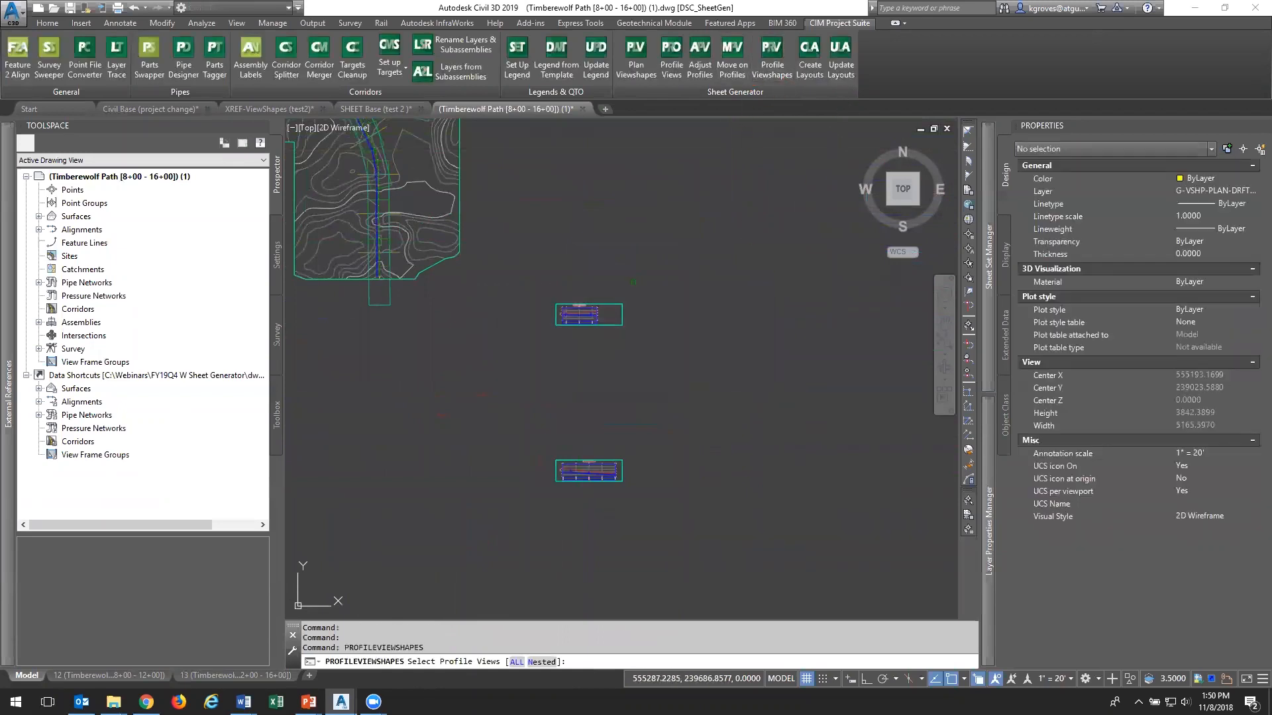
pyautogui.click(522, 662)
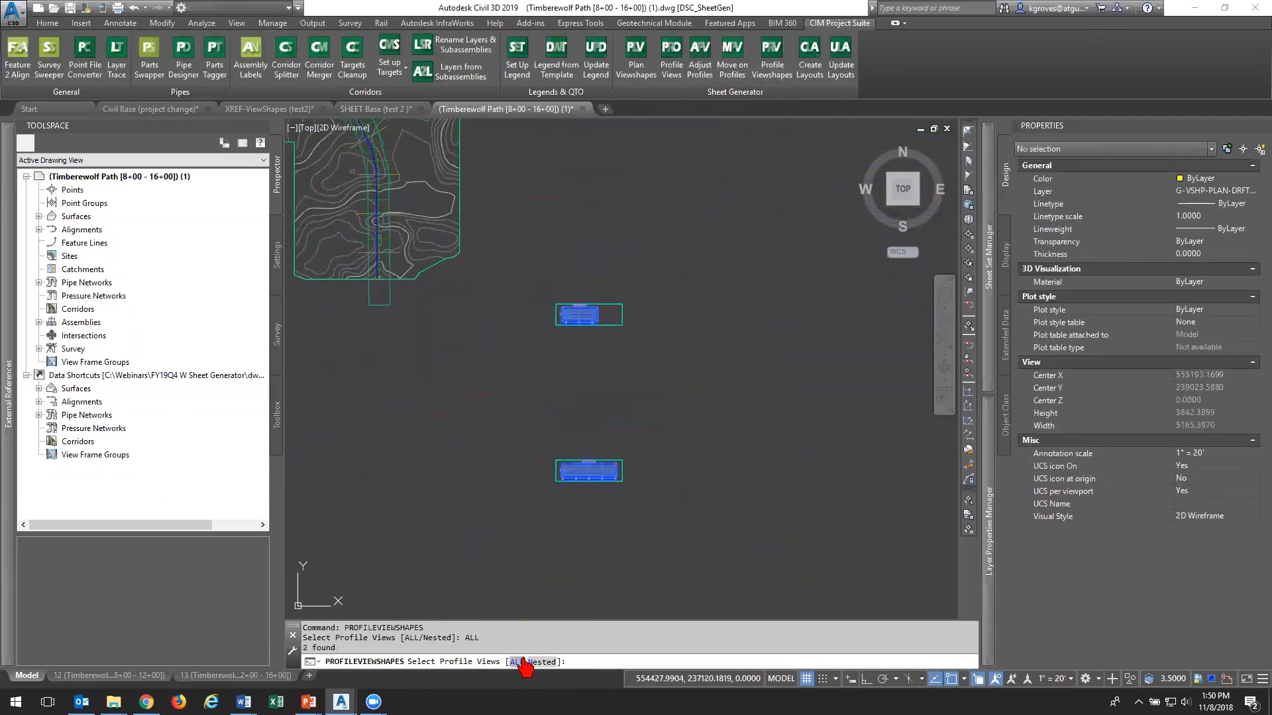
pyautogui.press('Return')
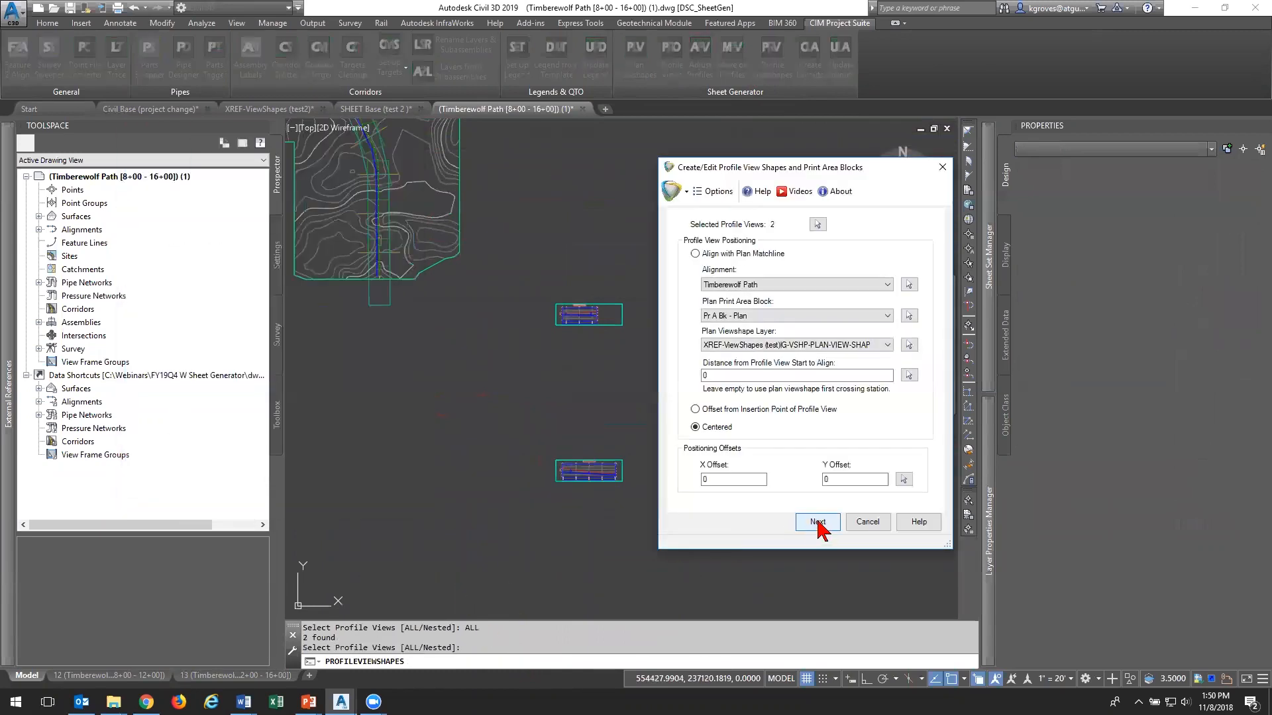
pyautogui.click(818, 523)
pyautogui.click(812, 523)
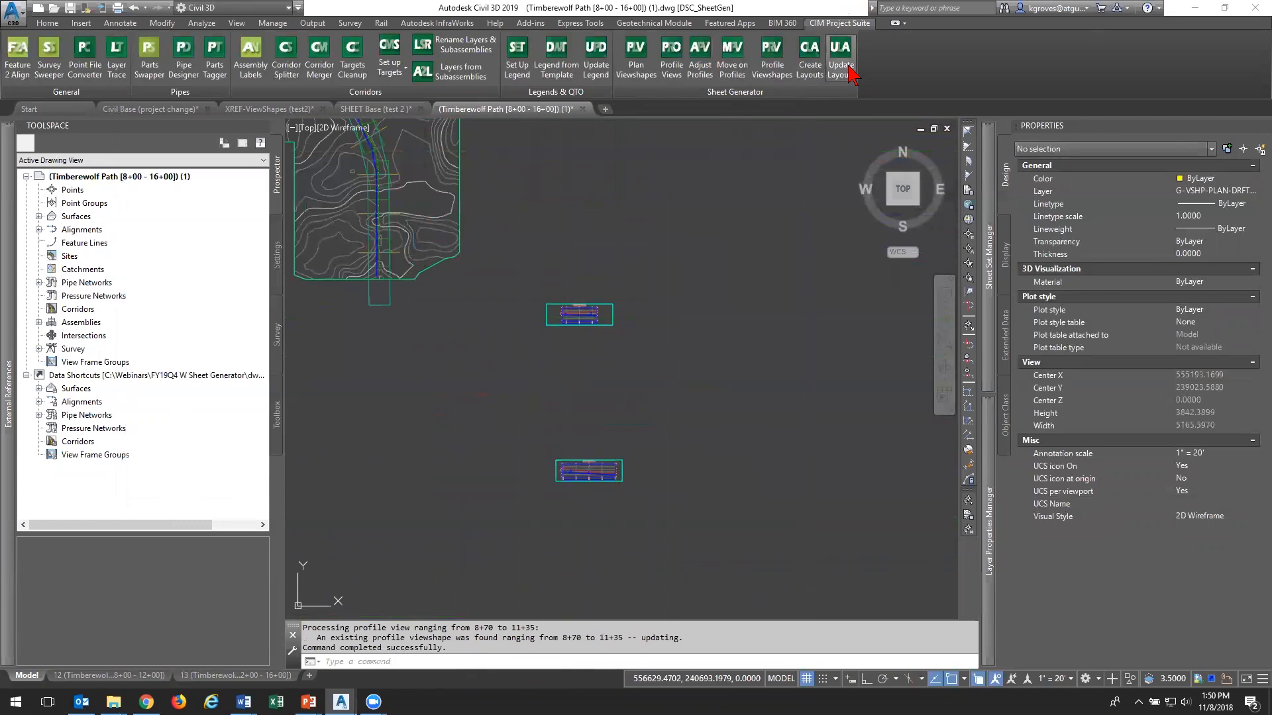
# Start updating the Timberewolf Path layouts as Plan and Profile sheets, using view shapes and print blocks from all drawings
pyautogui.click(843, 63)
pyautogui.click(680, 381)
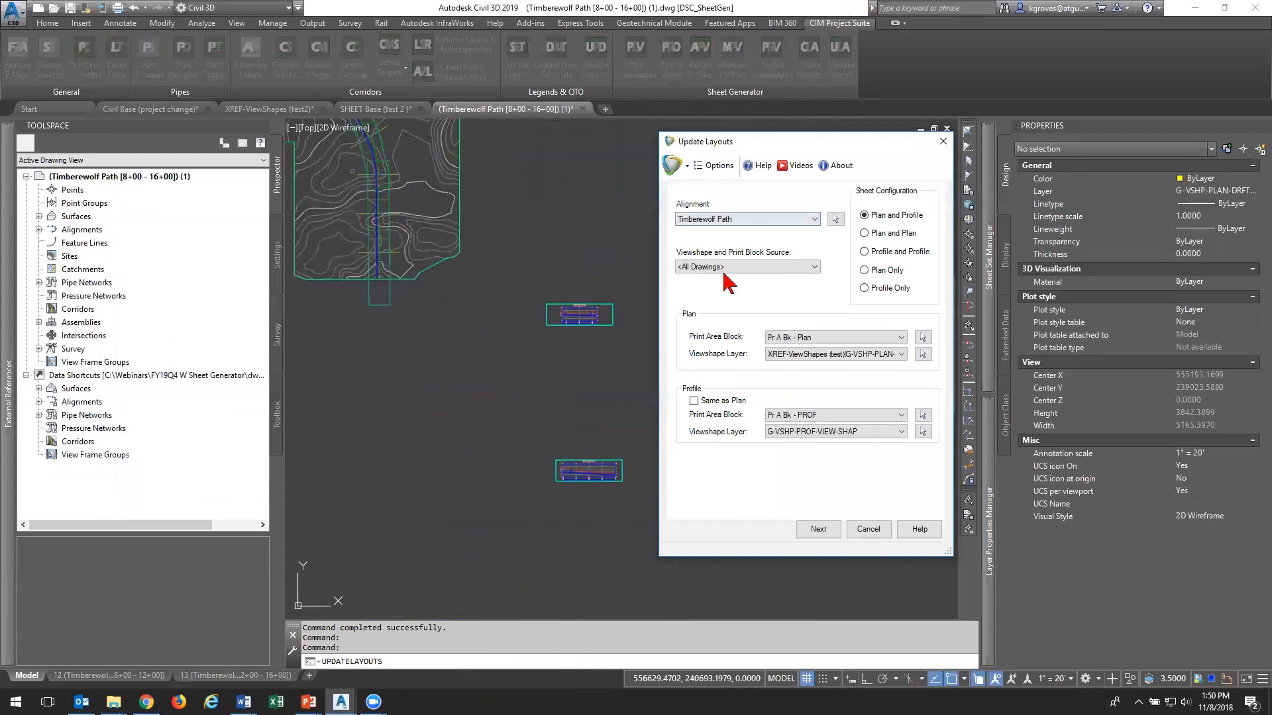
pyautogui.click(743, 267)
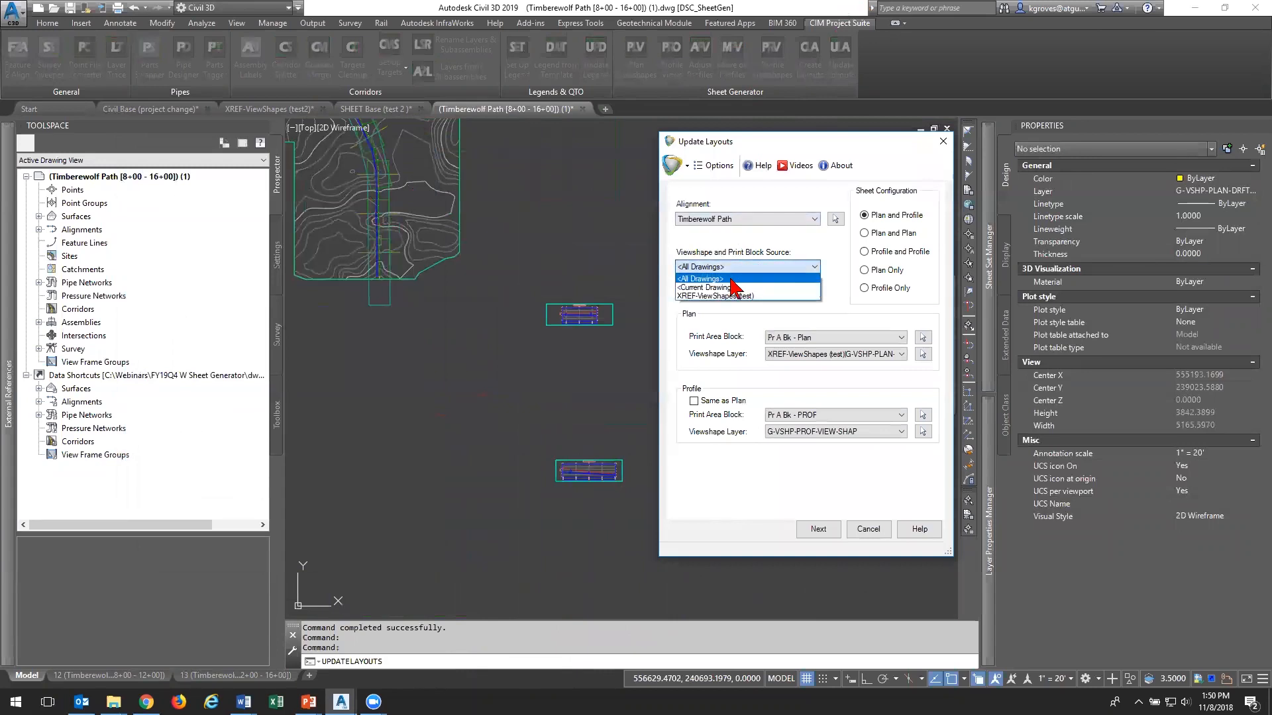
pyautogui.click(745, 266)
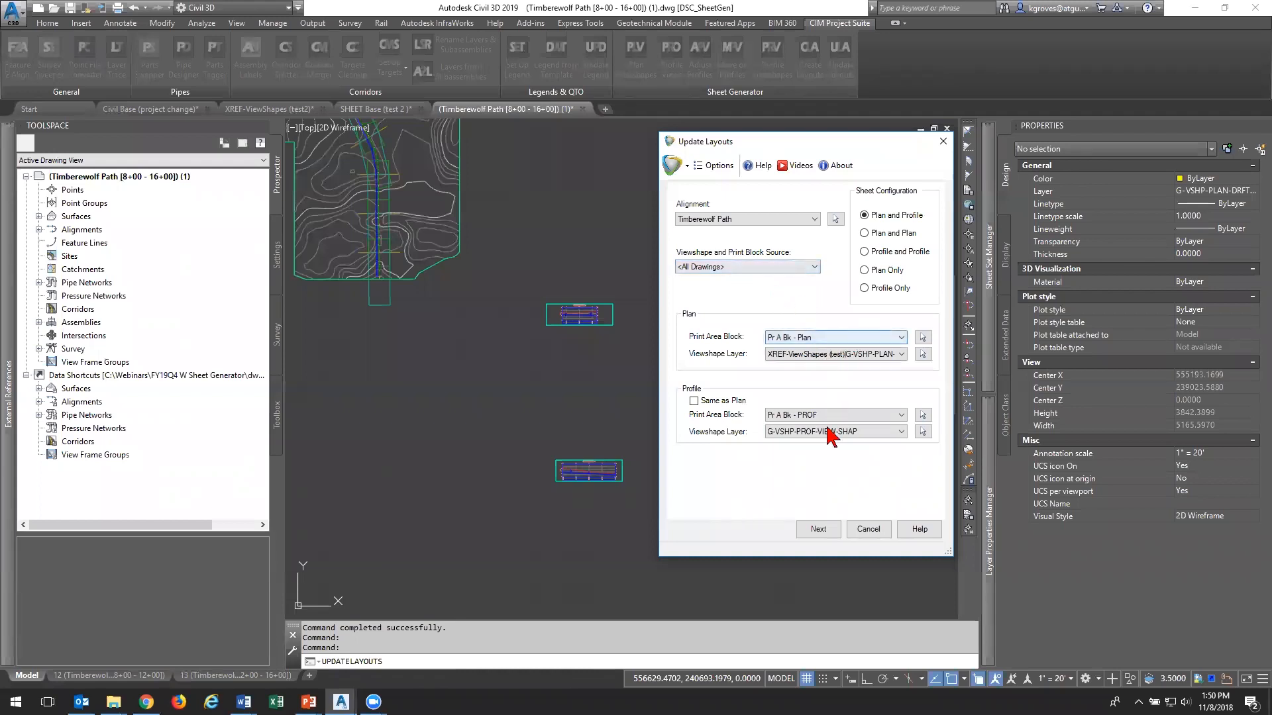
pyautogui.click(821, 530)
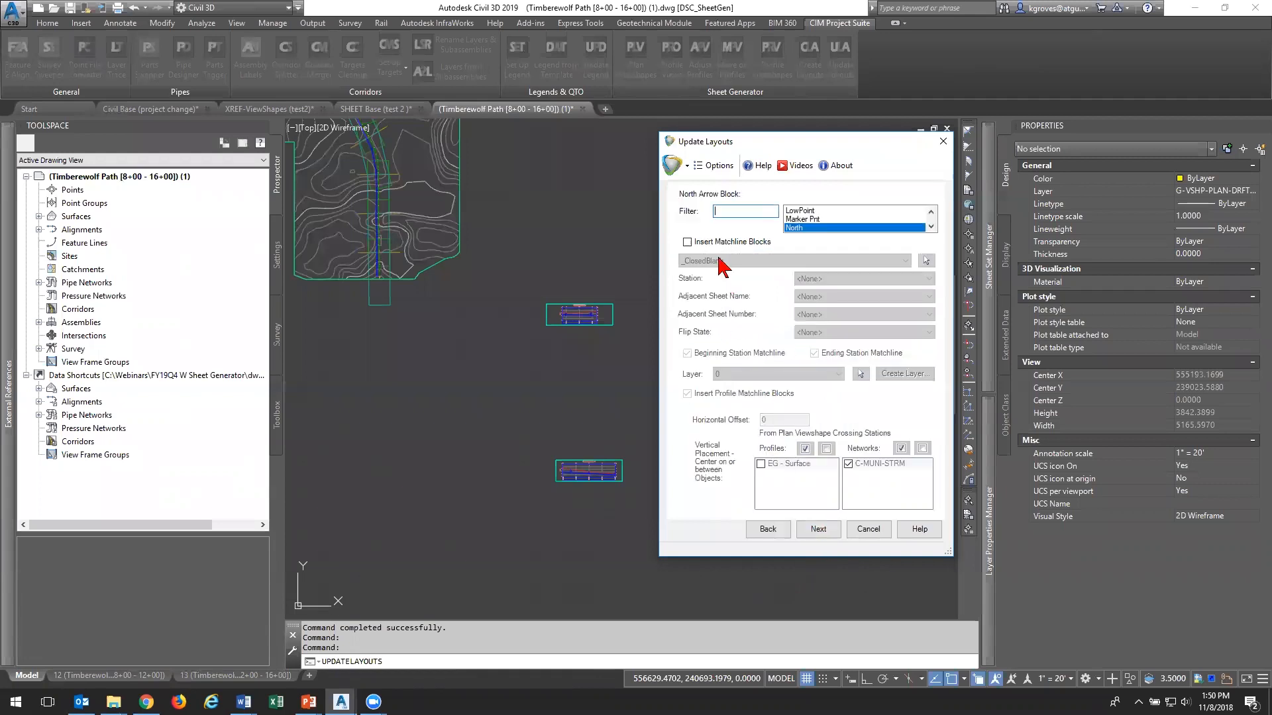
# Try out matchline block insertion with the AeccArrow block, leaving the option turned off
pyautogui.click(741, 242)
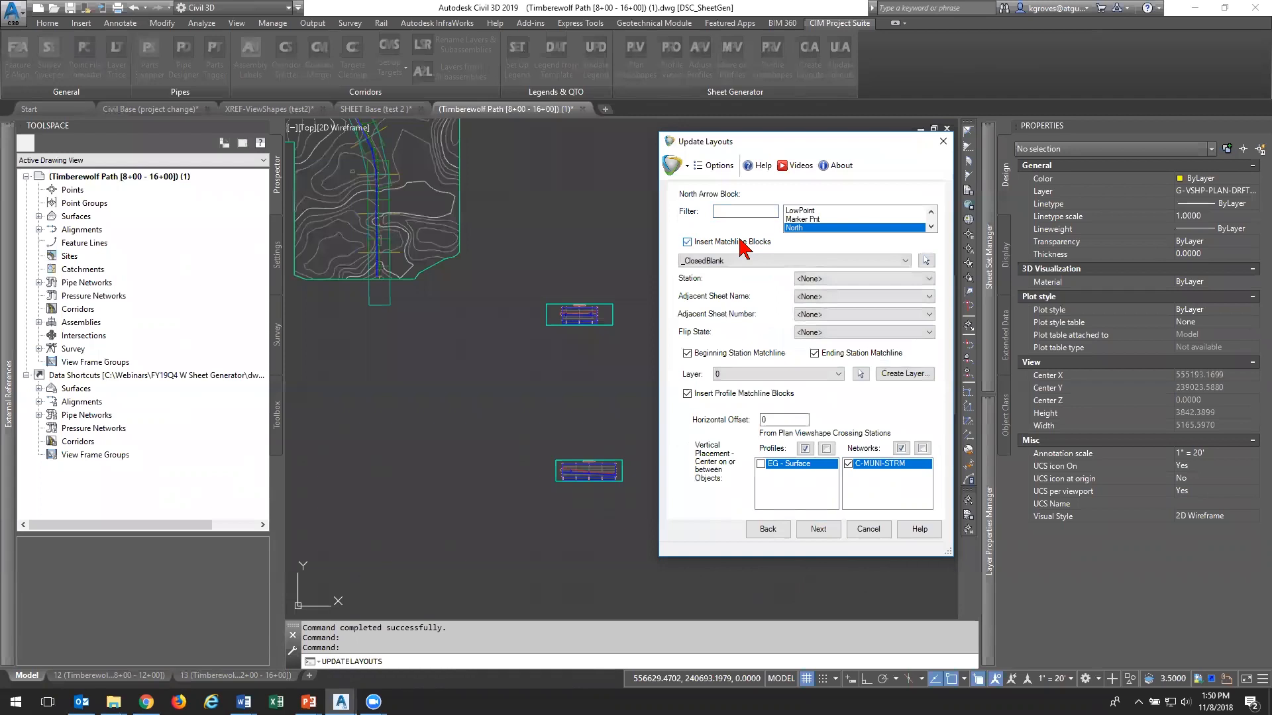
pyautogui.click(816, 261)
pyautogui.press('a')
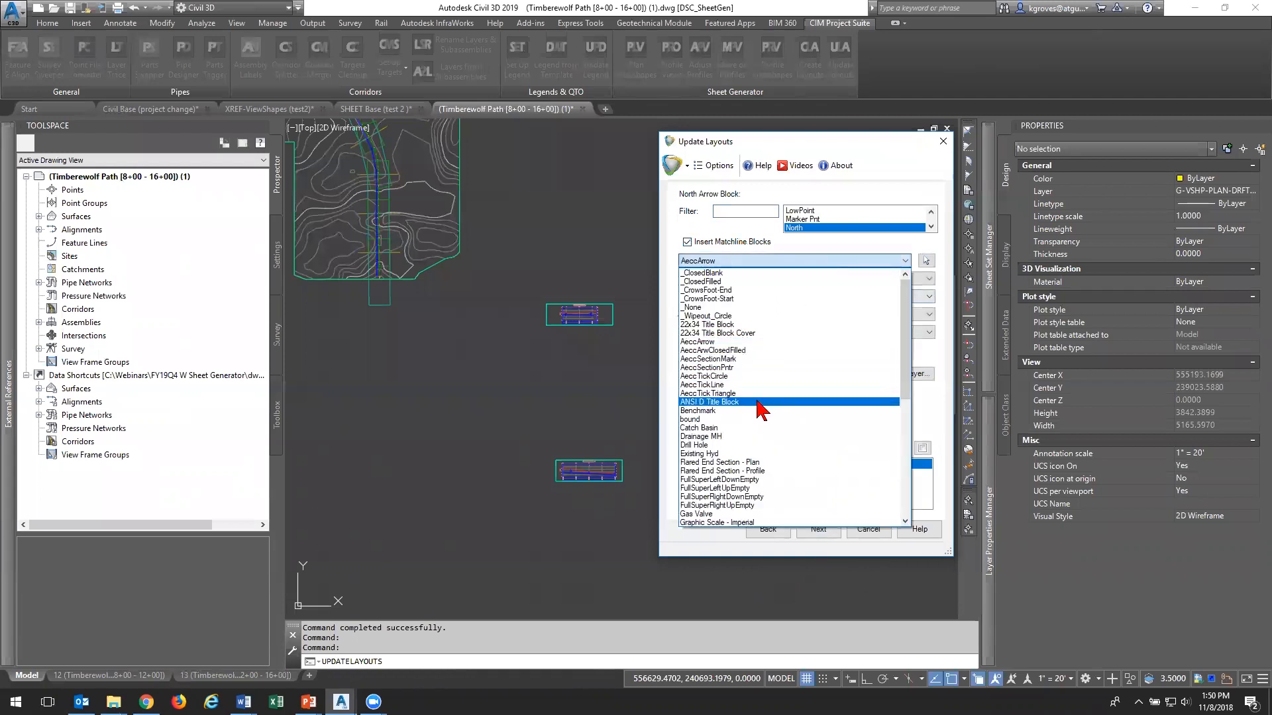
pyautogui.click(743, 341)
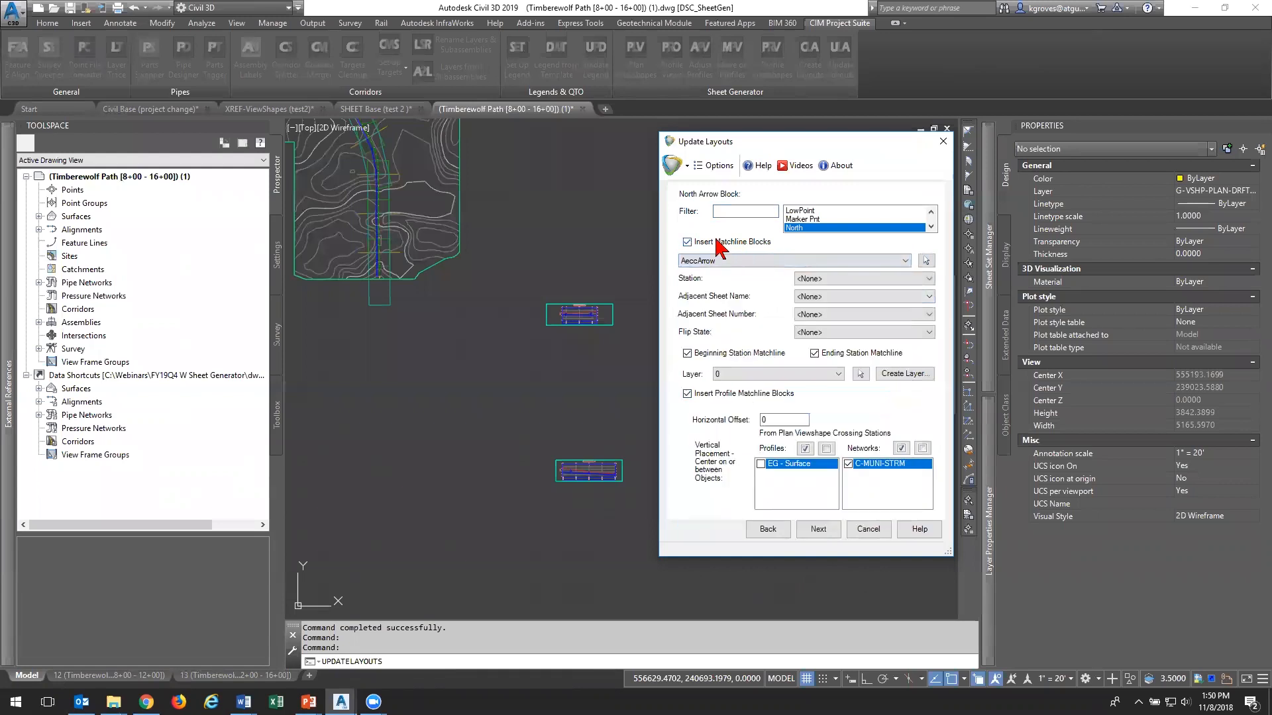
pyautogui.click(817, 529)
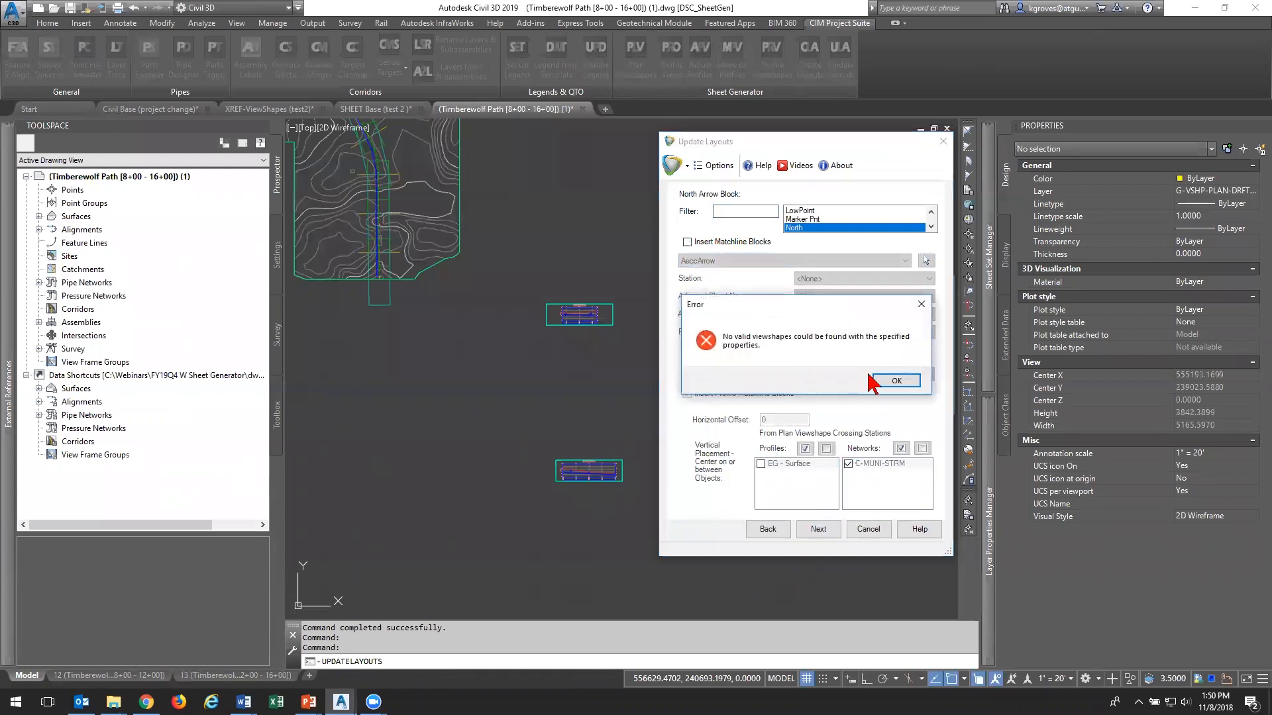
pyautogui.click(891, 380)
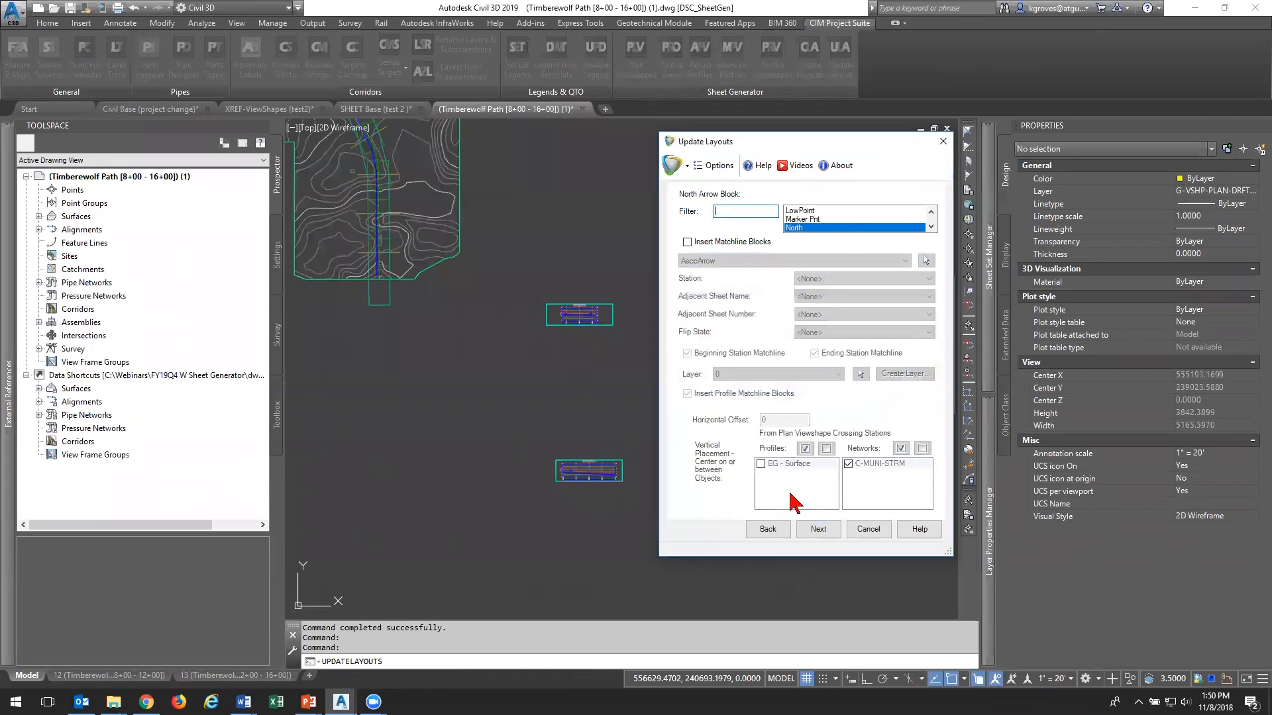
# Set the plan print area block to Pr A Bk - Plan from XREF-ViewShapes (test), keeping the xref's plan view shape layer
pyautogui.click(767, 529)
pyautogui.click(898, 354)
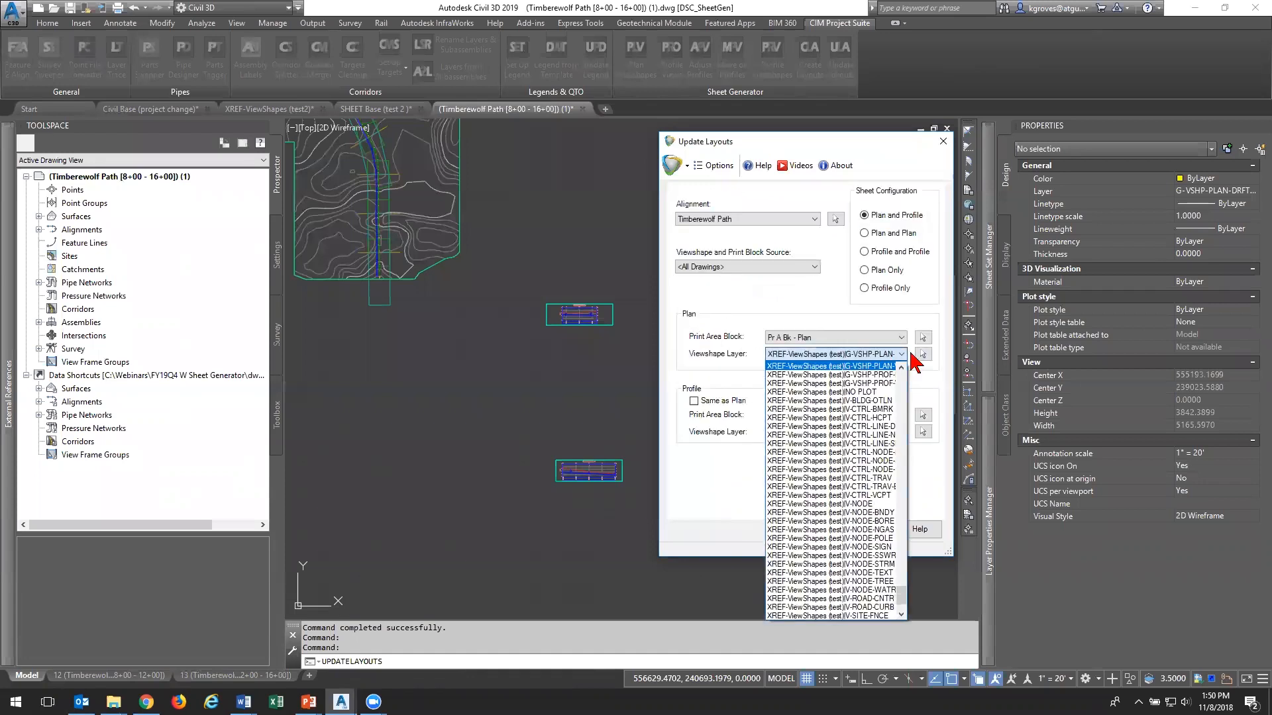
pyautogui.click(908, 571)
pyautogui.click(855, 334)
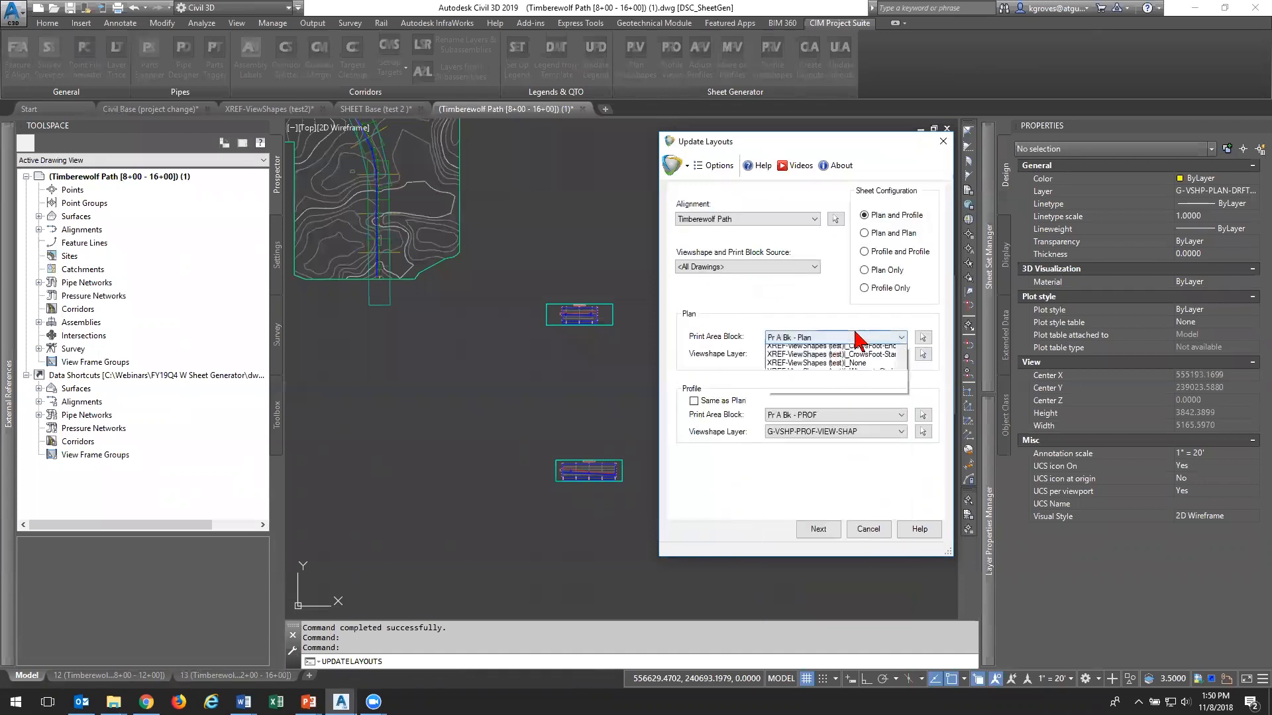
pyautogui.moveTo(899, 456); pyautogui.dragTo(908, 513)
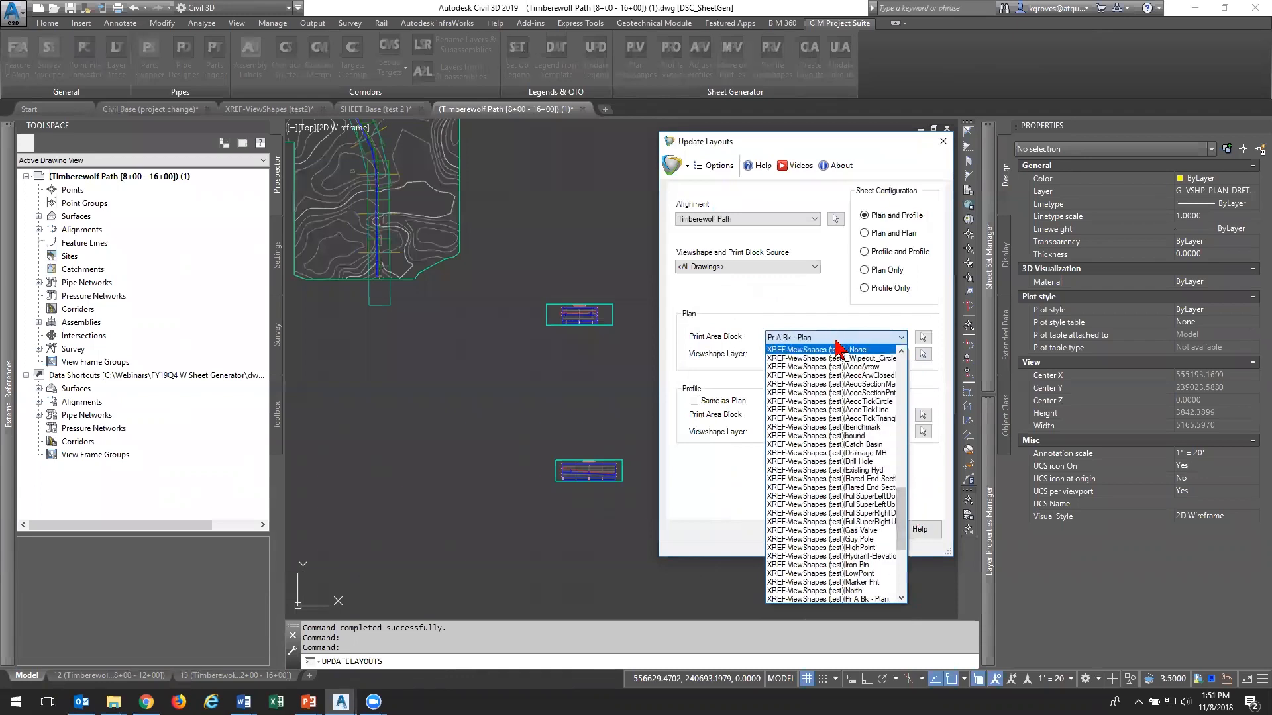
pyautogui.moveTo(900, 510); pyautogui.dragTo(902, 560)
pyautogui.moveTo(899, 551)
pyautogui.mouseDown()
pyautogui.moveTo(909, 471)
pyautogui.moveTo(910, 544)
pyautogui.mouseUp()
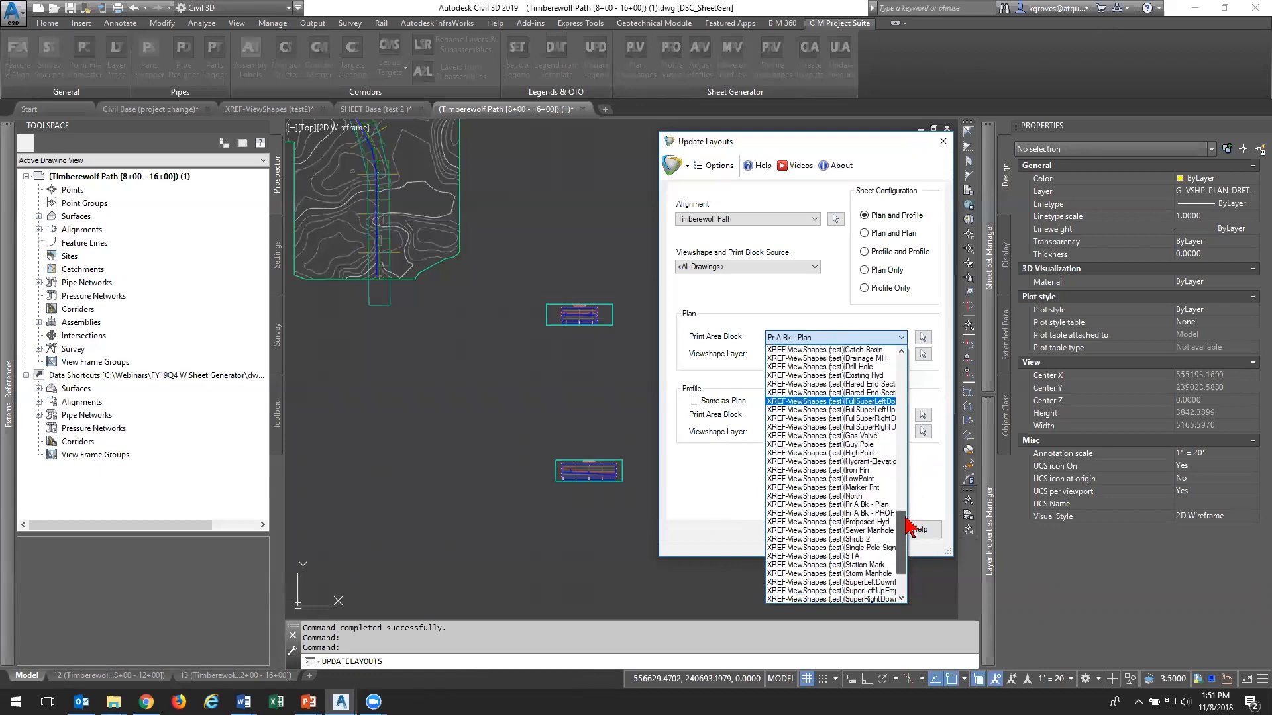
pyautogui.click(868, 505)
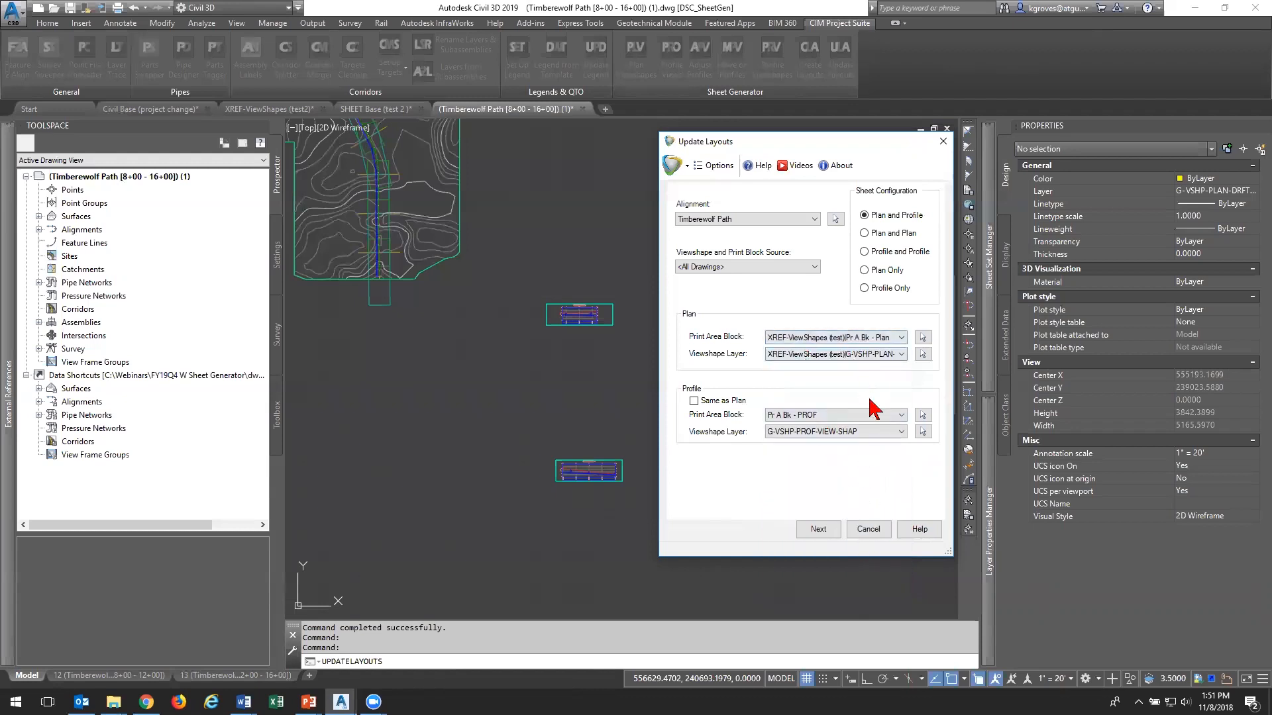
# Update layouts 12 and 13 to the plan station ranges 8+75 - 11+30 and 11+30 - 14+30, with the North arrow block and no matchline blocks
pyautogui.click(819, 529)
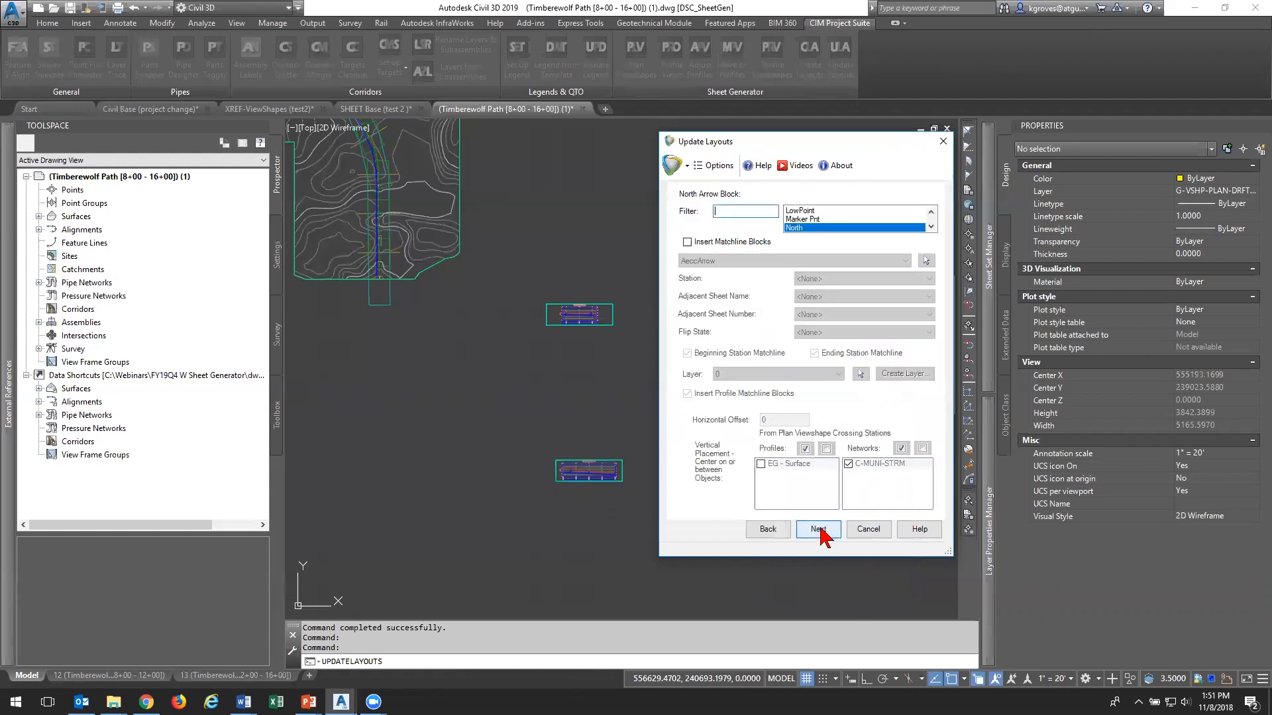
pyautogui.click(820, 529)
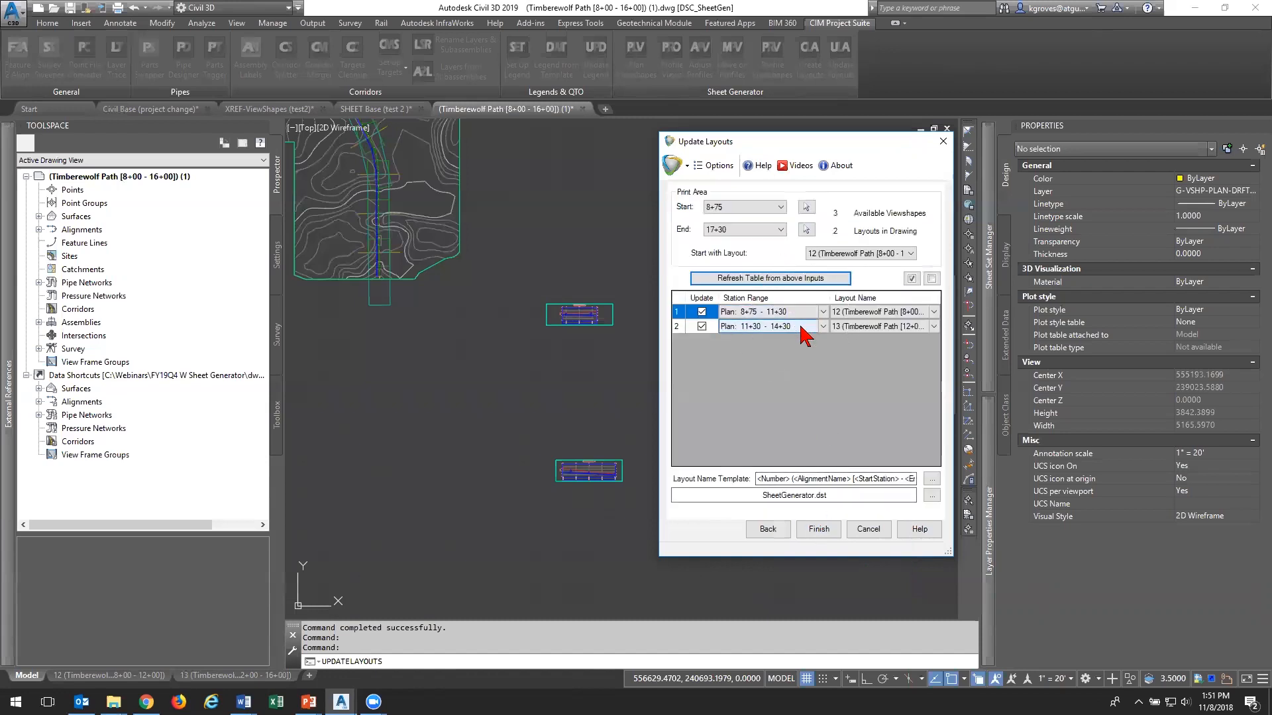
pyautogui.click(815, 529)
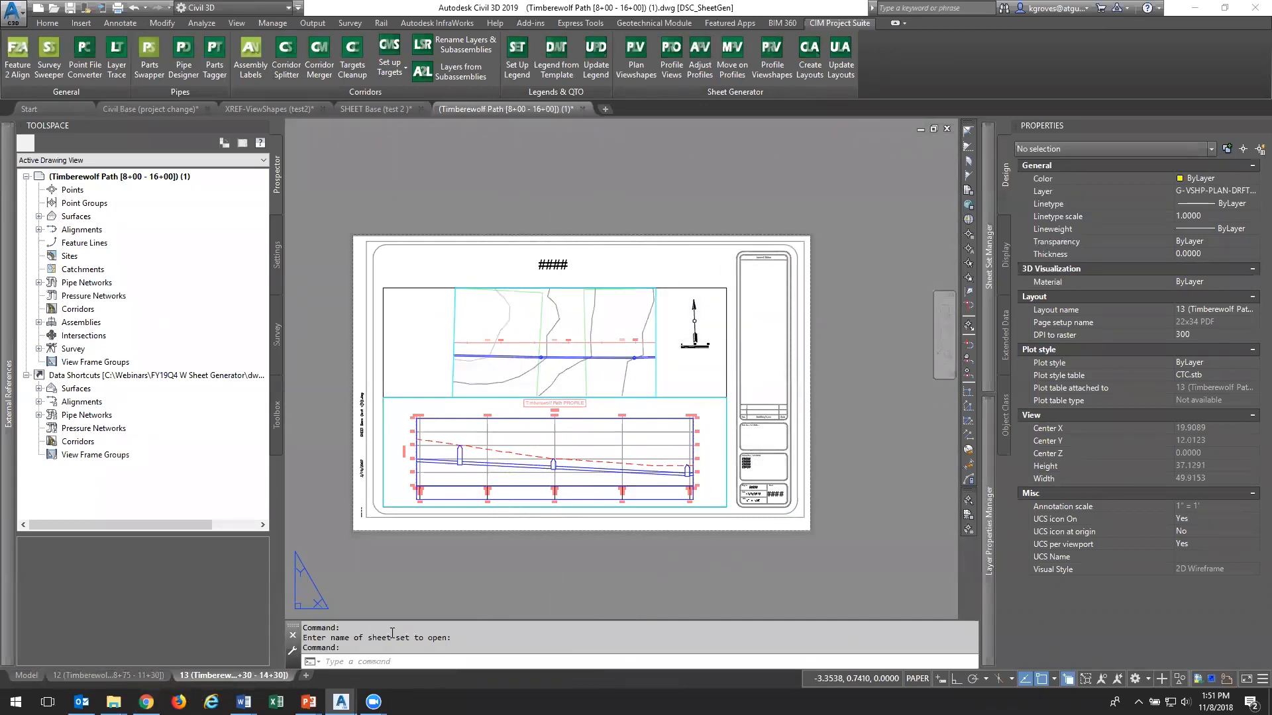
# Examine the plan and profile viewports on updated layout 12 of Timberewolf Path
pyautogui.click(108, 675)
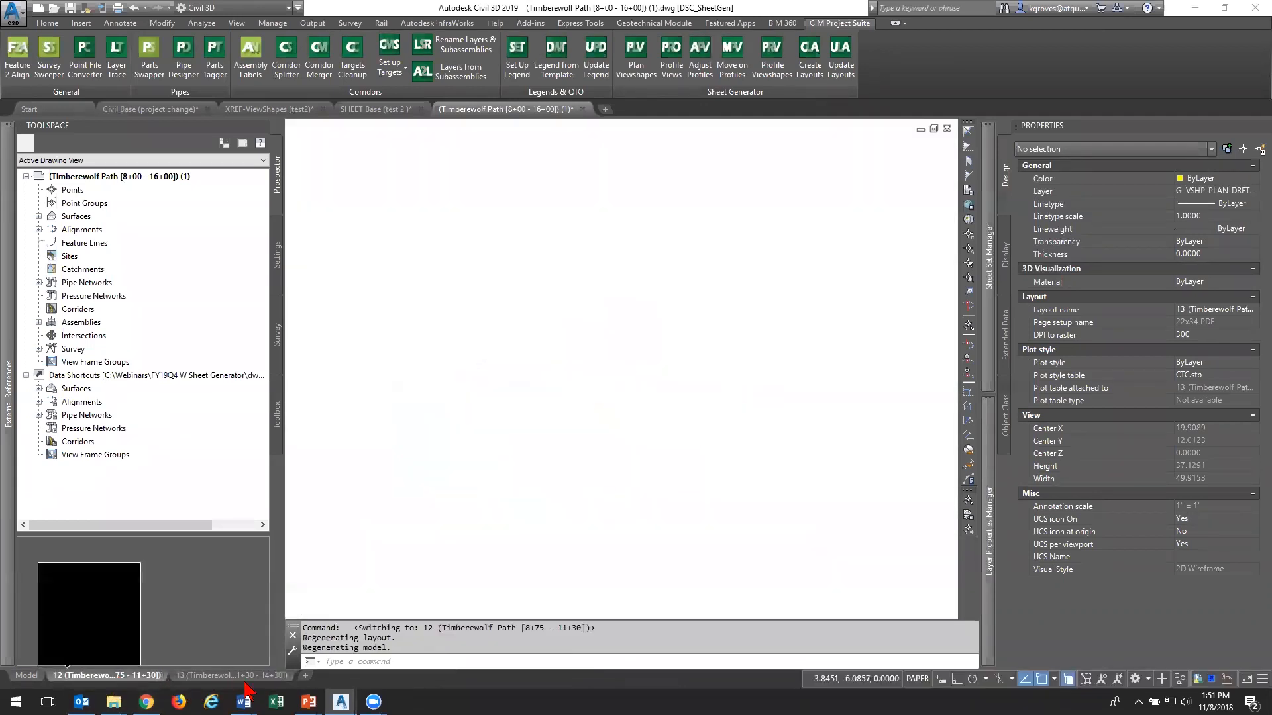
pyautogui.scroll(3, 576, 370)
pyautogui.scroll(-3, 597, 411)
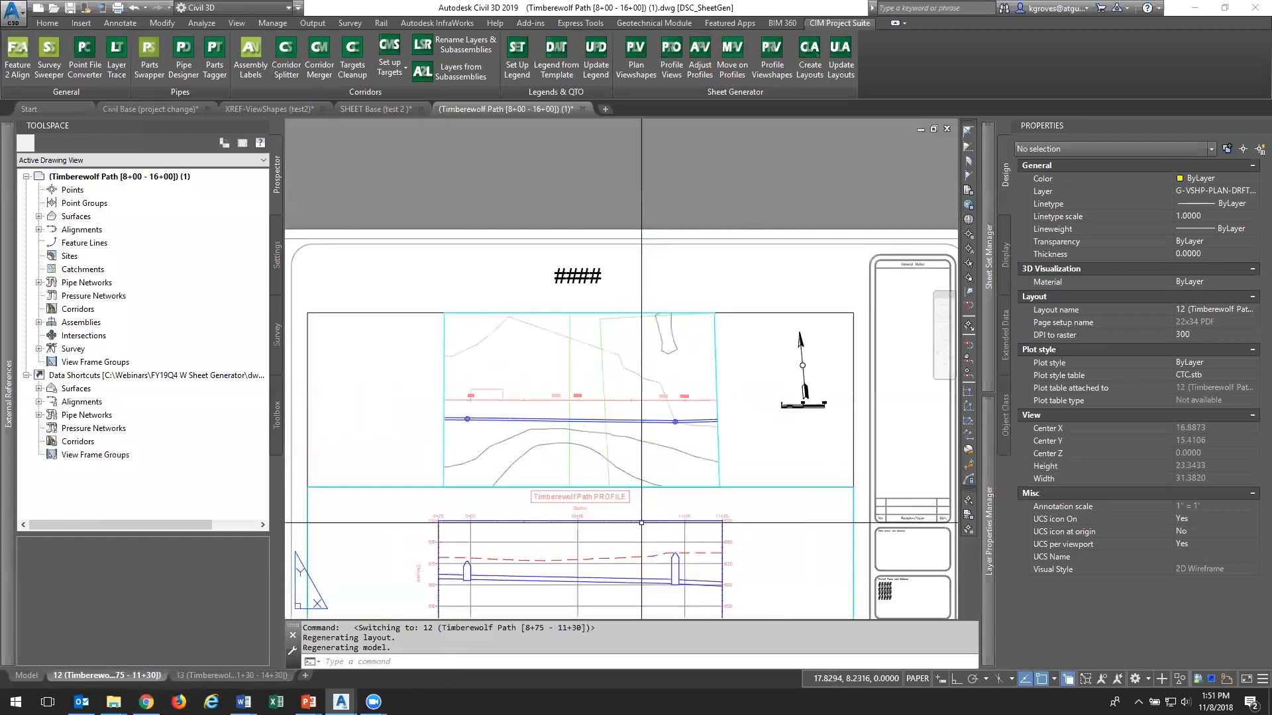
pyautogui.scroll(2, 600, 406)
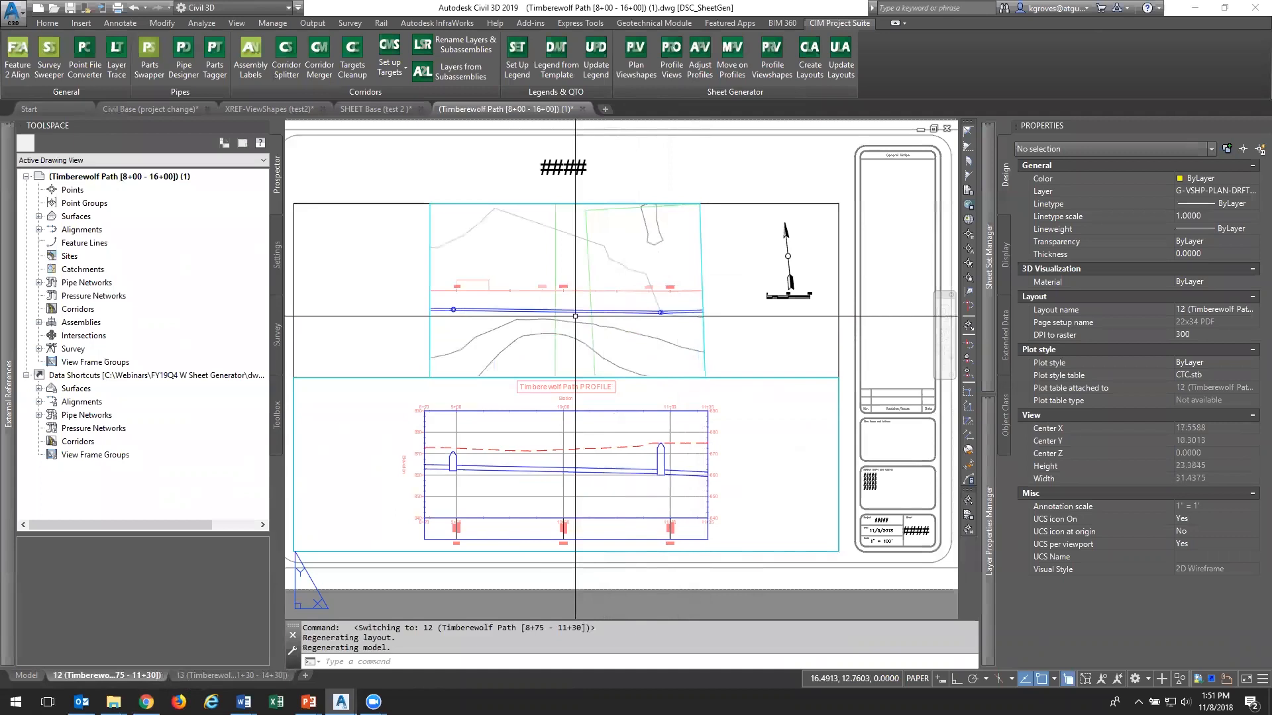
pyautogui.scroll(-2, 591, 439)
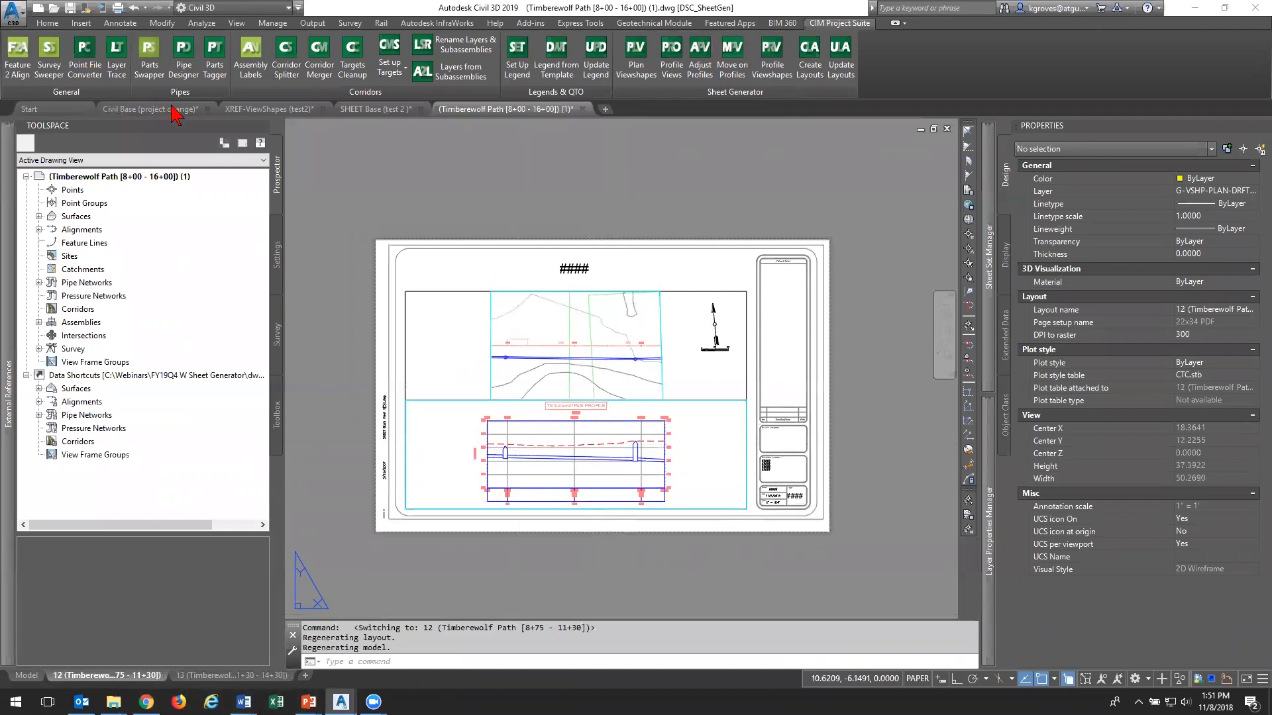
# In the SHEET Base (test 2) drawing, add a multileader reading MLEADER near the end of the profile view that ends at station 14+55
pyautogui.click(151, 109)
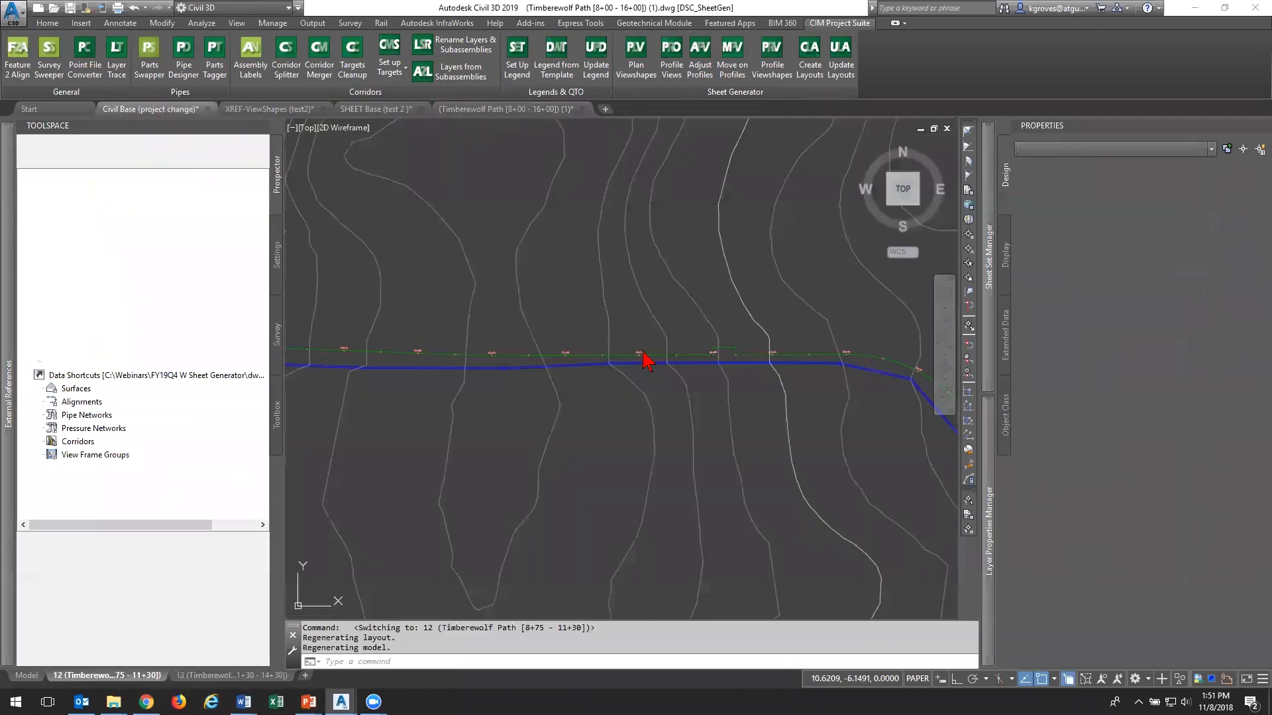
pyautogui.click(391, 108)
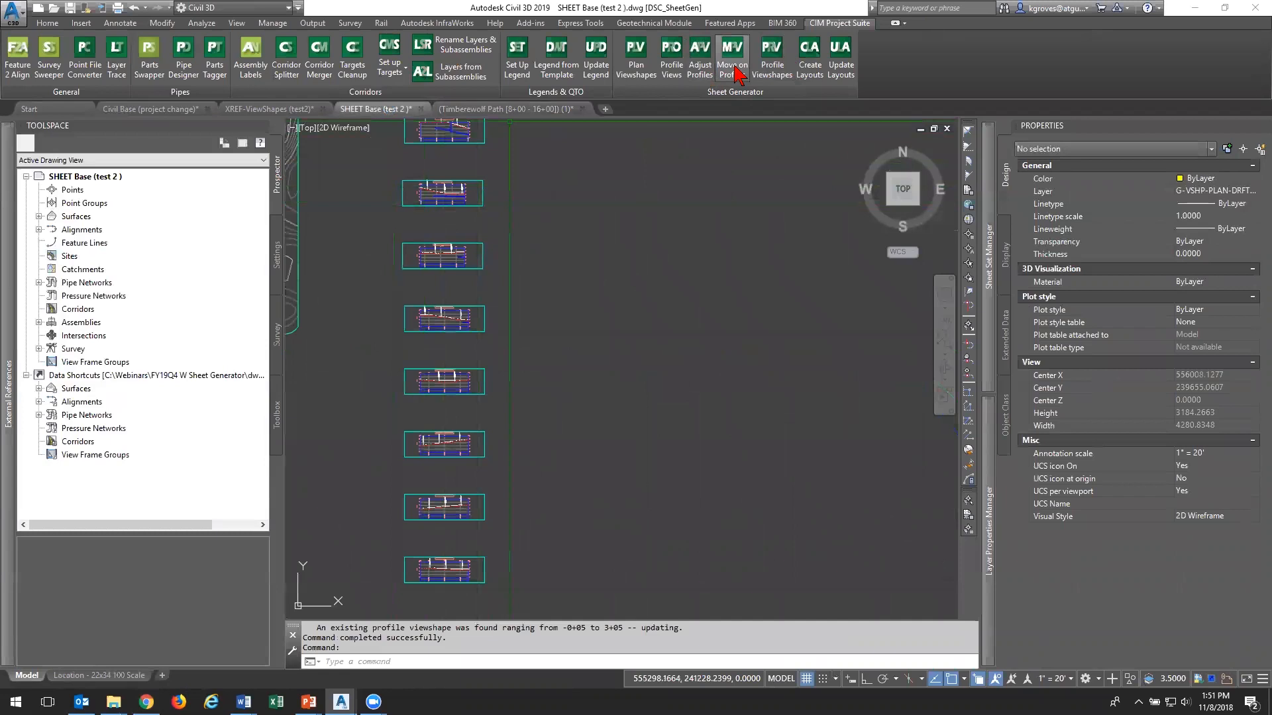
pyautogui.scroll(10, 480, 193)
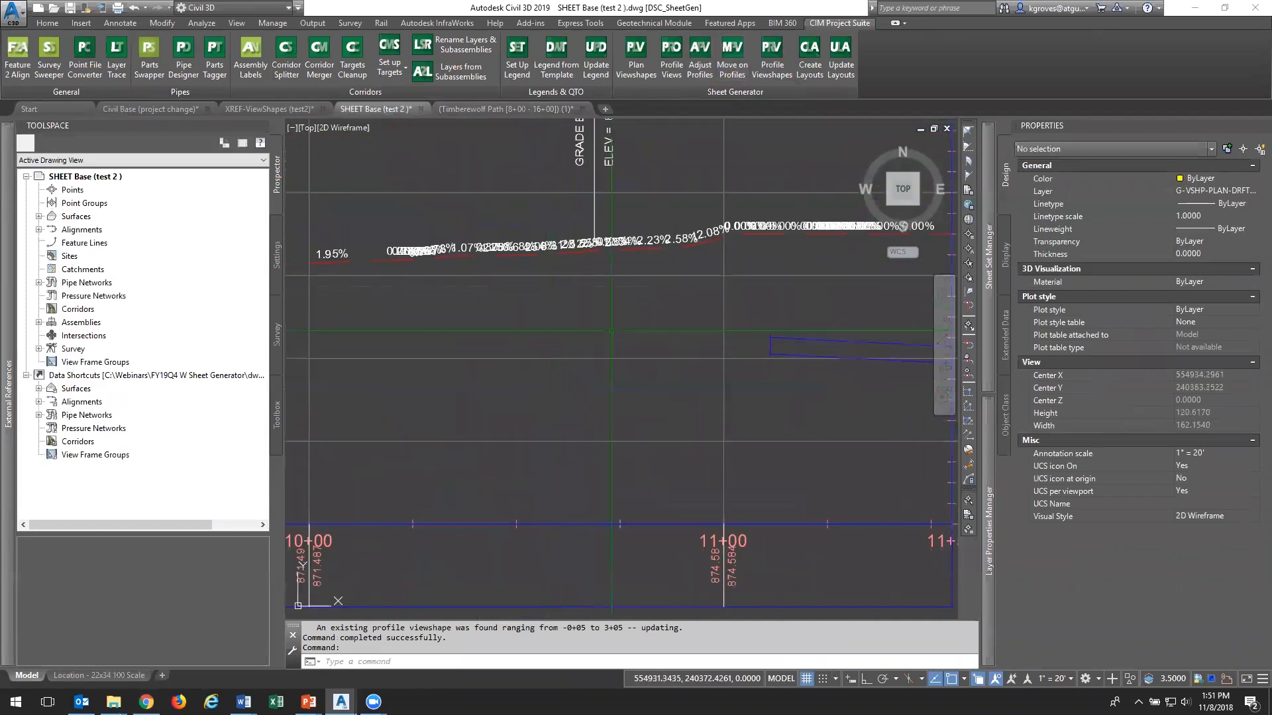
pyautogui.scroll(-5, 648, 323)
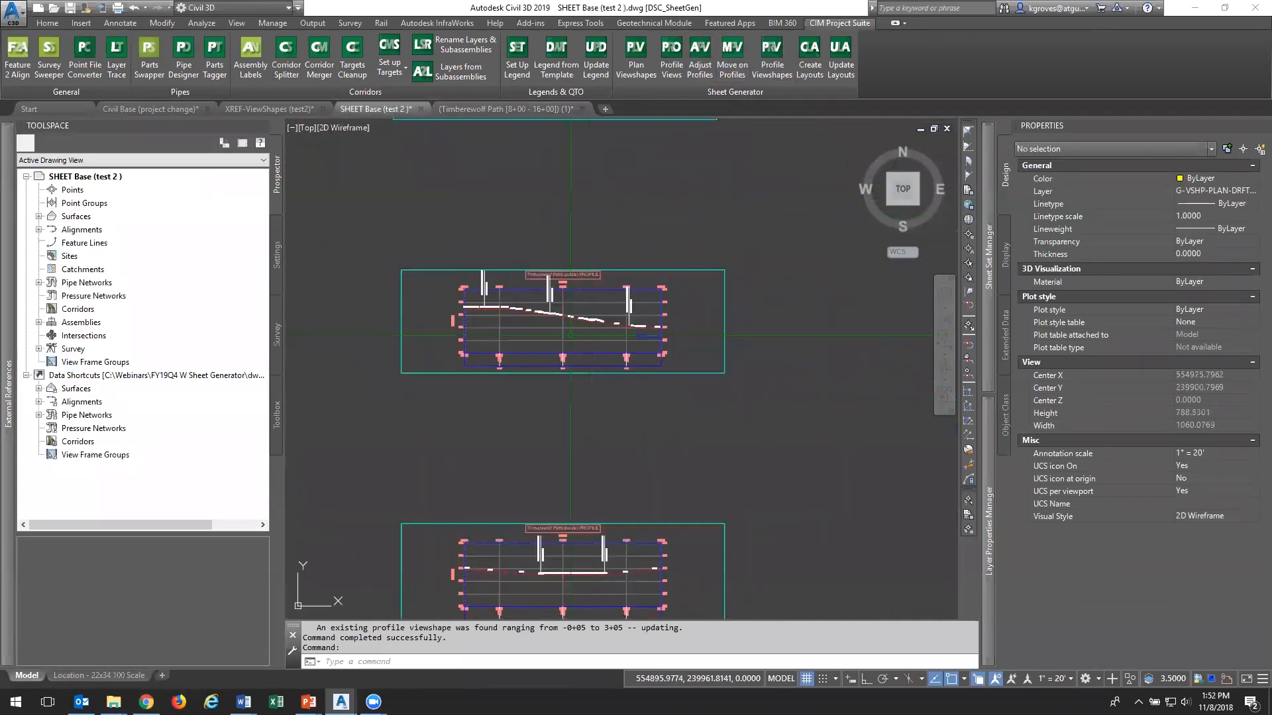
pyautogui.scroll(7, 608, 432)
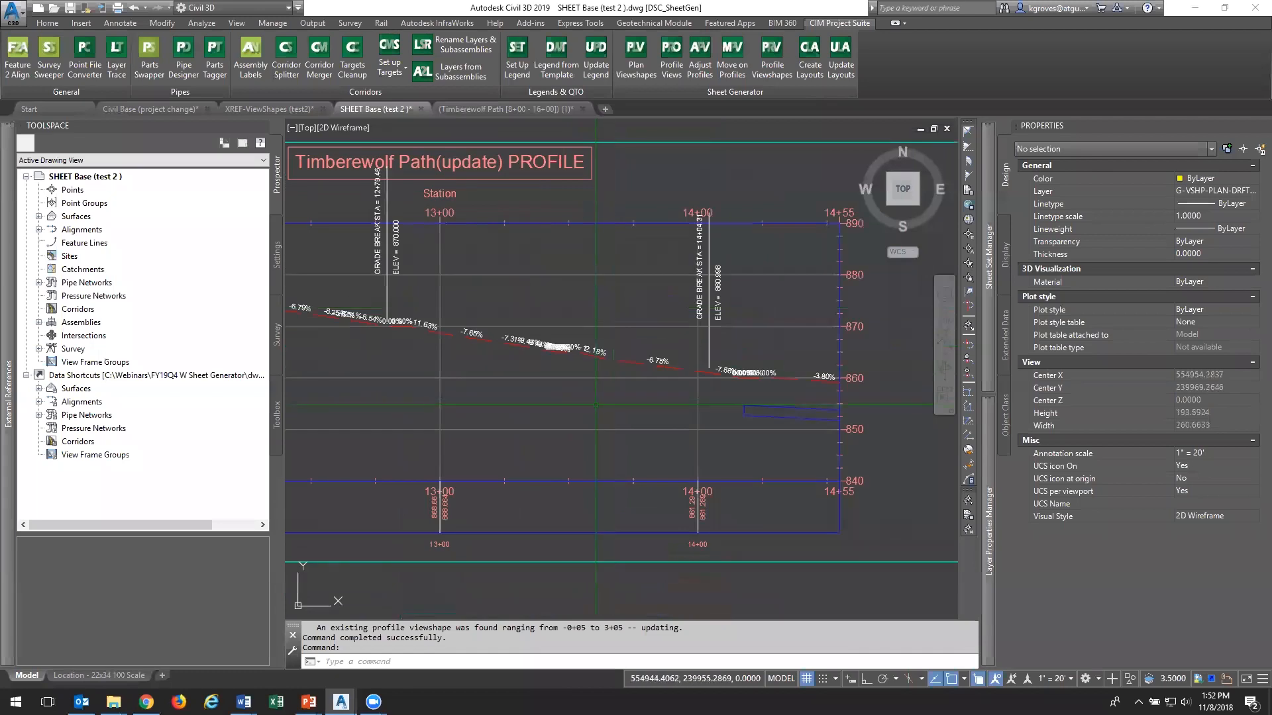
pyautogui.write('er')
pyautogui.press('Return')
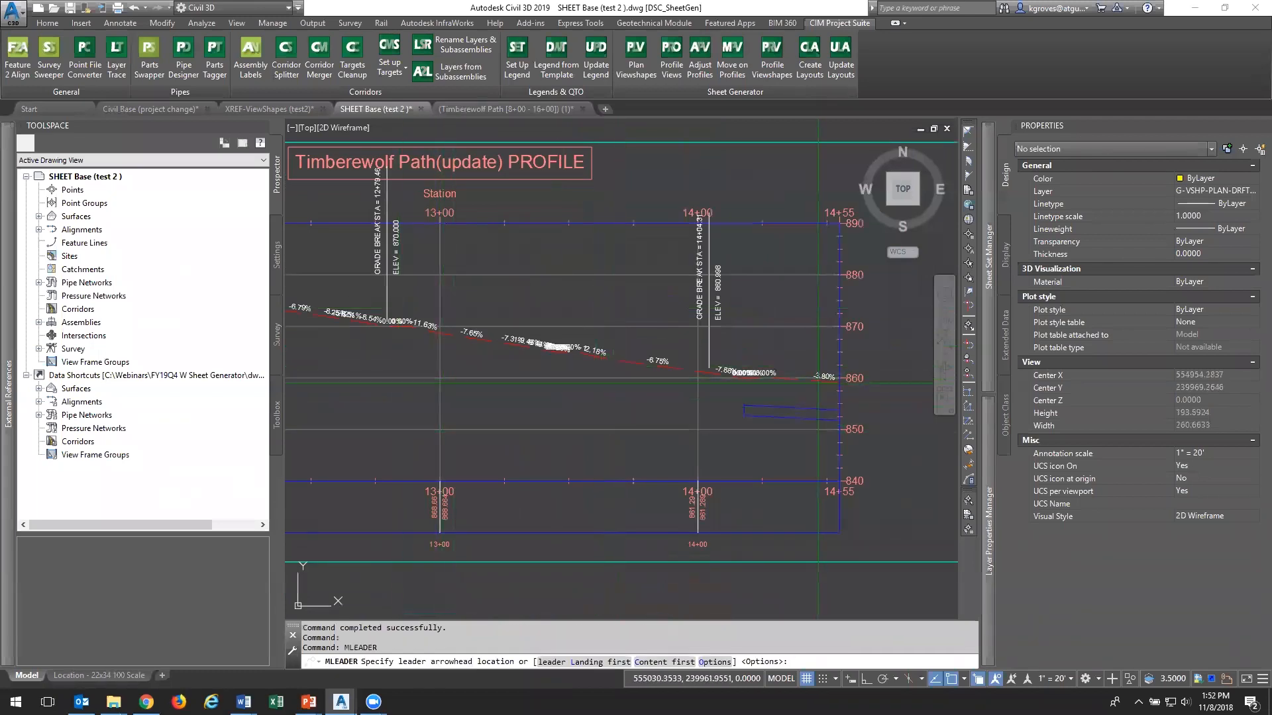
pyautogui.press('F3')
pyautogui.click(823, 358)
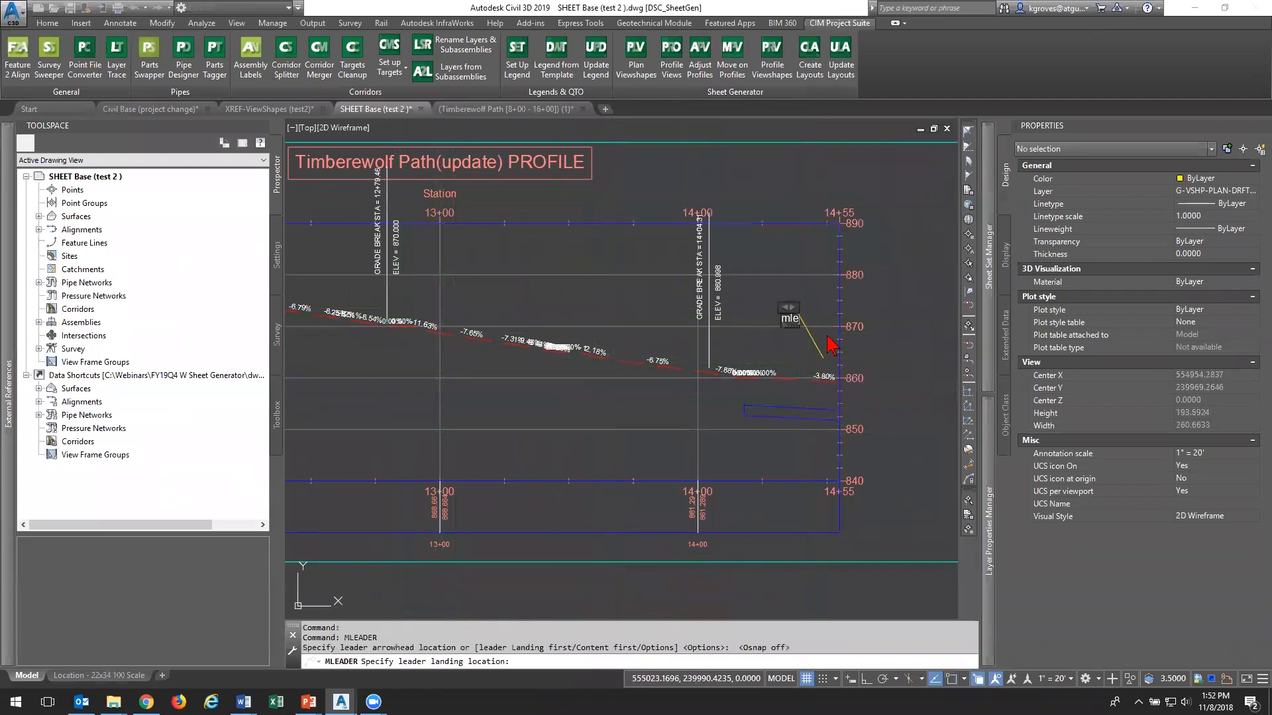
pyautogui.press('capslock')
pyautogui.click(800, 312)
pyautogui.press('Escape')
# Set the text height of the MLEADER multileader to 4
pyautogui.click(799, 313)
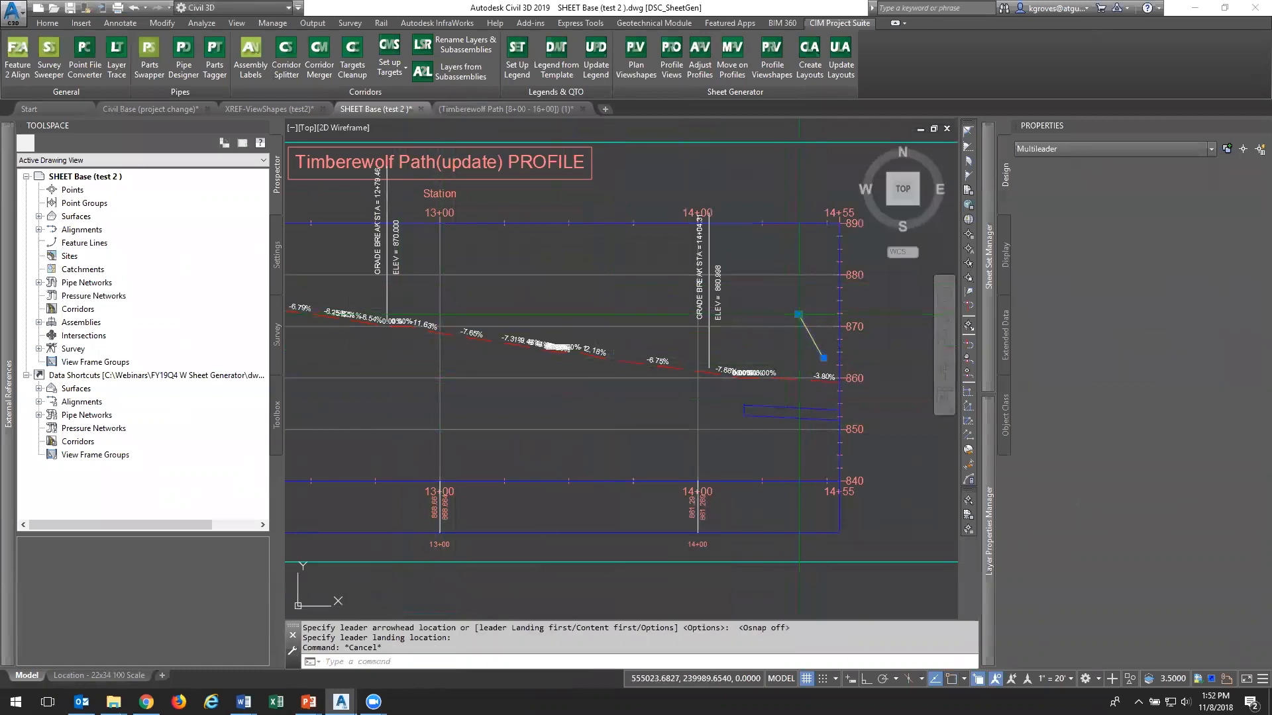
pyautogui.click(1211, 537)
pyautogui.write('4')
pyautogui.press('Return')
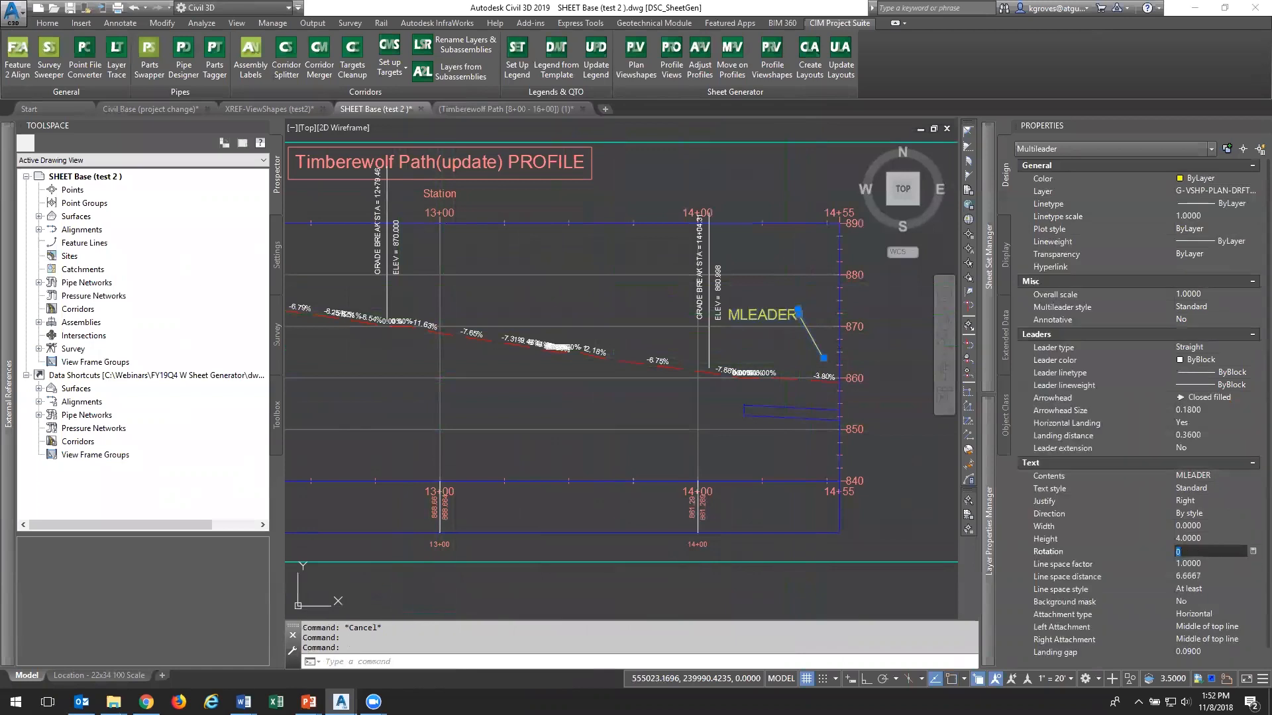
pyautogui.press('Escape')
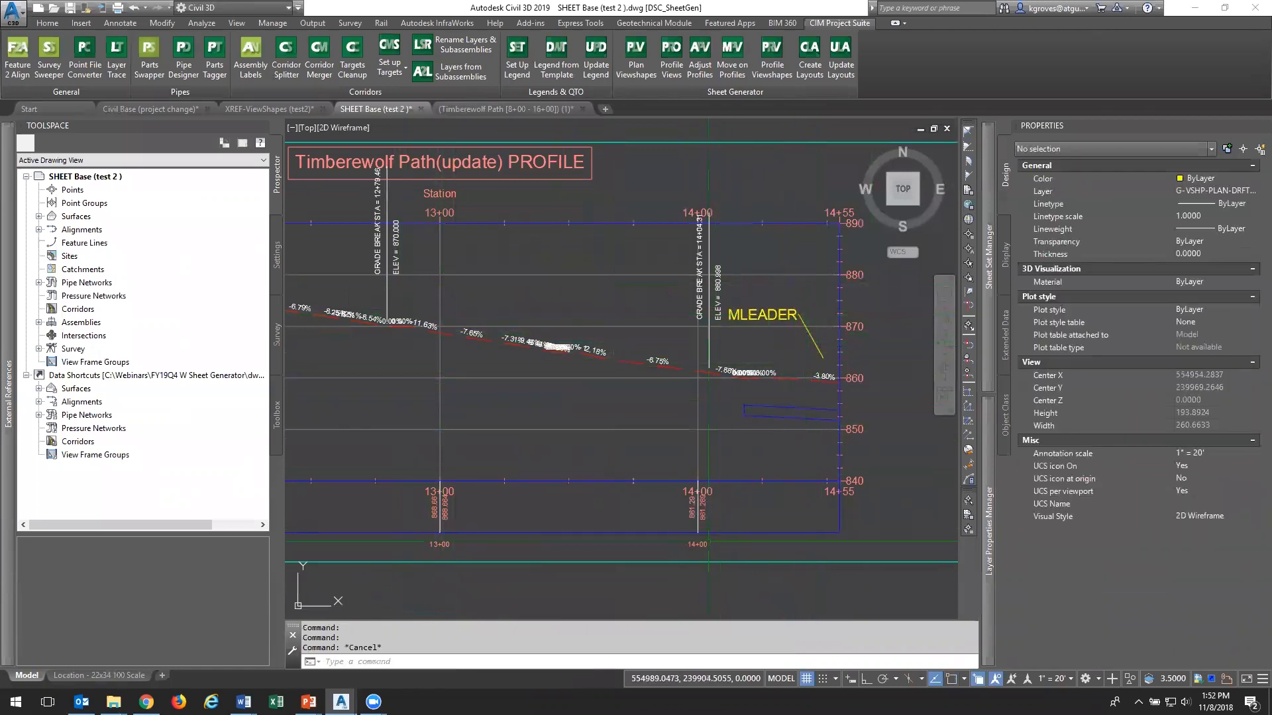
# Move the MLEADER multileader across profile views with Move on Profile Views, using a station offset of 100 and an elevation offset of 0
pyautogui.click(732, 57)
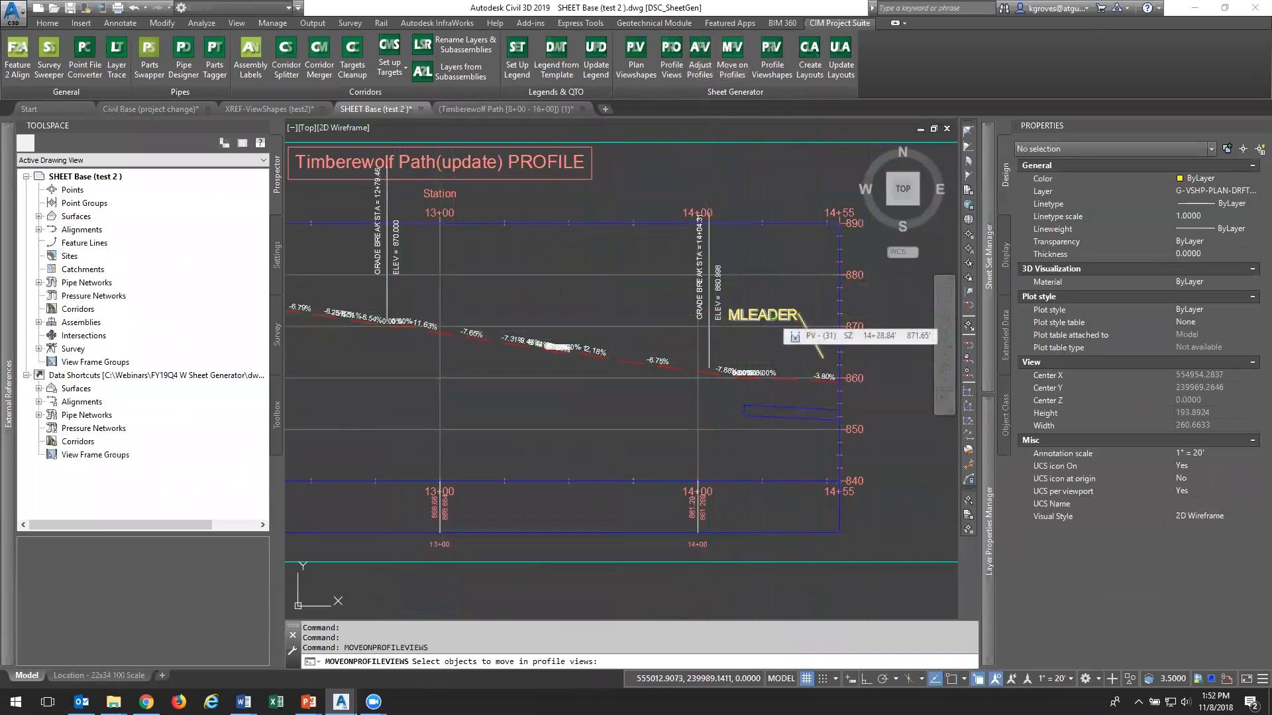
pyautogui.click(768, 316)
pyautogui.scroll(-2, 772, 325)
pyautogui.scroll(-3, 717, 263)
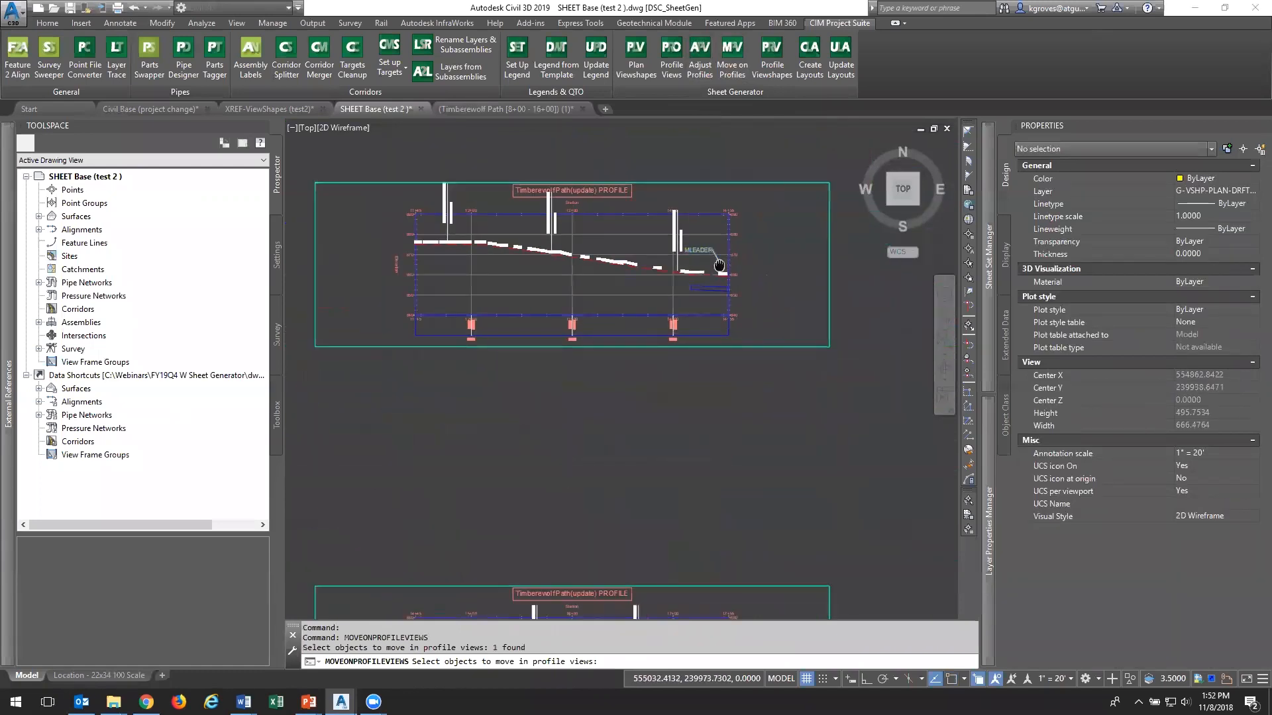
pyautogui.press('Return')
pyautogui.scroll(8, 718, 264)
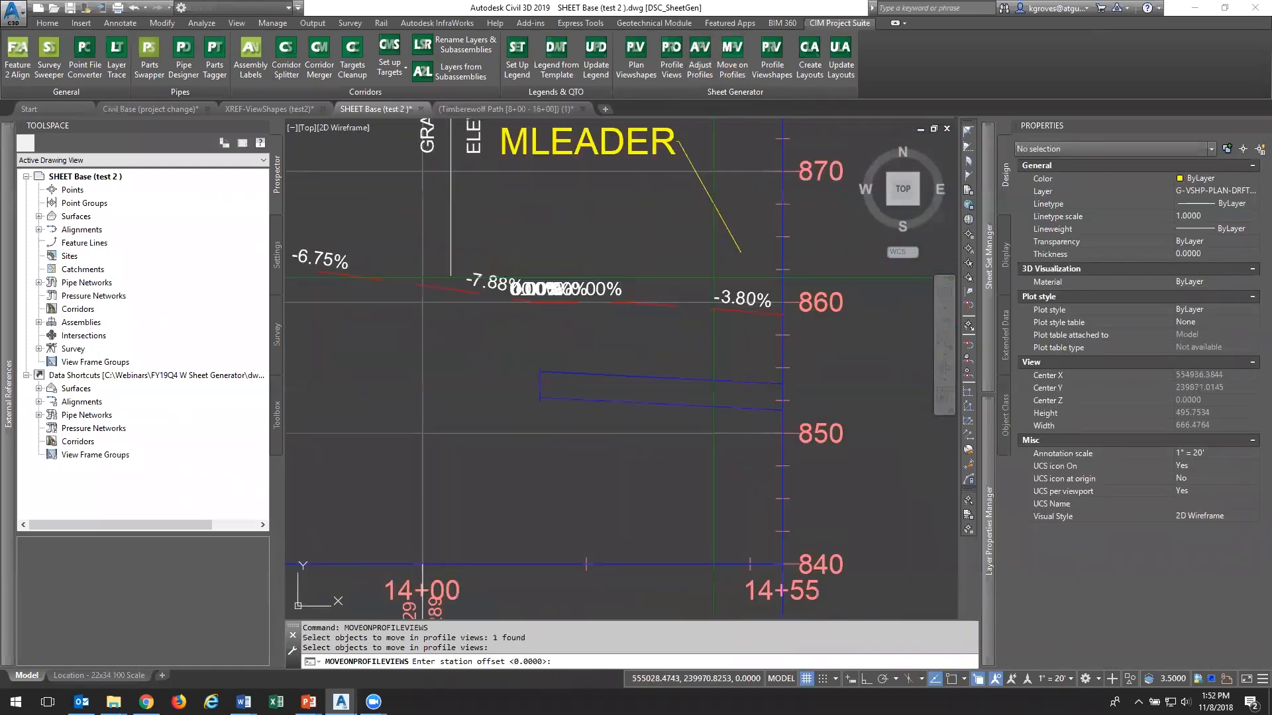
pyautogui.scroll(-4, 709, 482)
pyautogui.moveTo(710, 482); pyautogui.dragTo(689, 404, button='middle')
pyautogui.scroll(2, 689, 405)
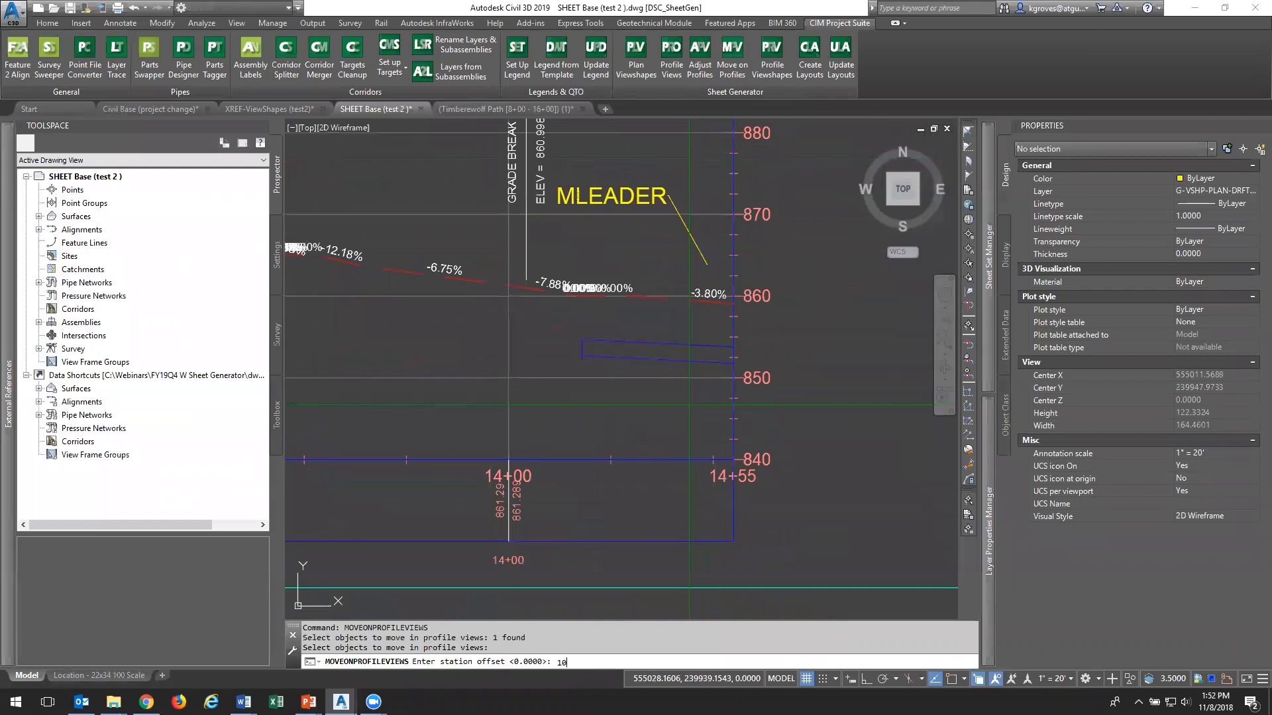
pyautogui.press('Return')
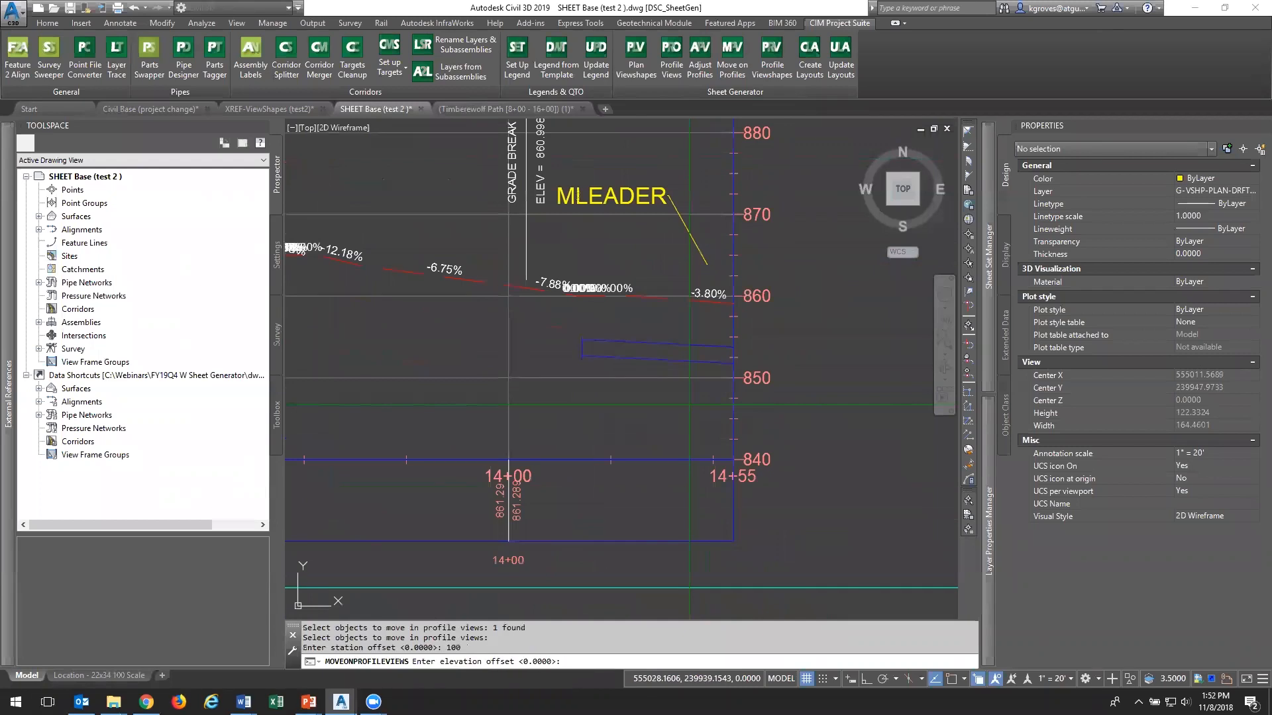
pyautogui.press('Return')
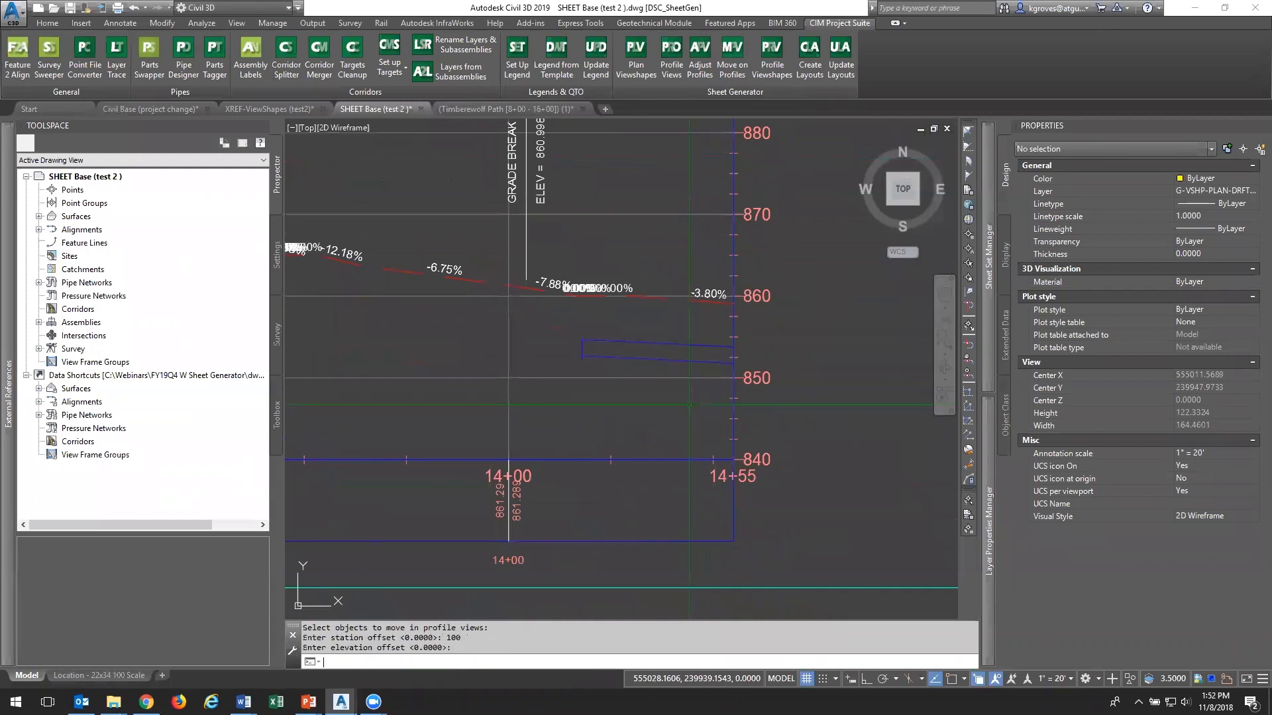
# Examine the moved multileader in the profile view starting at station 14+45 and the overall arrangement of plan and profile views
pyautogui.scroll(-10, 561, 561)
pyautogui.scroll(10, 665, 411)
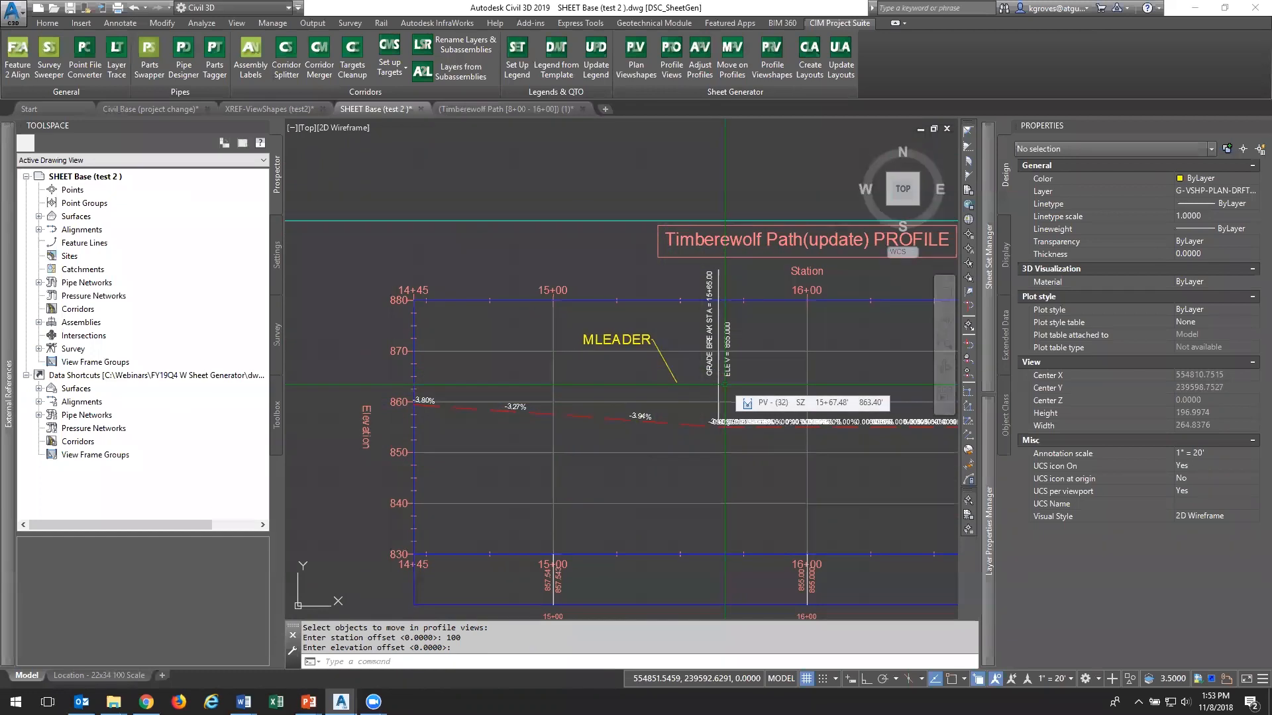
pyautogui.scroll(-15, 725, 384)
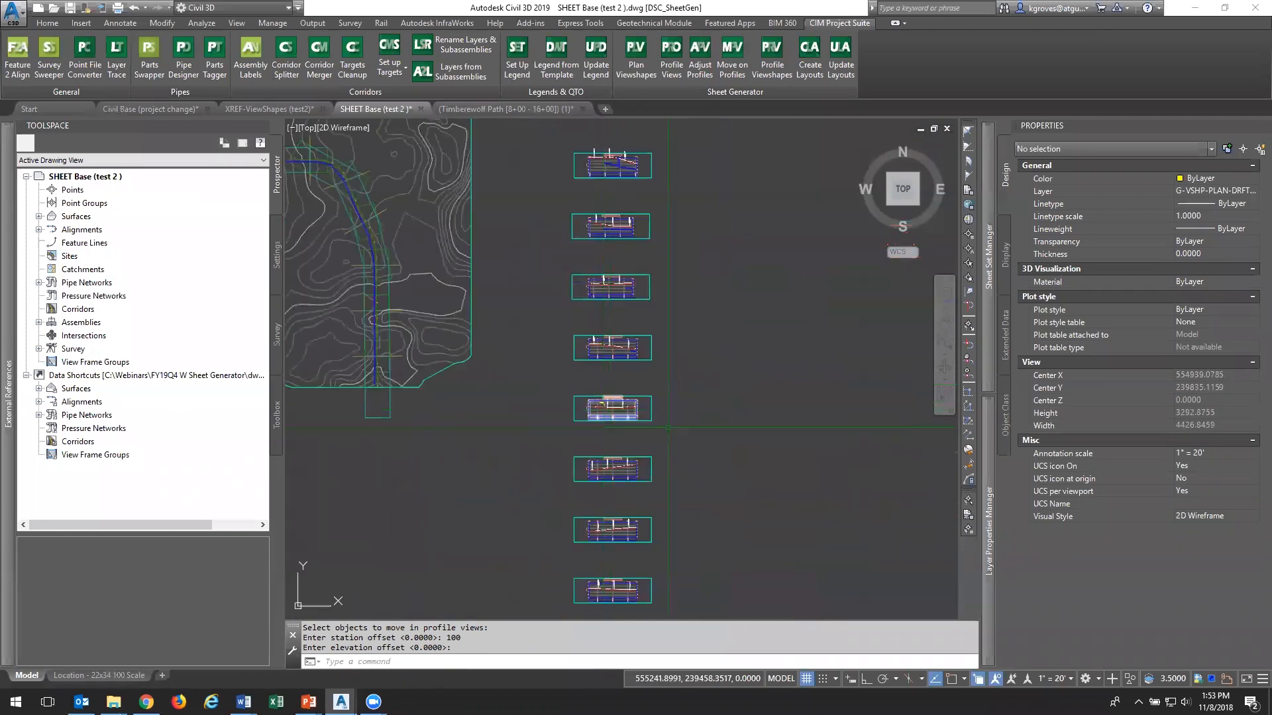
pyautogui.moveTo(585, 439); pyautogui.dragTo(694, 405, button='middle')
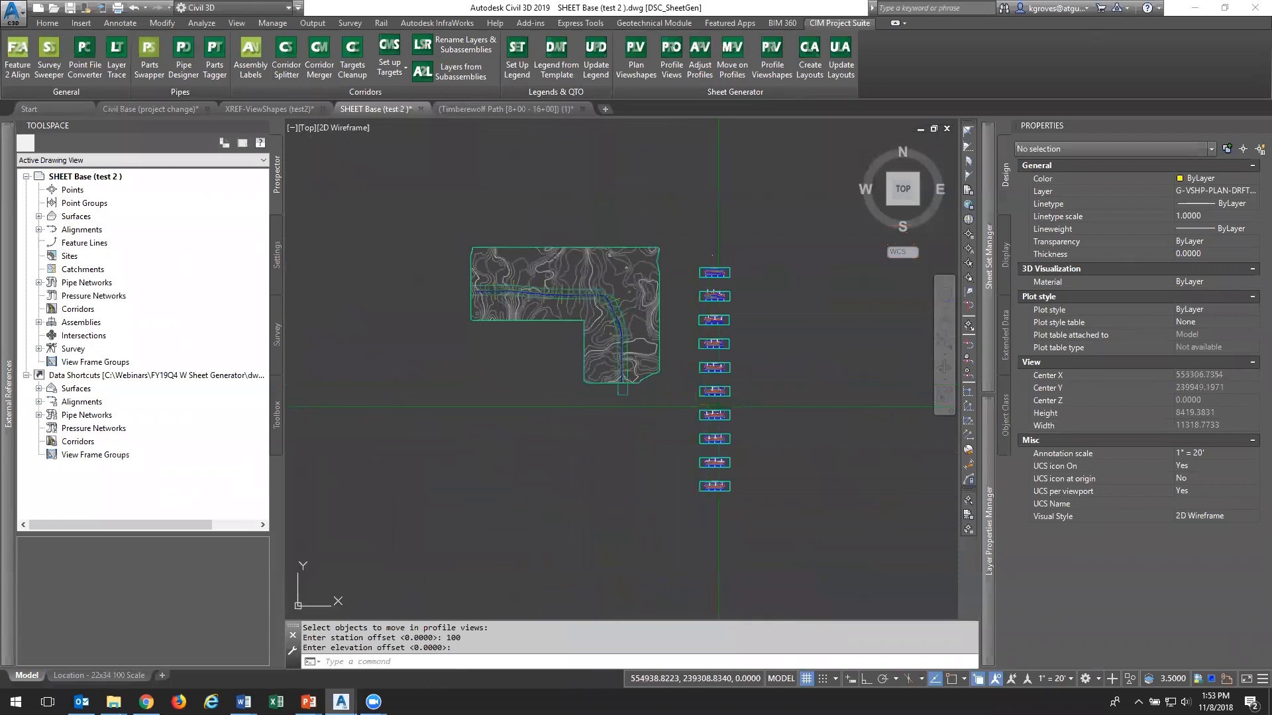
pyautogui.scroll(2, 749, 401)
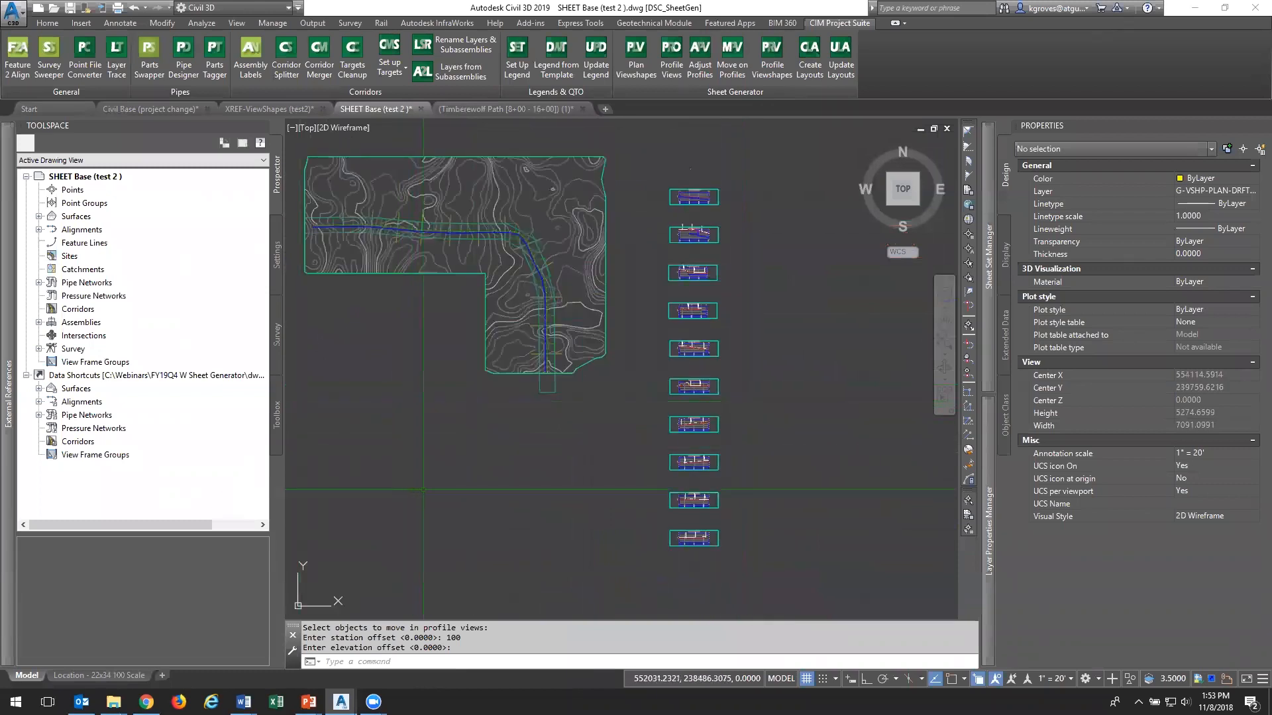
pyautogui.press('super+Tab')
pyautogui.click(938, 239)
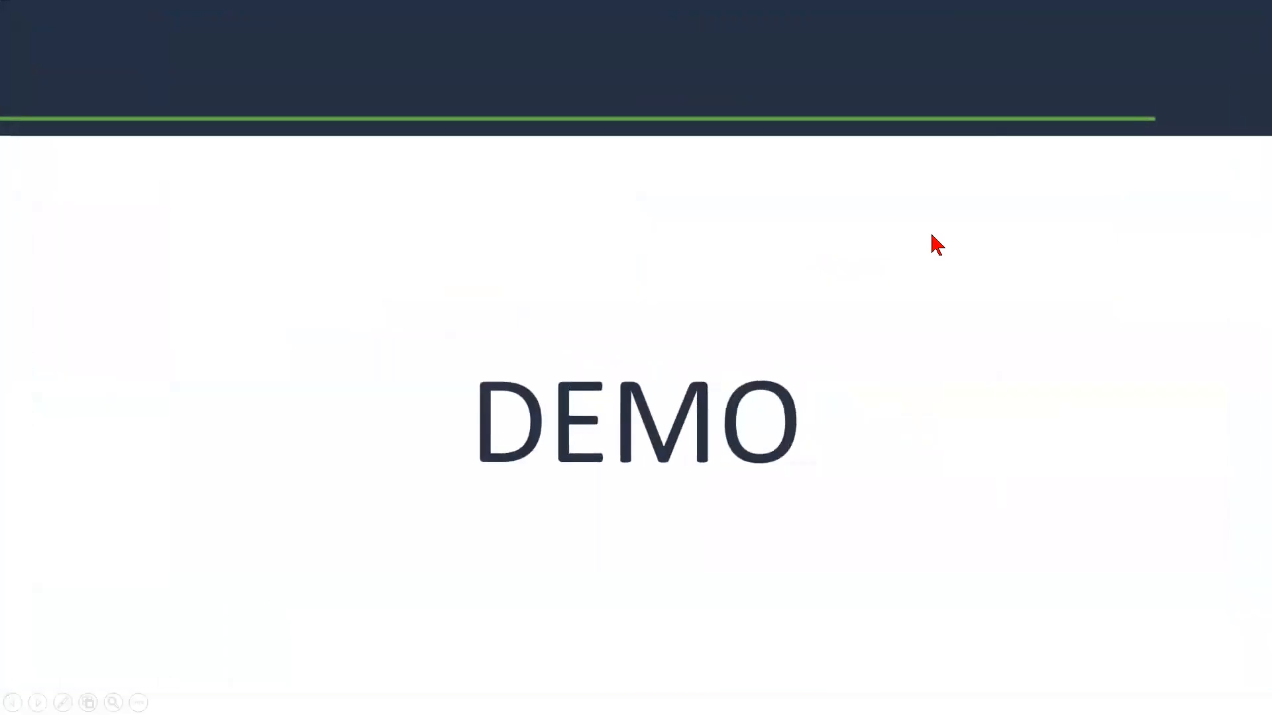
pyautogui.click(937, 244)
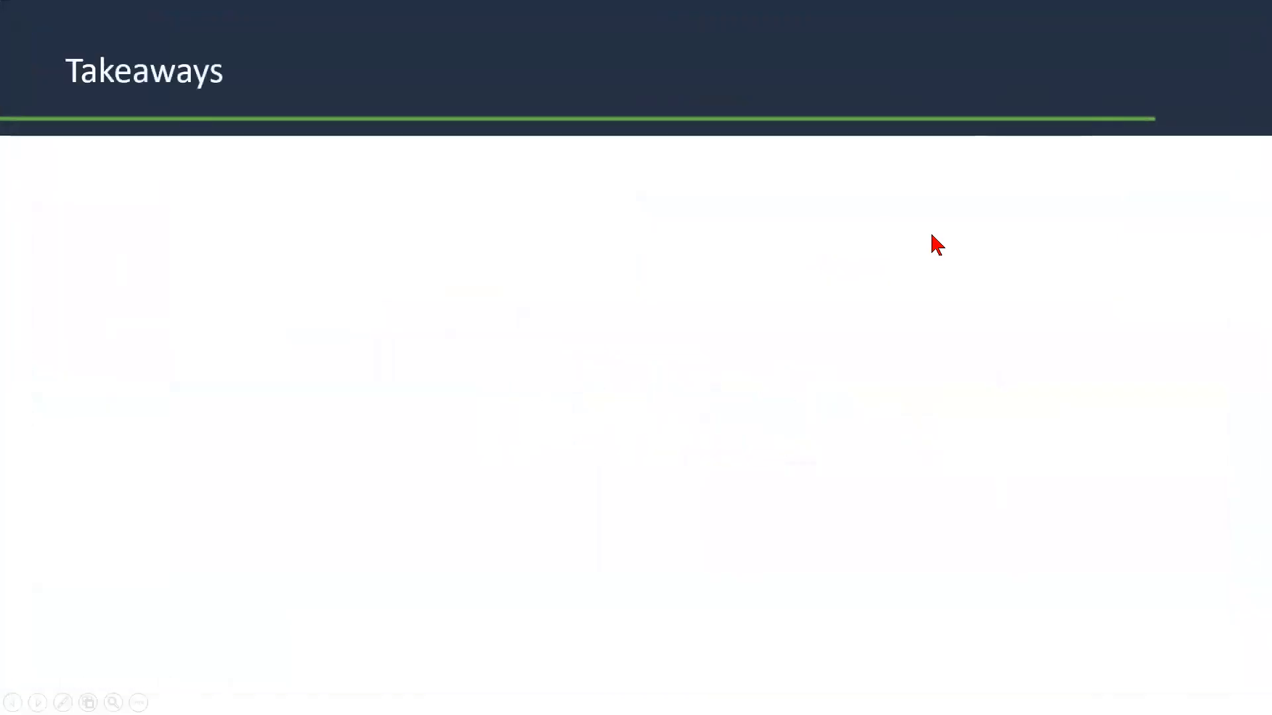
pyautogui.press('Right')
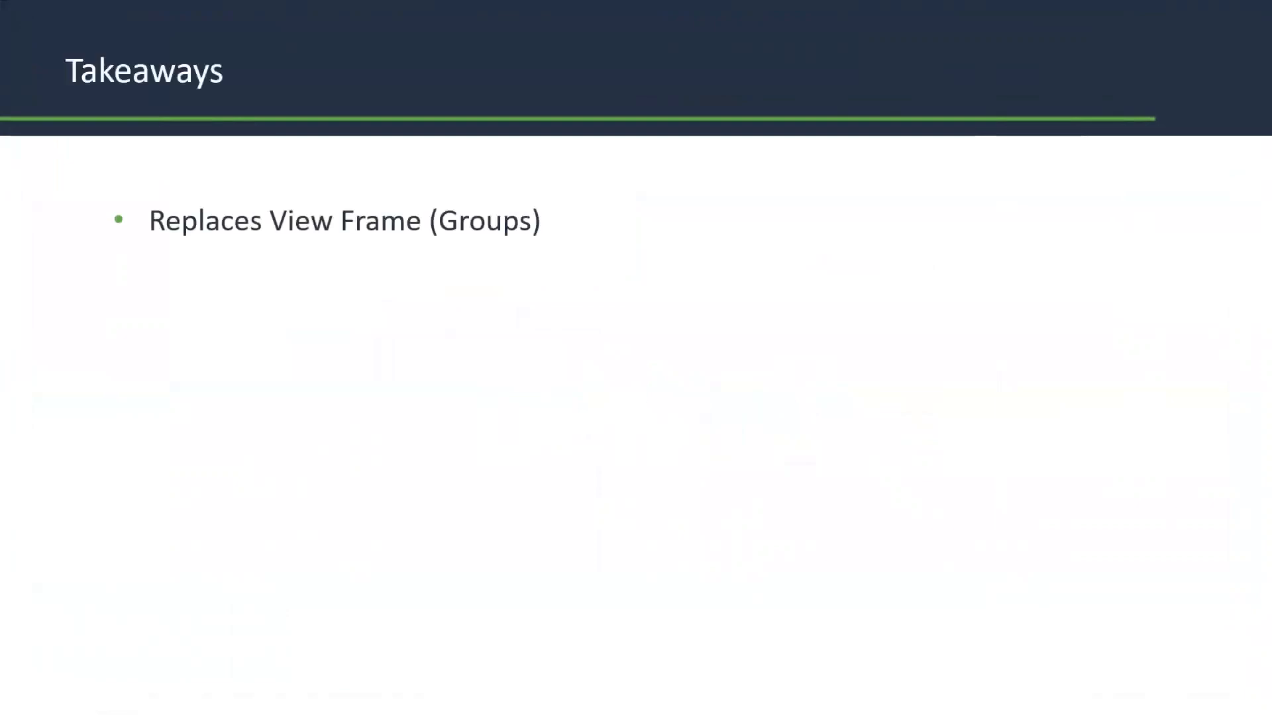
pyautogui.press('Right')
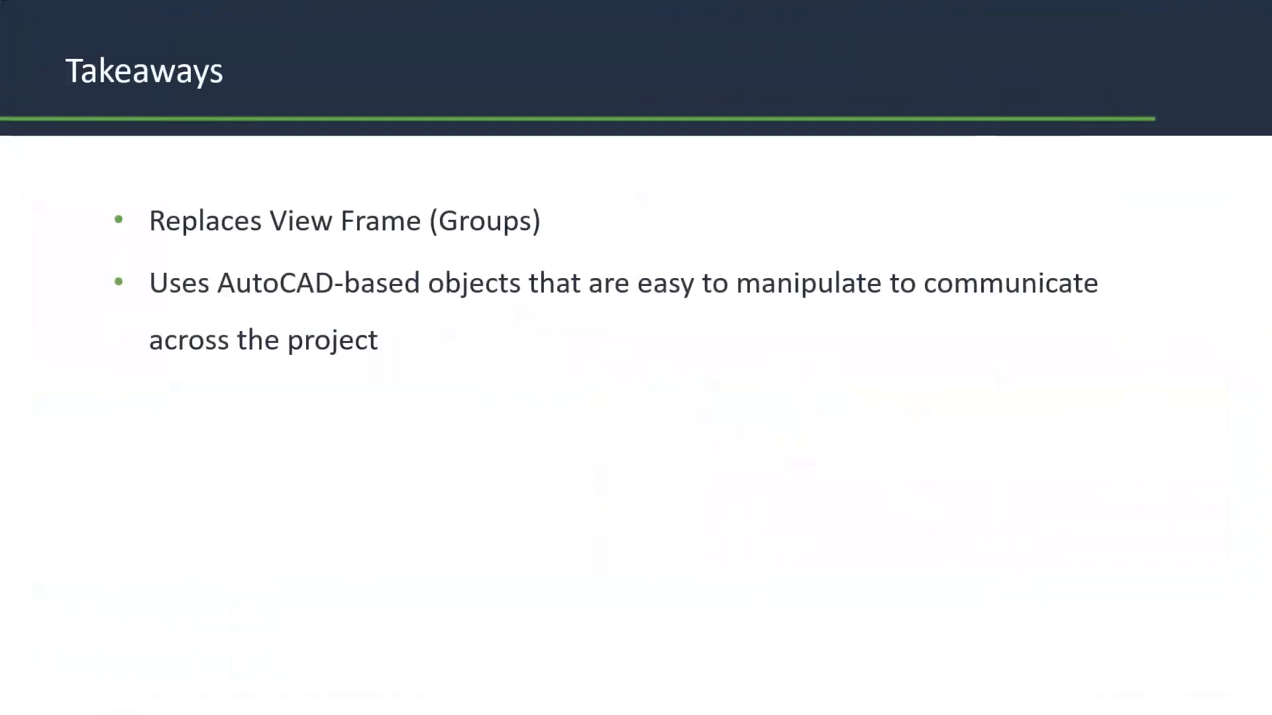
pyautogui.press('Left')
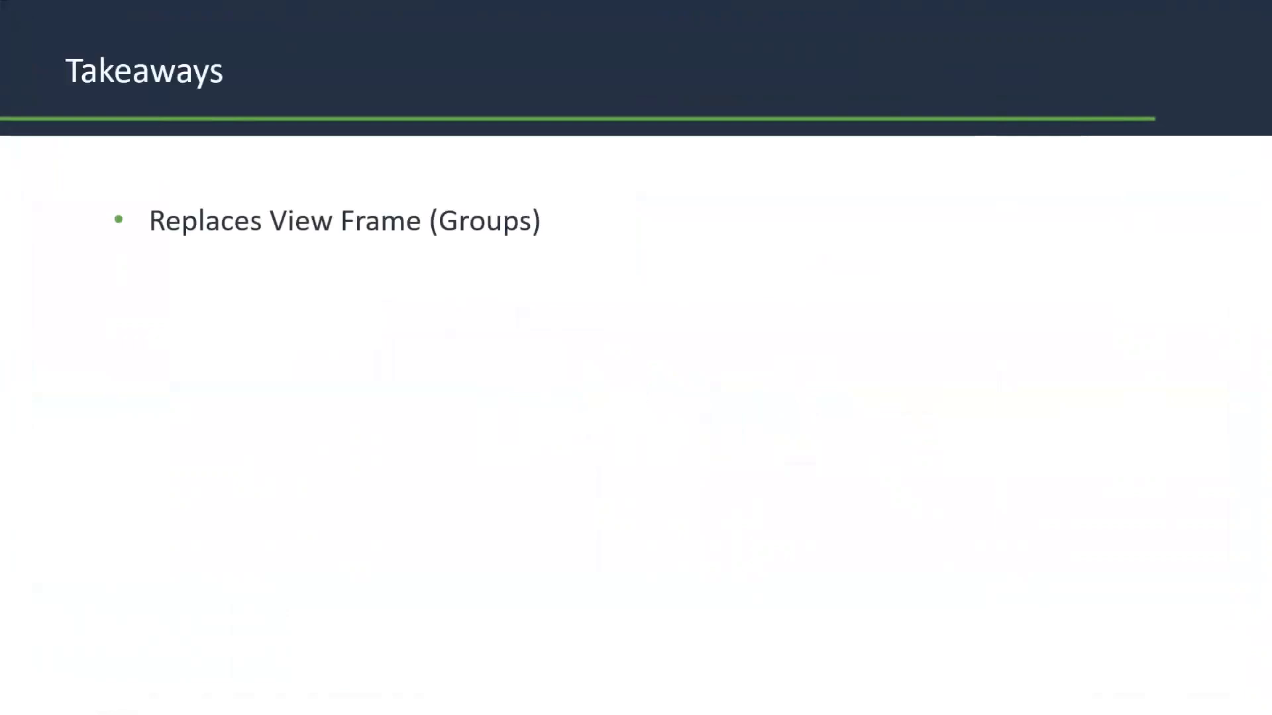